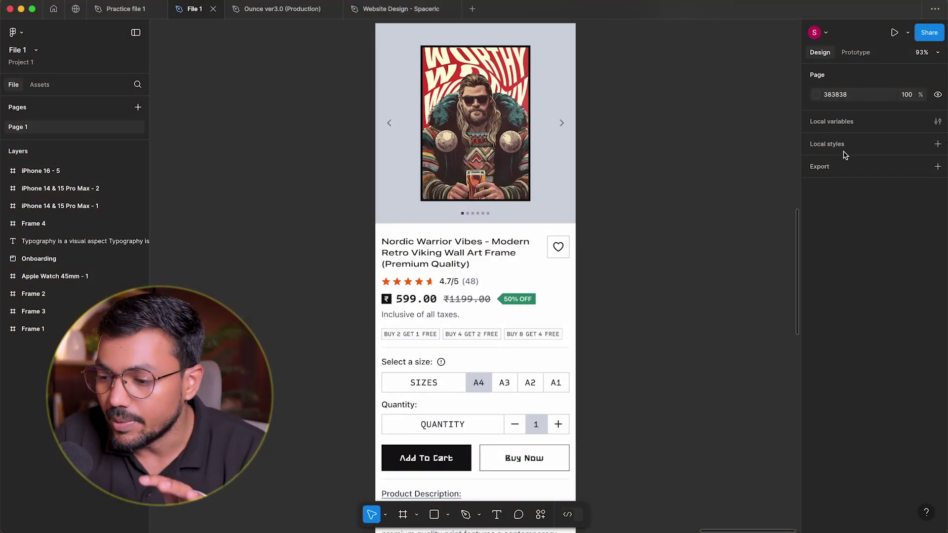
Step: Check which kinds of local styles can be created on the page
left_click(937, 143)
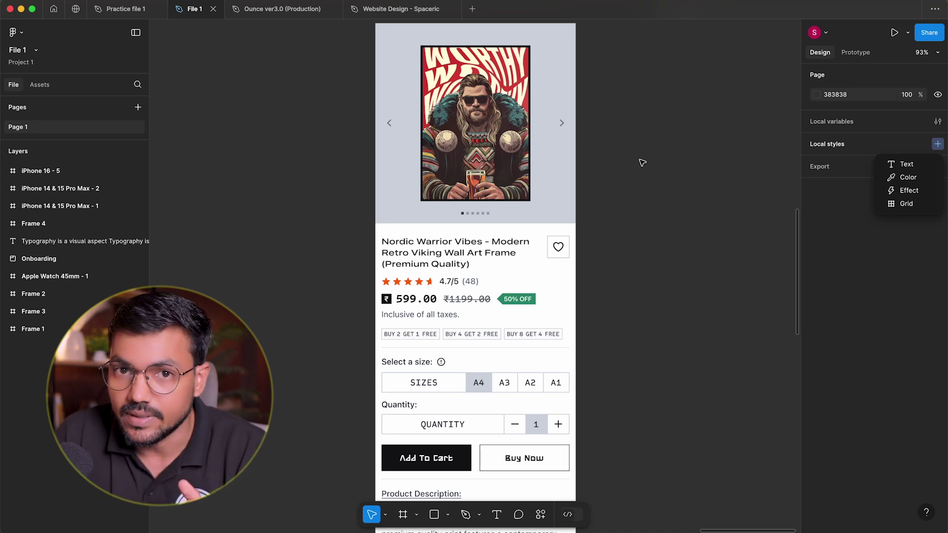
left_click(586, 306)
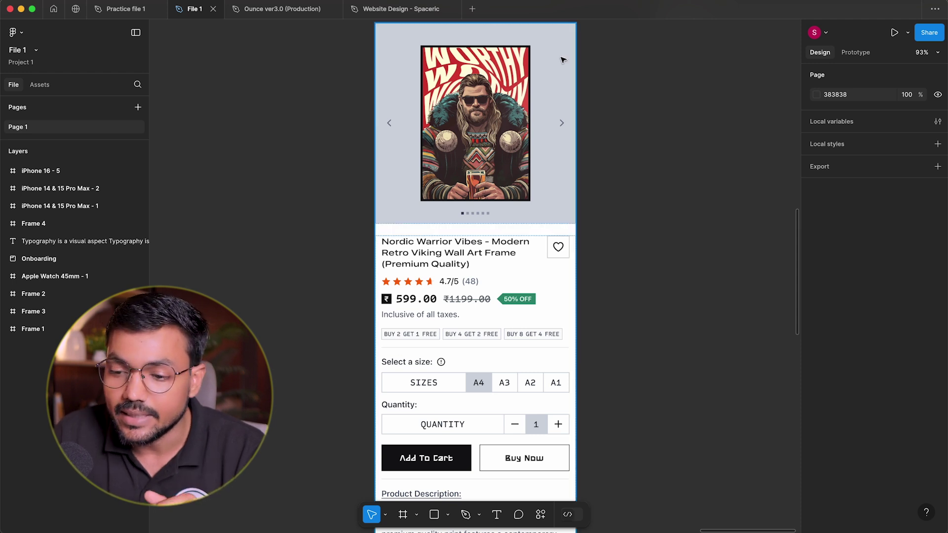
Step: Inspect the fill colour of the green 50% OFF tag shape beside the price
scroll(509, 220, "down", 2)
scroll(506, 221, "up", 5, "ctrl")
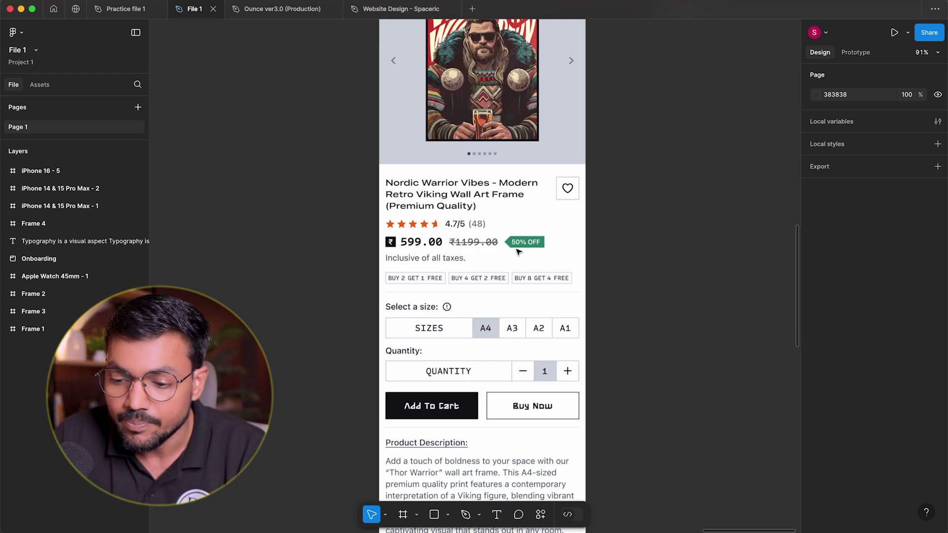
left_click(504, 237, "super")
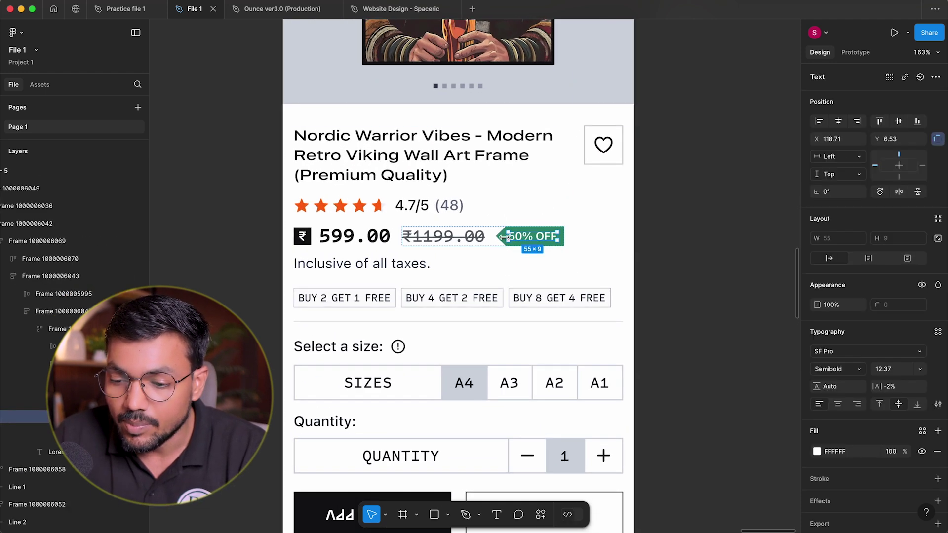
key("Escape")
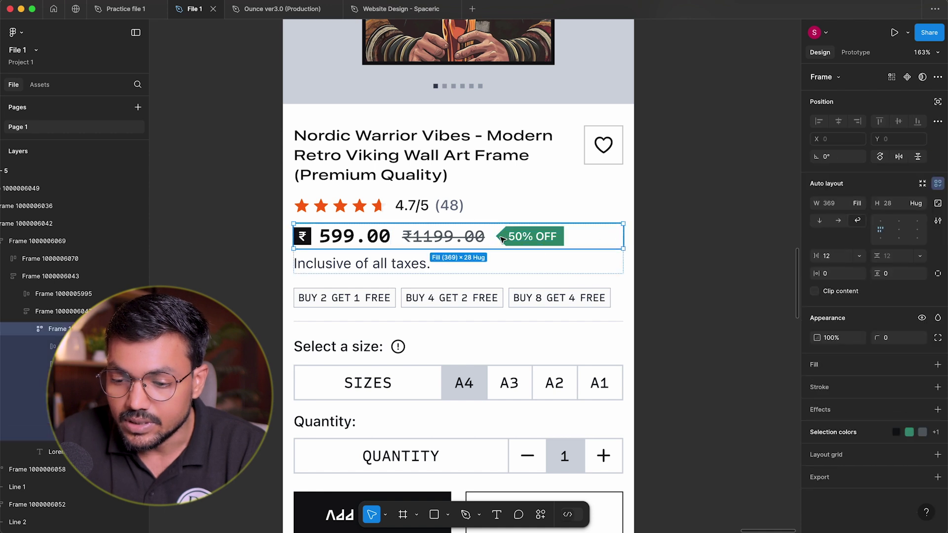
left_click(501, 237, "super")
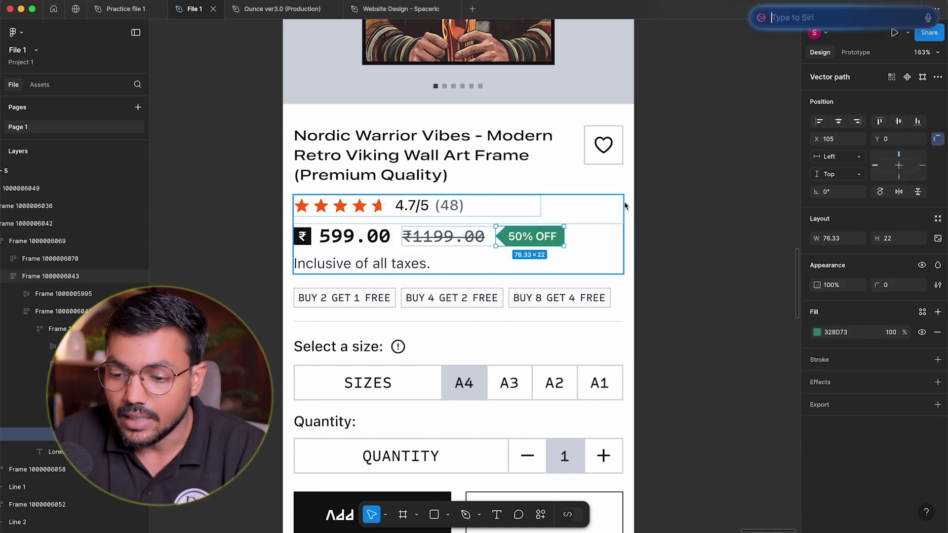
key("Escape")
left_click(503, 240, "super")
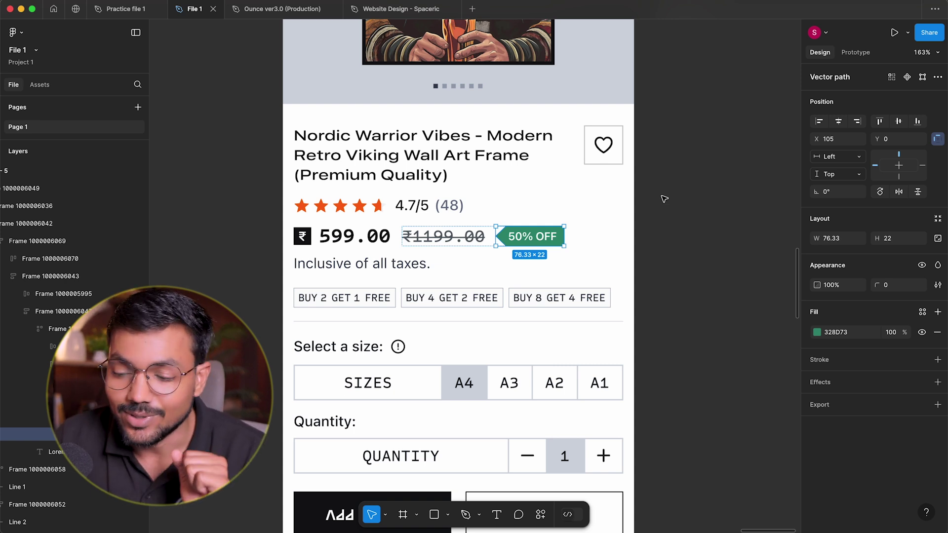
left_click(664, 198)
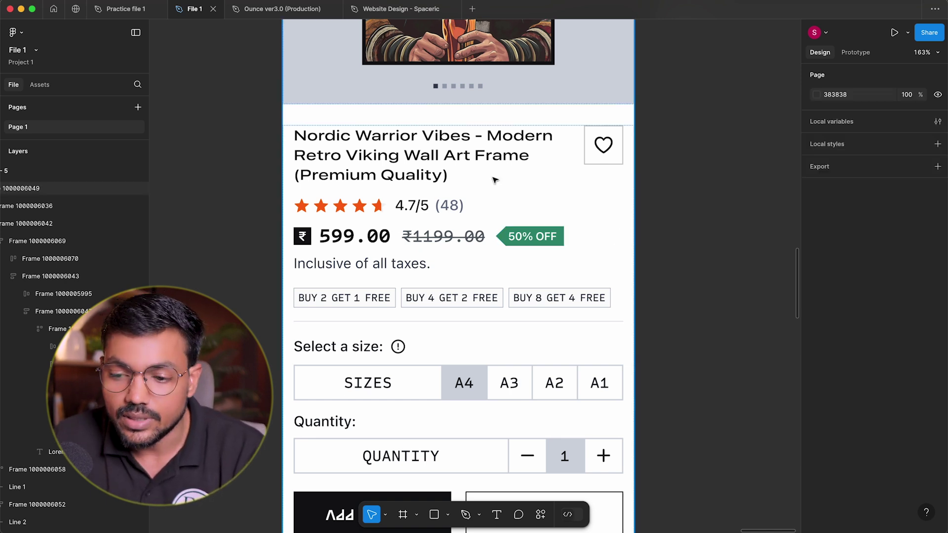
scroll(495, 176, "down", 3)
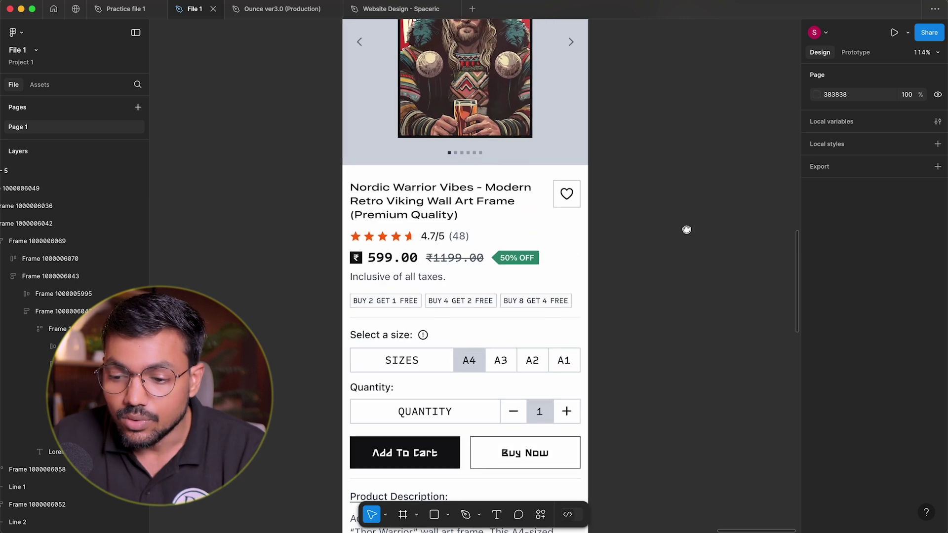
scroll(686, 230, "up", 2)
left_click_drag(633, 129, 610, 172)
scroll(638, 131, "down", 3)
scroll(607, 176, "right", 2)
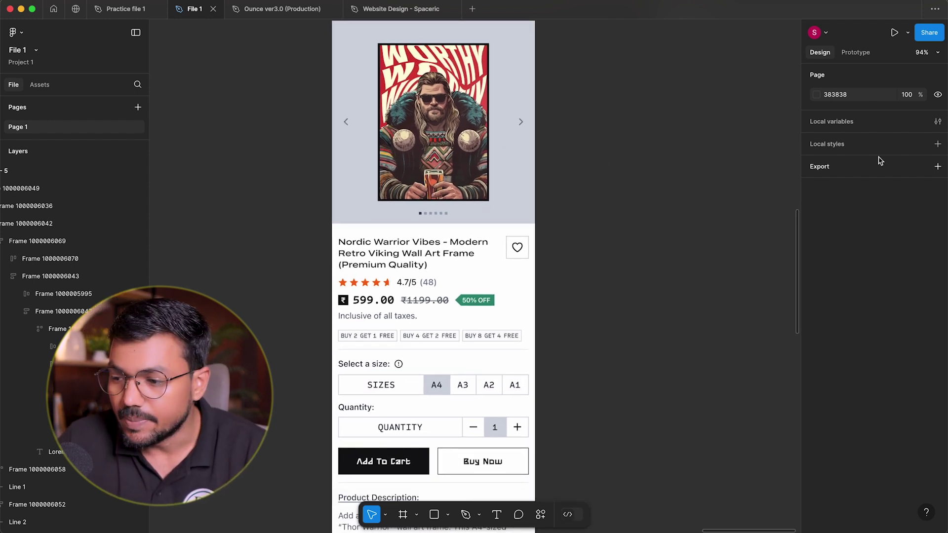
left_click(936, 144)
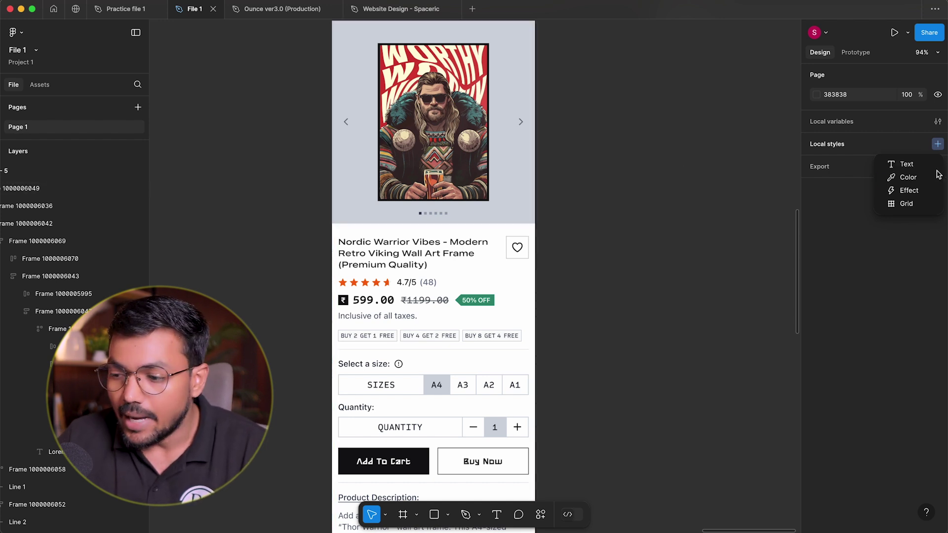
left_click(911, 168)
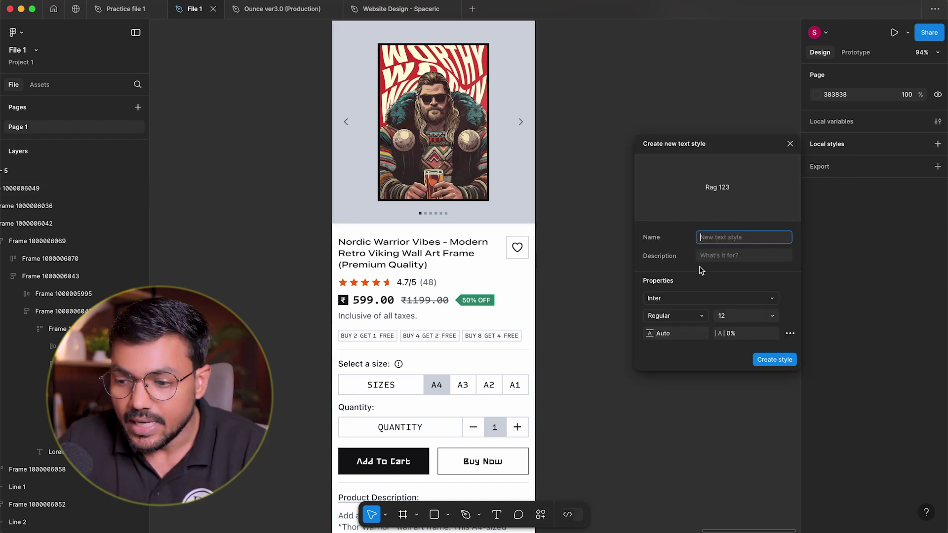
left_click(719, 256)
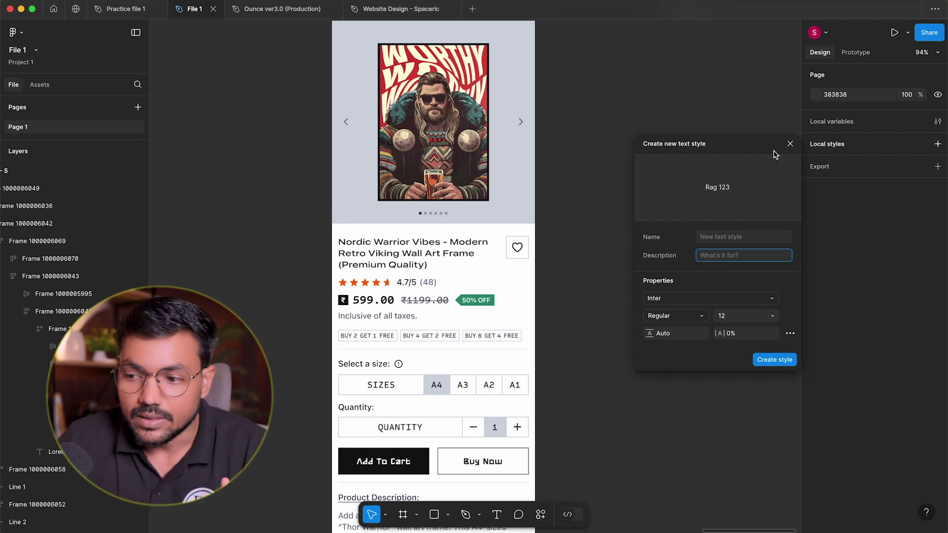
left_click(789, 144)
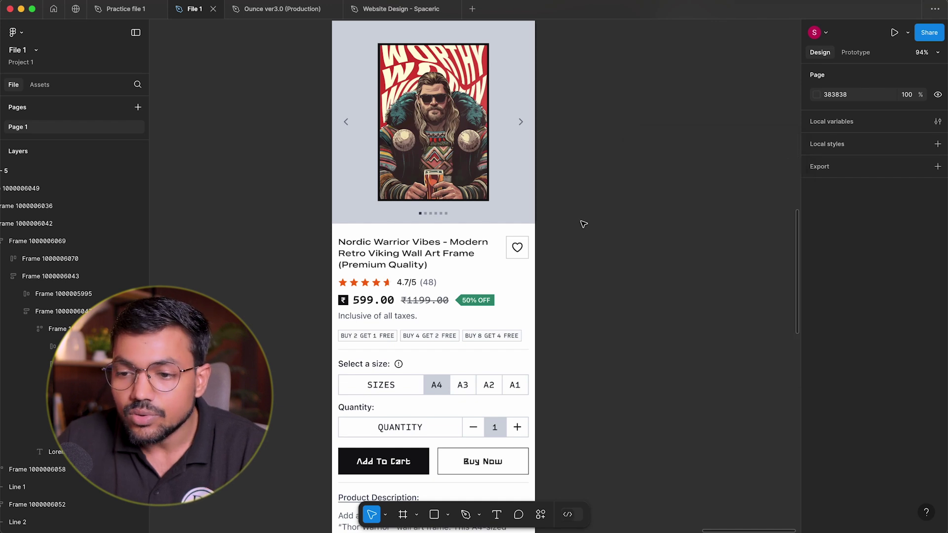
Step: Examine the typography settings of the product title on the product page
scroll(588, 232, "left", 1)
scroll(588, 231, "down", 1)
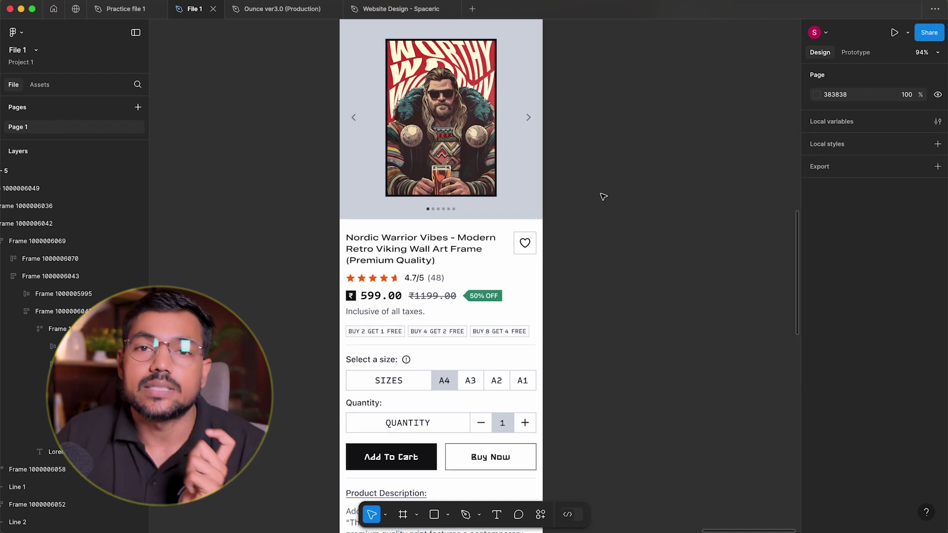
scroll(558, 153, "down", 2)
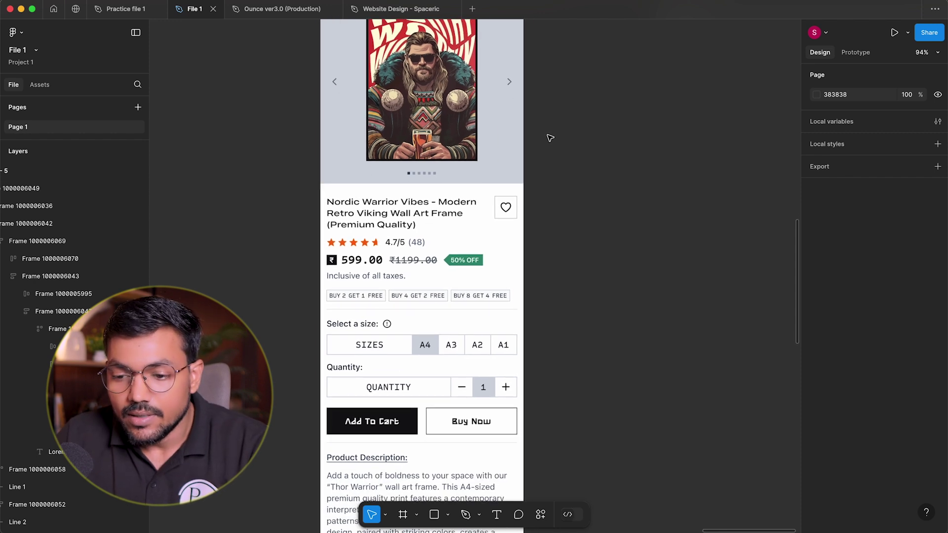
scroll(471, 220, "up", 5)
left_click(473, 196)
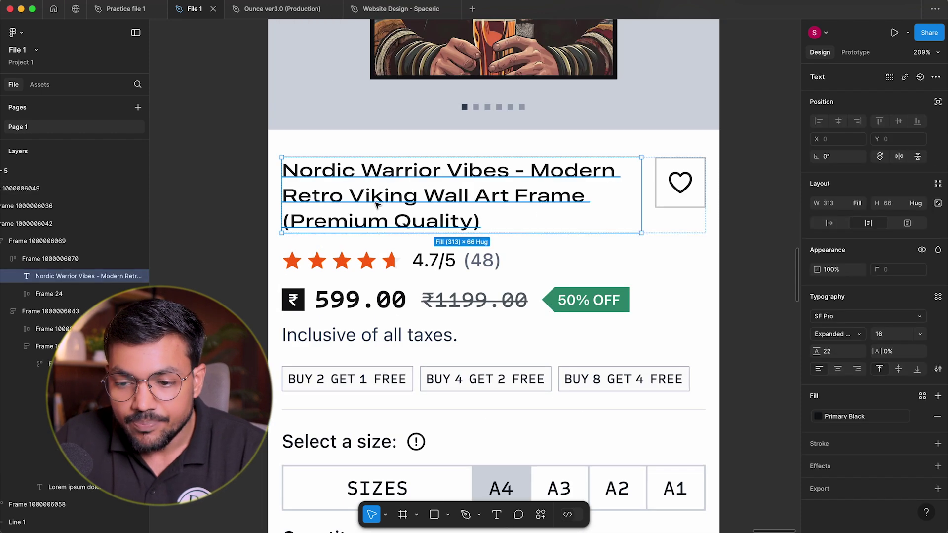
scroll(378, 202, "right", 2)
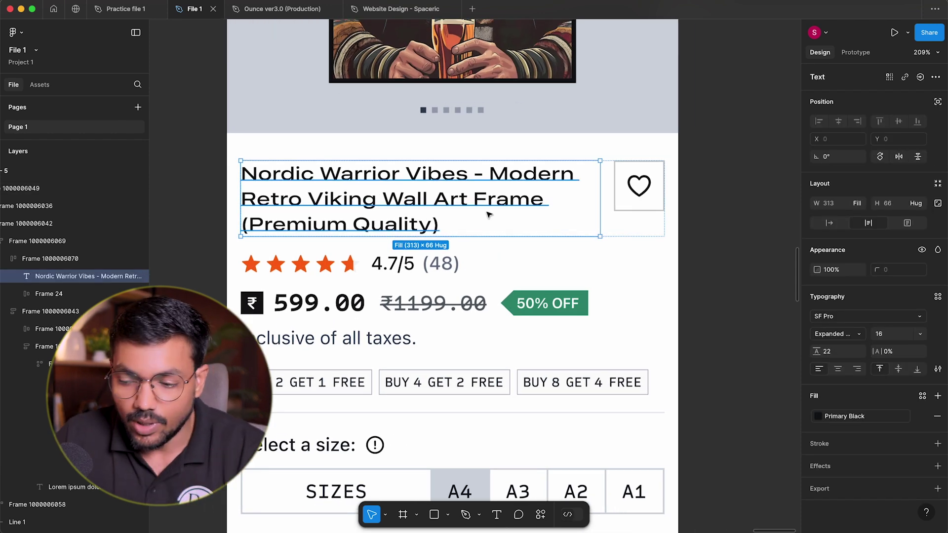
scroll(719, 245, "down", 1)
left_click(754, 207)
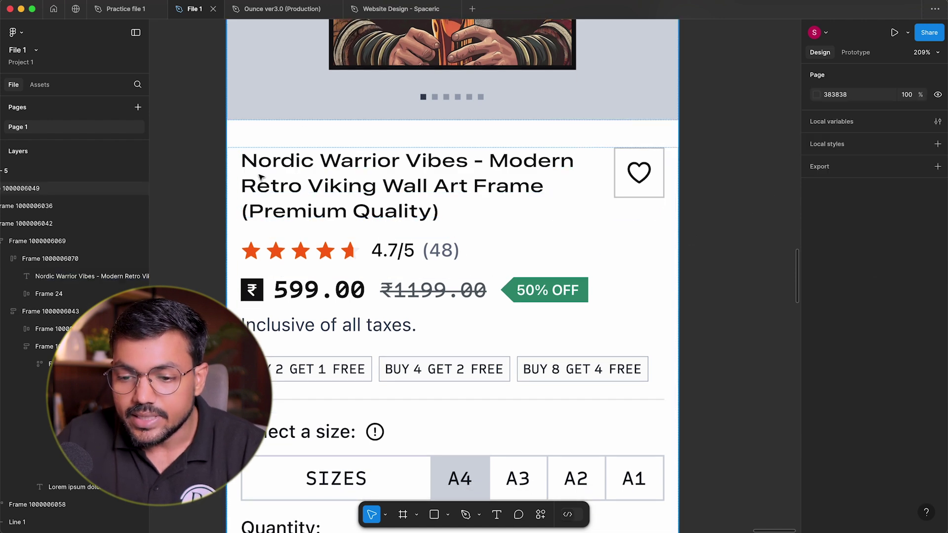
scroll(636, 237, "up", 2)
scroll(637, 237, "right", 1)
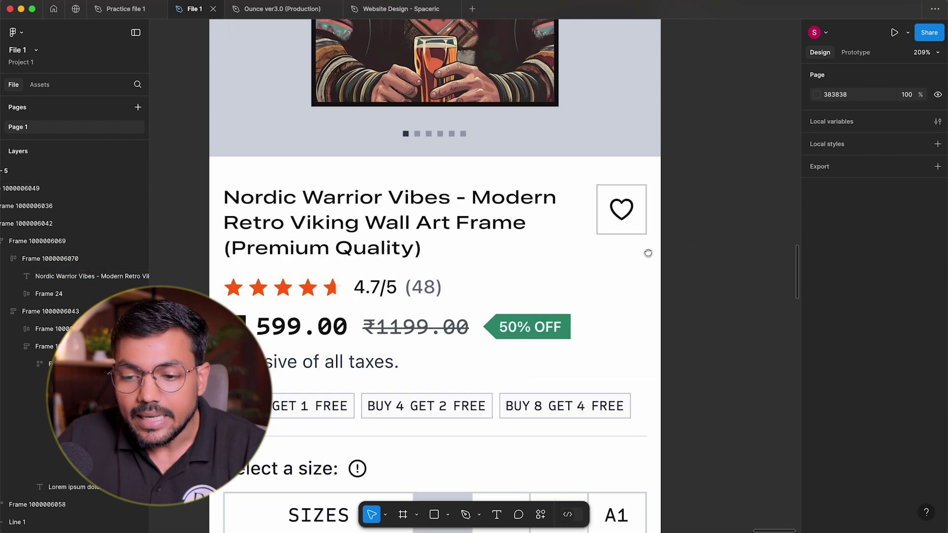
Step: Create a text style named Heading 1 from the product title's typography
left_click(310, 216)
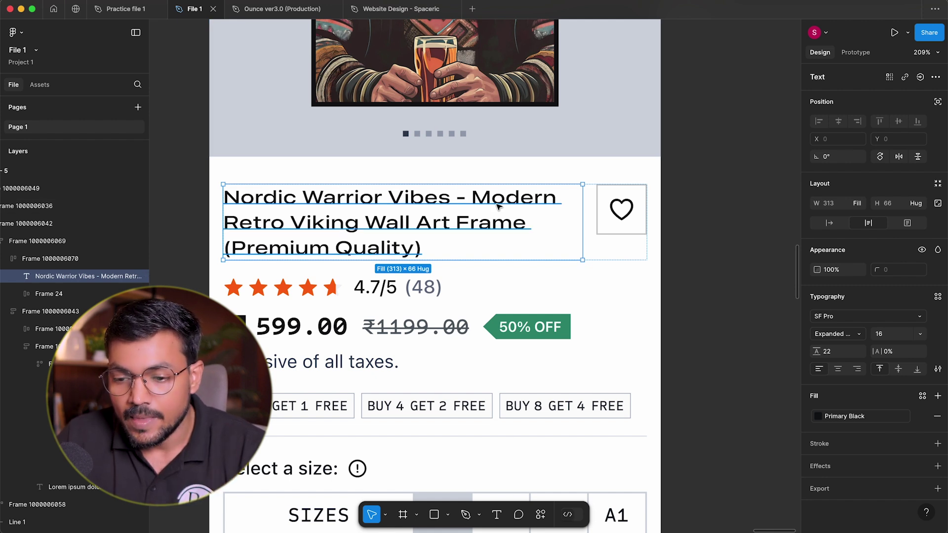
scroll(444, 232, "up", 2)
scroll(444, 232, "right", 2)
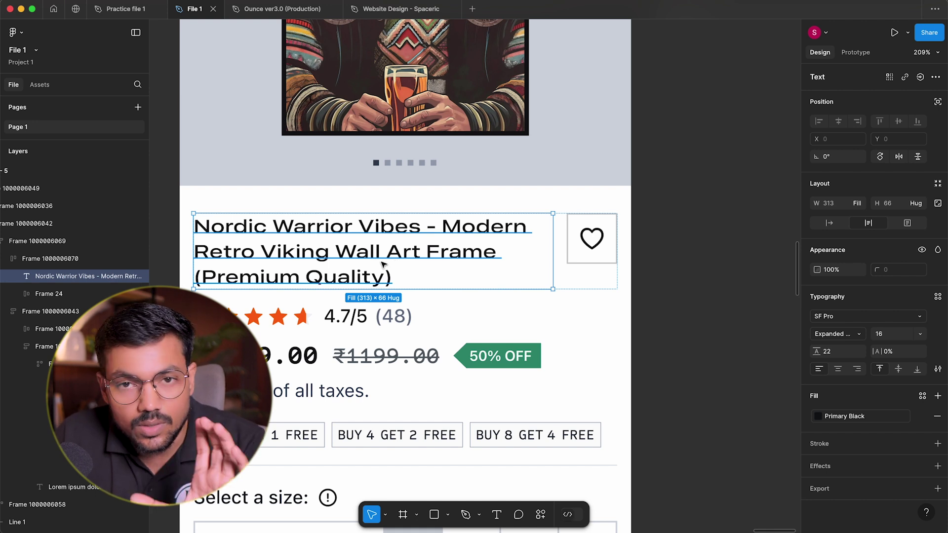
left_click(936, 298)
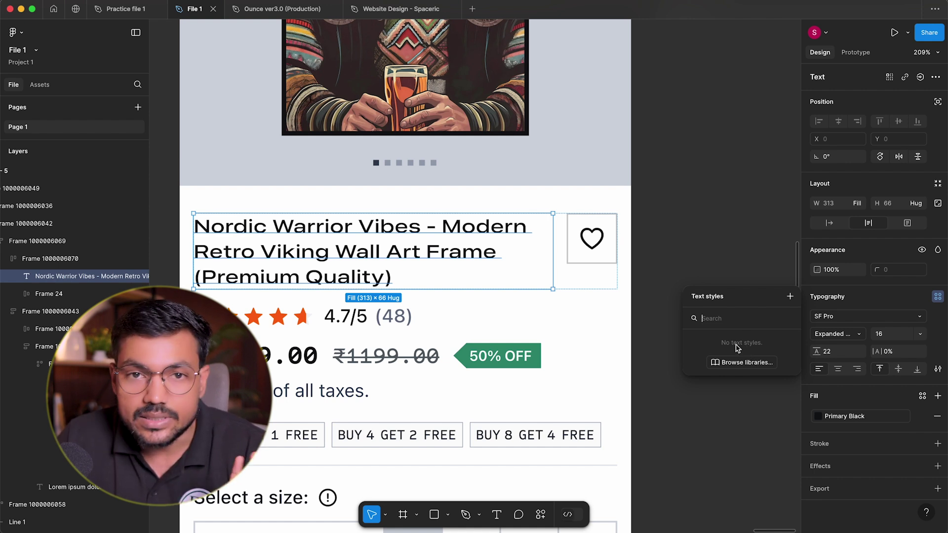
left_click(790, 296)
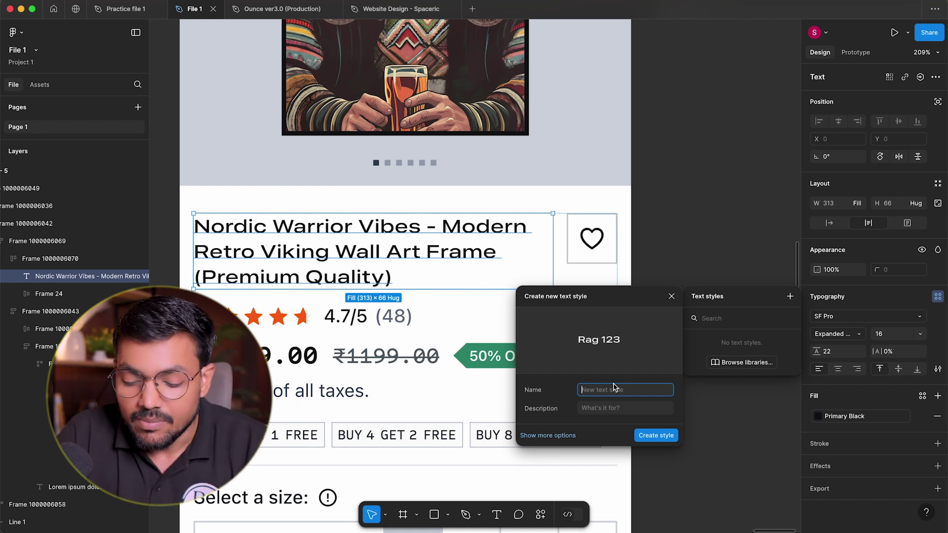
type("Heading 1")
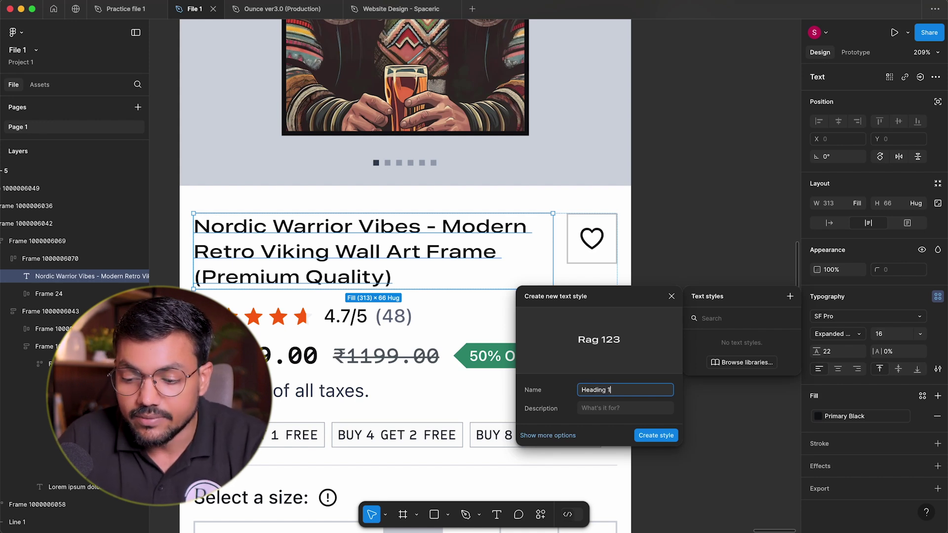
left_click(627, 409)
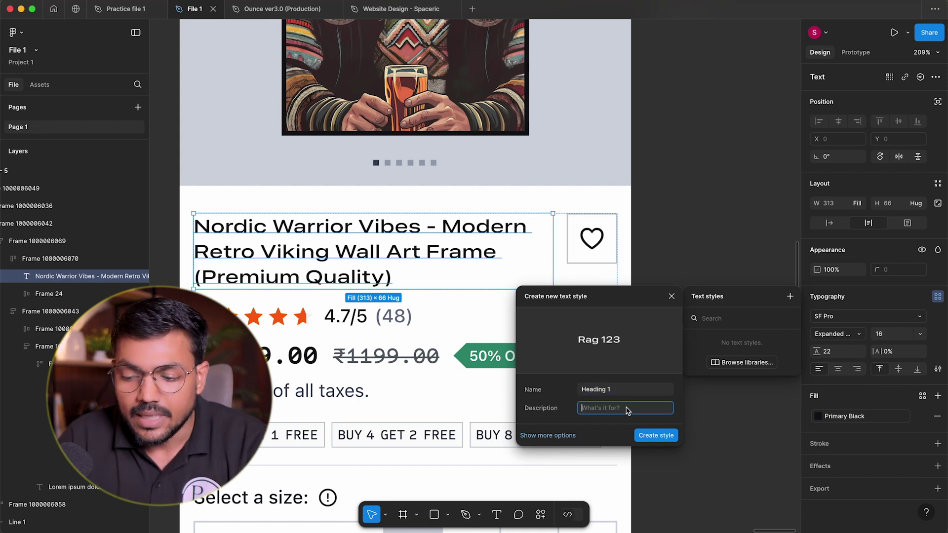
left_click(664, 439)
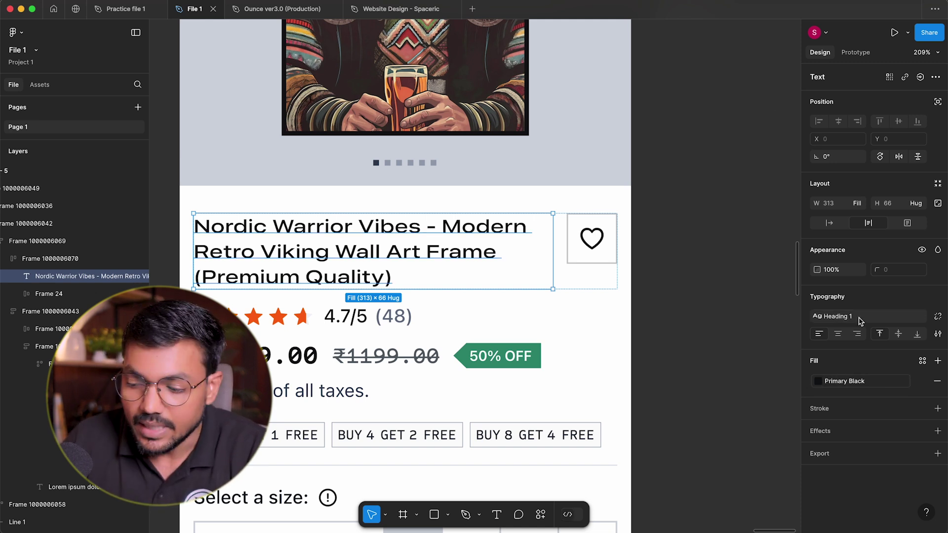
scroll(600, 297, "down", 5)
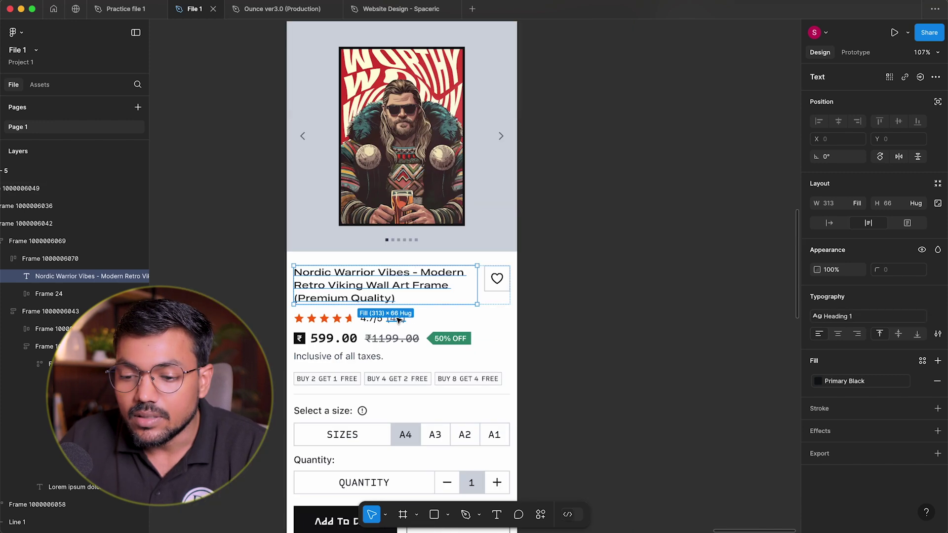
scroll(601, 306, "up", 3)
scroll(600, 322, "down", 5)
left_click(600, 323)
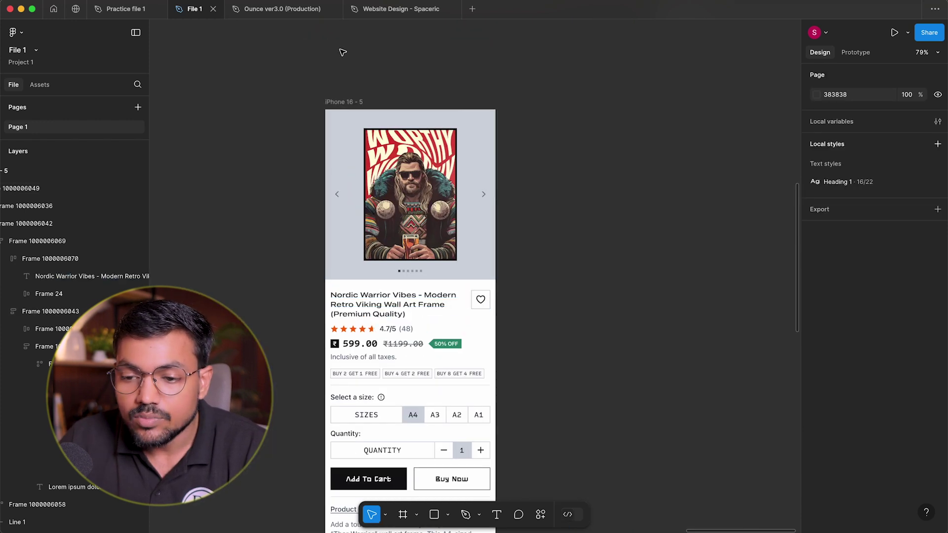
scroll(610, 265, "right", 5)
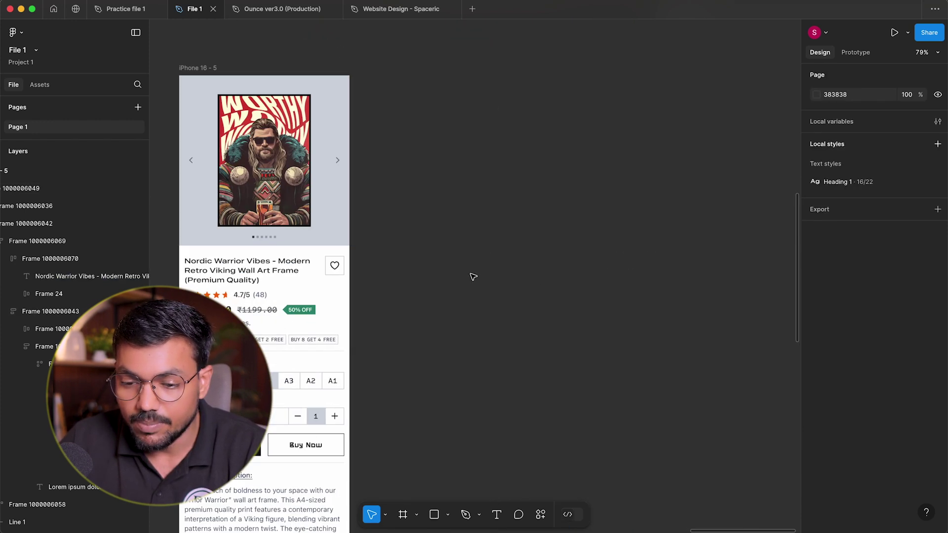
scroll(472, 275, "up", 2)
key("t")
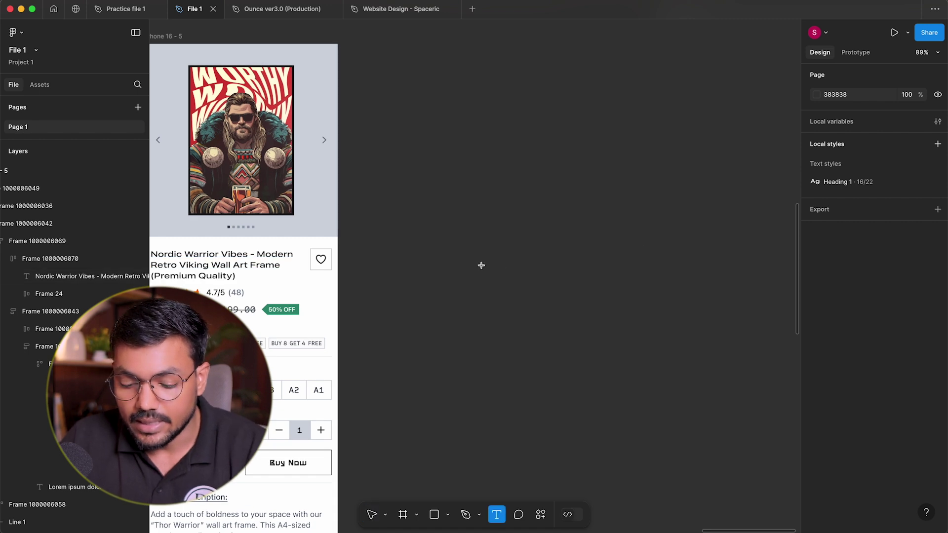
key("f")
left_click_drag(412, 133, 628, 531)
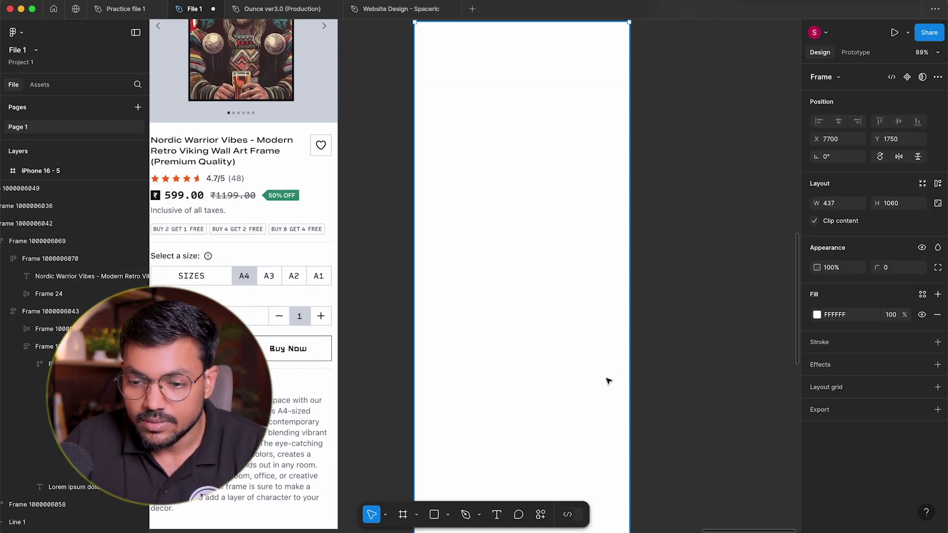
key("ctrl+z")
Step: Add an iPhone 16 preset frame beside the product page frame and align their top edges
scroll(560, 249, "down", 5)
scroll(560, 189, "down", 2)
scroll(560, 190, "right", 1)
key("f")
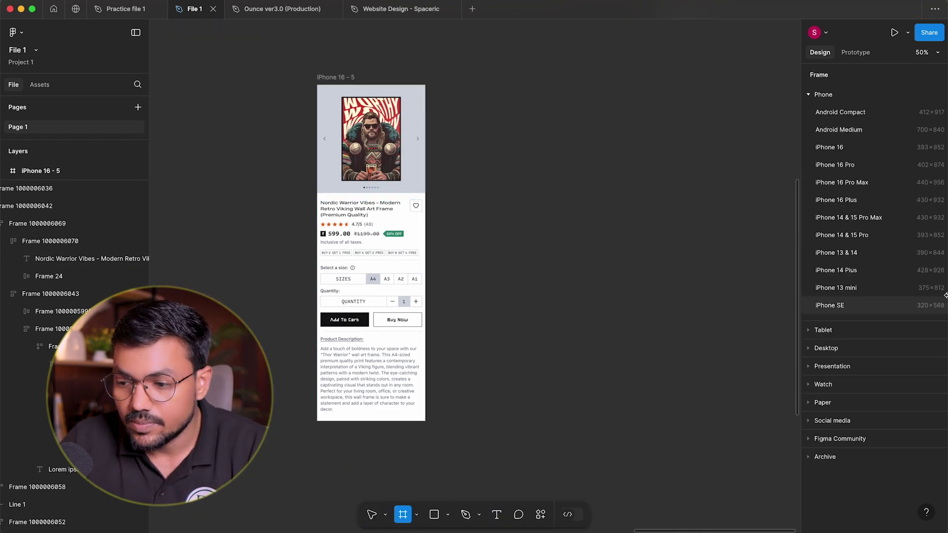
left_click(855, 148)
left_click_drag(501, 239, 500, 168)
scroll(499, 169, "up", 5)
left_click(711, 276)
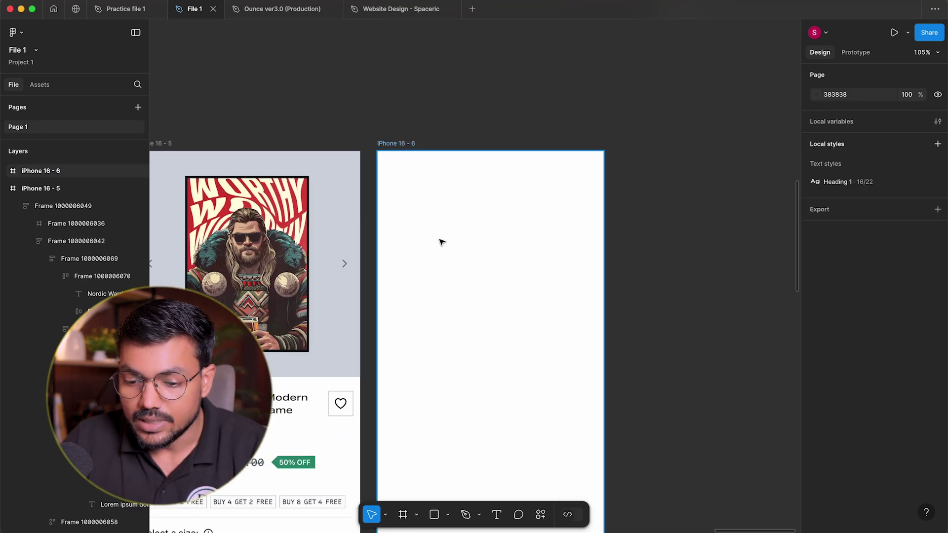
Step: Add a text layer reading "This is a product" near the top of the empty iPhone 16 - 6 frame
left_click(483, 194)
key("t")
left_click(432, 218)
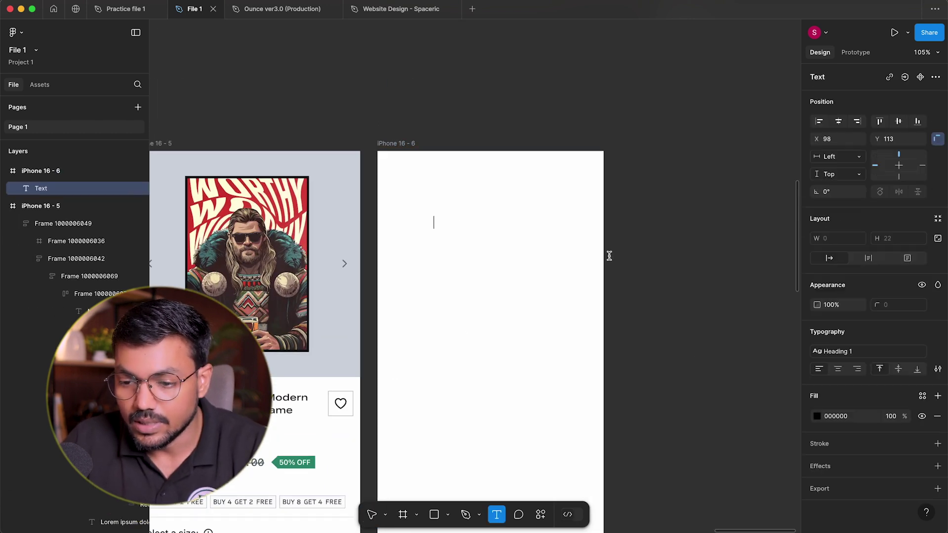
type("This is a product")
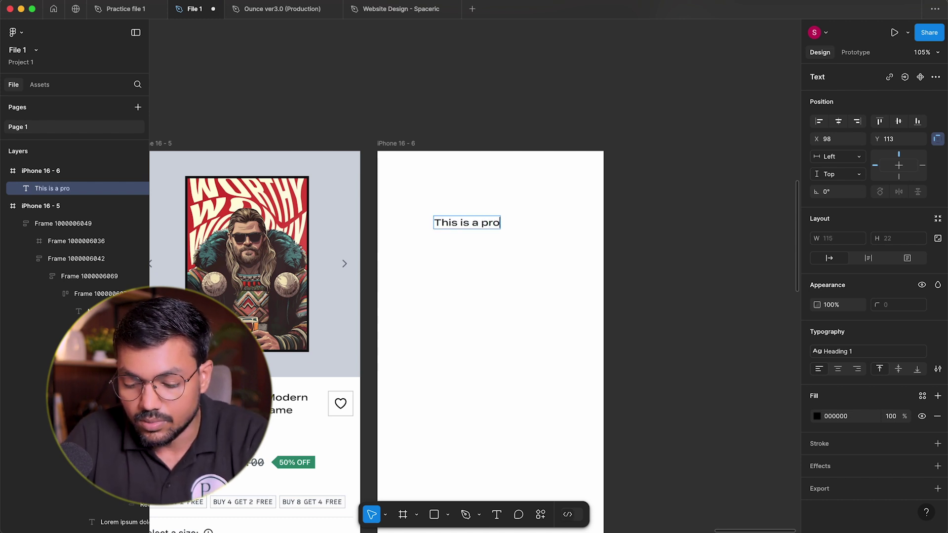
key("Escape")
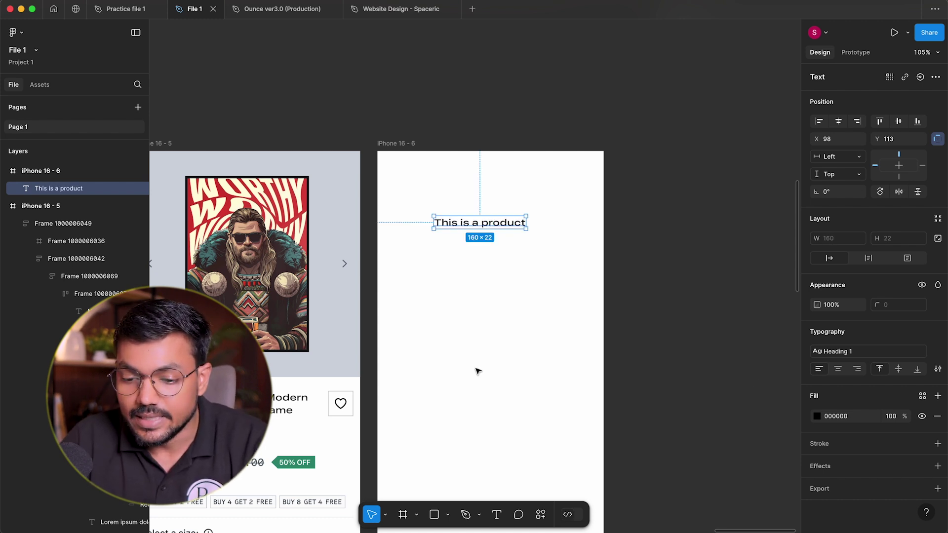
left_click(538, 203)
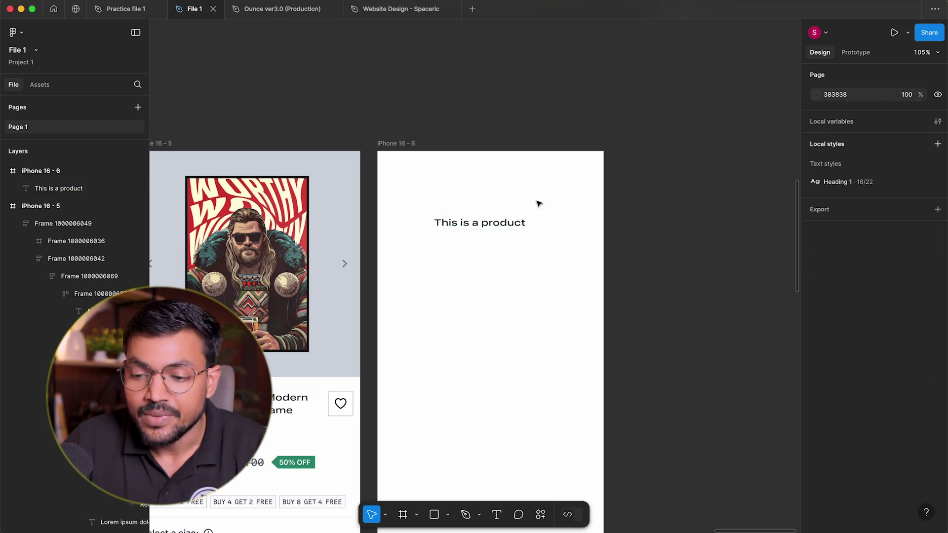
Step: Compare the typography of the product page title with that of the sample text in the new frame
scroll(643, 271, "down", 5)
scroll(643, 271, "left", 4)
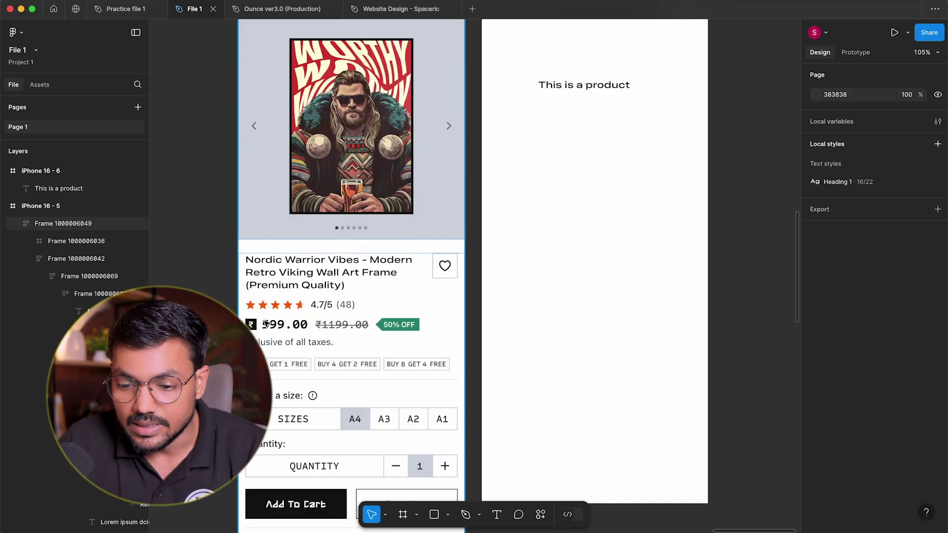
left_click(323, 279)
scroll(615, 321, "up", 2)
scroll(615, 321, "right", 2)
scroll(573, 178, "up", 1)
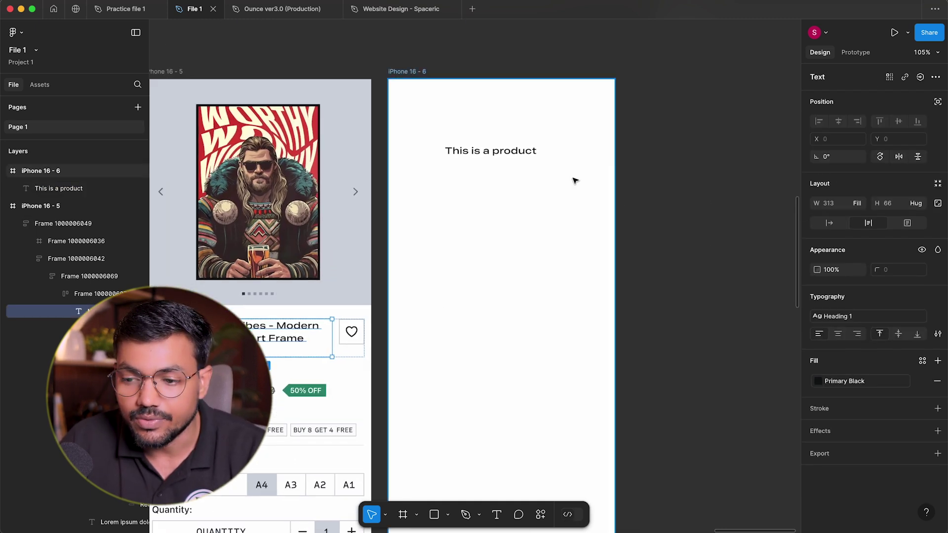
scroll(586, 195, "up", 5)
key("Escape")
left_click(484, 134)
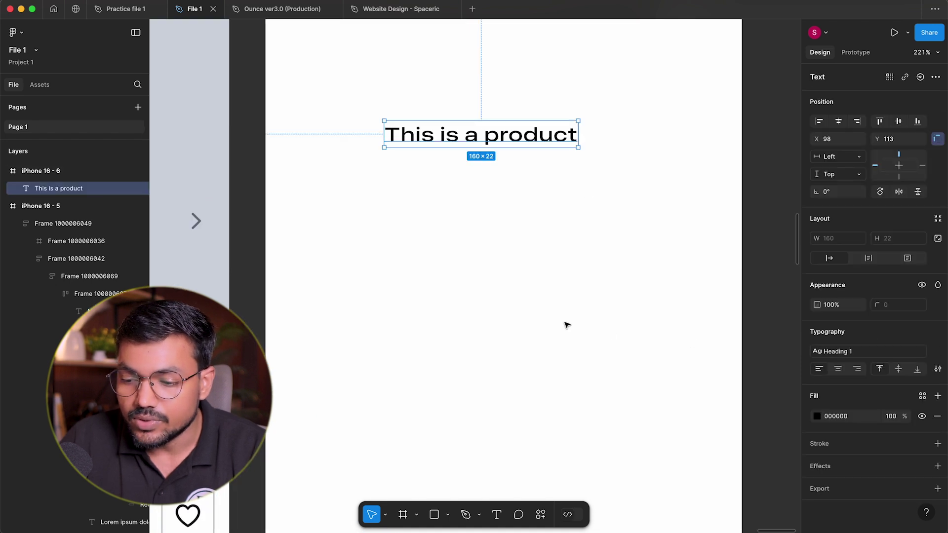
Step: Detach the Heading 1 style from the sample text and change its font to Abril Fatface
scroll(469, 224, "down", 5)
scroll(469, 224, "down", 1)
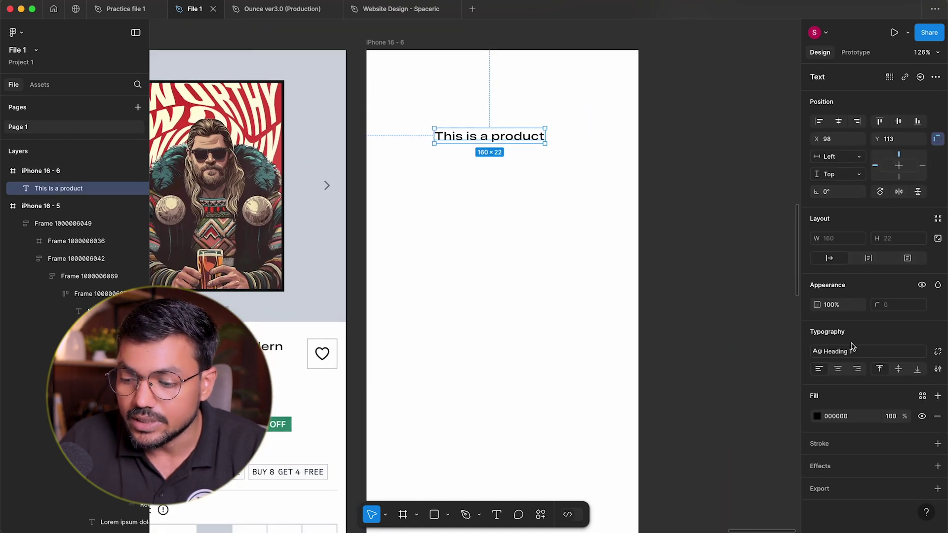
left_click(937, 351)
left_click(848, 351)
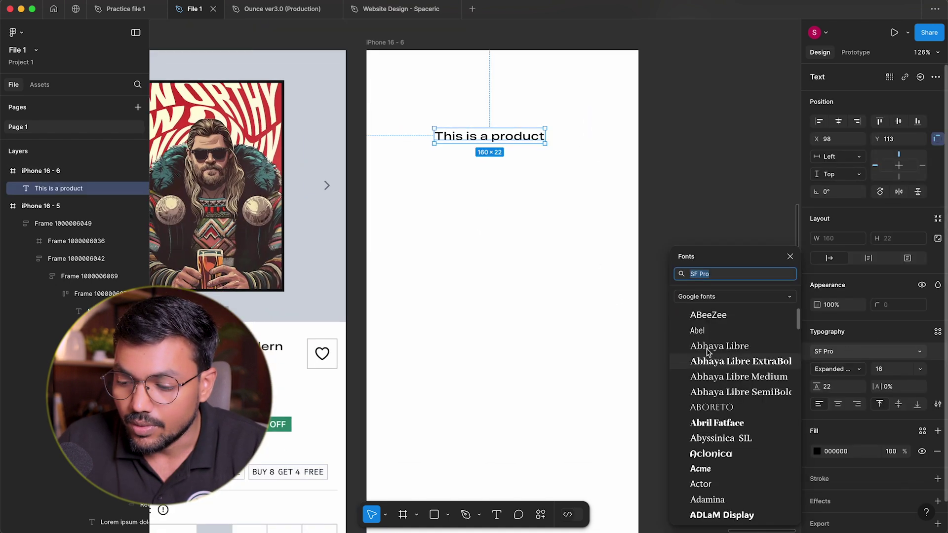
left_click(716, 422)
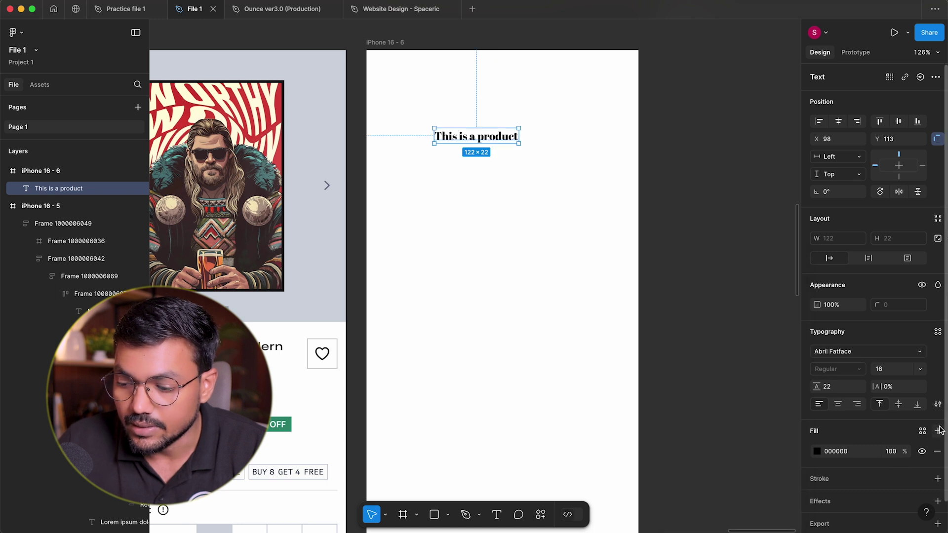
Step: Set the sample text's font size to 48 and move it to about X 29, Y 115 in the frame
left_click(920, 369)
left_click(895, 445)
left_click(770, 346)
left_click_drag(509, 143, 467, 144)
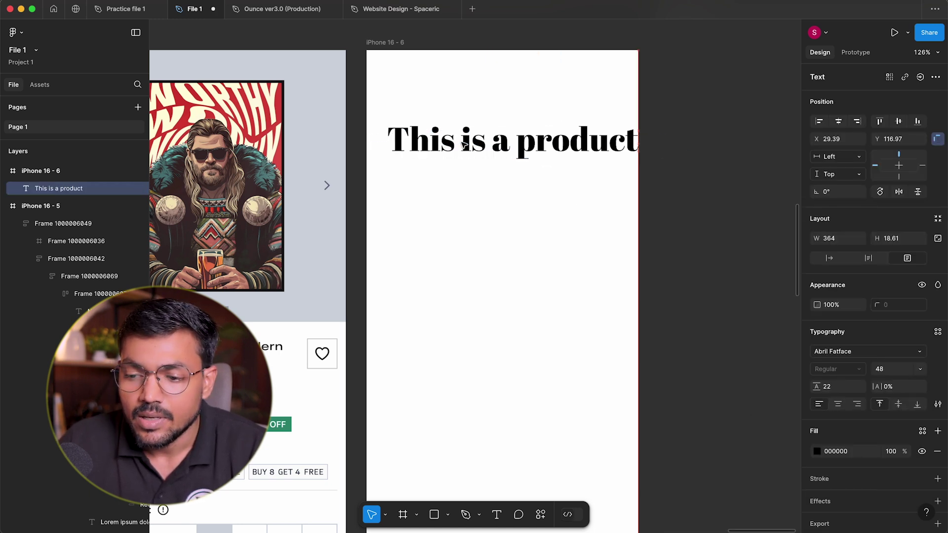
Step: Compare the altered sample text with the product title, and reapply the Heading 1 text style to the sample
left_click_drag(321, 376, 399, 340)
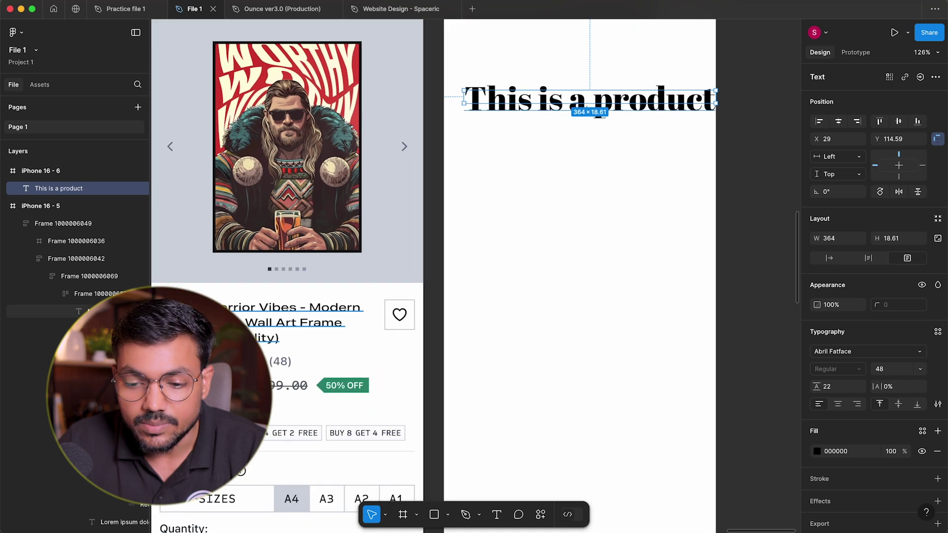
left_click(296, 327, "super")
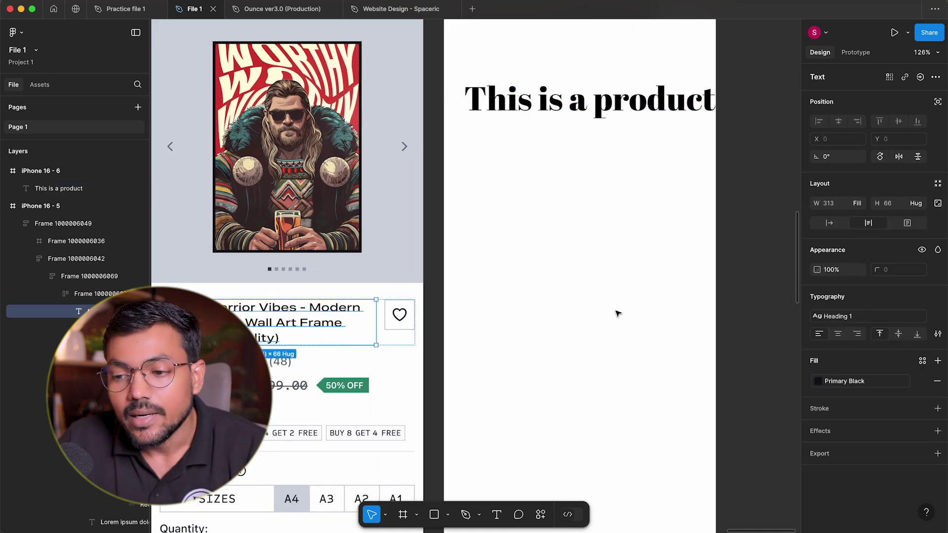
scroll(603, 247, "up", 1)
left_click_drag(709, 190, 484, 49)
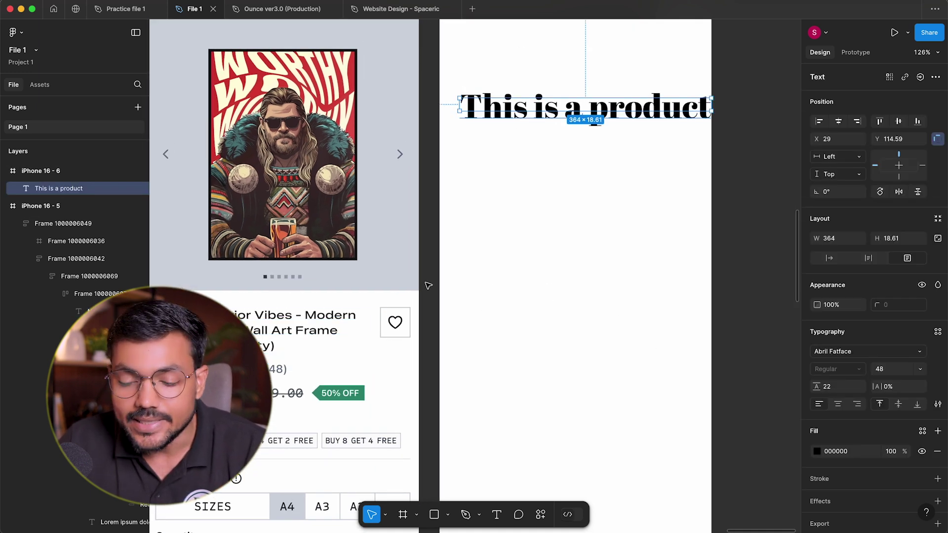
left_click(281, 329, "super")
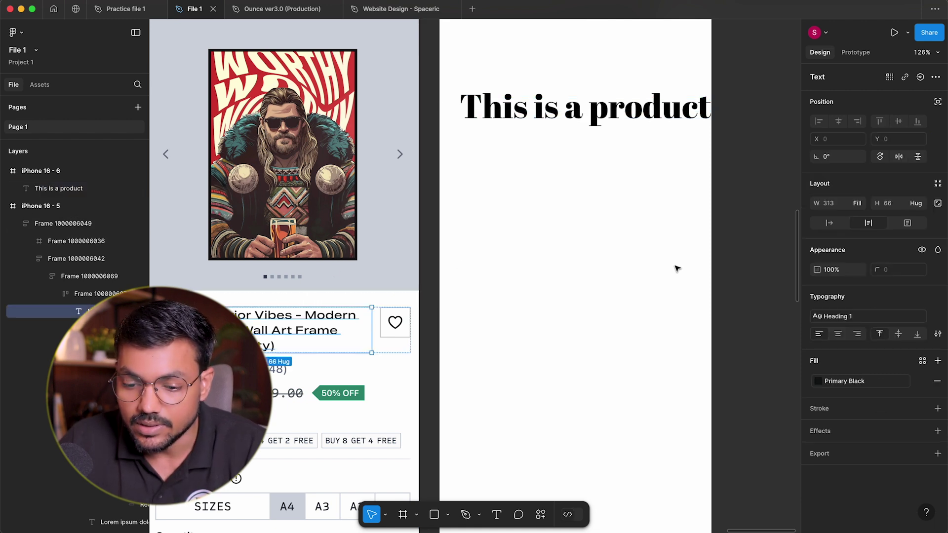
left_click(691, 132)
left_click(596, 99)
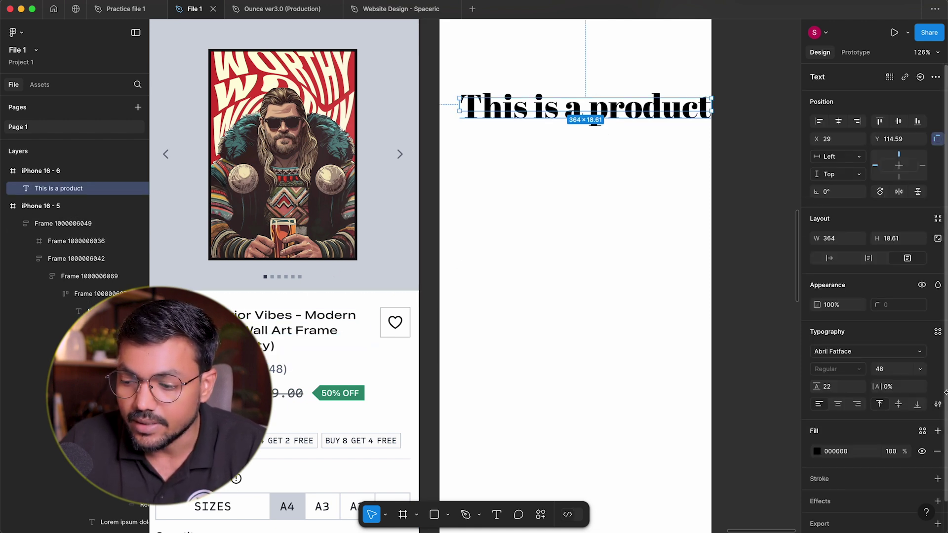
left_click(937, 337)
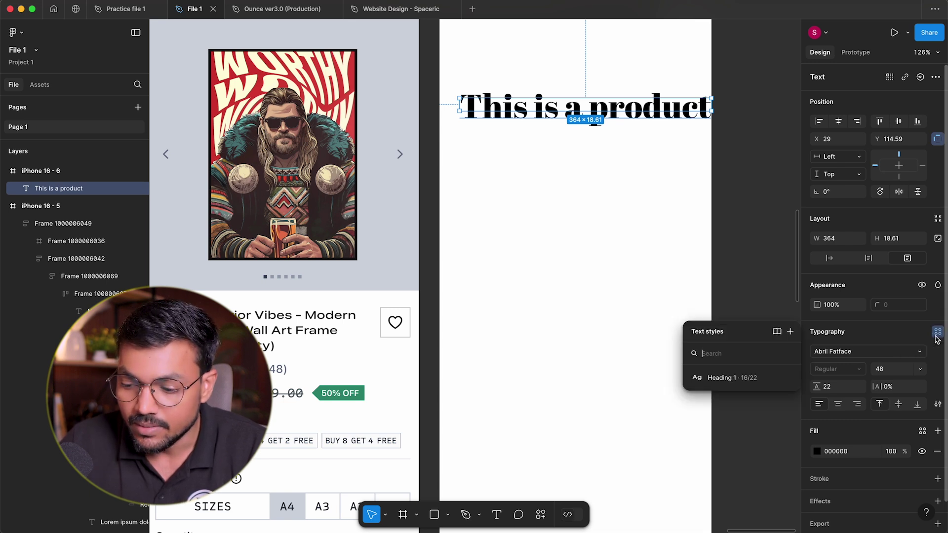
left_click(728, 378)
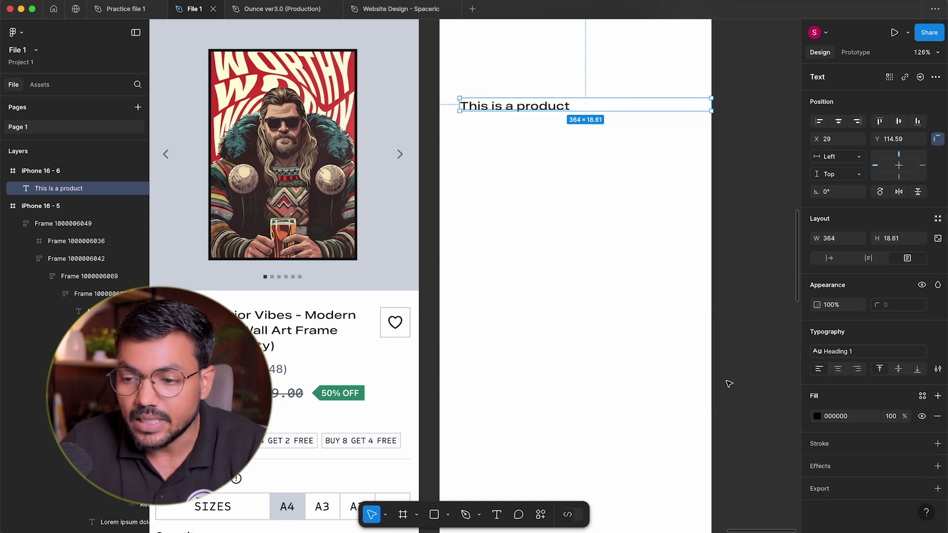
left_click(490, 140)
left_click_drag(474, 66, 542, 144)
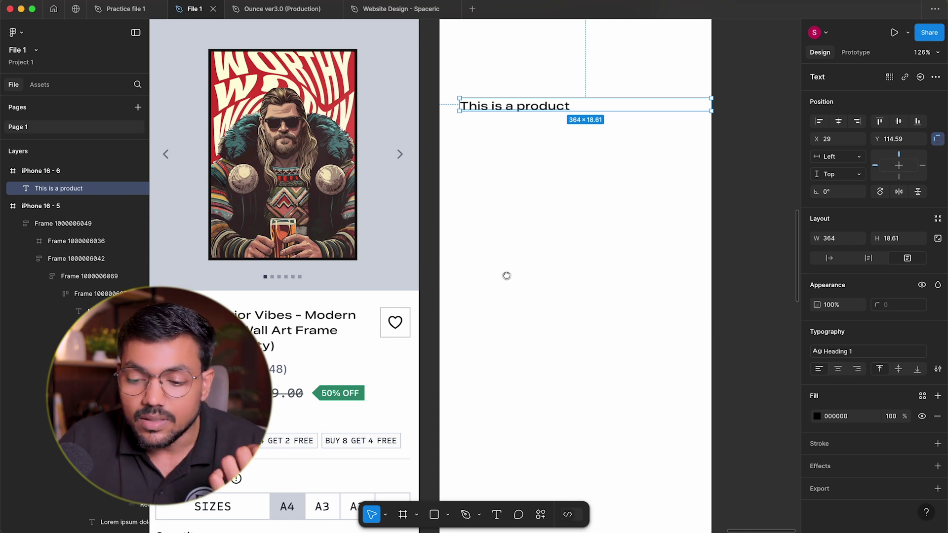
Step: Create a text style named Pricing from the typography of the 599.00 price on the product page
scroll(506, 275, "down", 3)
scroll(505, 275, "left", 4)
left_click(285, 270, "super")
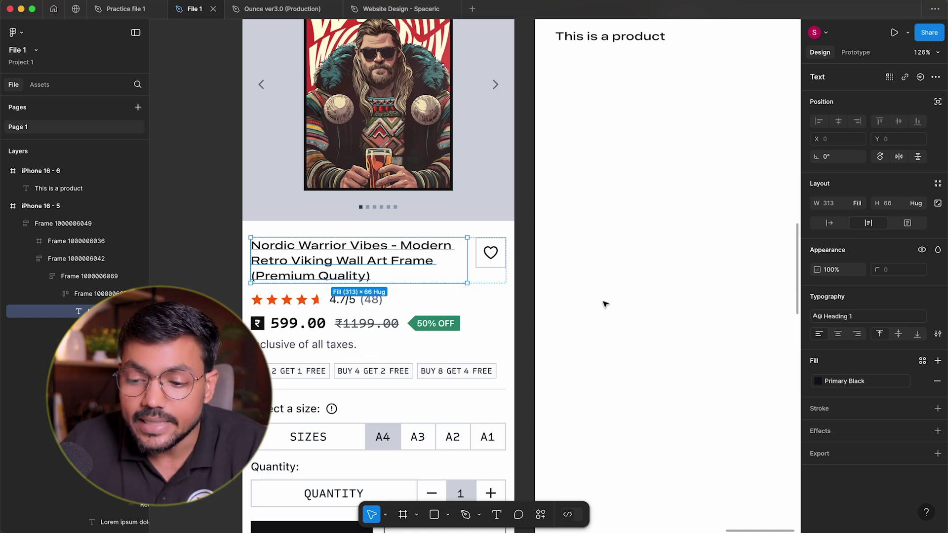
scroll(303, 297, "down", 3)
scroll(304, 297, "left", 2)
left_click(308, 256, "super")
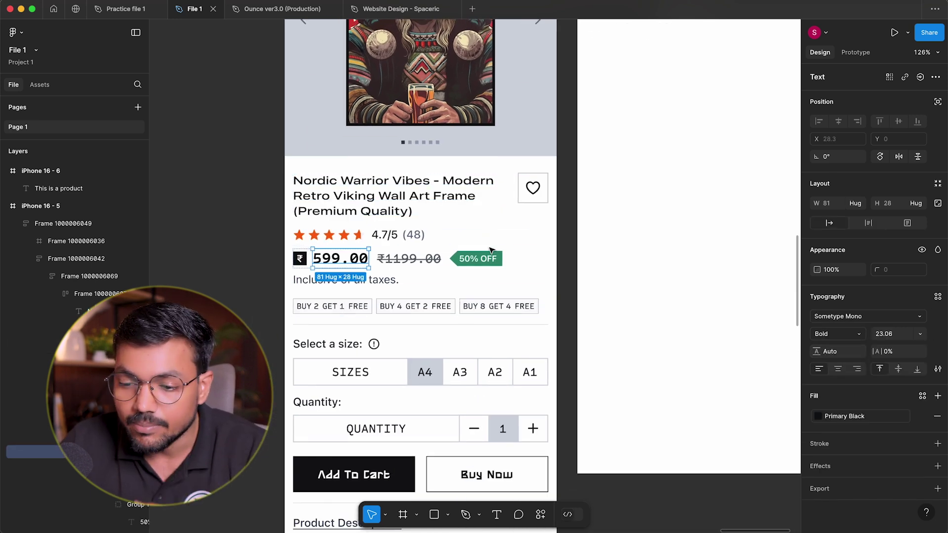
left_click(937, 297)
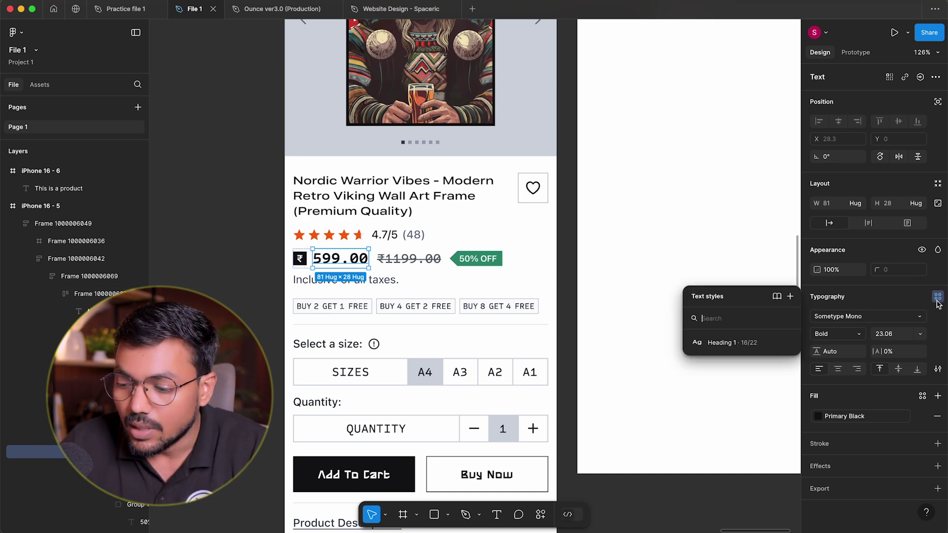
left_click(789, 297)
type("Price")
type("ng")
left_click(664, 435)
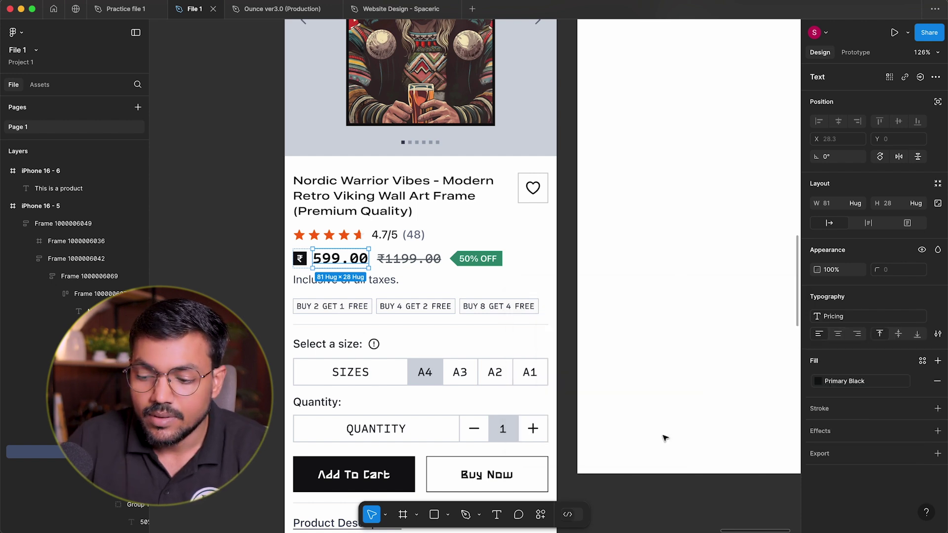
Step: Switch the sample text "This is a product" to the Pricing text style
scroll(624, 254, "up", 5)
scroll(624, 254, "left", 5)
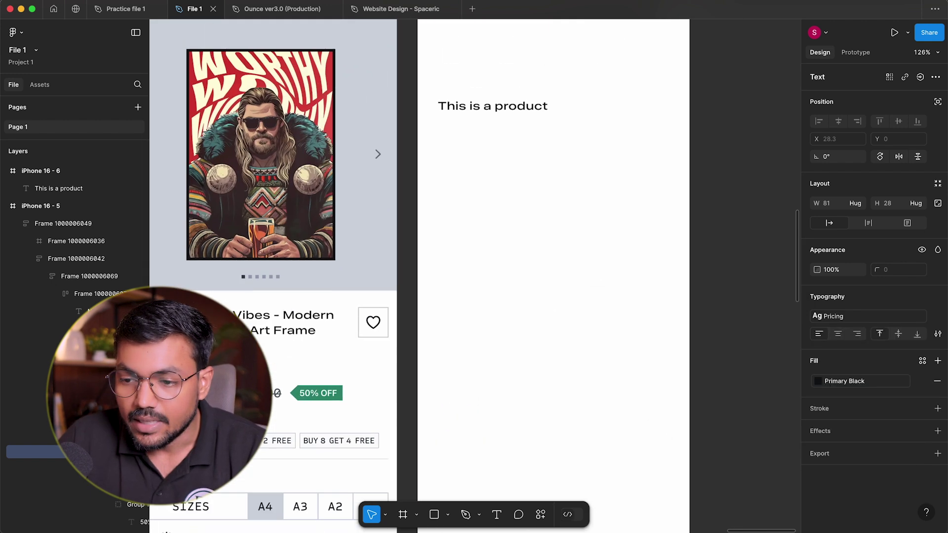
left_click(509, 102)
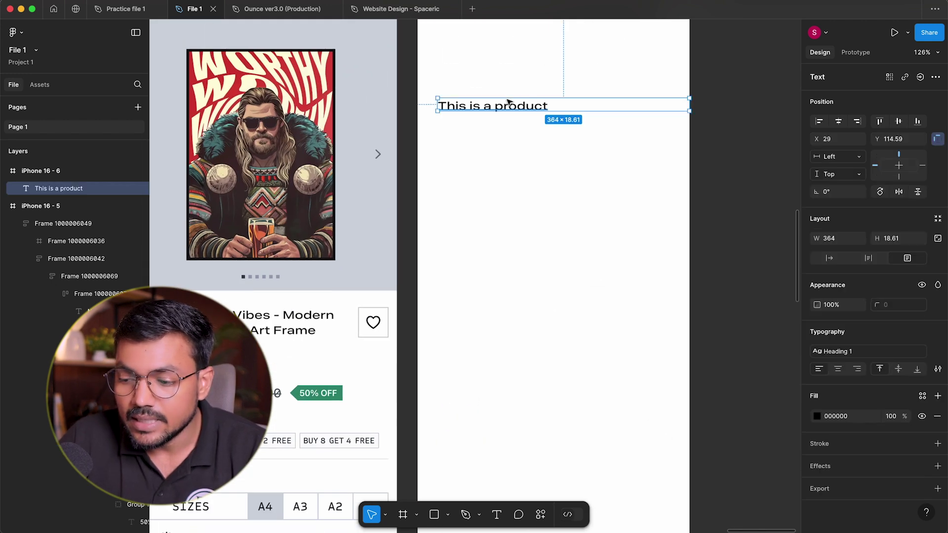
left_click(844, 355)
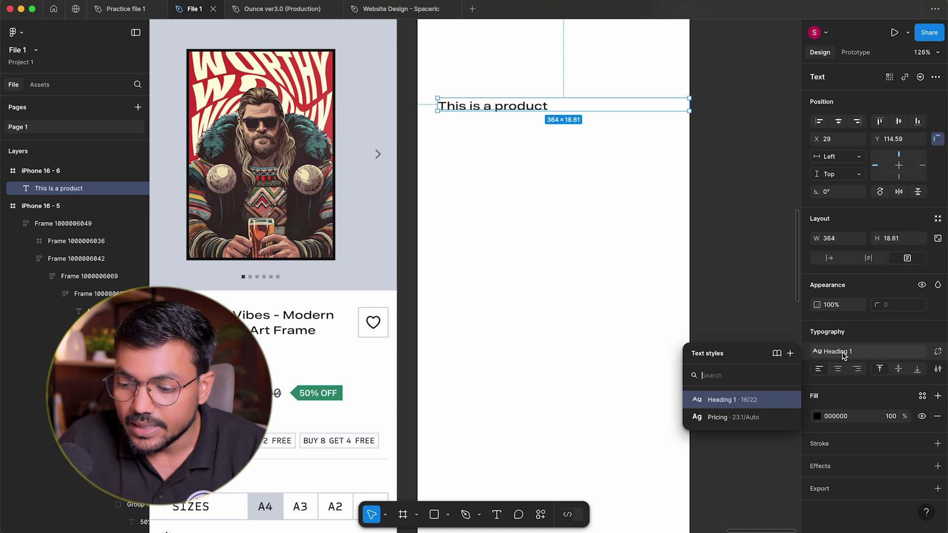
left_click(736, 419)
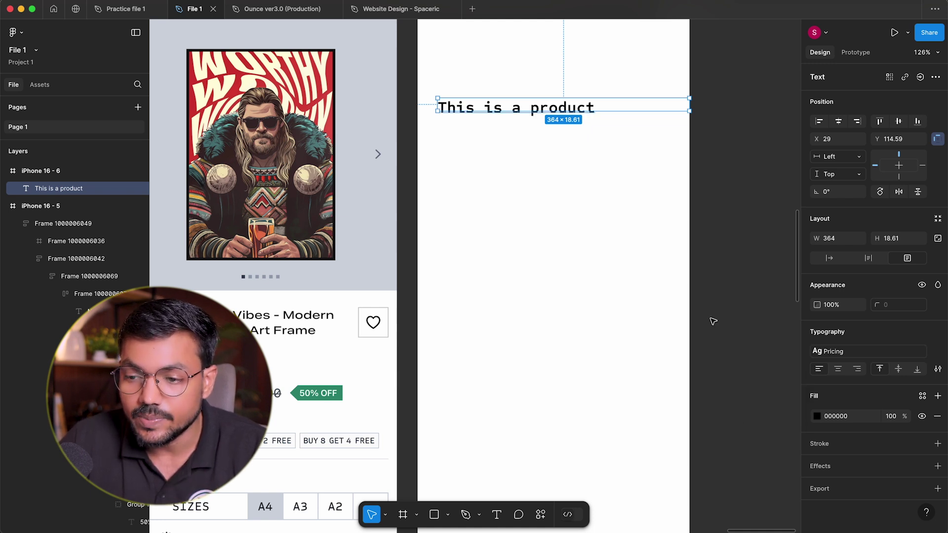
left_click(515, 129)
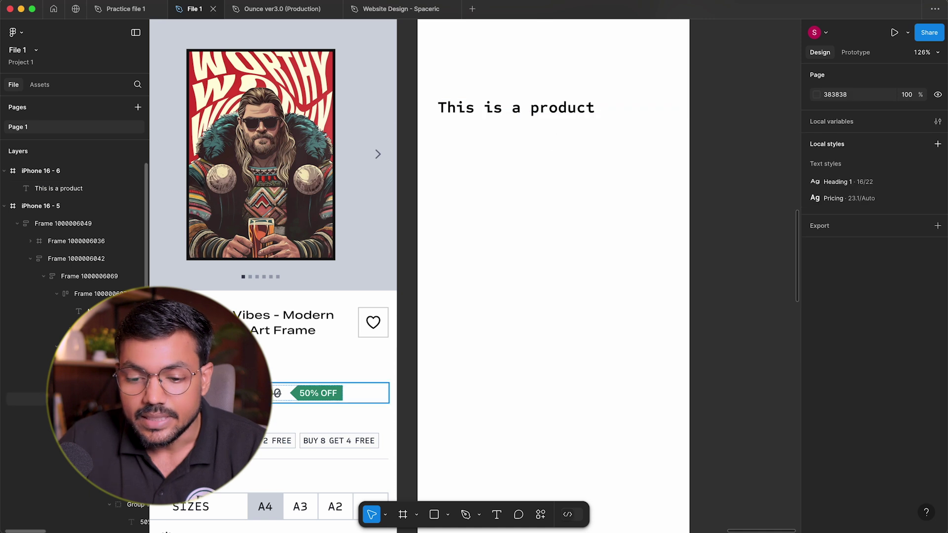
Step: Replace the sample text's content with the number 2868623
double_click(543, 107)
type("2868623")
key("Escape")
left_click_drag(475, 162, 476, 163)
left_click(508, 198)
Step: Delete the 2868623 text layer from the new frame
scroll(481, 296, "down", 2)
scroll(482, 296, "left", 3)
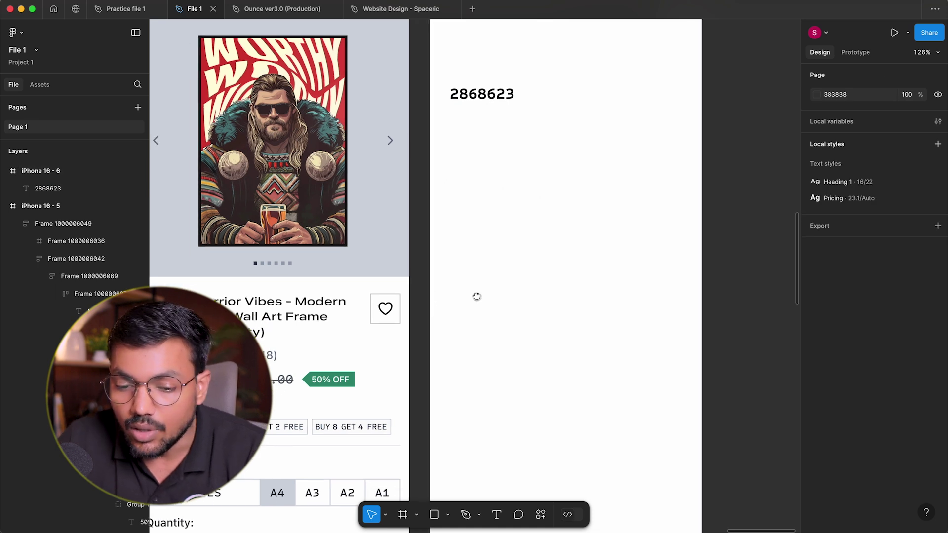
left_click(521, 81)
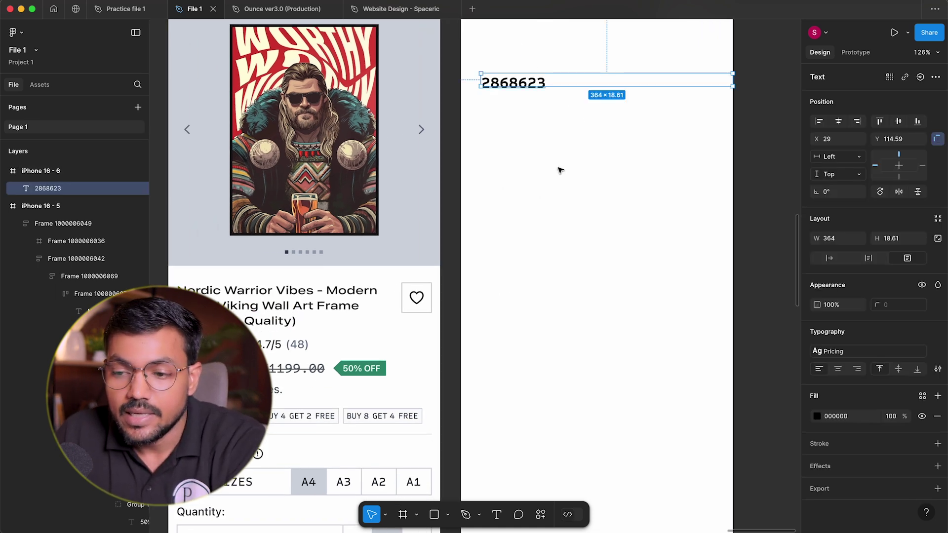
key("Delete")
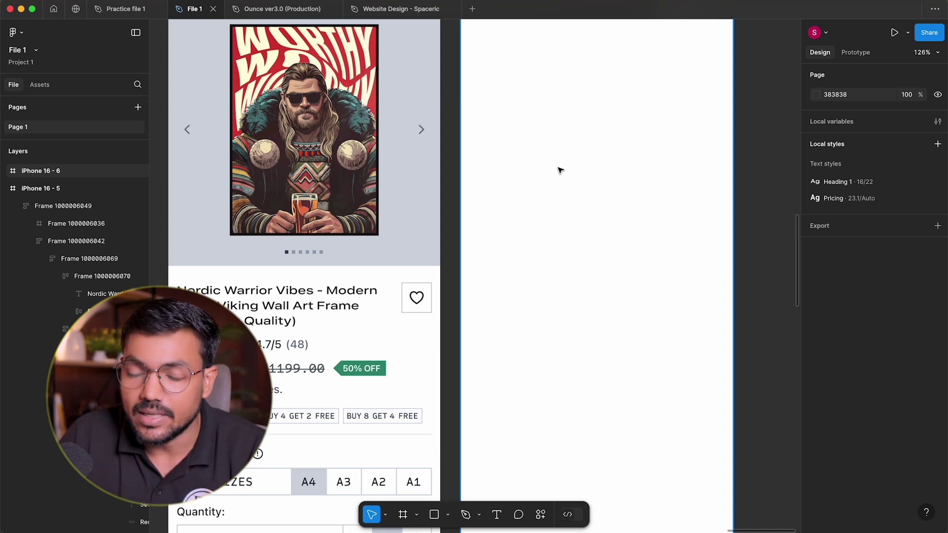
Step: Place a new text layer reading "H1" in the upper part of the empty frame
scroll(560, 170, "right", 3)
key("t")
left_click(532, 110)
type("H1")
key("Escape")
Step: Duplicate the H1 label straight below itself and change the copy's text to "H2"
left_click_drag(496, 108, 496, 163)
key("Return")
key("Return")
type("H")
key("BackSpace")
key("BackSpace")
type("H")
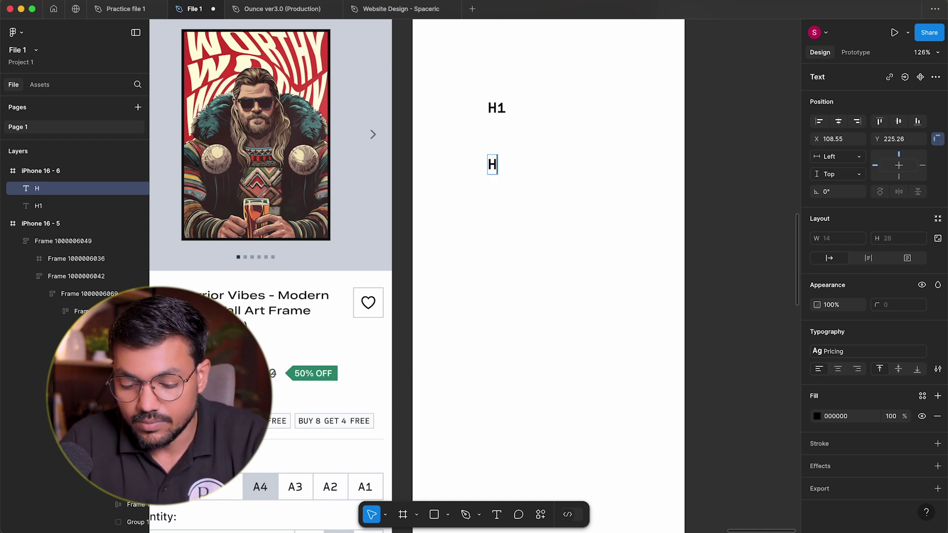
type("2")
key("Escape")
Step: Duplicate the H2 label directly beneath it and change the copy's text to "H3"
left_click_drag(496, 166, 496, 197)
double_click(496, 197)
type("H3")
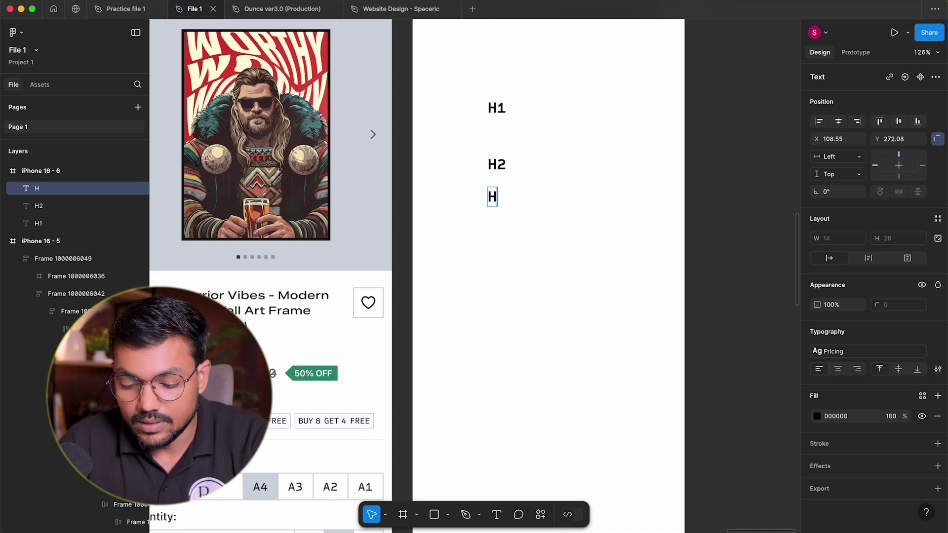
left_click(574, 299)
left_click(573, 298)
Step: Detach the Pricing text style from the H1, H2 and H3 labels and set their font to SF Pro
scroll(514, 139, "up", 3)
left_click_drag(444, 66, 571, 362)
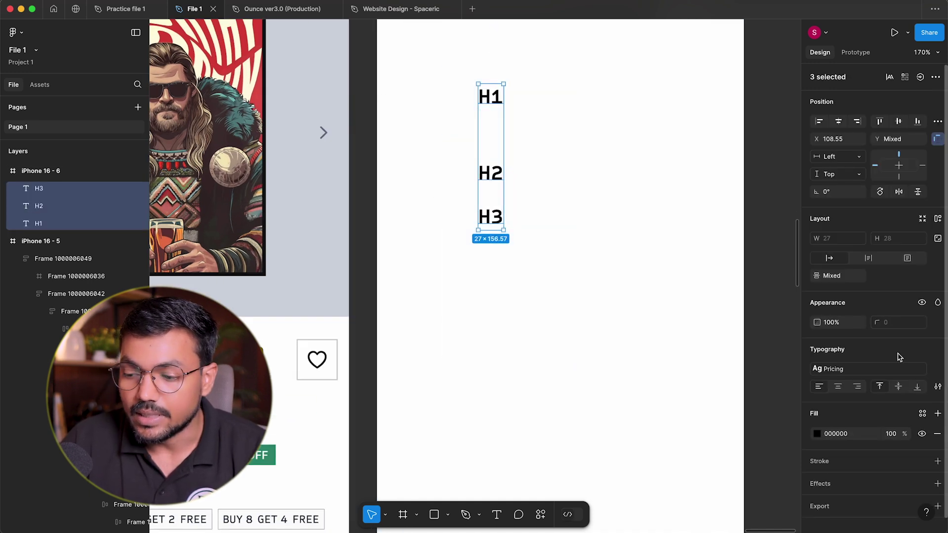
left_click(940, 369)
left_click(874, 369)
type("F")
key("BackSpace")
type("SF PRO")
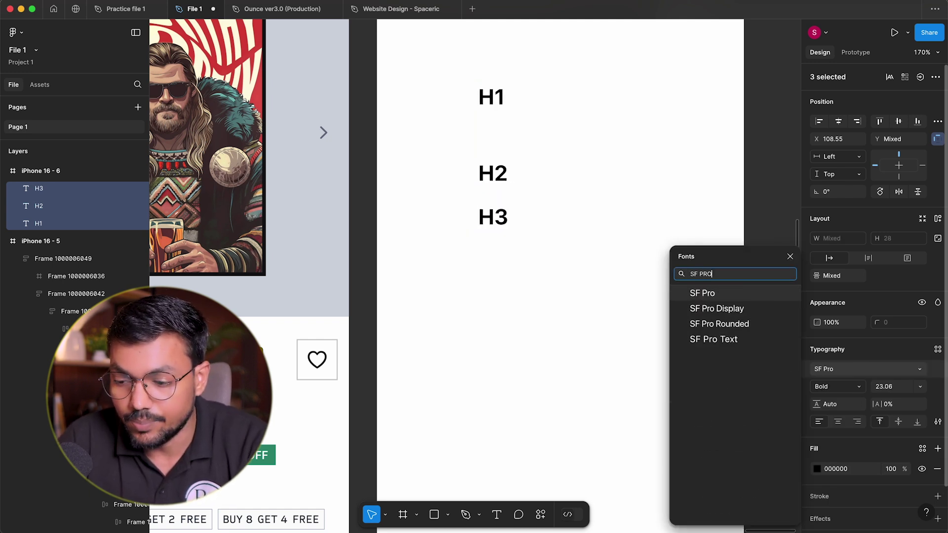
left_click(770, 296)
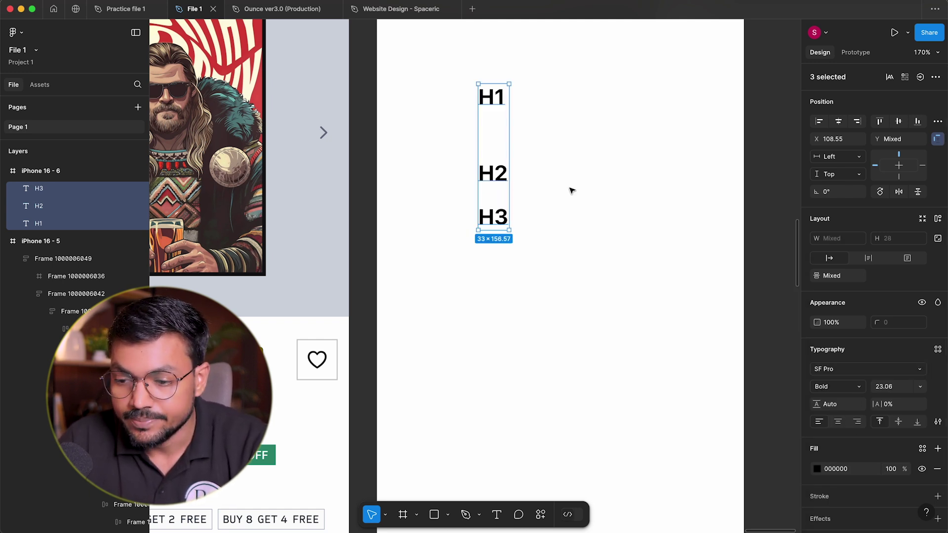
Step: Set the H2 label's font size to 24
left_click(491, 175)
left_click(894, 371)
type("2")
key("Return")
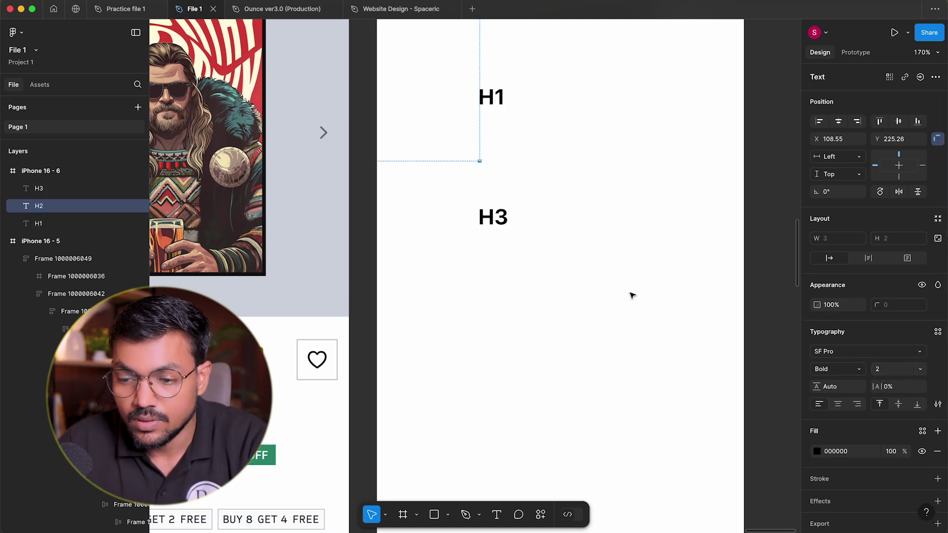
left_click(879, 371)
type("24")
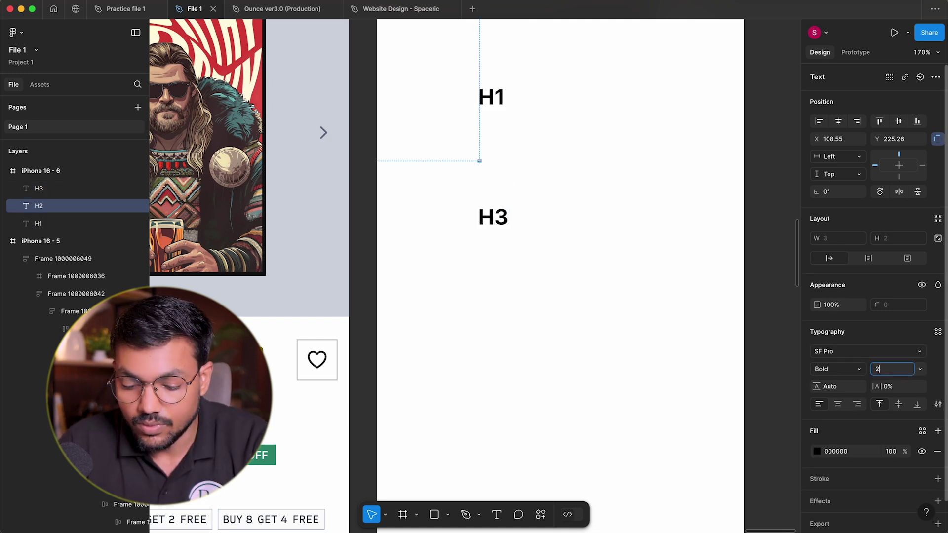
key("Return")
Step: Set the H1 label's font size to 36
left_click(490, 93)
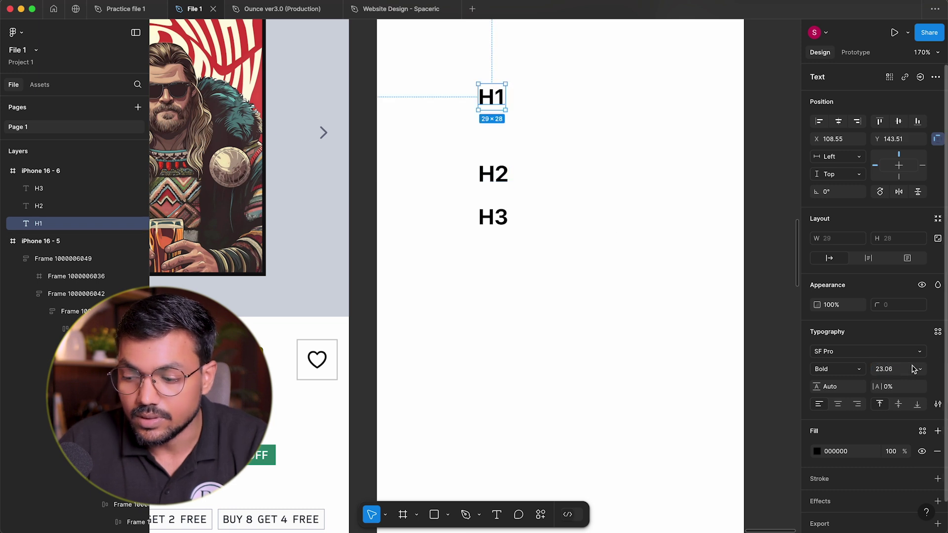
left_click(895, 370)
type("36")
key("Return")
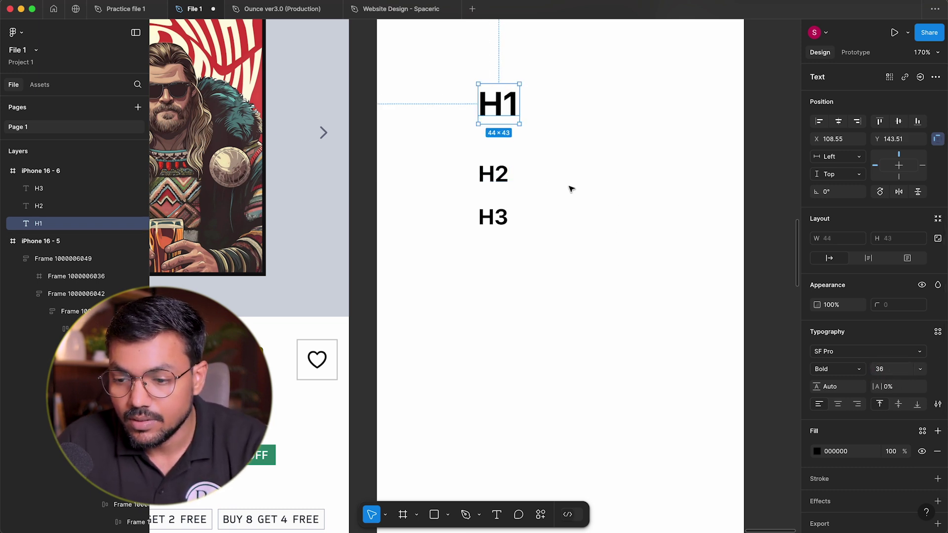
Step: Set the H3 label's font size to 20
left_click(488, 218)
left_click(885, 370)
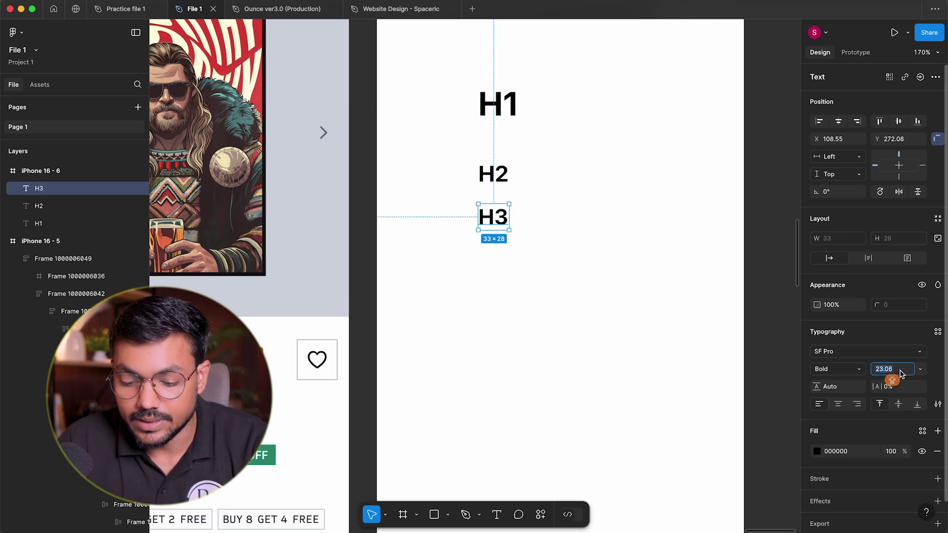
type("198")
key("Return")
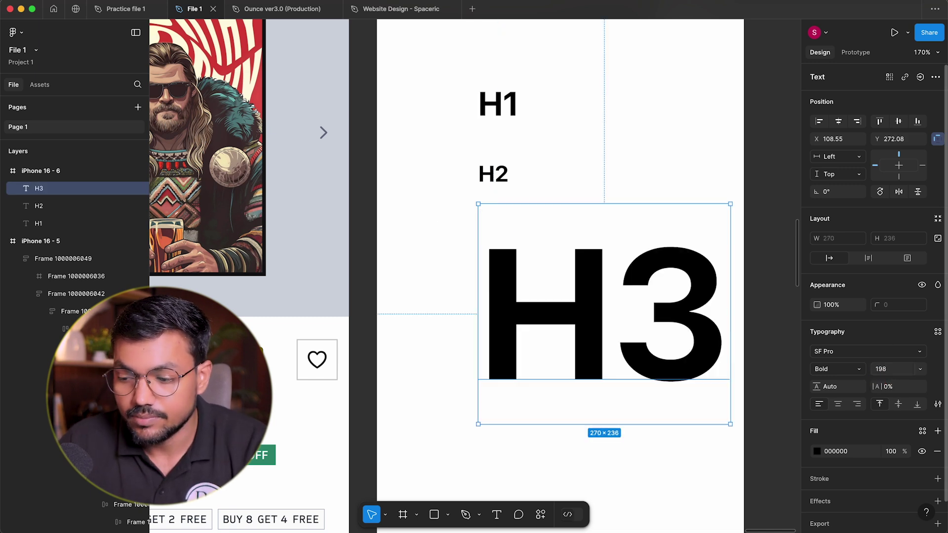
left_click(892, 370)
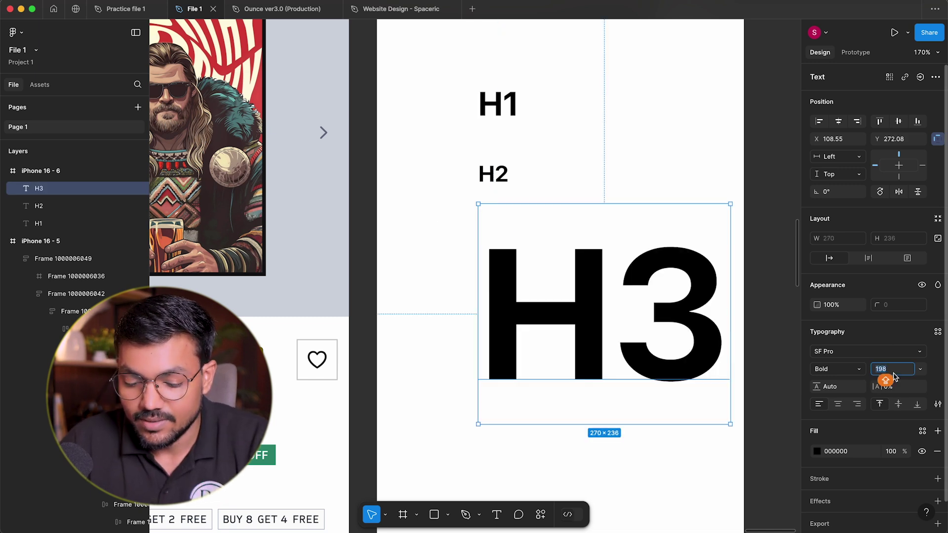
type("20")
key("Return")
left_click(626, 287)
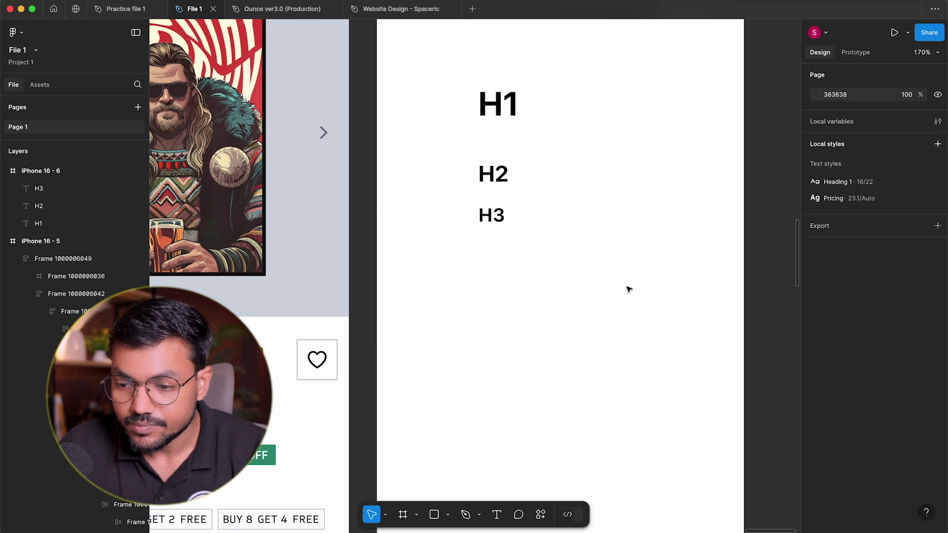
Step: Move the H2 and H3 labels up so they stack closely and evenly beneath H1
left_click_drag(491, 183, 498, 147)
left_click_drag(491, 216, 492, 168)
scroll(652, 242, "up", 2)
left_click_drag(650, 269, 461, 116)
scroll(548, 247, "up", 2)
left_click(584, 256)
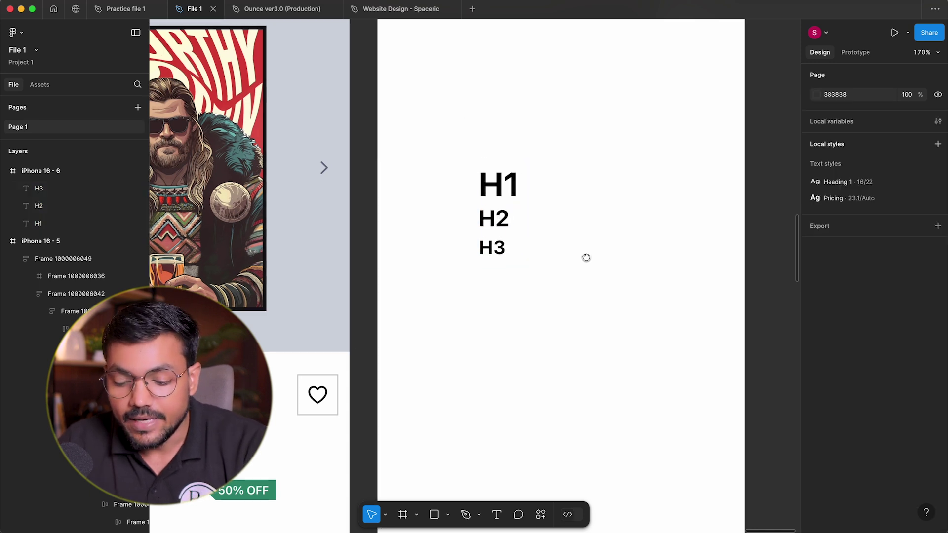
Step: Add a text layer reading "HEADING" above the H1 label and align it with the labels' left edge
scroll(543, 222, "right", 2)
key("t")
left_click(438, 134)
type("HEADING")
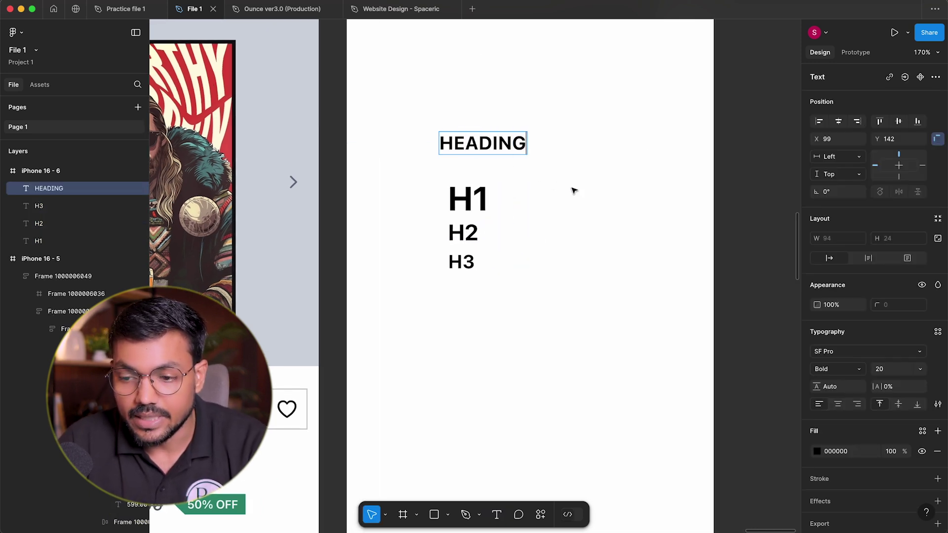
key("Escape")
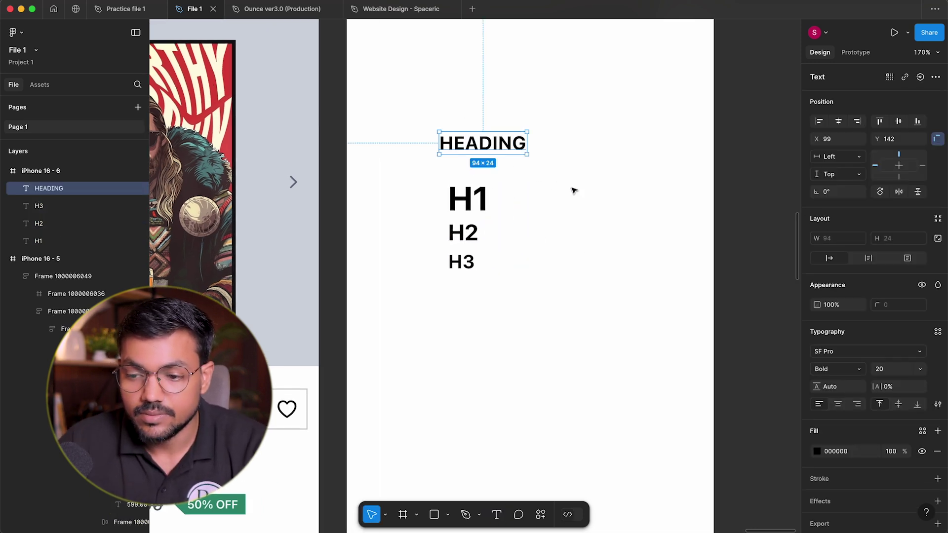
mouse_move(463, 147)
left_mouse_down()
mouse_move(487, 148)
mouse_move(472, 150)
left_mouse_up()
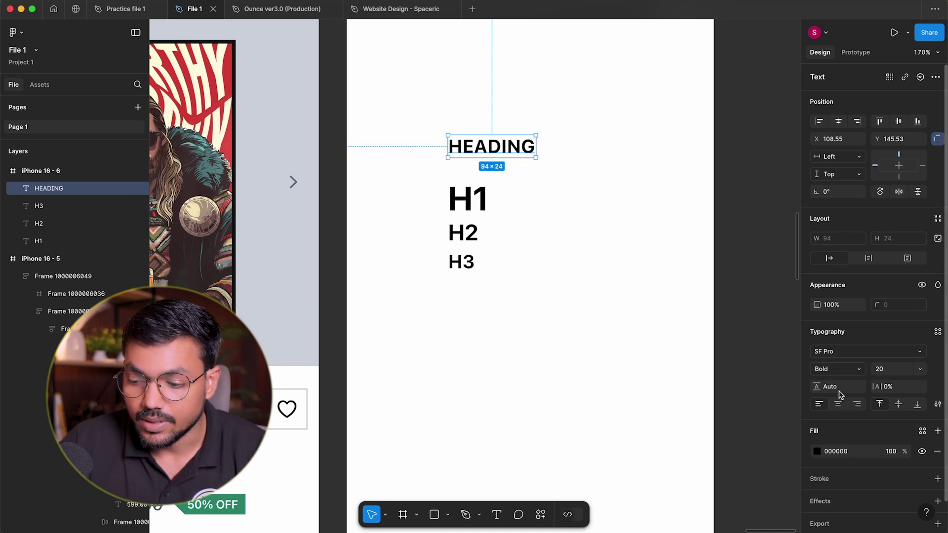
Step: Set the HEADING label's weight to Regular and its fill to grey 8C8C8C
left_click(838, 371)
left_click(840, 329)
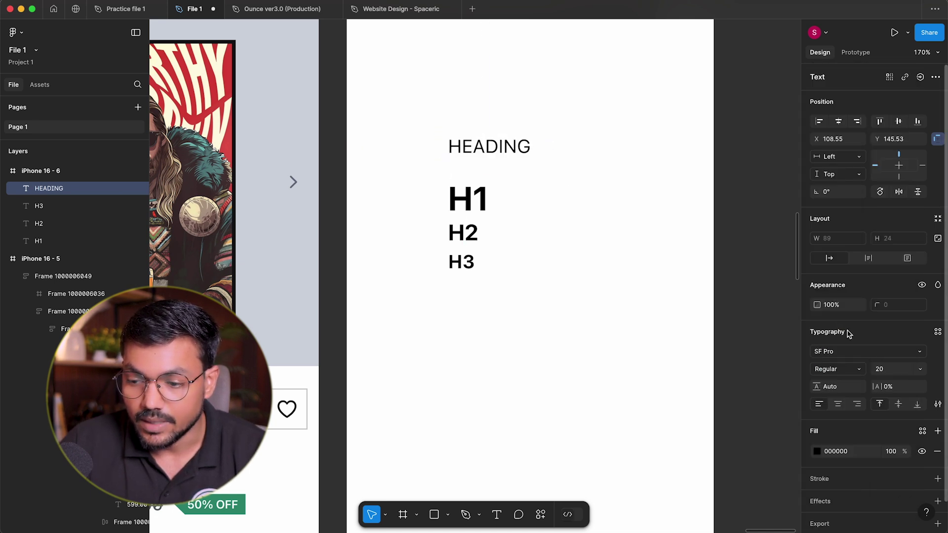
left_click(817, 451)
left_click_drag(686, 286, 605, 320)
left_click(580, 282)
left_click_drag(567, 184, 484, 361)
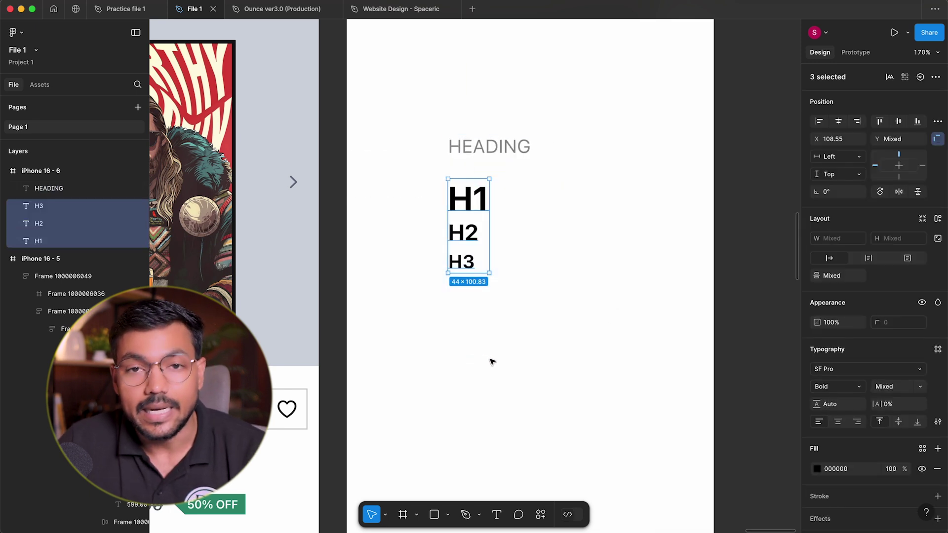
left_click(495, 153)
double_click(513, 153)
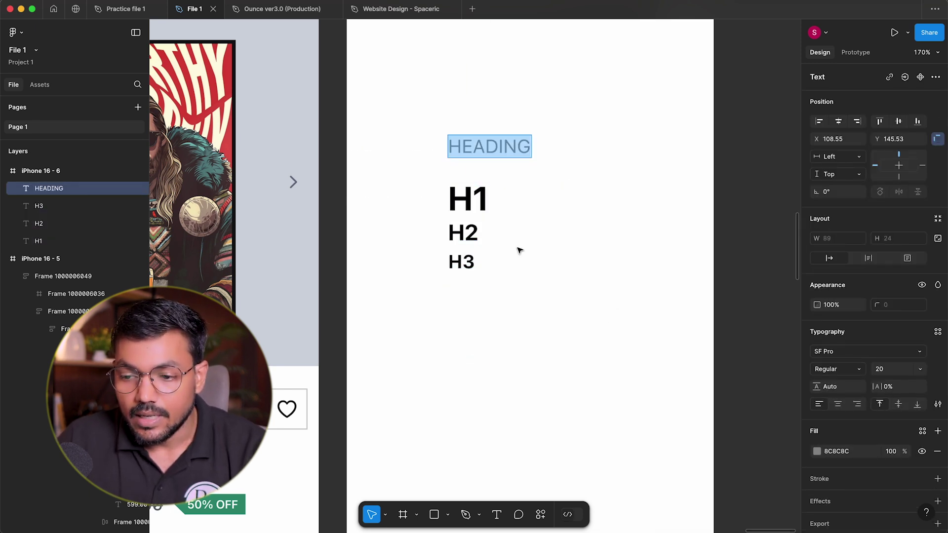
left_click(501, 79)
Step: Duplicate the grey HEADING label below H3 and change the copy's text to "Body"
left_click_drag(461, 144, 462, 317)
double_click(472, 320)
type("Body")
key("Escape")
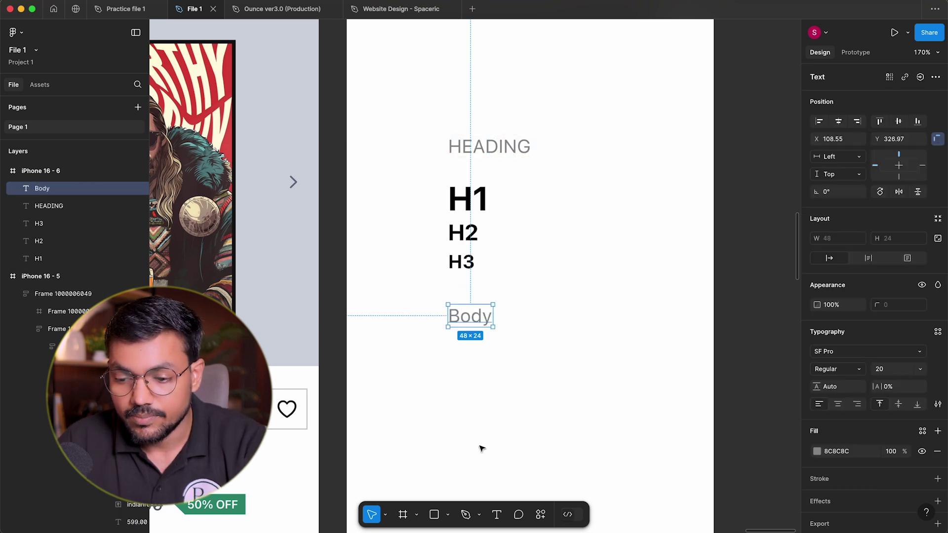
Step: Duplicate the H1, H2 and H3 labels beneath the Body label and extend that label's text to "Body/paragraph"
left_click_drag(545, 282, 462, 367)
scroll(706, 336, "down", 5)
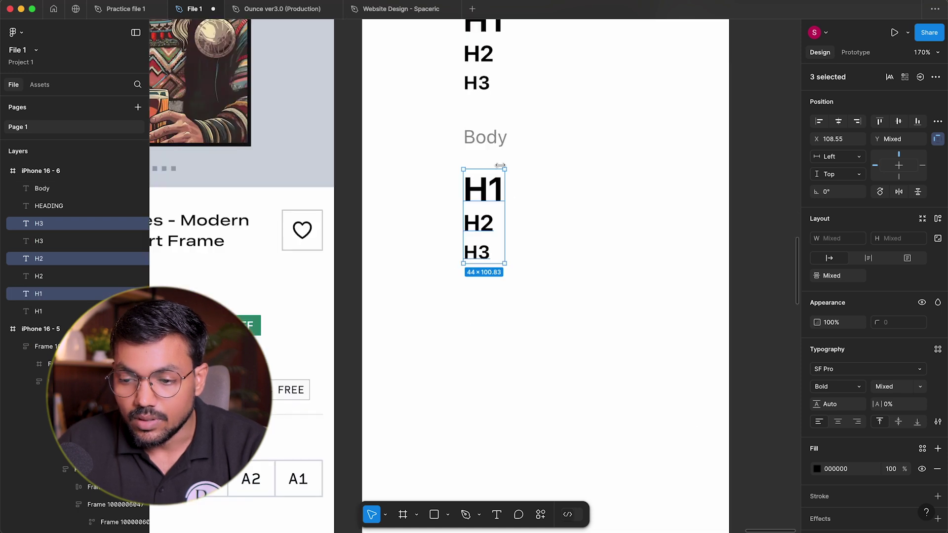
left_click(486, 142)
key("Return")
key("Right")
type("/paragraph")
key("Escape")
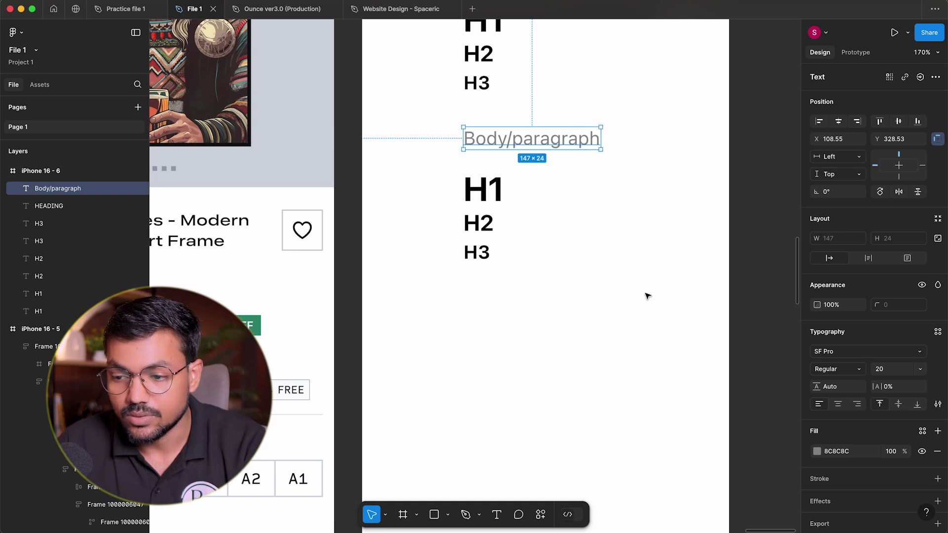
Step: Change the copied H1 and H2 labels under Body/paragraph to read "P1" and "P2"
double_click(471, 207)
key("shift+Left")
type("P")
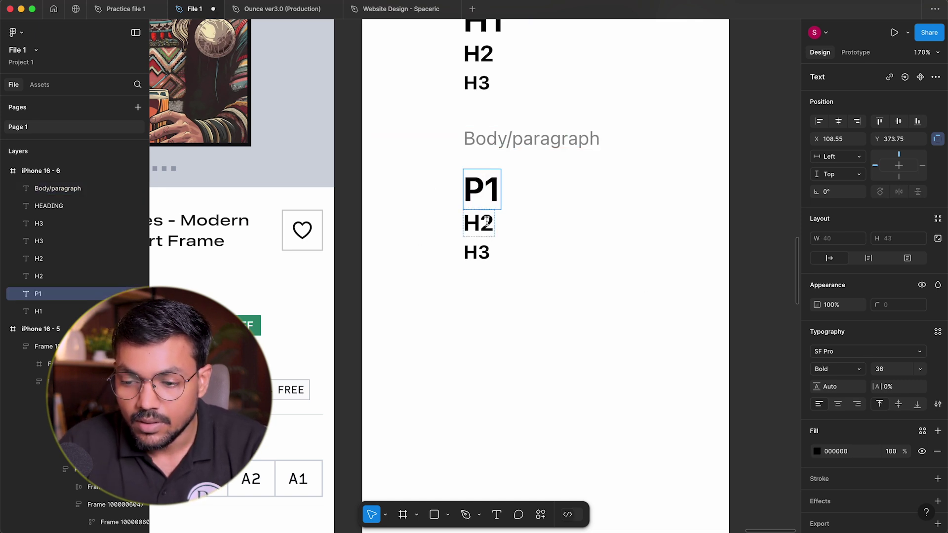
double_click(487, 221)
key("shift+Left")
type("p")
key("BackSpace")
type("P")
type("3")
key("BackSpace")
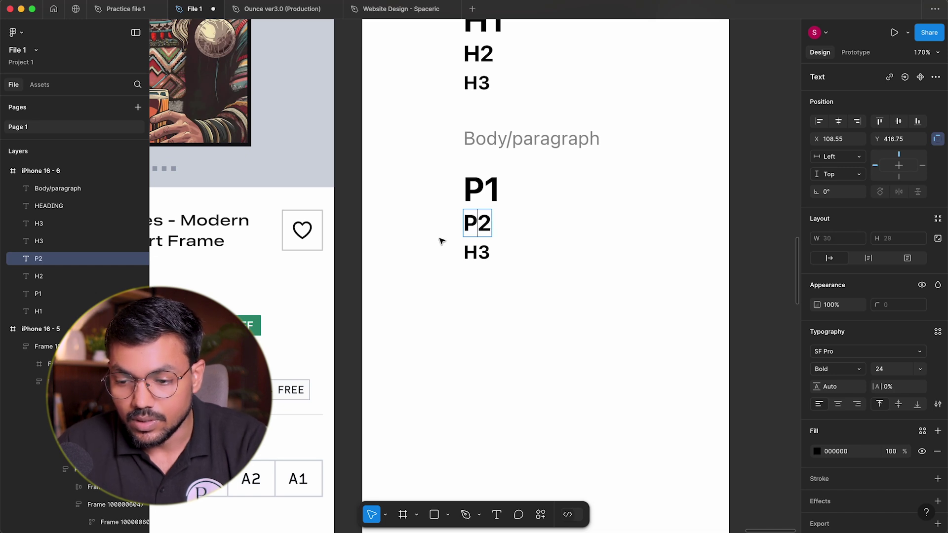
key("Escape")
Step: Change the copied H3 label under Body/paragraph to read "P3"
key("Tab")
key("Return")
type("P3")
key("Escape")
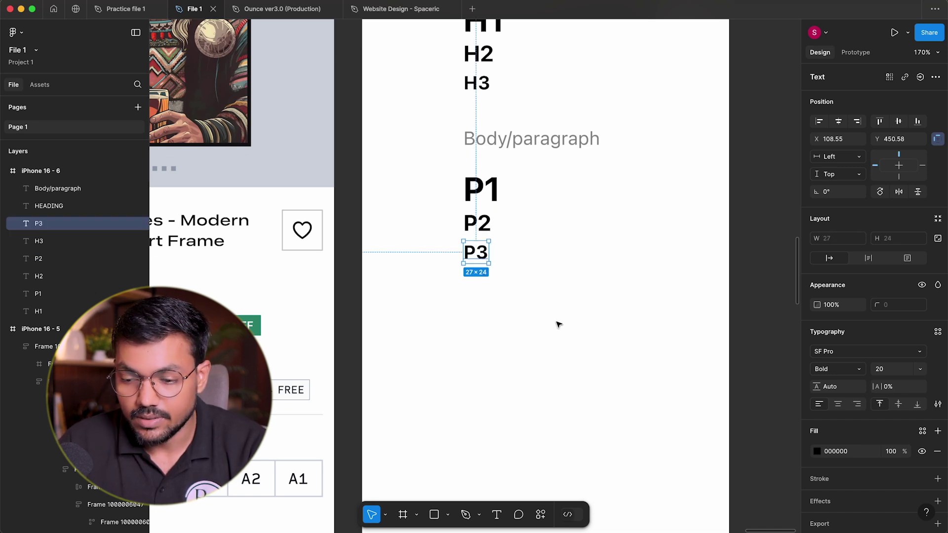
Step: Set the font size of the P1 label to 20 and of the P2 label to 16
left_click(494, 195)
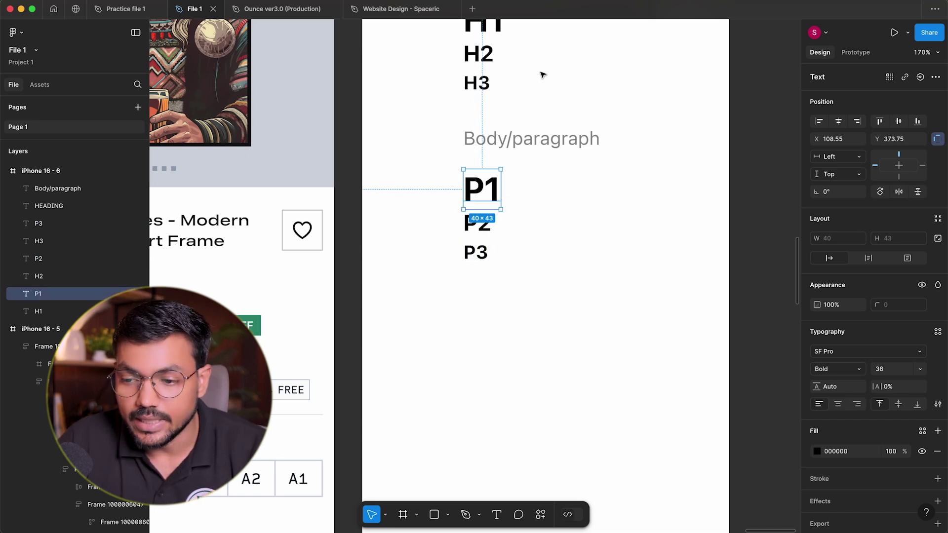
scroll(612, 225, "up", 3)
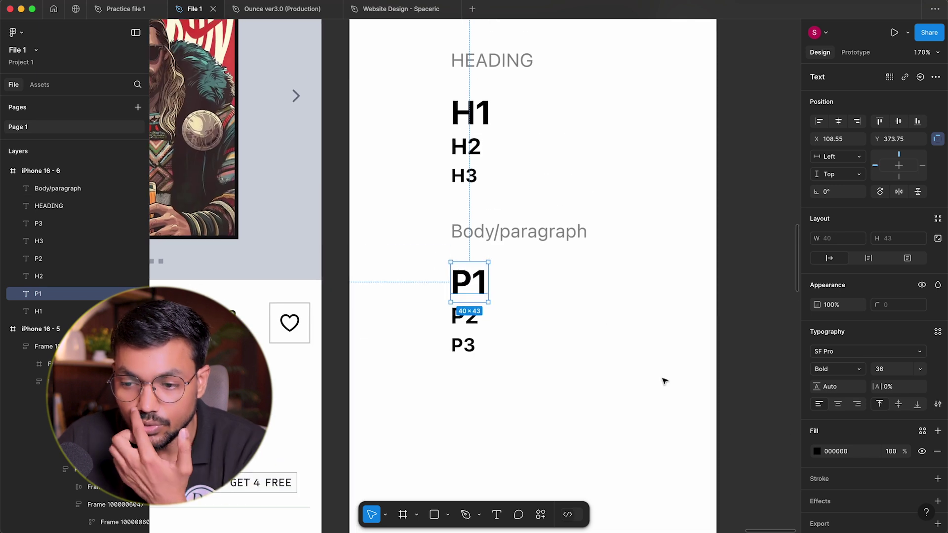
left_click(924, 373)
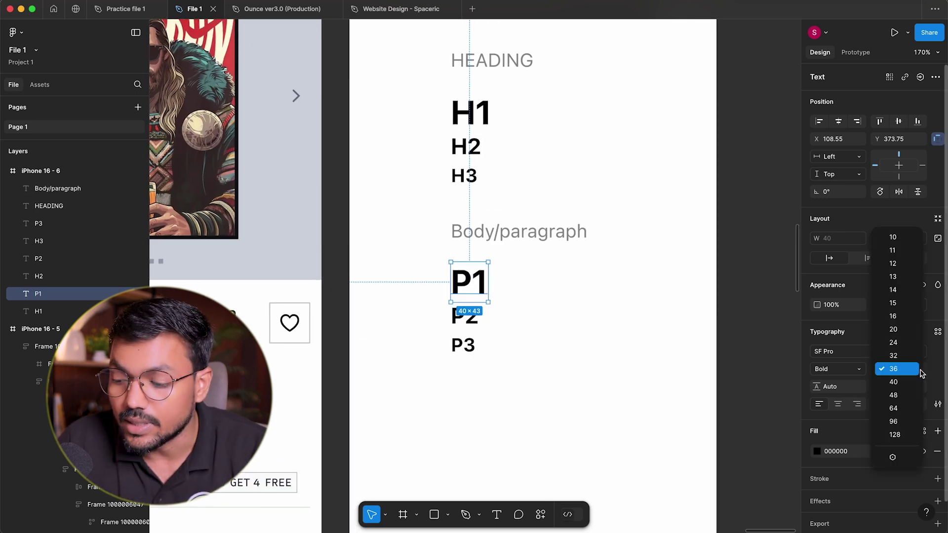
left_click(910, 330)
left_click(476, 319)
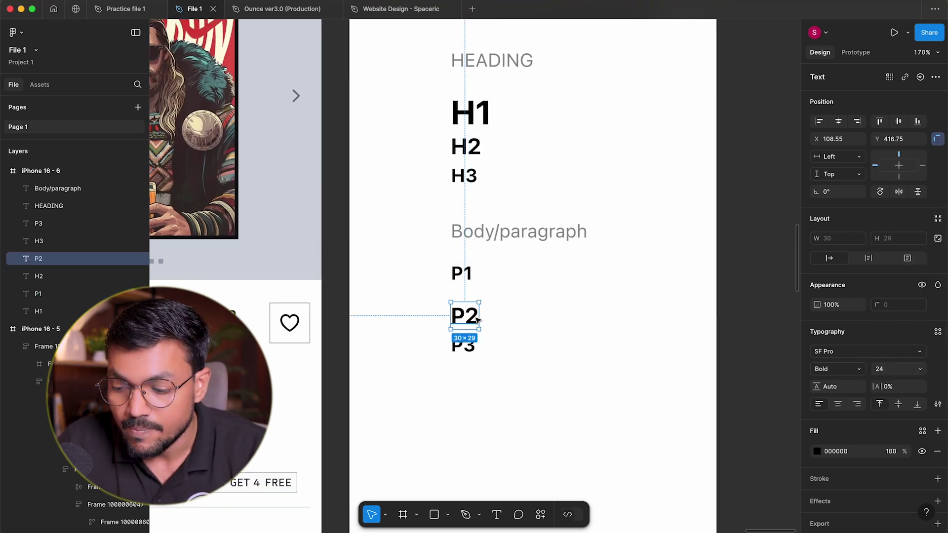
left_click(920, 370)
left_click(897, 330)
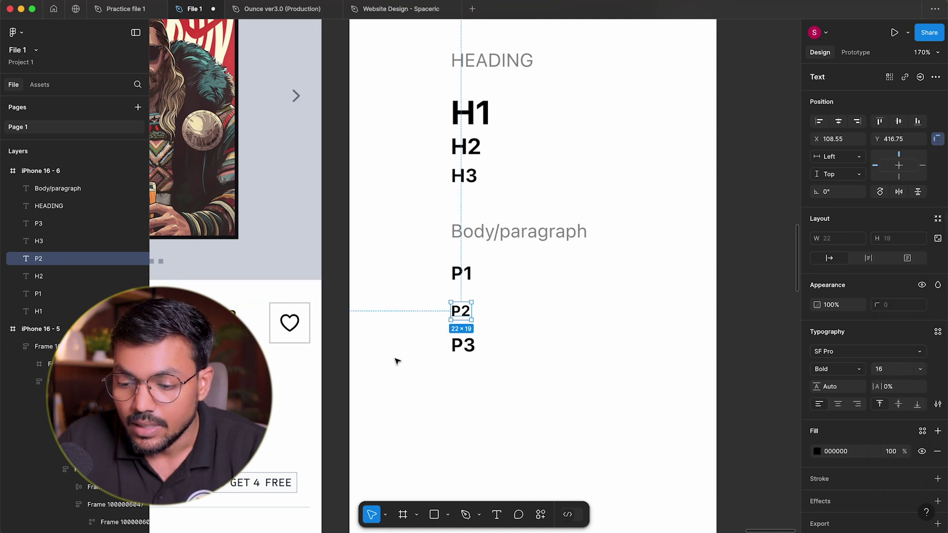
Step: Reduce the P3 label's font size to a preset smaller than P2's
left_click(447, 351)
left_click(454, 349)
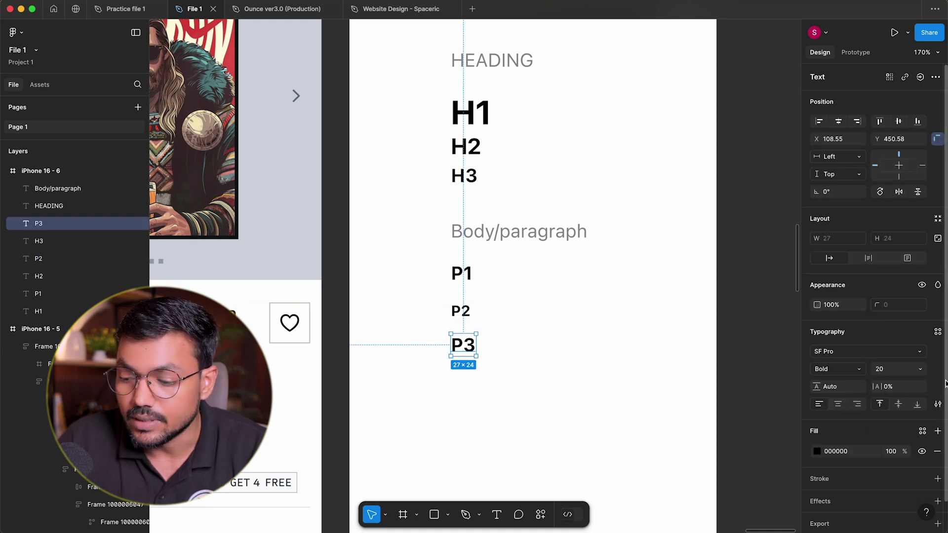
left_click(920, 369)
left_click(897, 301)
left_click(328, 385)
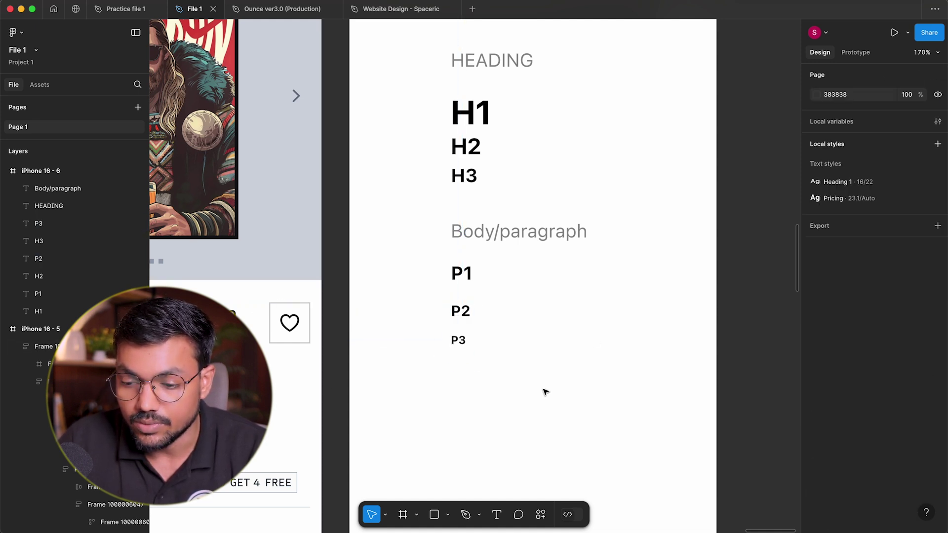
Step: Tighten the vertical spacing so P2 and P3 sit closely and evenly beneath P1
left_click_drag(544, 390, 443, 296)
mouse_move(466, 331)
left_mouse_down()
mouse_move(465, 317)
mouse_move(462, 327)
left_mouse_up()
left_click(369, 335)
left_click(563, 340)
left_click_drag(563, 340, 423, 275)
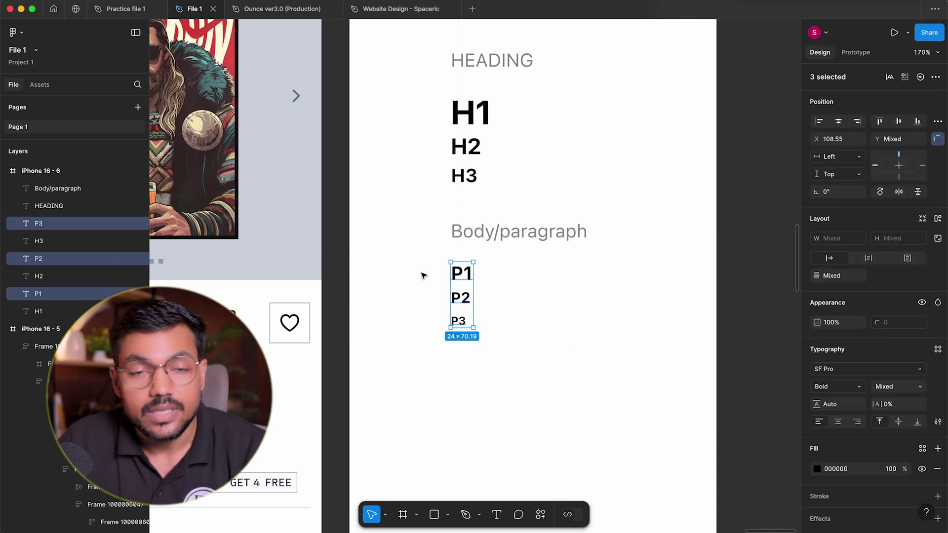
left_click(623, 350)
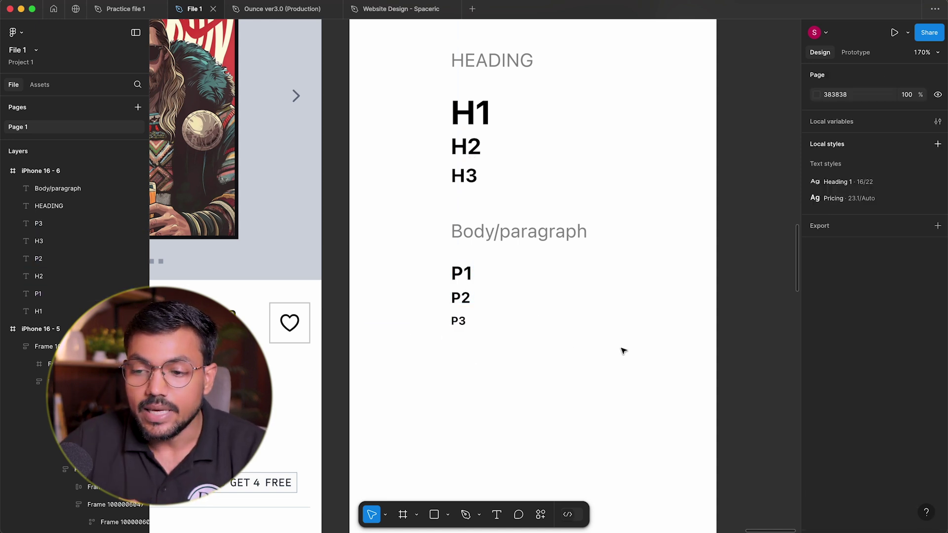
scroll(532, 240, "right", 2)
scroll(531, 240, "up", 2)
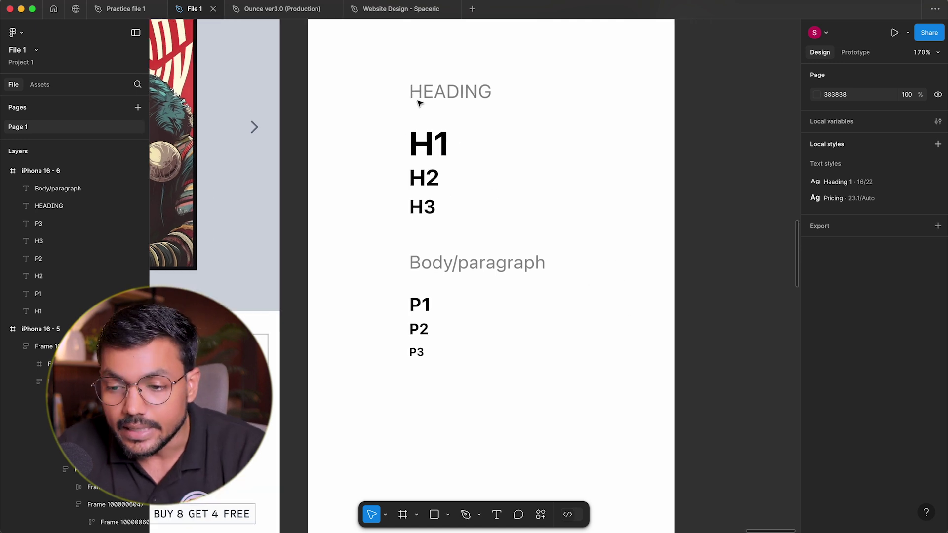
left_click_drag(381, 46, 509, 243)
left_click_drag(635, 358, 383, 242)
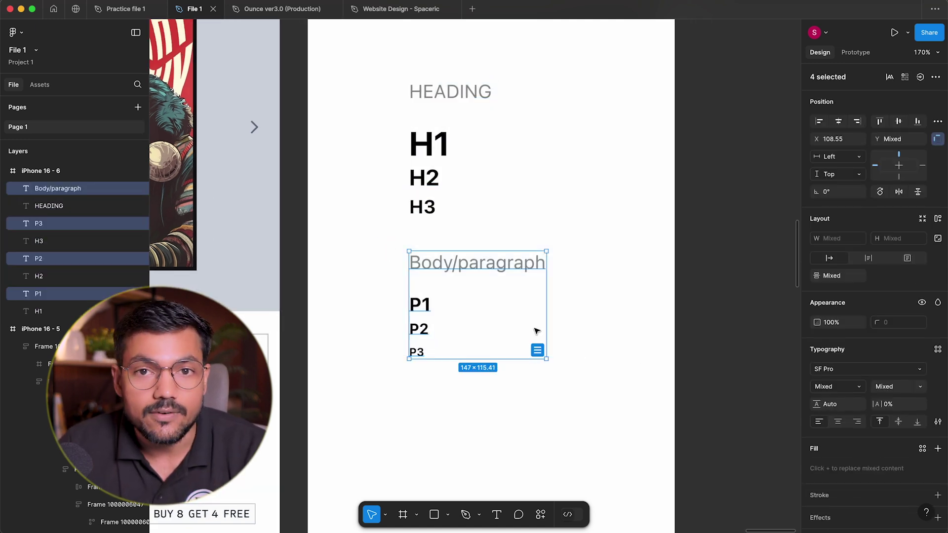
Step: Examine the typography settings of the heading labels and the paragraph labels, checking H1, H2 and P1 individually
left_click(589, 397)
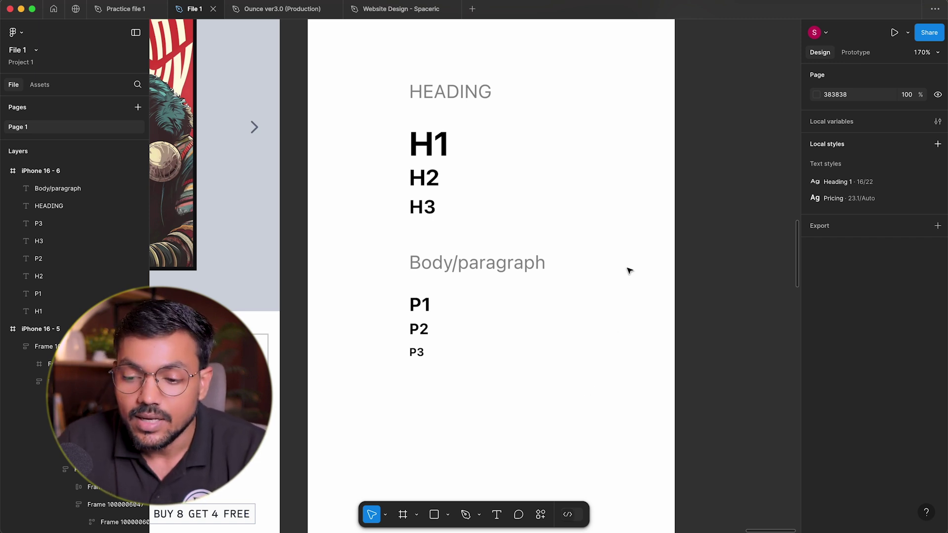
left_click_drag(572, 113, 409, 158)
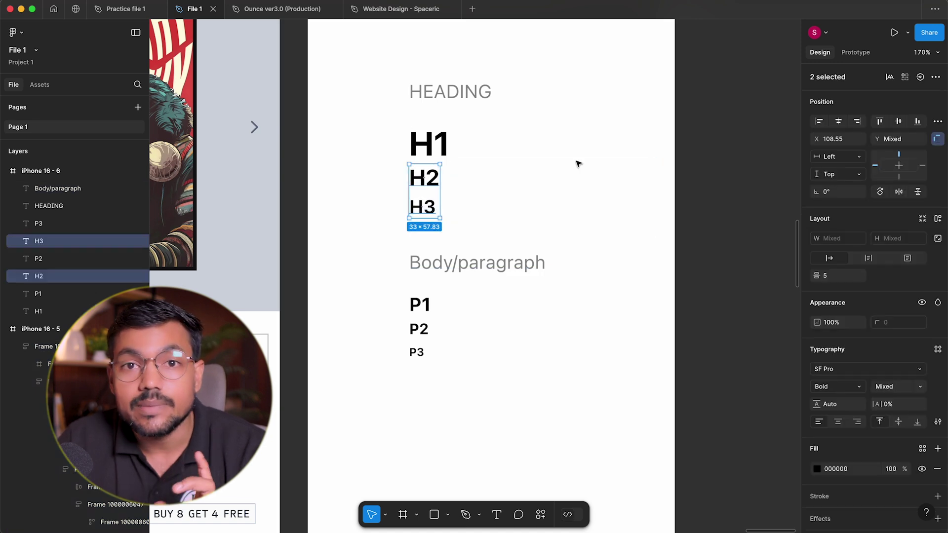
left_click_drag(552, 231, 403, 123)
left_click(371, 140)
left_click(424, 148)
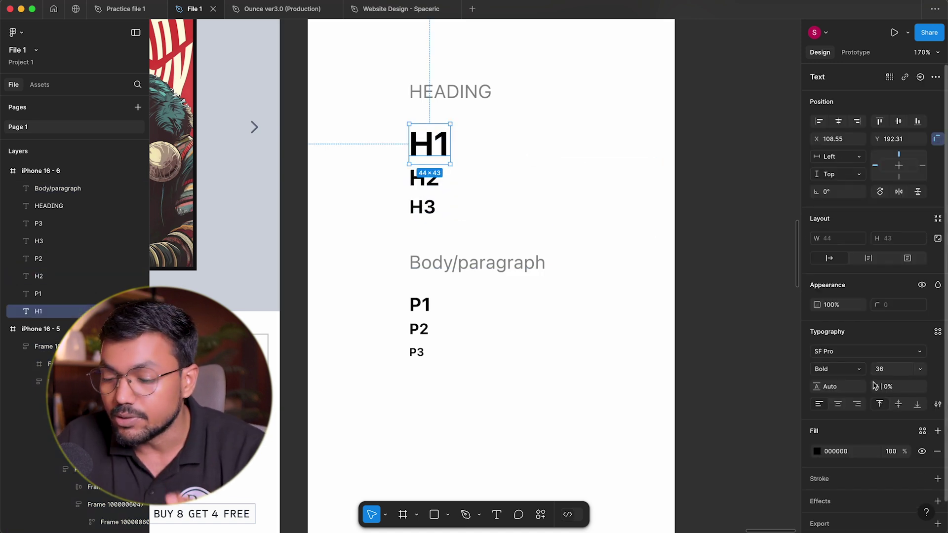
left_click(420, 193)
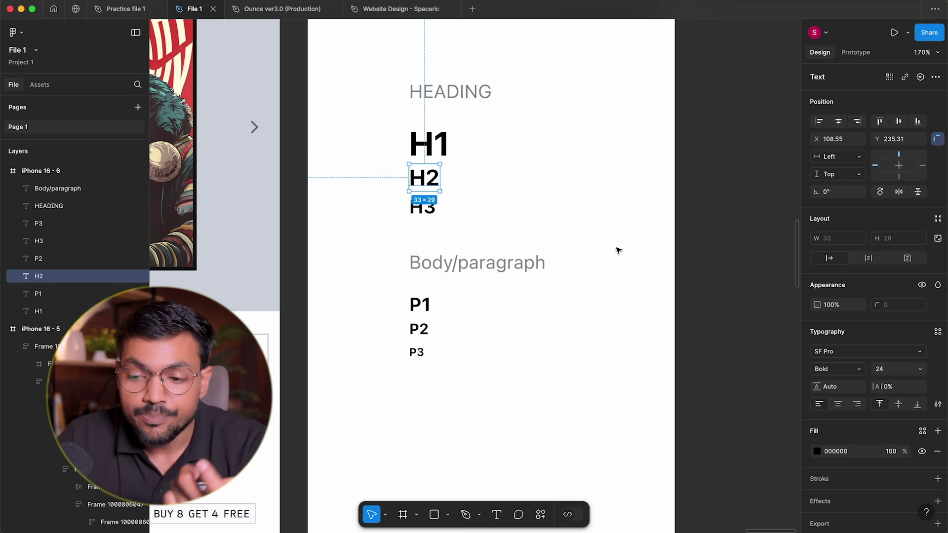
left_click(497, 241)
left_click_drag(404, 296, 474, 394)
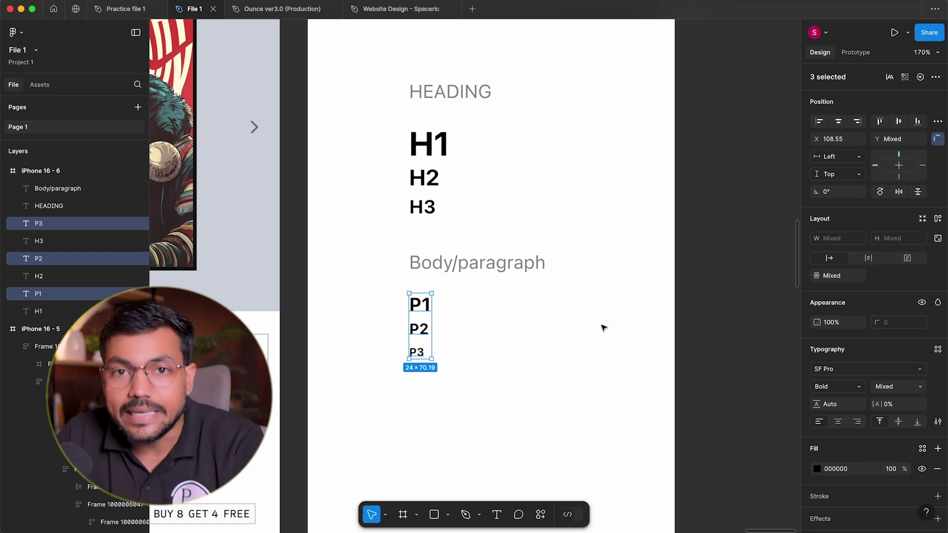
left_click(610, 307)
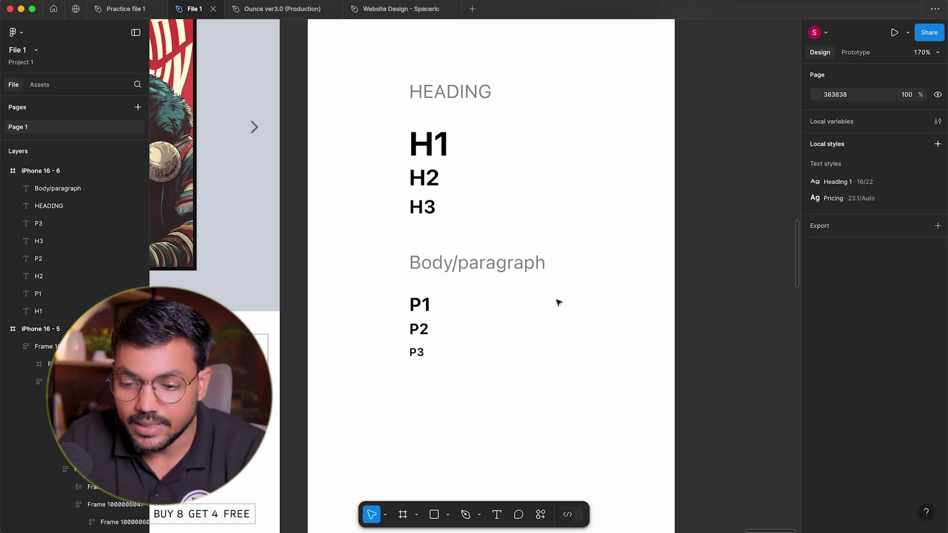
left_click(427, 304)
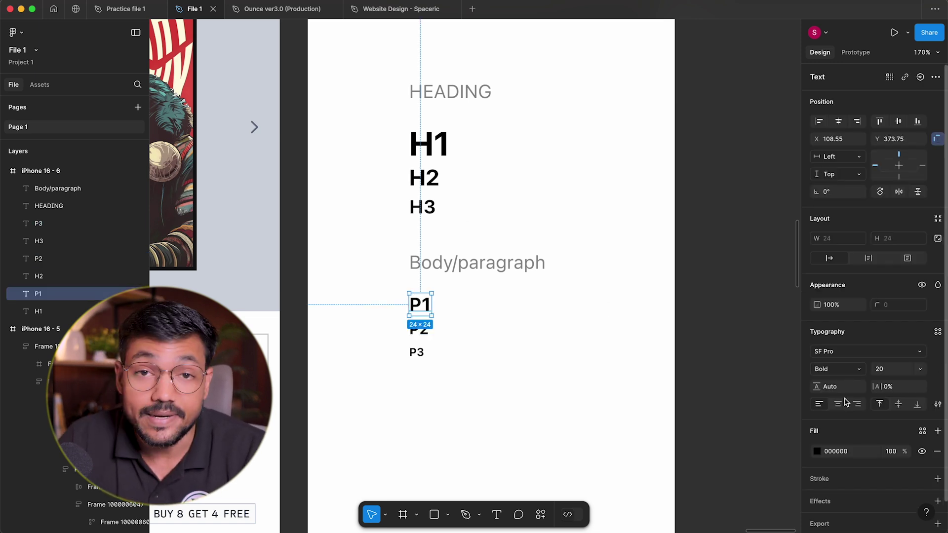
left_click(553, 308)
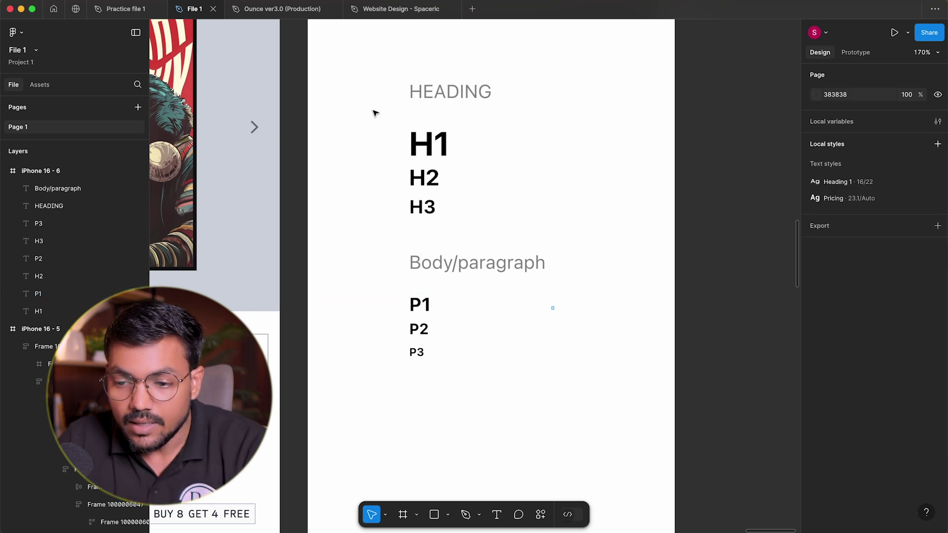
Step: Create a text style named "Heading/H1" from the H1 label
left_click(447, 141)
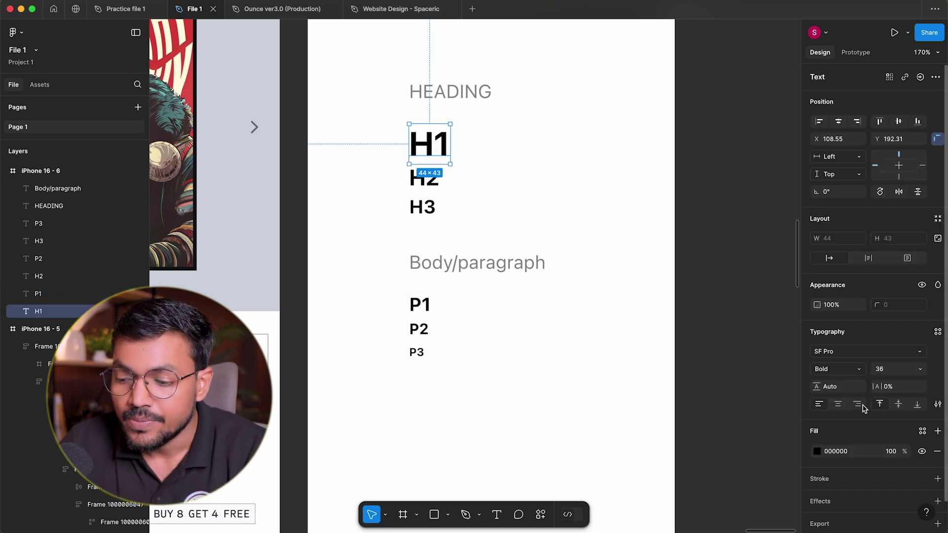
left_click(936, 332)
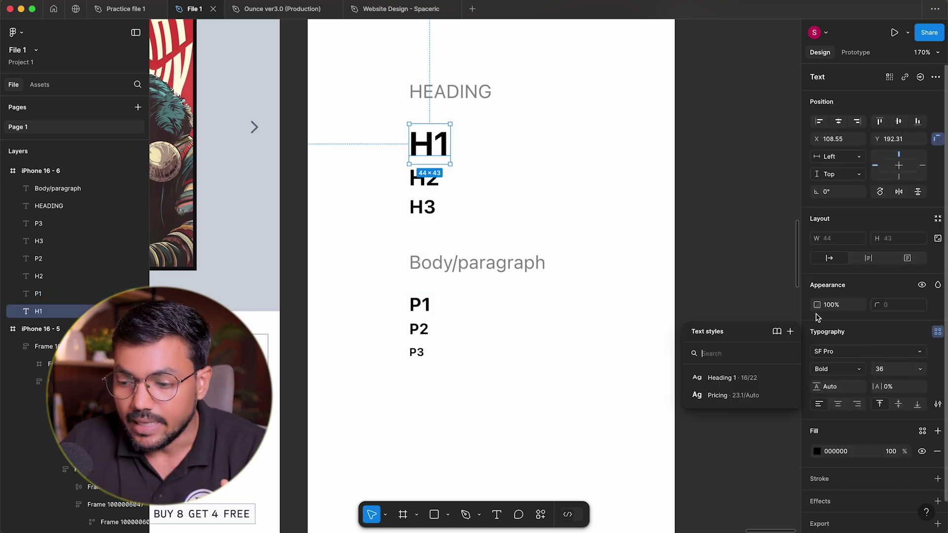
left_click(790, 332)
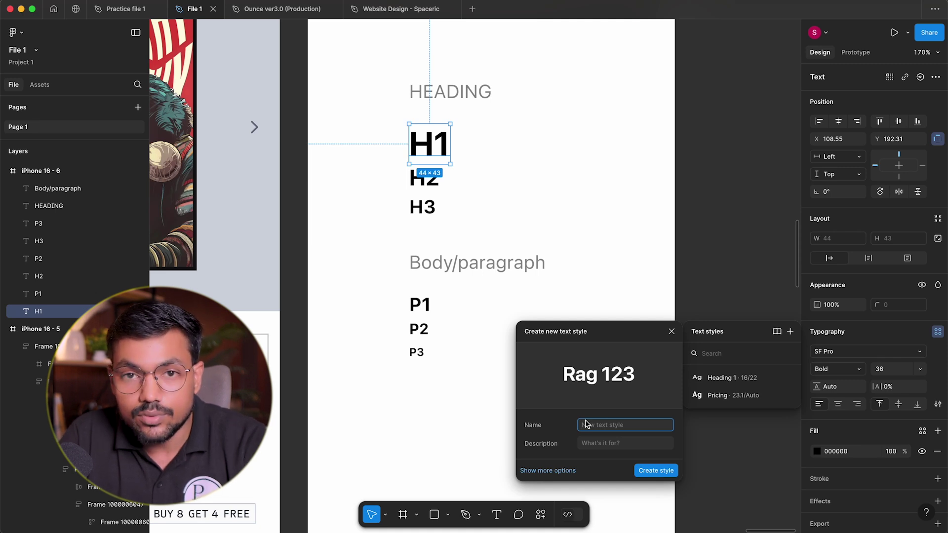
type("Heading/H1")
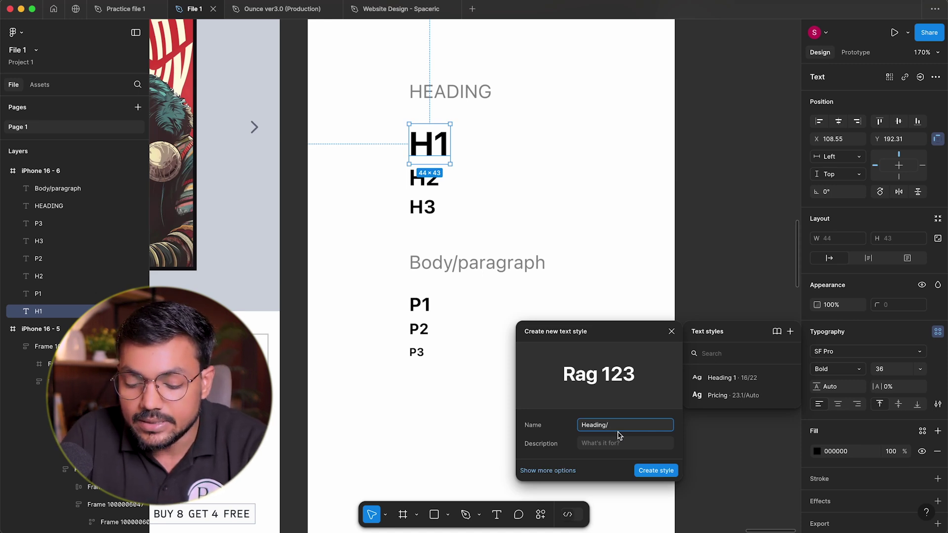
left_click(655, 471)
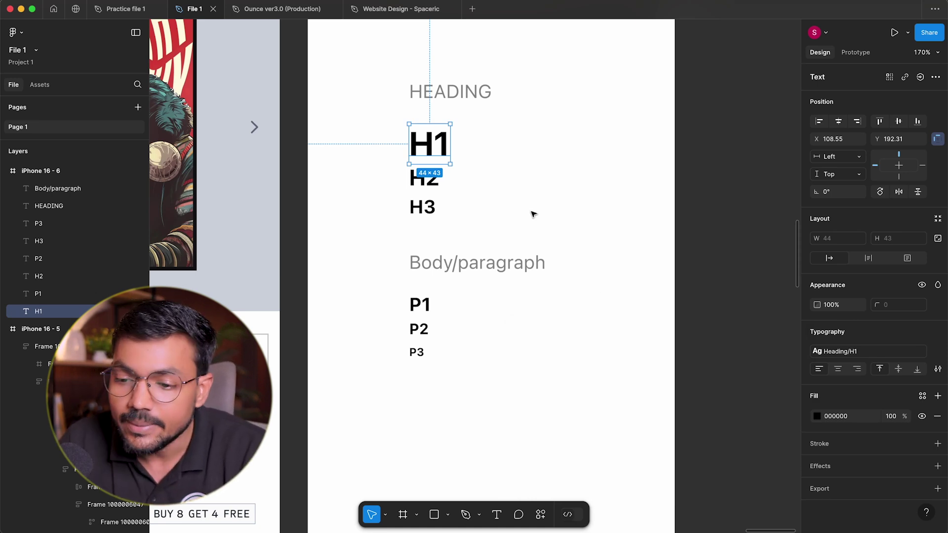
left_click(569, 237)
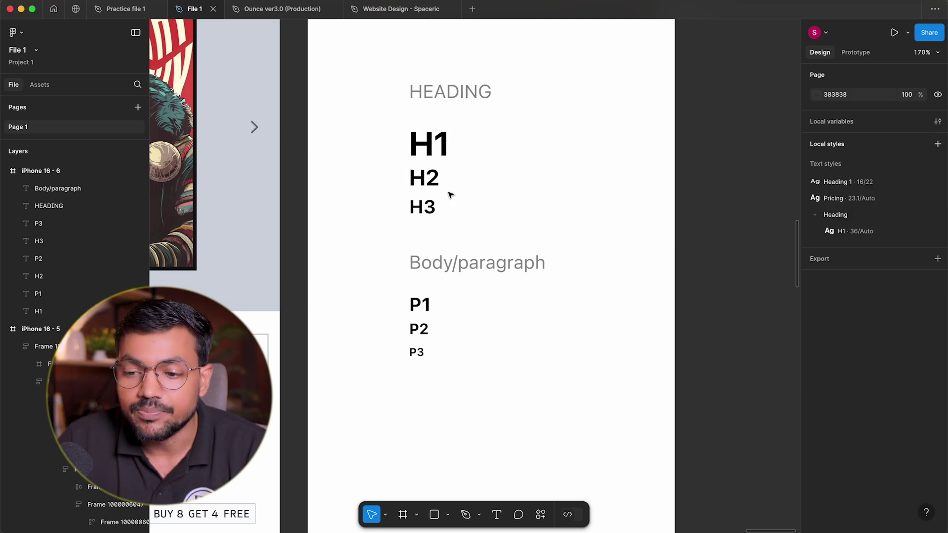
Step: Create a text style named "Heading/H2" from the H2 label
left_click(423, 179)
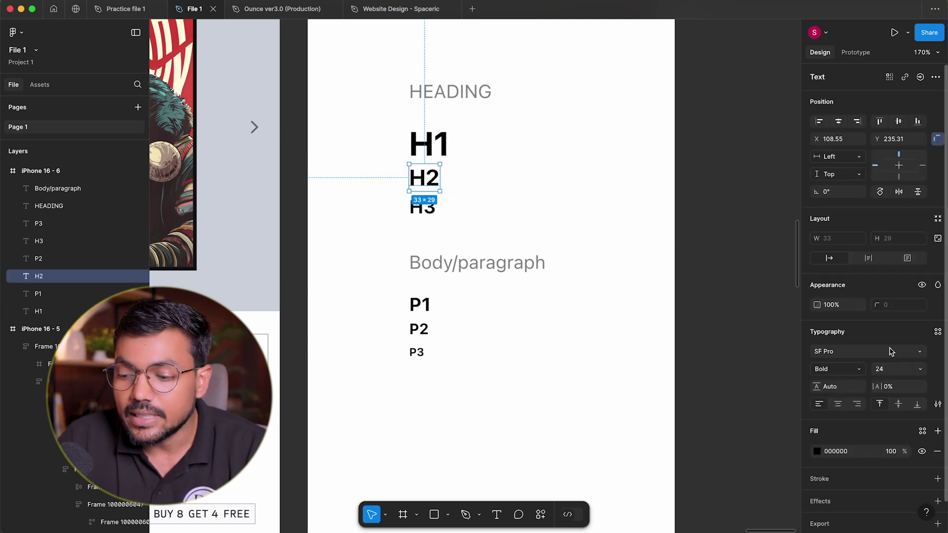
left_click(937, 331)
left_click(790, 331)
type("Heading/H2")
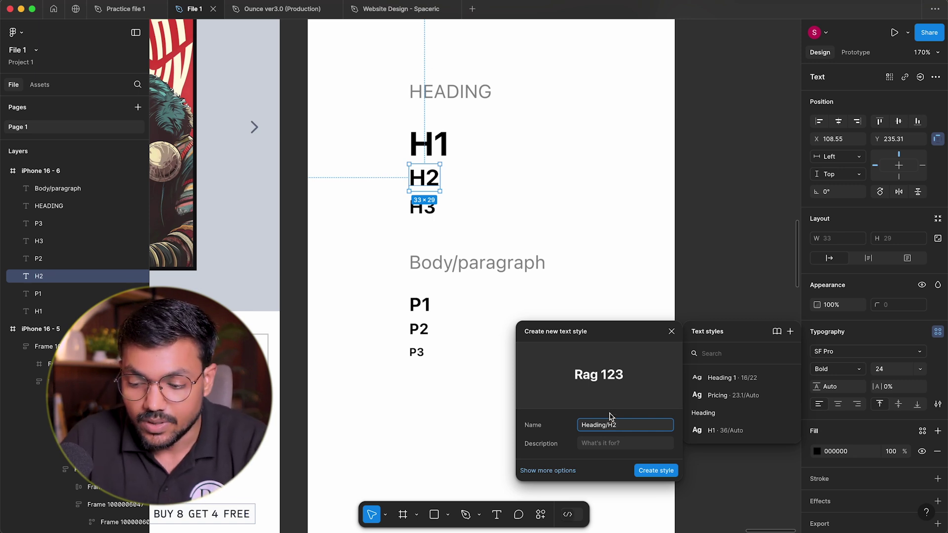
left_click(653, 475)
left_click(653, 475)
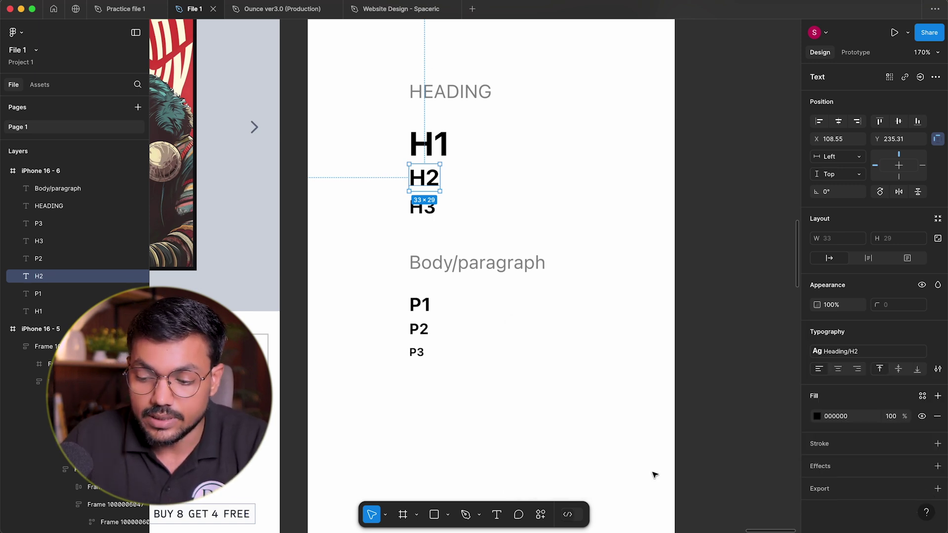
Step: Create a text style named "Heading/H3" from the H3 label
left_click(422, 208)
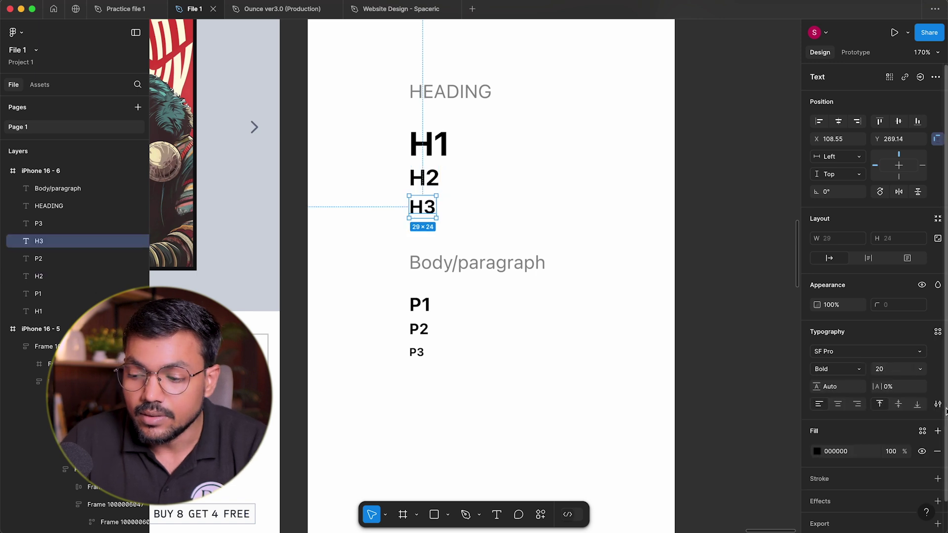
left_click(937, 332)
left_click(790, 331)
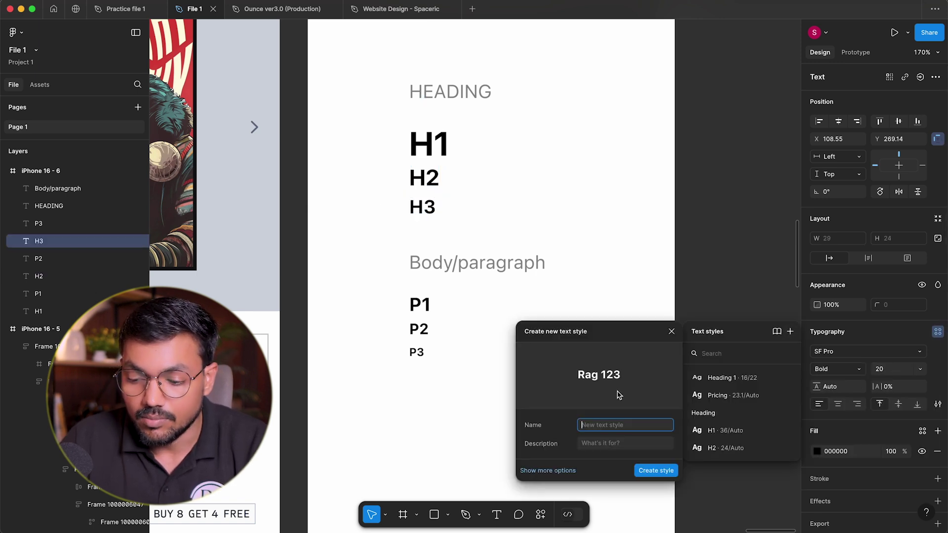
type("Heading/H2")
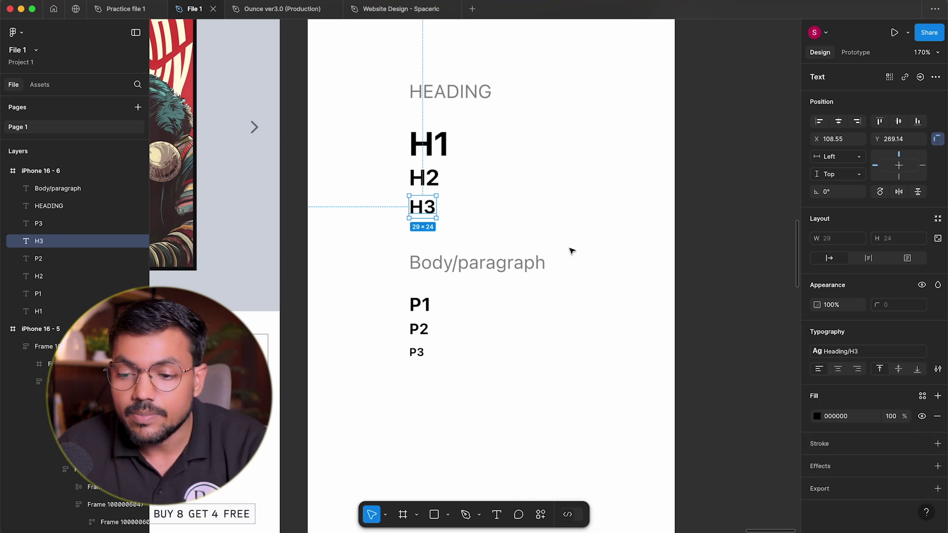
Step: Delete the ungrouped local text styles "Heading 1" and "Pricing"
left_click(740, 237)
scroll(770, 212, "right", 3)
left_click(850, 200, "shift")
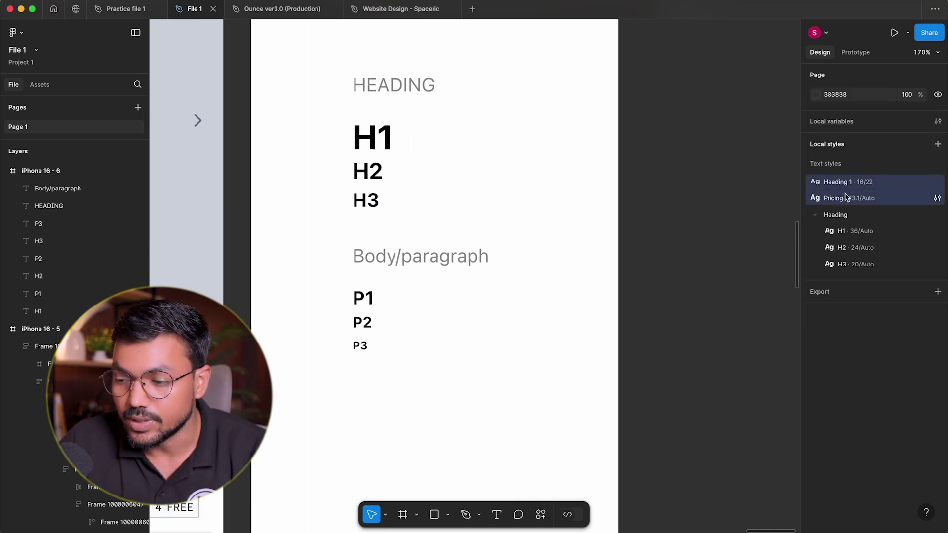
right_click(845, 197)
left_click(868, 216)
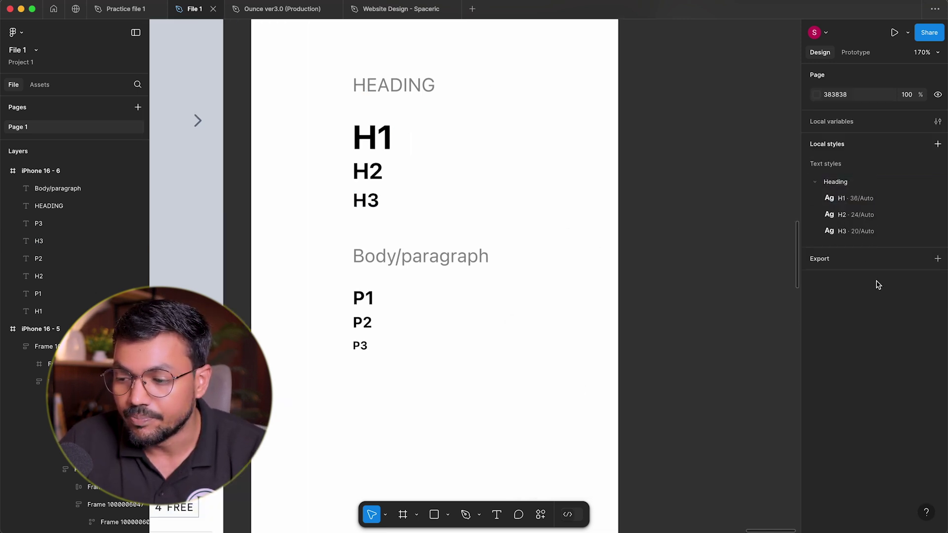
Step: Collapse and re-expand the Heading style group to review its styles against the H1, H2 and H3 labels
left_click(812, 183)
left_click(814, 184)
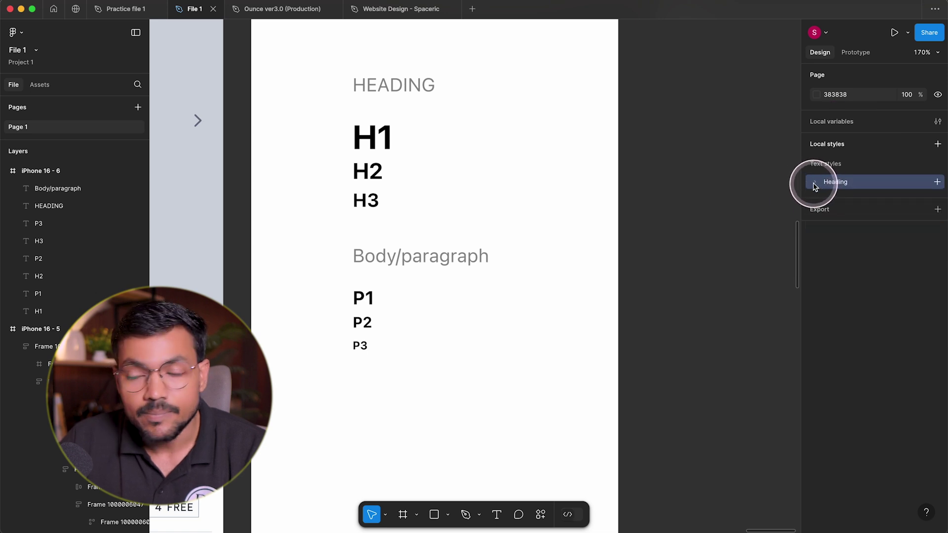
left_click(403, 137)
left_click_drag(420, 121, 343, 206)
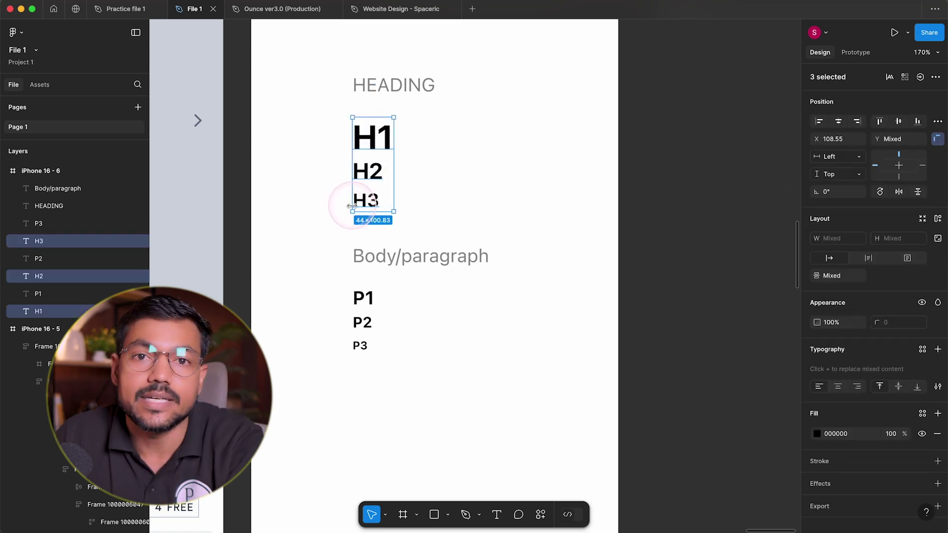
left_click(716, 202)
left_click(814, 186)
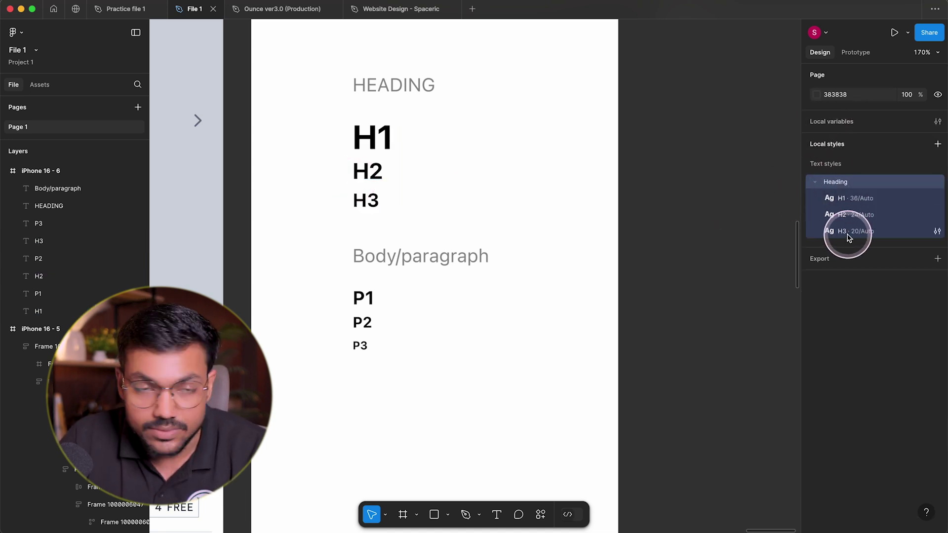
left_click(641, 395)
left_click_drag(604, 409, 323, 247)
left_click(516, 345)
left_click_drag(514, 345, 341, 231)
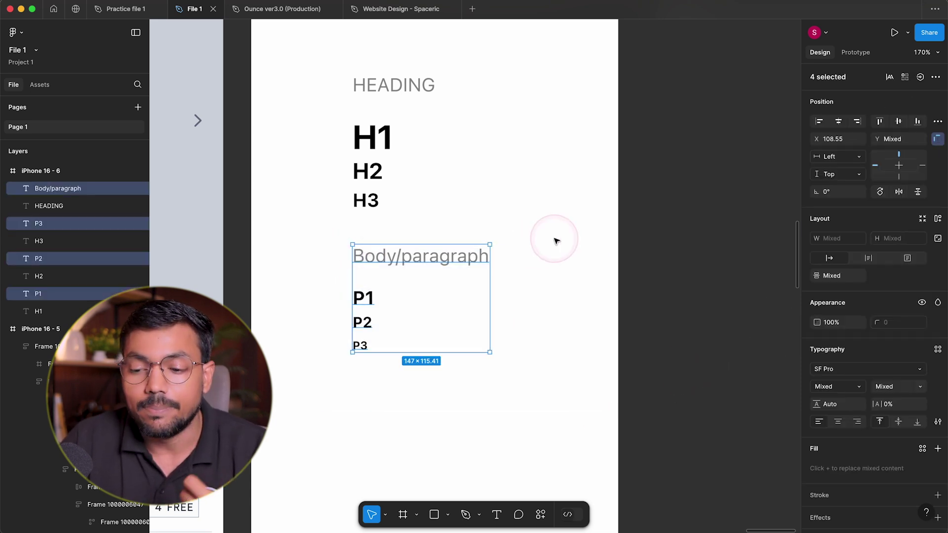
left_click(557, 241)
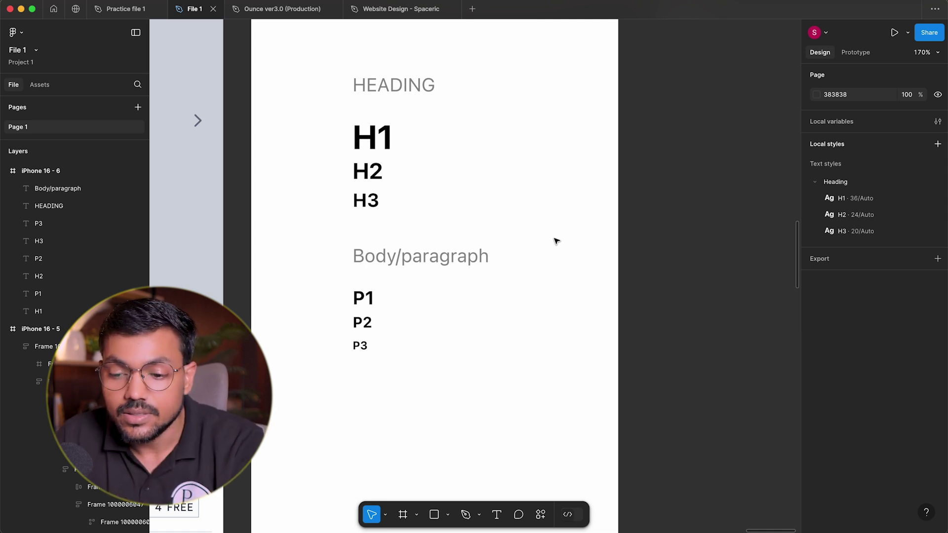
left_click(541, 231)
left_click_drag(464, 210, 342, 111)
left_click(486, 187)
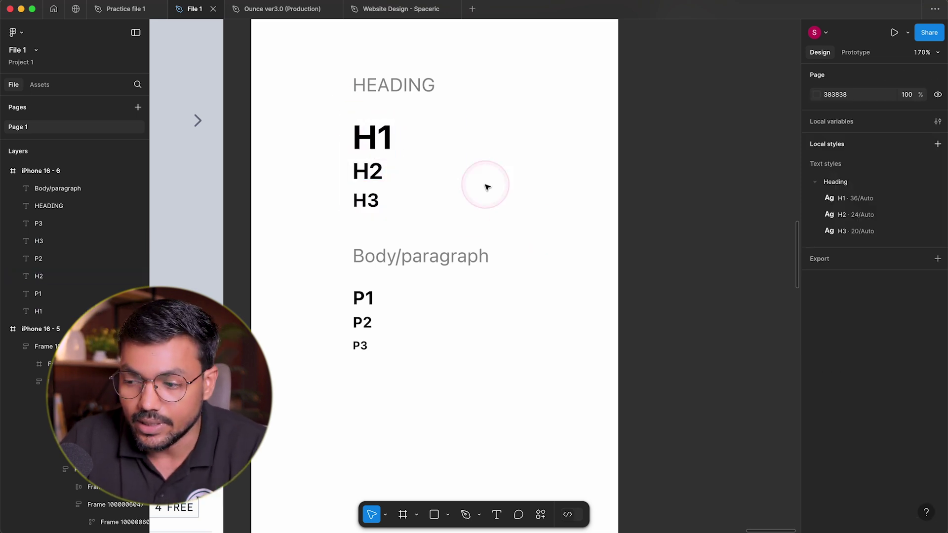
scroll(740, 206, "up", 1)
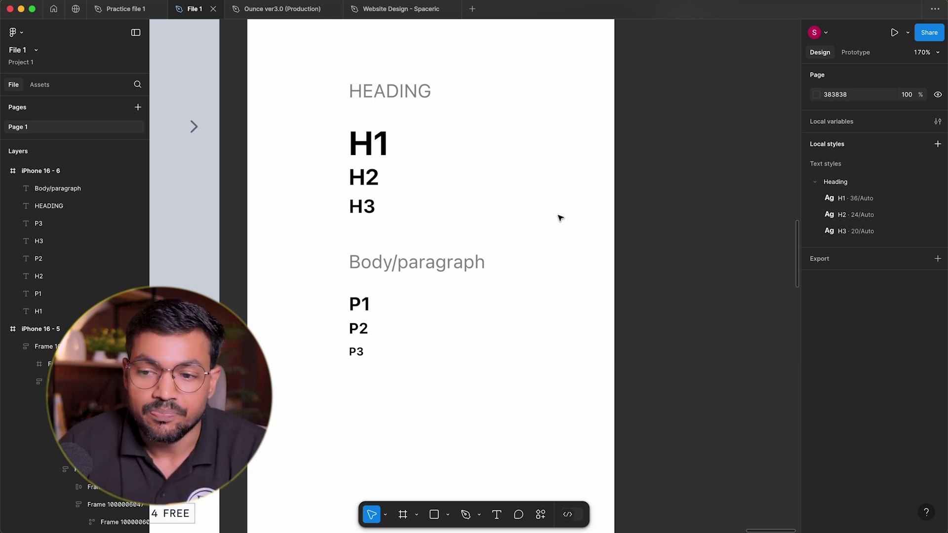
Step: Examine the Semi Bold and Regular groups of the Desktop text styles in the Ounce ver3.0 (Production) file, and return to File 1
left_click(266, 8)
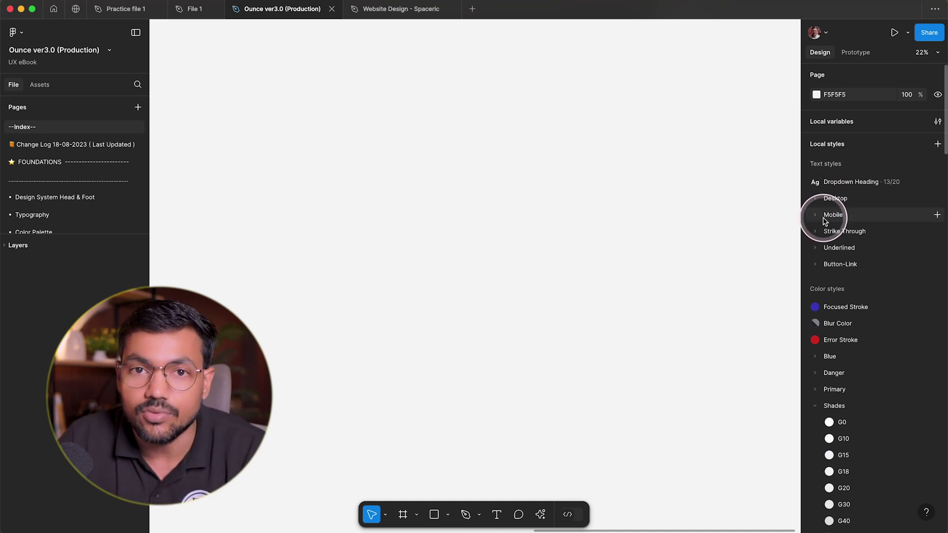
left_click(825, 200)
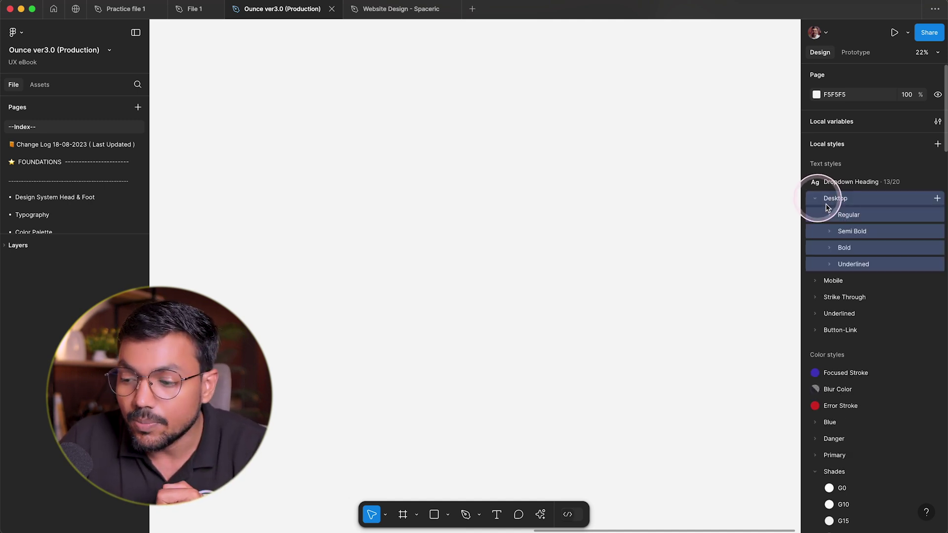
left_click(836, 233)
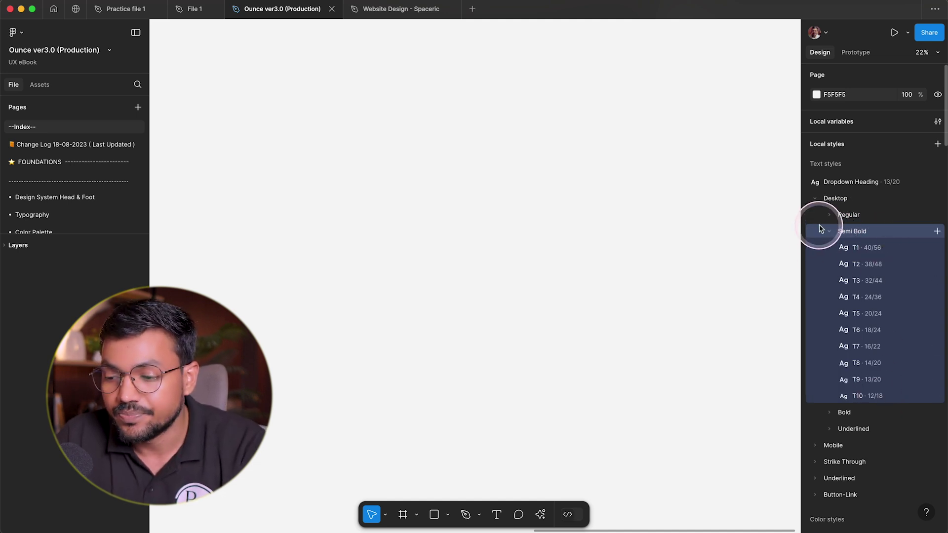
left_click(829, 231)
left_click(830, 215)
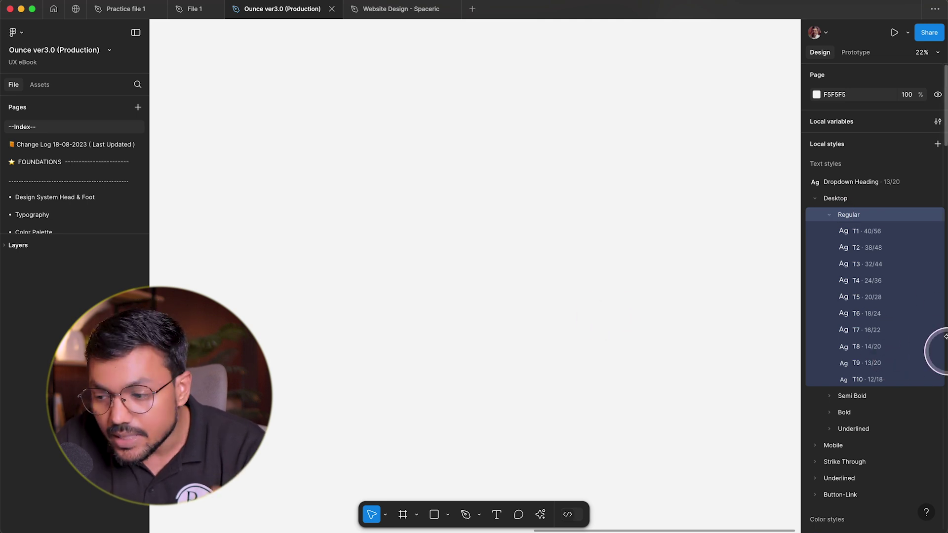
left_click(814, 199)
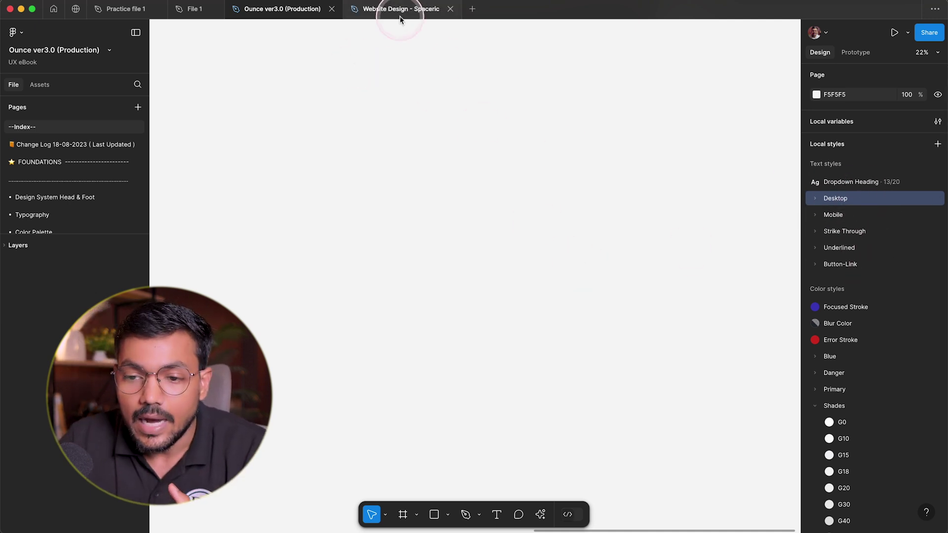
left_click(195, 9)
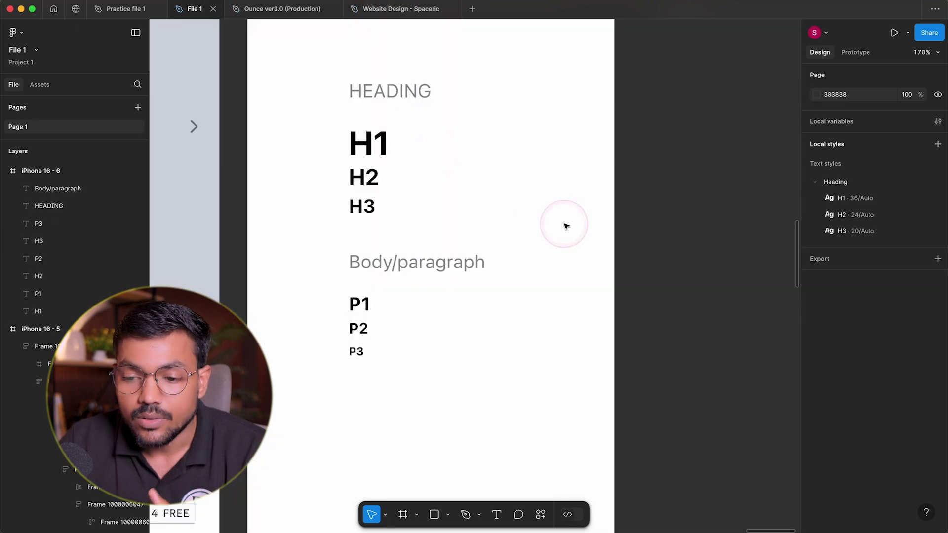
Step: Rename the P1 text layer as "Paragraph/P1" and undo that rename
scroll(563, 294, "down", 3)
scroll(563, 294, "left", 2)
left_click_drag(592, 347, 385, 202)
left_click(491, 256)
left_click_drag(538, 311, 381, 203)
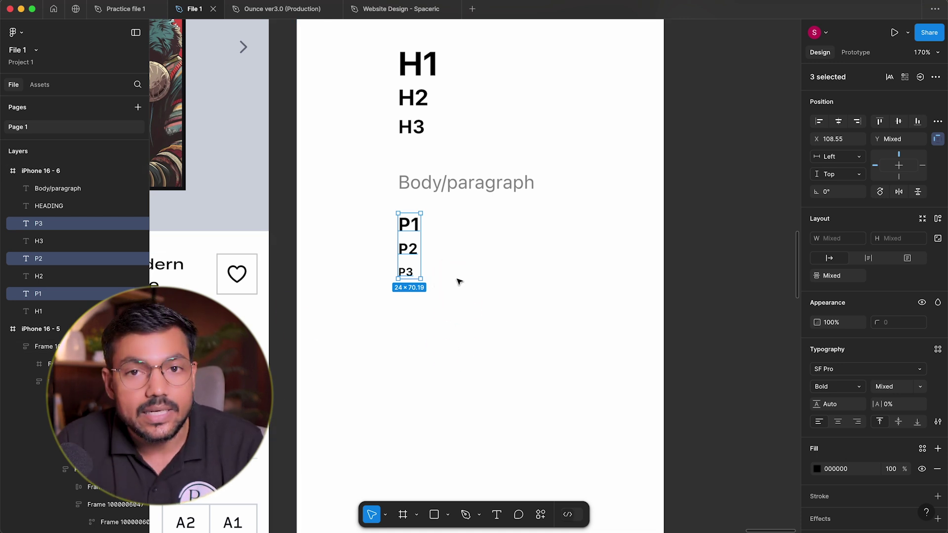
left_click(377, 250)
left_click(402, 220)
double_click(40, 293)
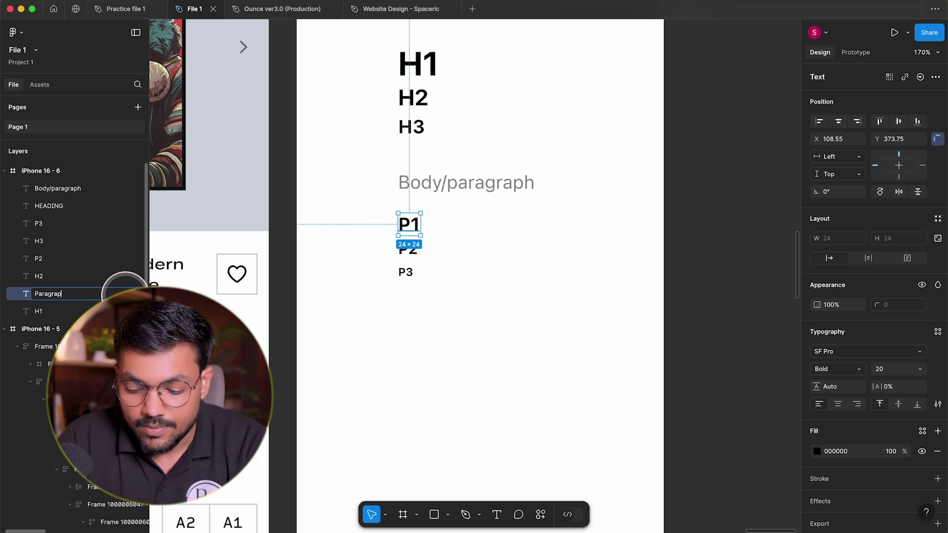
type("Paragraph/P1")
left_click(406, 391)
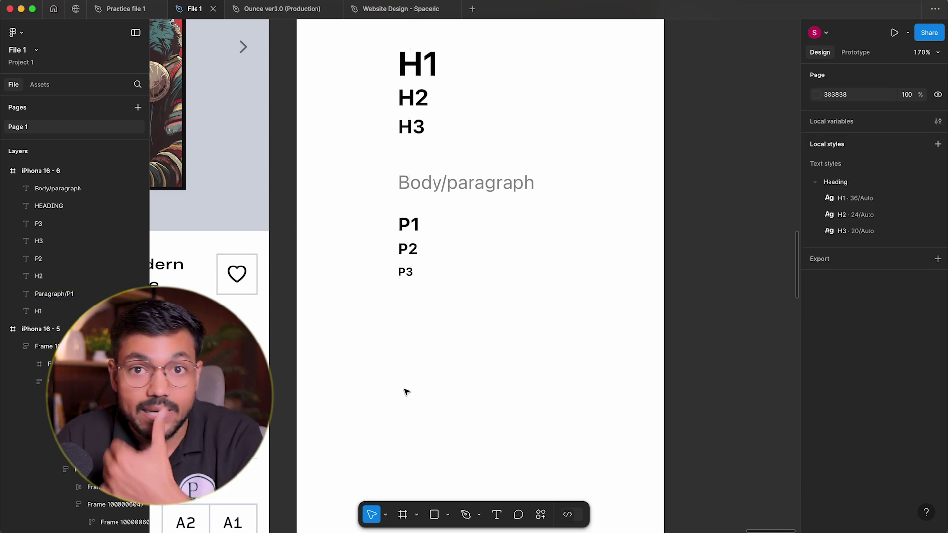
key("super+z")
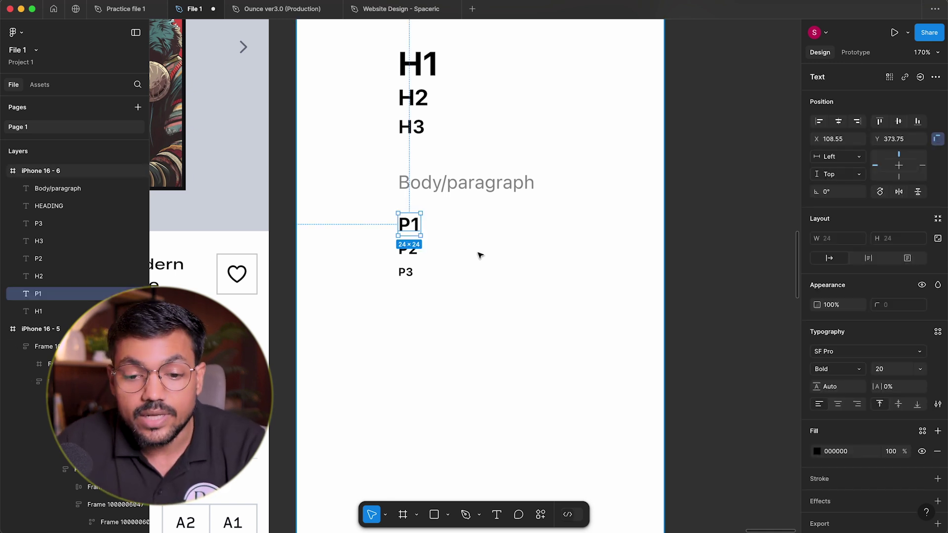
left_click(479, 256)
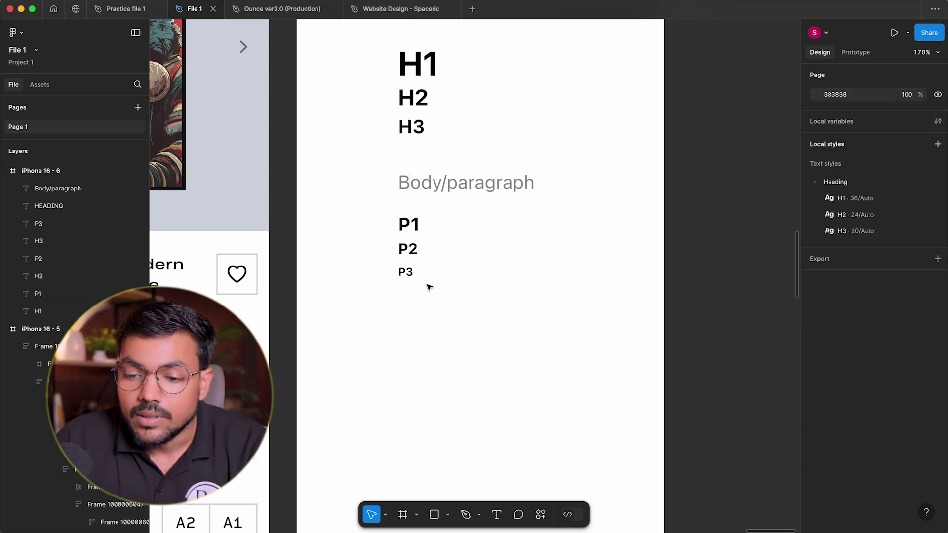
Step: Select the P1, P2 and P3 text layers together and open bulk renaming for them
left_click_drag(433, 291, 391, 206)
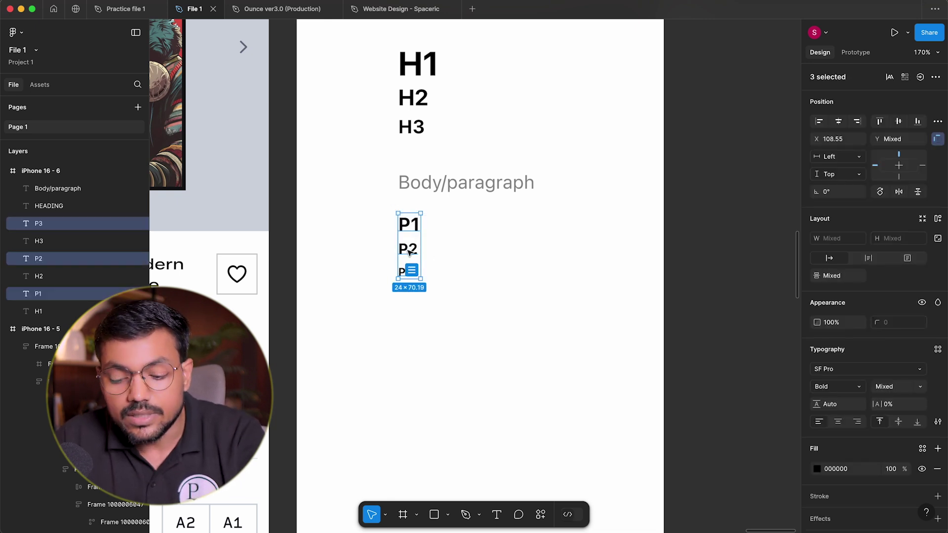
key("super+r")
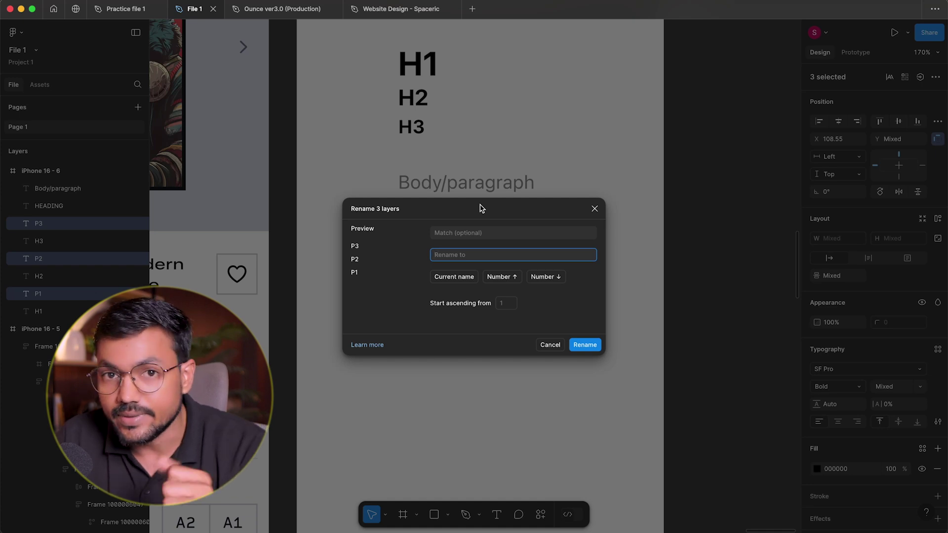
left_click(355, 267)
left_click_drag(354, 267, 349, 250)
left_click(373, 245)
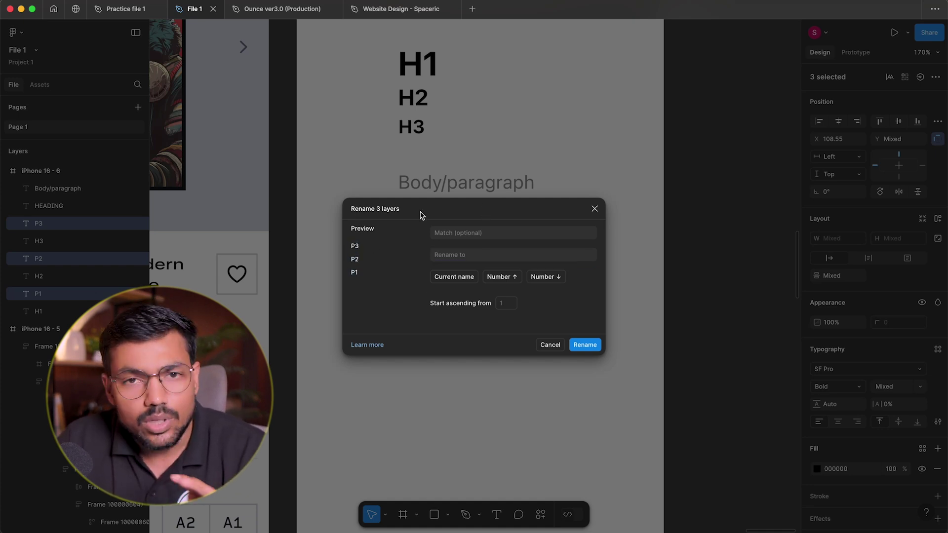
Step: Try replacing the match "P" with "G" in the three layer names, and clear both values
left_click(464, 232)
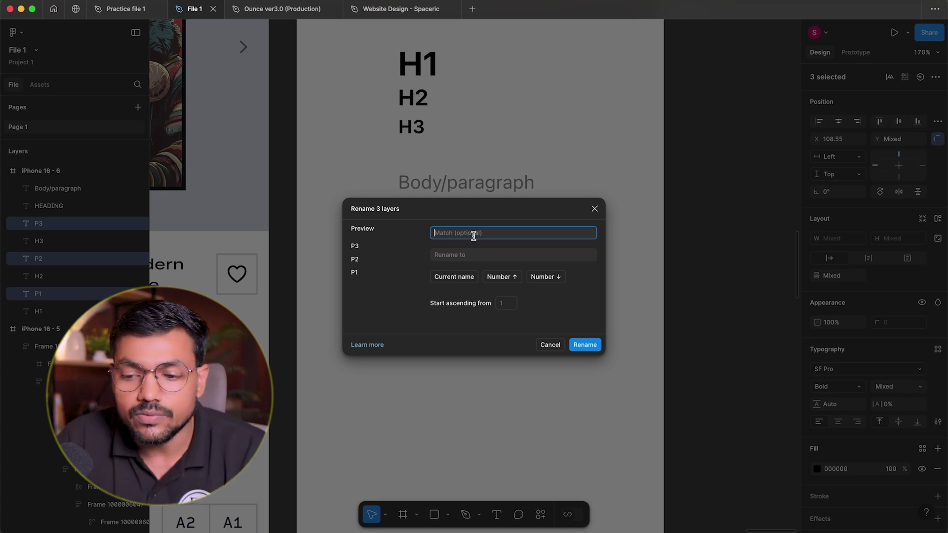
type("P")
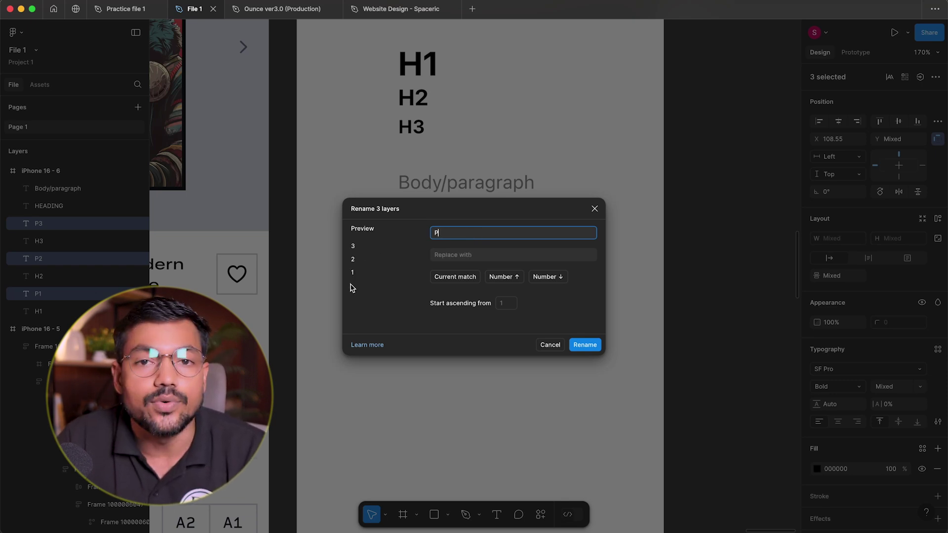
left_click(448, 254)
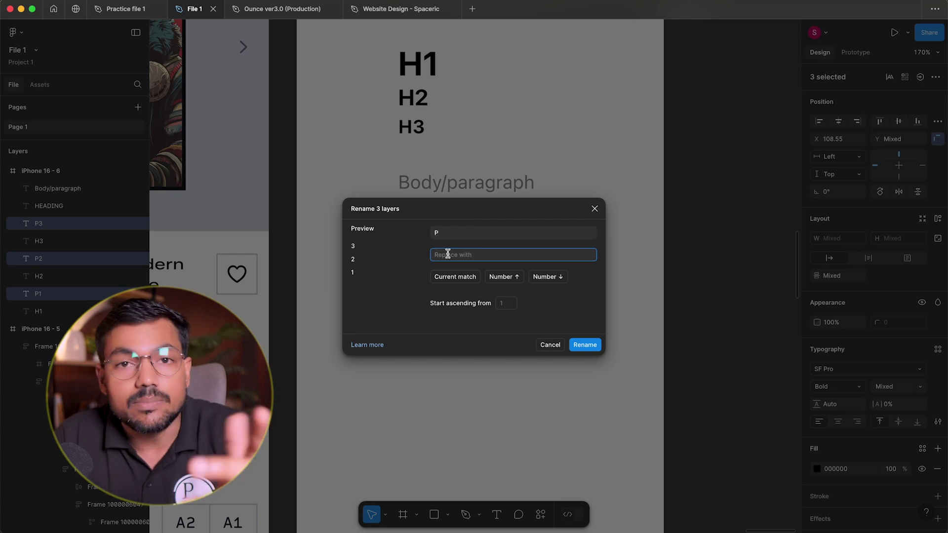
type("G")
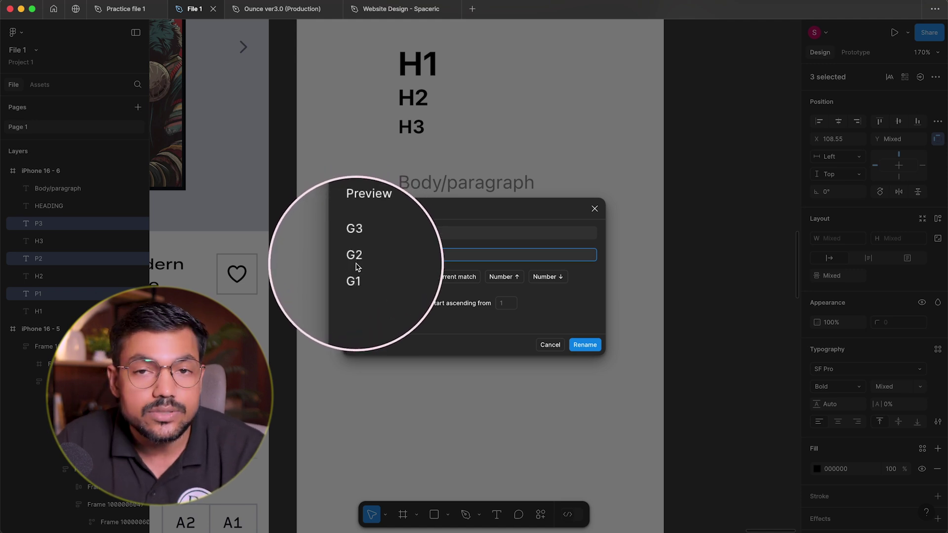
left_click(450, 234)
key("BackSpace")
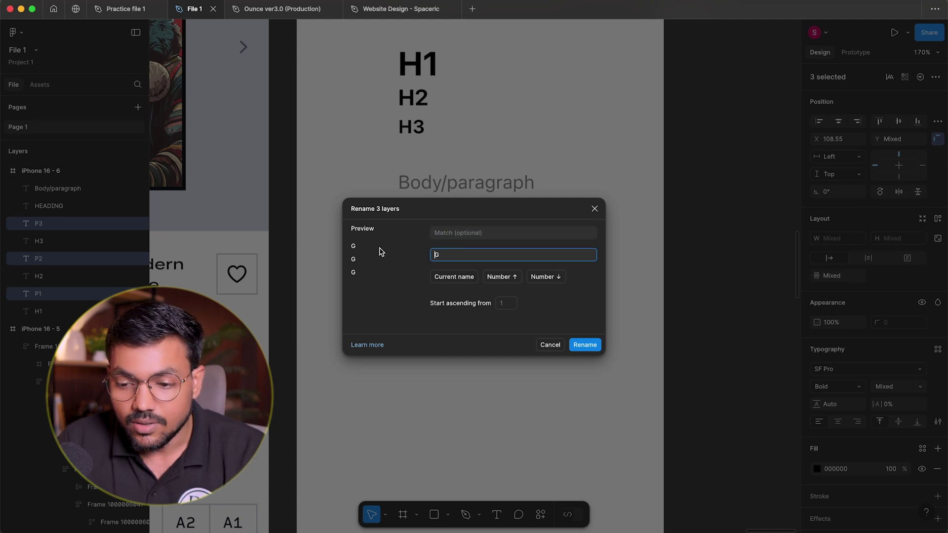
left_click(446, 252)
key("BackSpace")
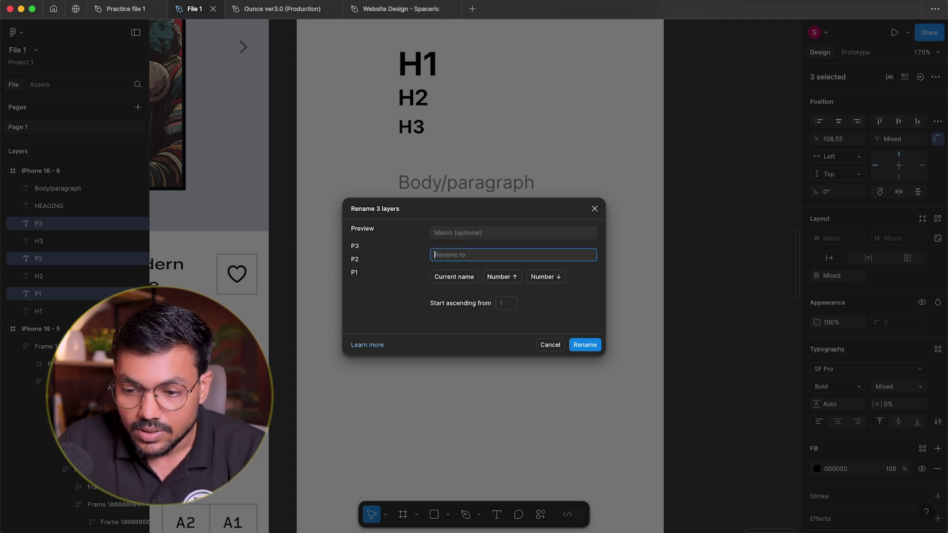
Step: Try "GG" as the new name for the three layers and clear it
left_click(412, 290)
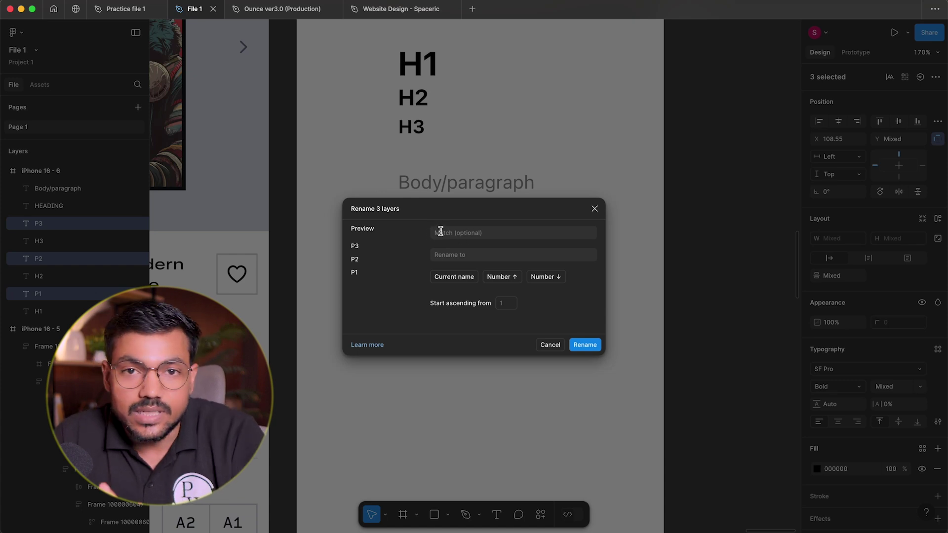
left_click(460, 255)
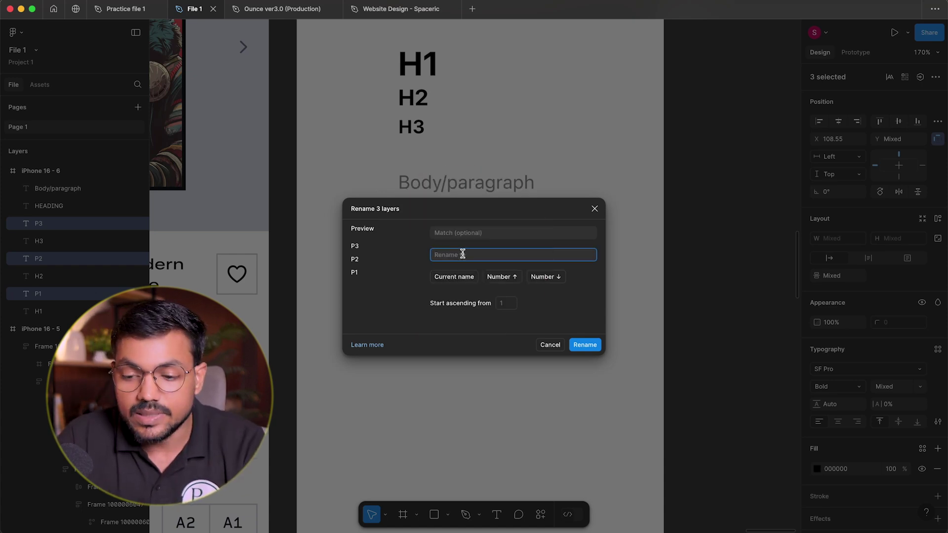
type("GG")
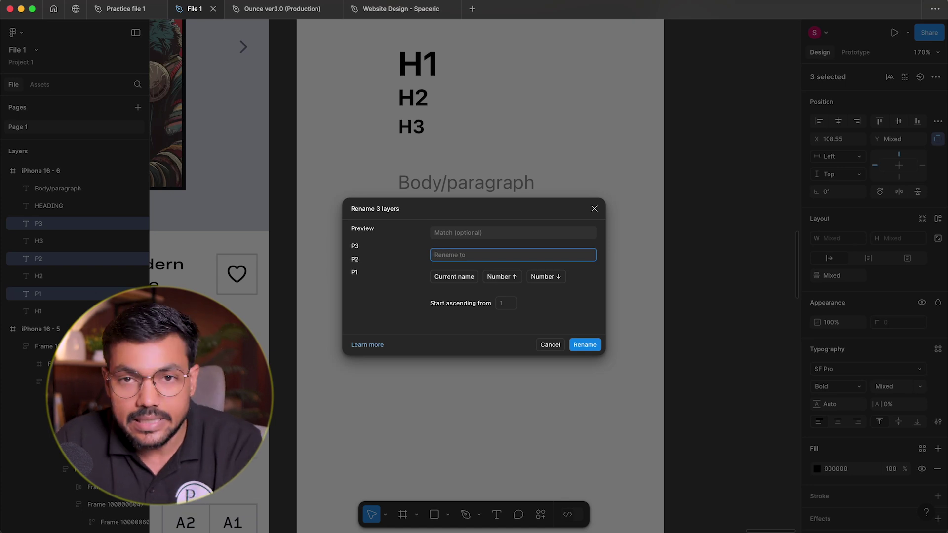
Step: Try adding "sjgsks" after the current-name placeholder "$&" in the new layer name, and remove that suffix
left_click(413, 281)
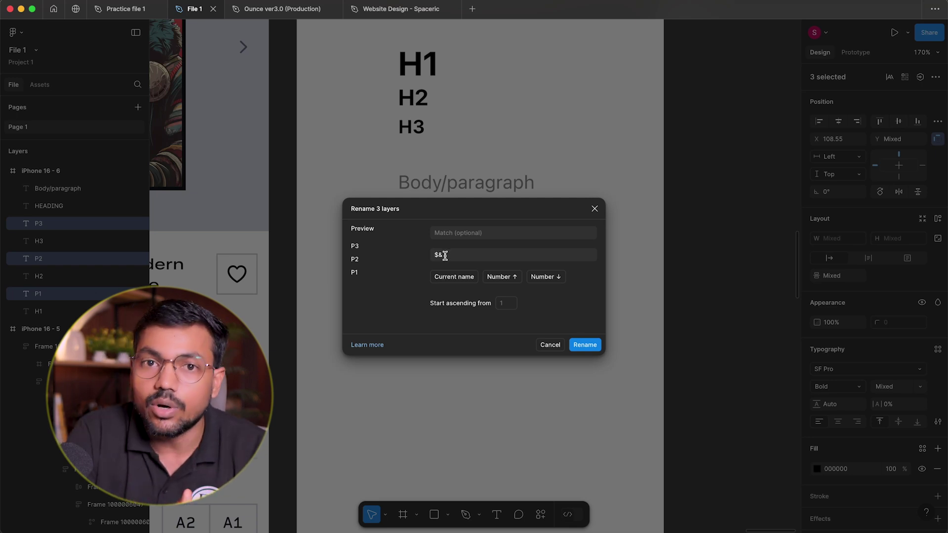
left_click(435, 253)
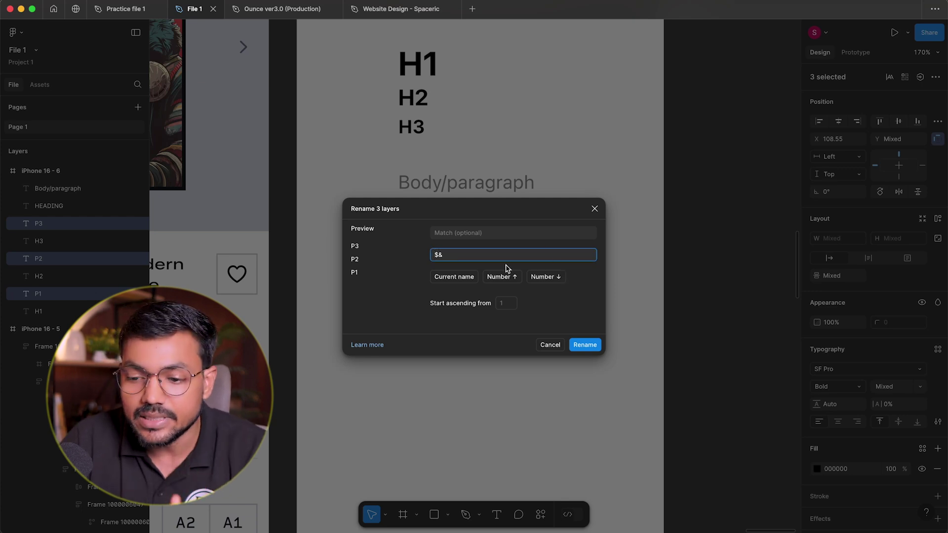
type("sjgsks")
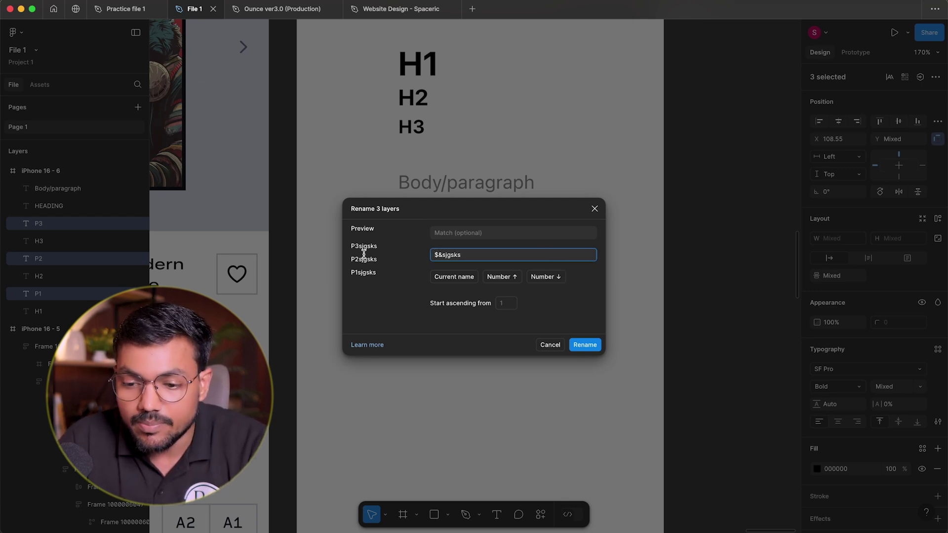
key("BackSpace")
key("BackSpace")
key("BackSpace")
key("BackSpace")
key("BackSpace")
key("BackSpace")
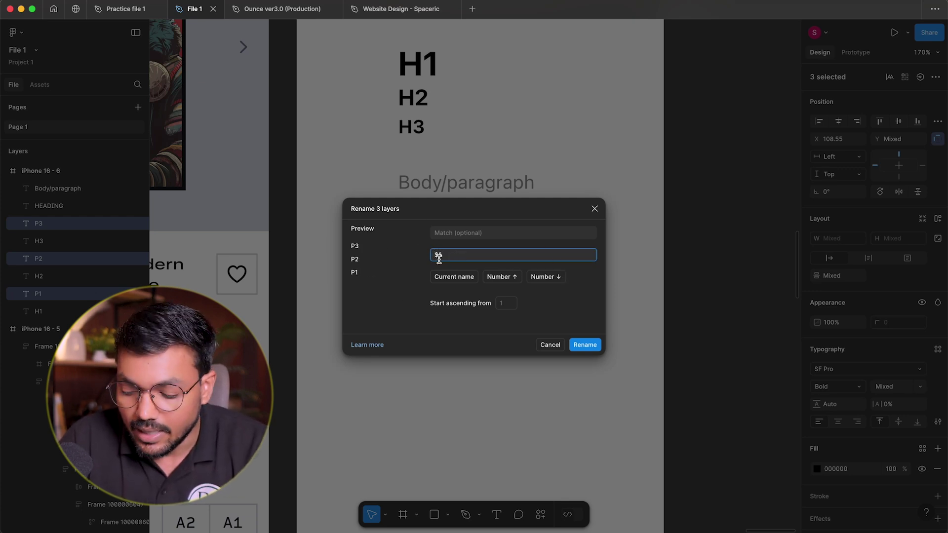
Step: Rename the P1, P2 and P3 layers with the pattern "Paragraph/$&", putting the prefix before each current name
type("Parag")
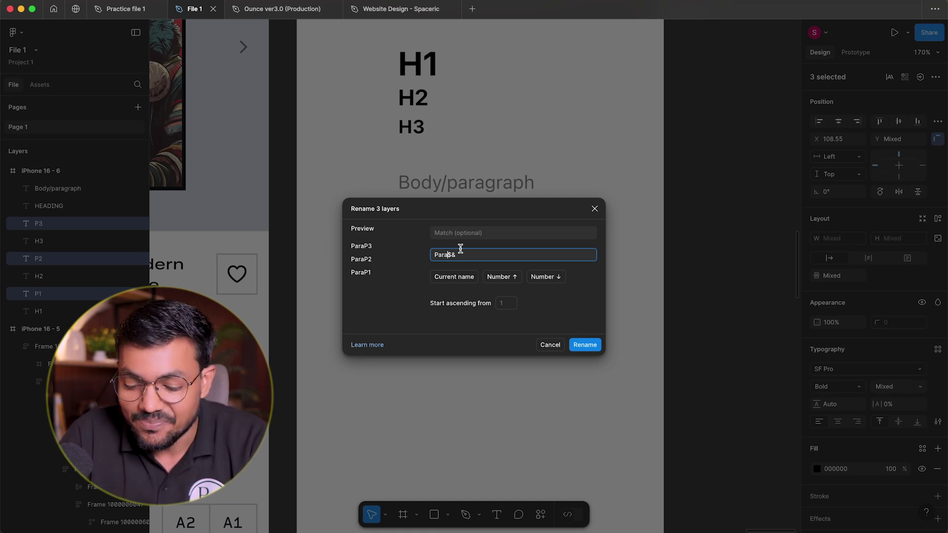
type("graph")
left_click(460, 248)
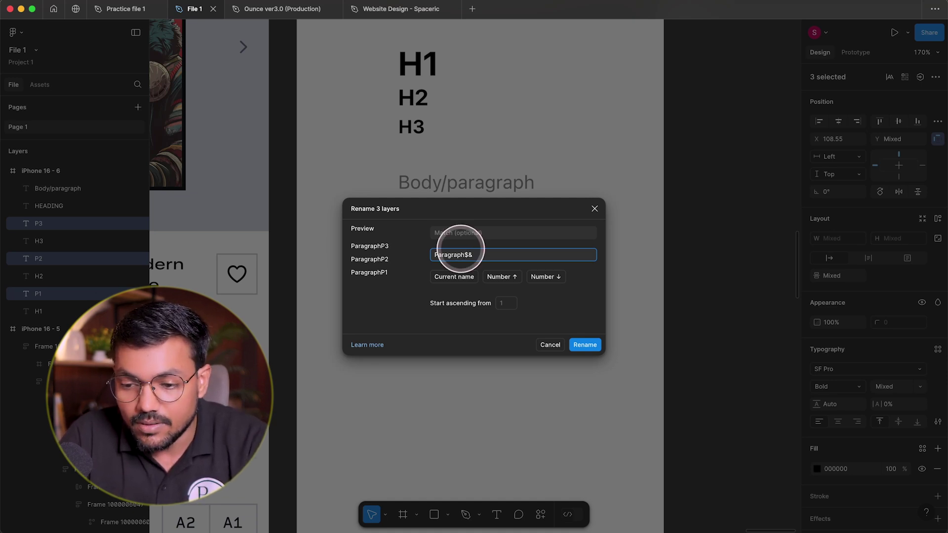
type("/")
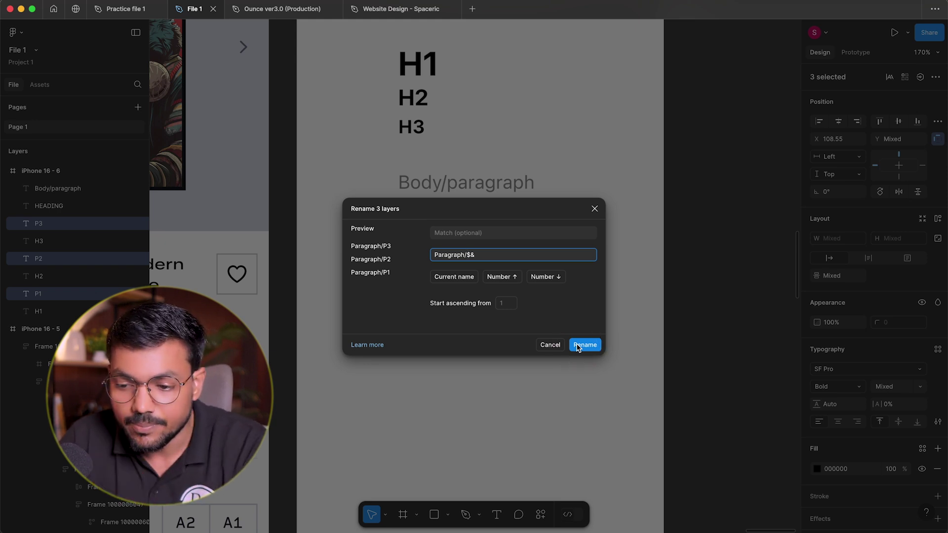
left_click(592, 345)
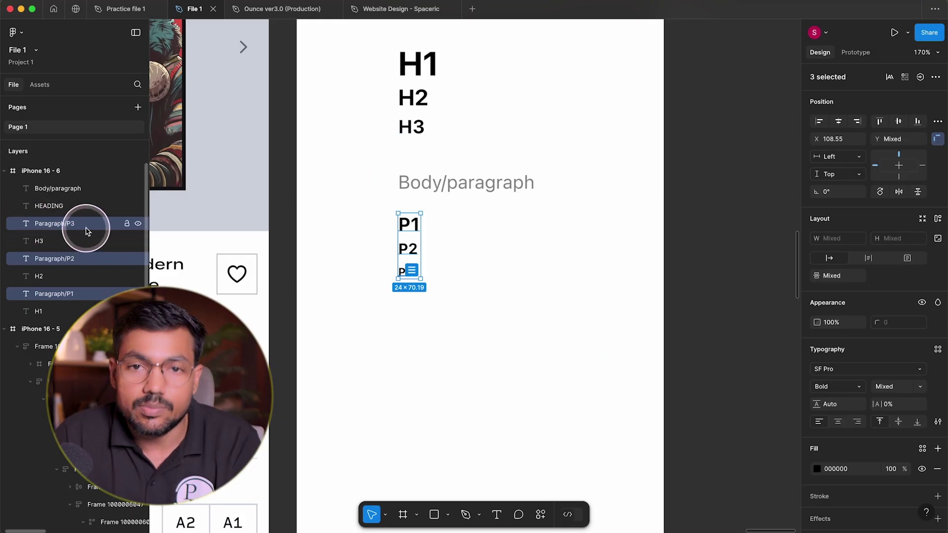
right_click(408, 239)
mouse_move(489, 401)
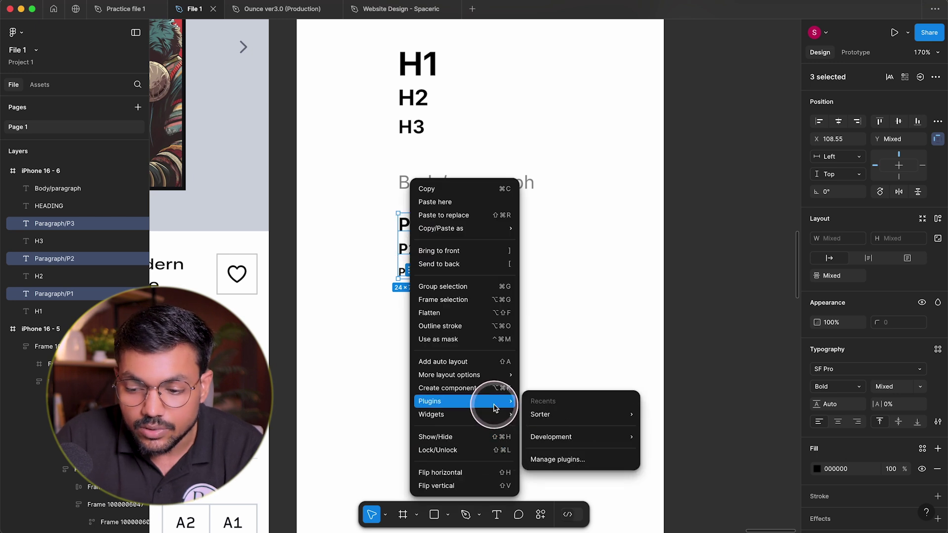
mouse_move(565, 414)
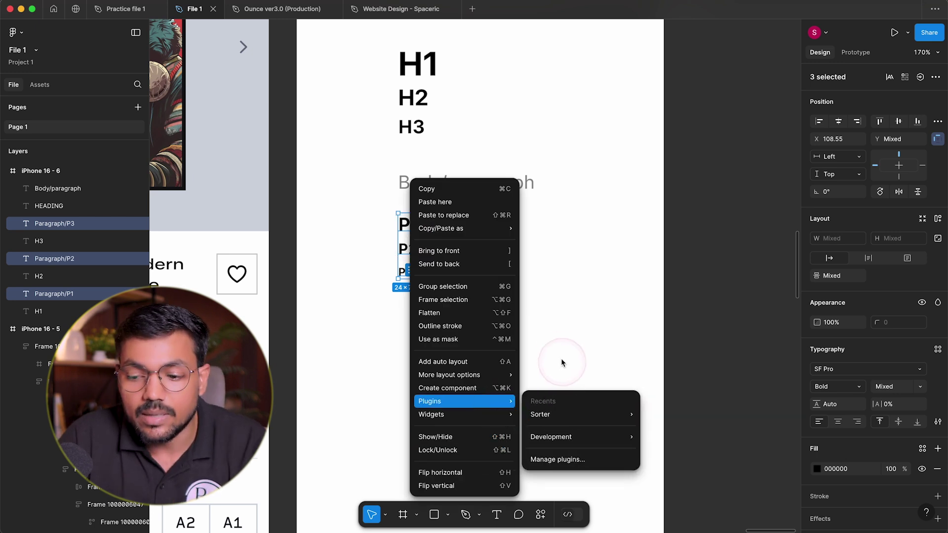
key("Escape")
key("Escape")
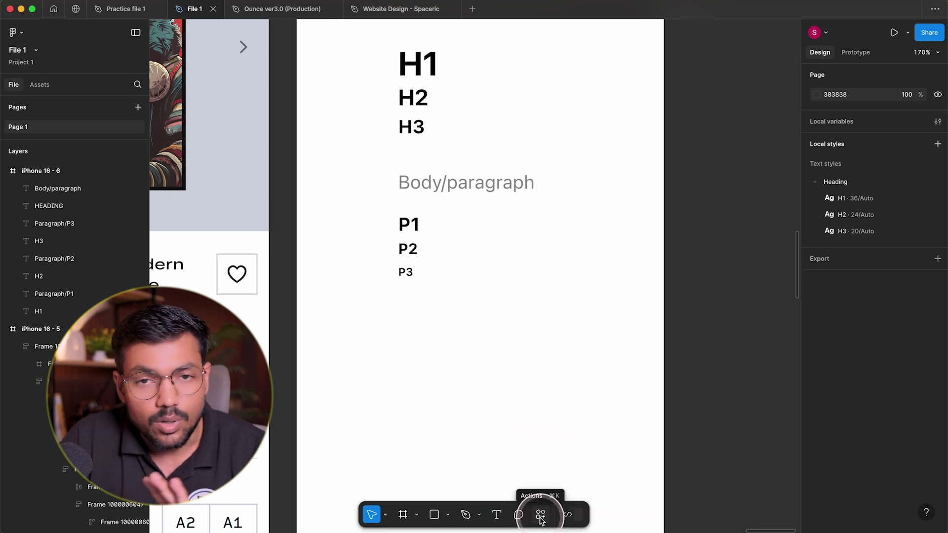
Step: Search the plugins and widgets for "sorter" and inspect the Sorter plugin's entry and its options
left_click(540, 515)
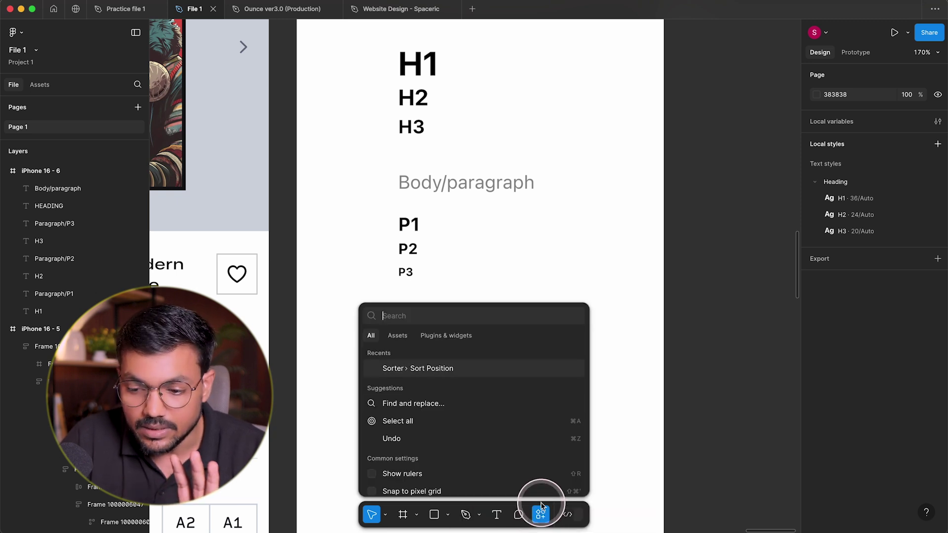
left_click(451, 336)
type("sor")
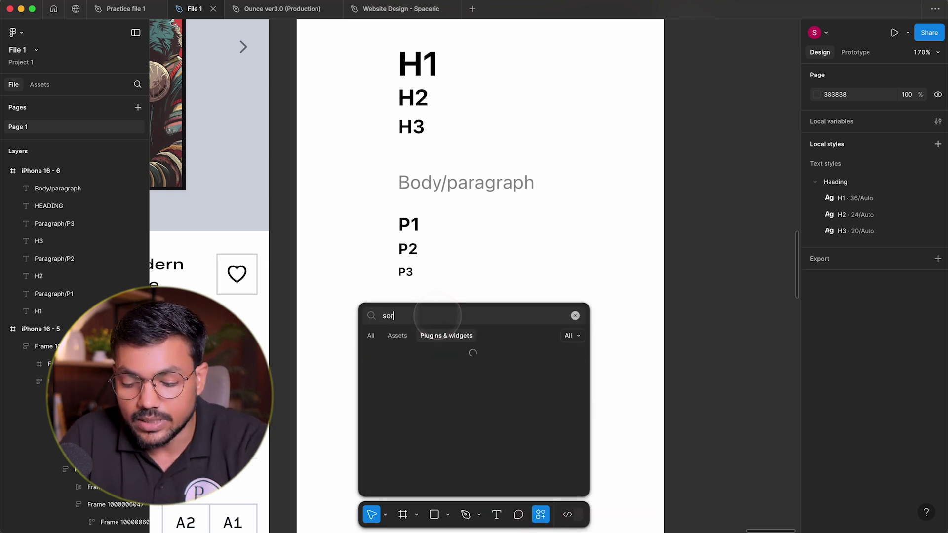
type("ter")
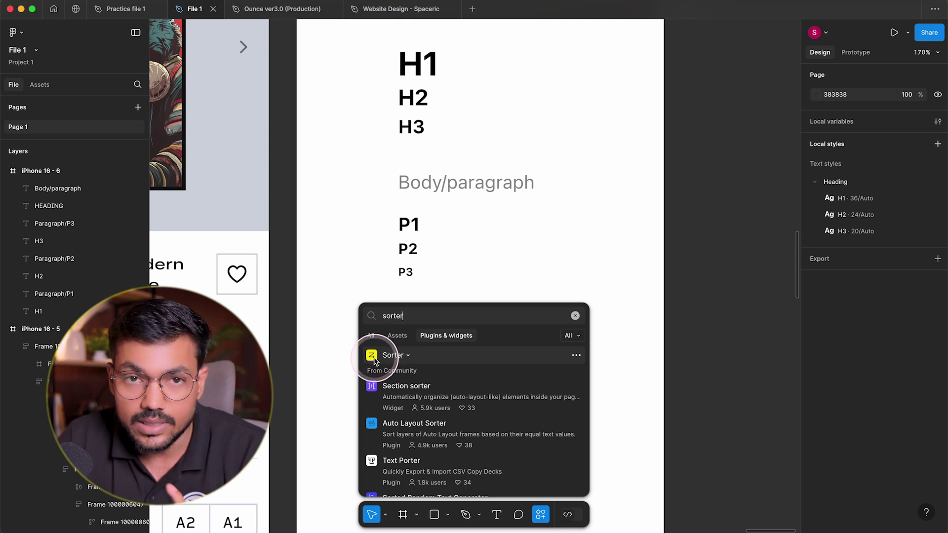
left_click(382, 361)
left_click(454, 360)
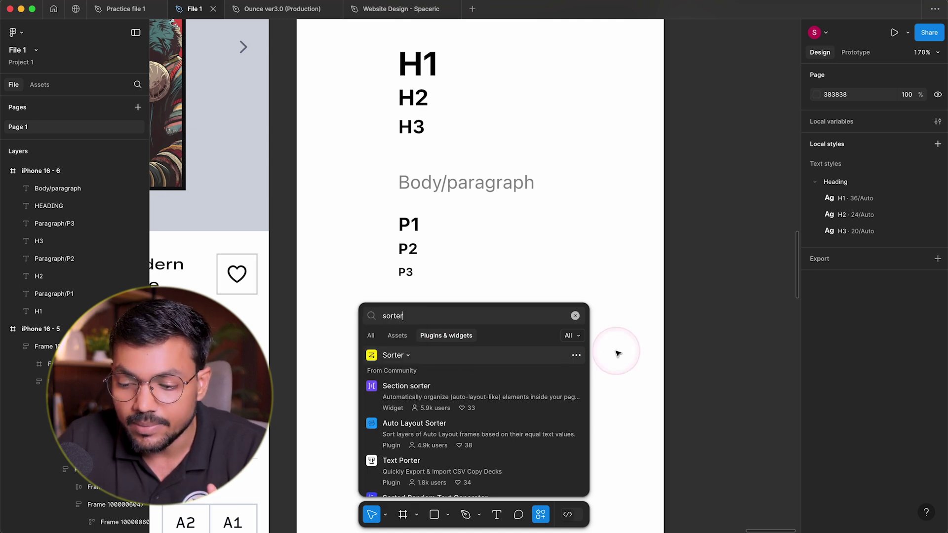
left_click(574, 355)
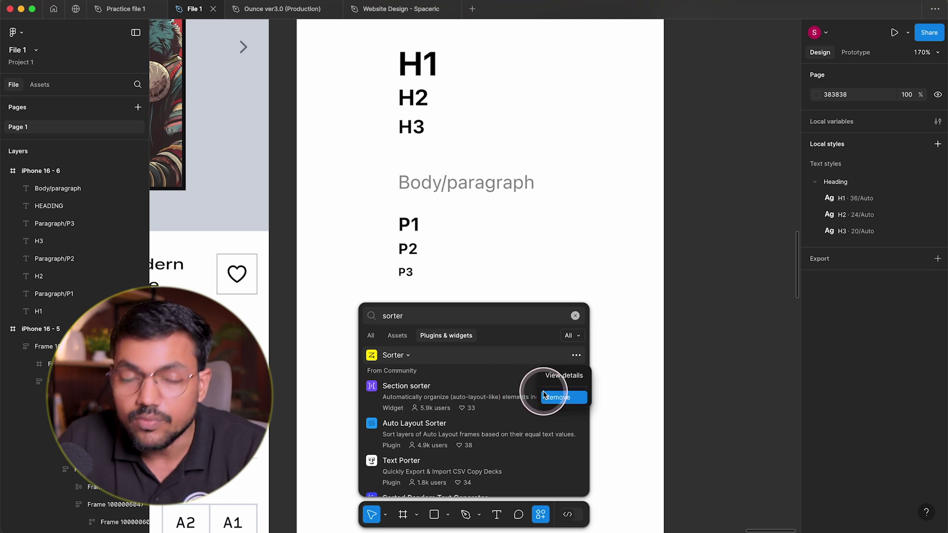
left_click(501, 375)
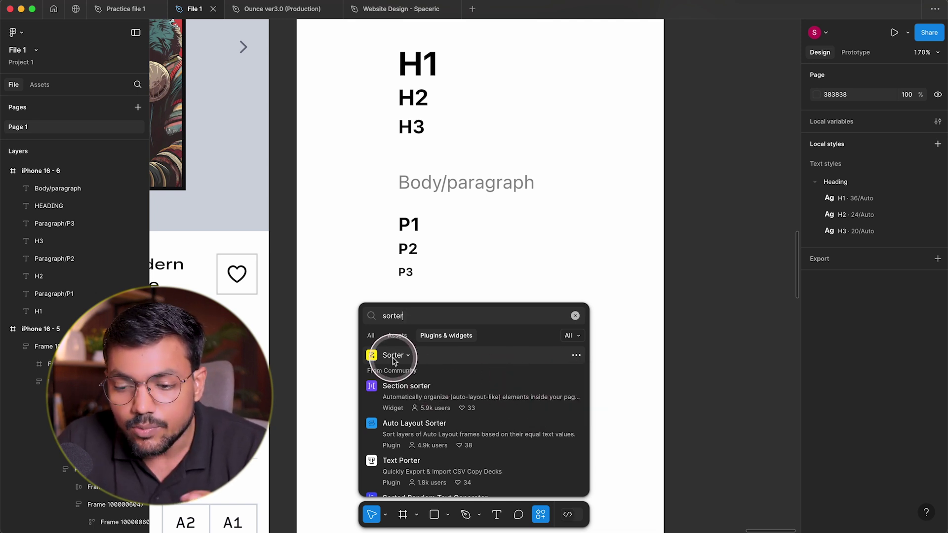
left_click(393, 360)
Step: Tidy up the P1, P2 and P3 labels to an even vertical spacing of 7
left_click_drag(441, 292, 383, 217)
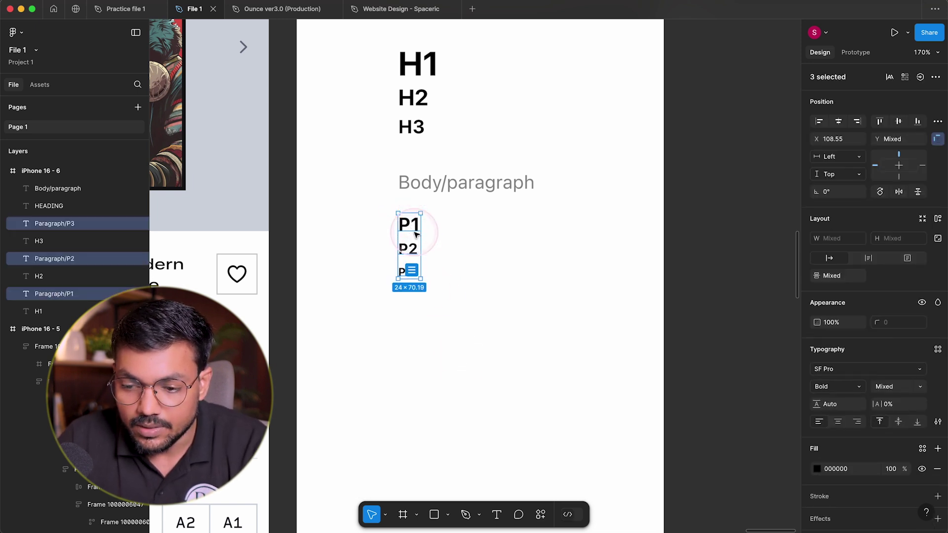
left_click(410, 267)
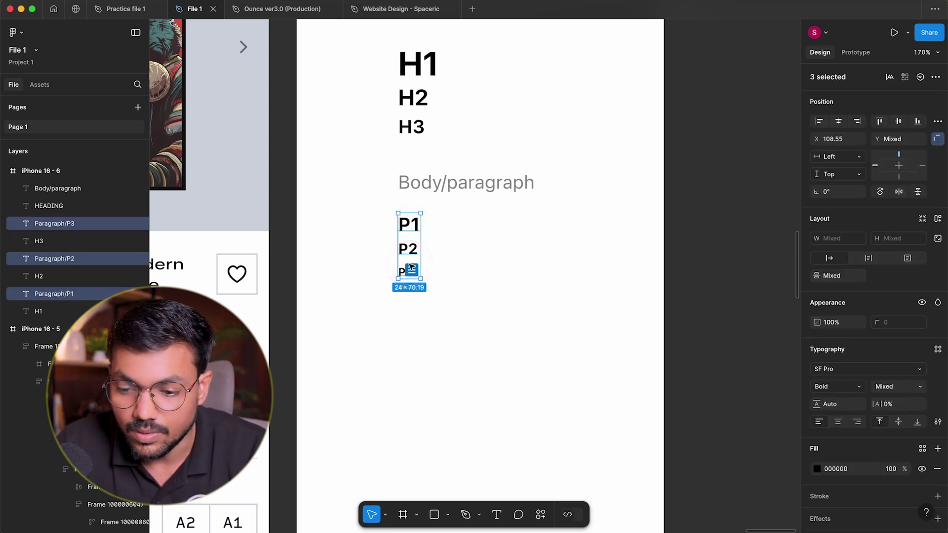
right_click(416, 269)
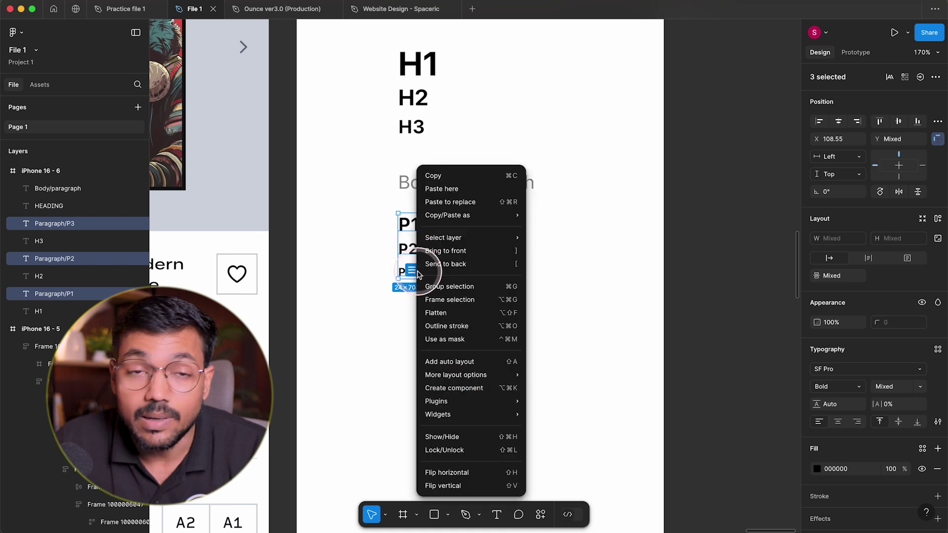
left_click(408, 240)
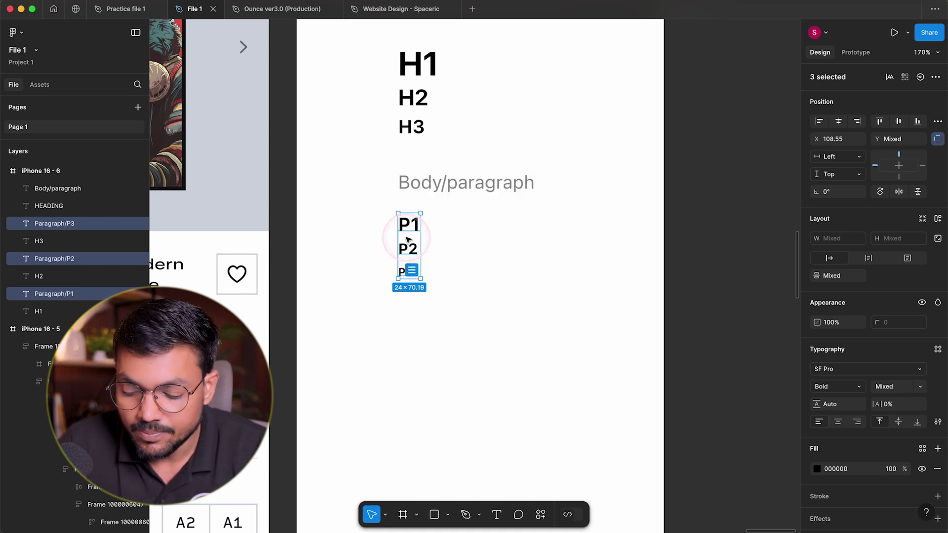
key("super+k")
left_click(380, 369)
Step: Sort the three Paragraph layers by position with the Sorter plugin
left_click_drag(487, 333, 395, 214)
right_click(403, 224)
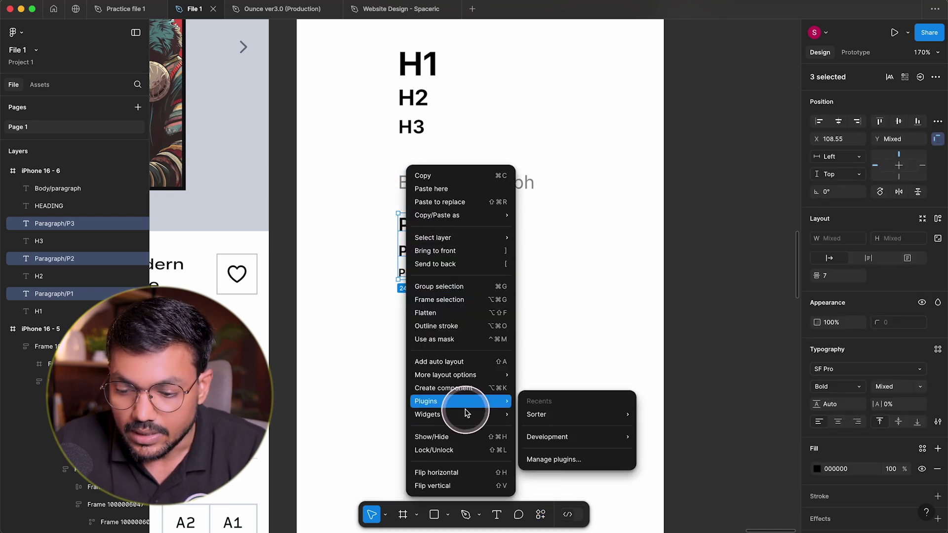
mouse_move(459, 401)
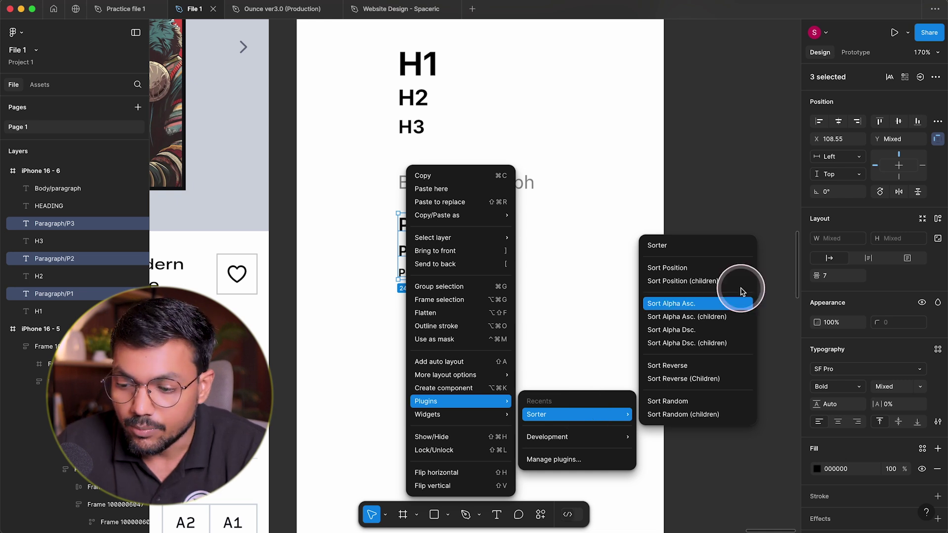
left_click(691, 280)
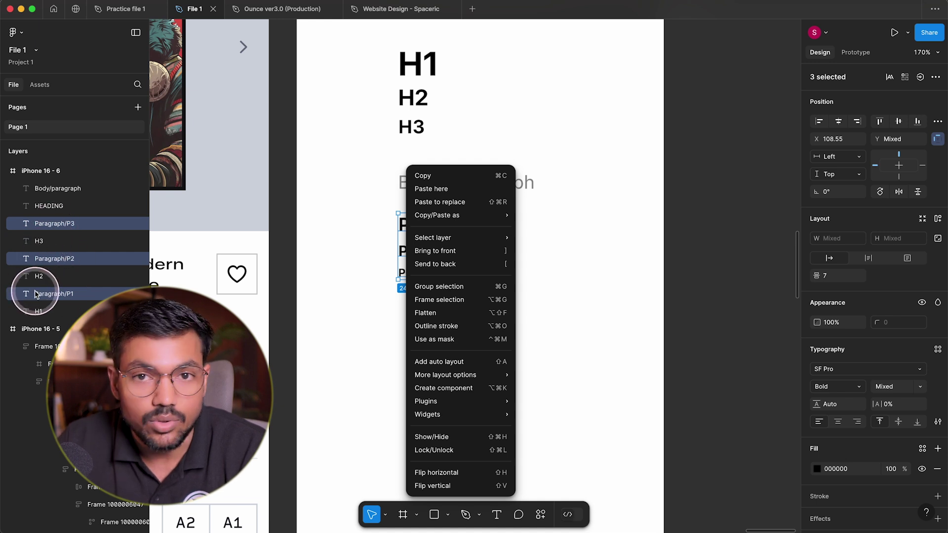
mouse_move(445, 401)
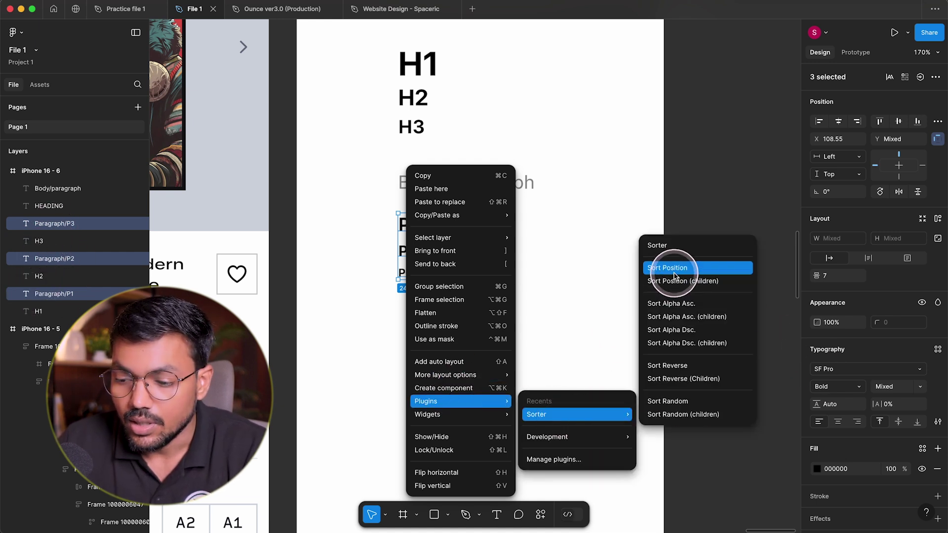
left_click(675, 273)
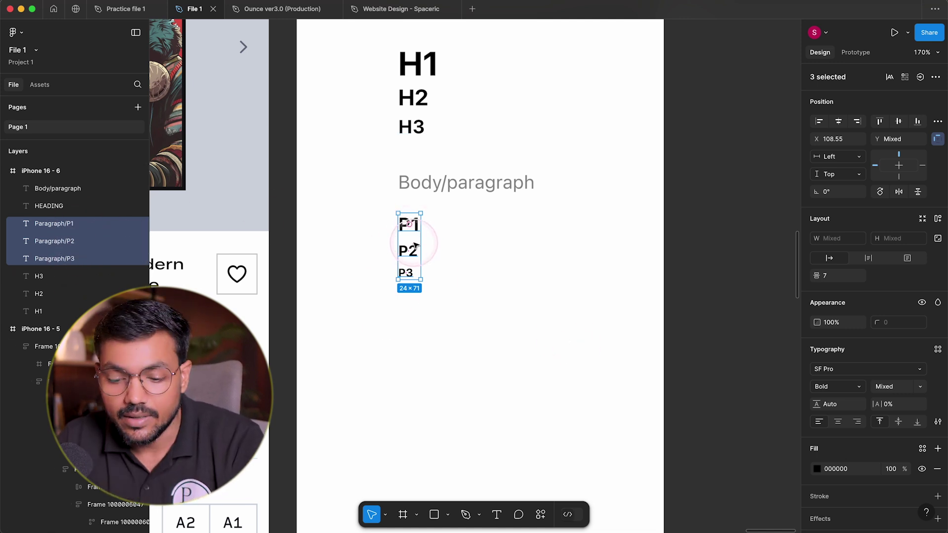
Step: Try the ascending and descending number placeholders "$nn$NN$nn" as the new name for the three Paragraph layers, and cancel the renaming
key("super+r")
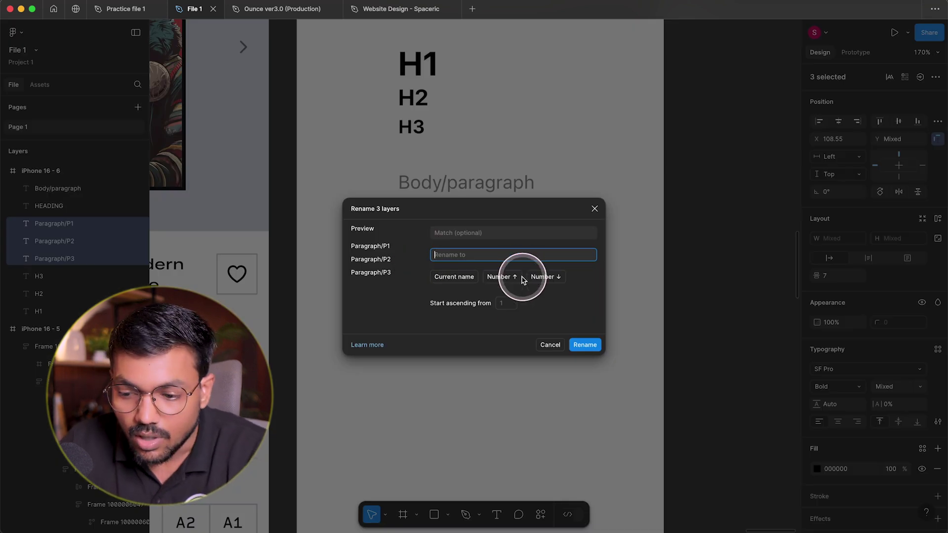
left_click(504, 287)
left_click(545, 280)
left_click(498, 277)
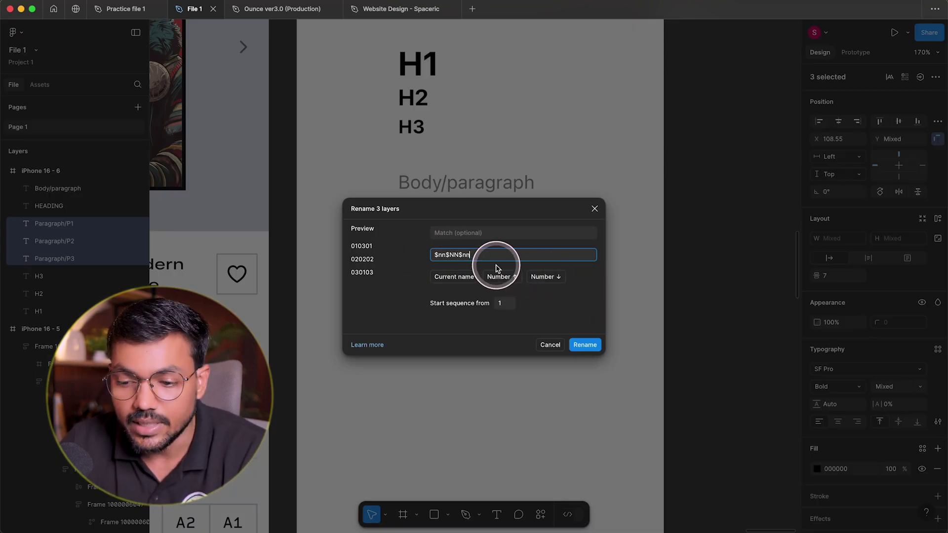
triple_click(483, 255)
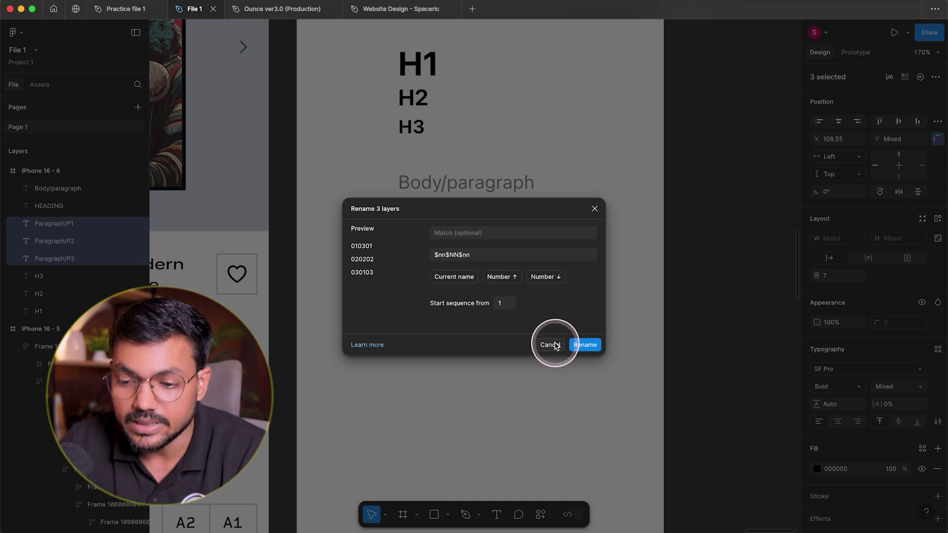
left_click(551, 344)
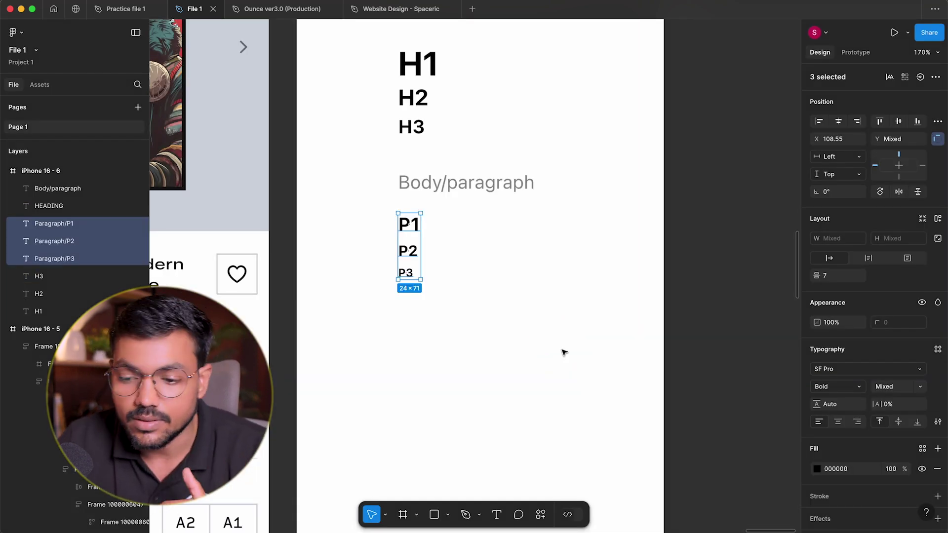
left_click(566, 350)
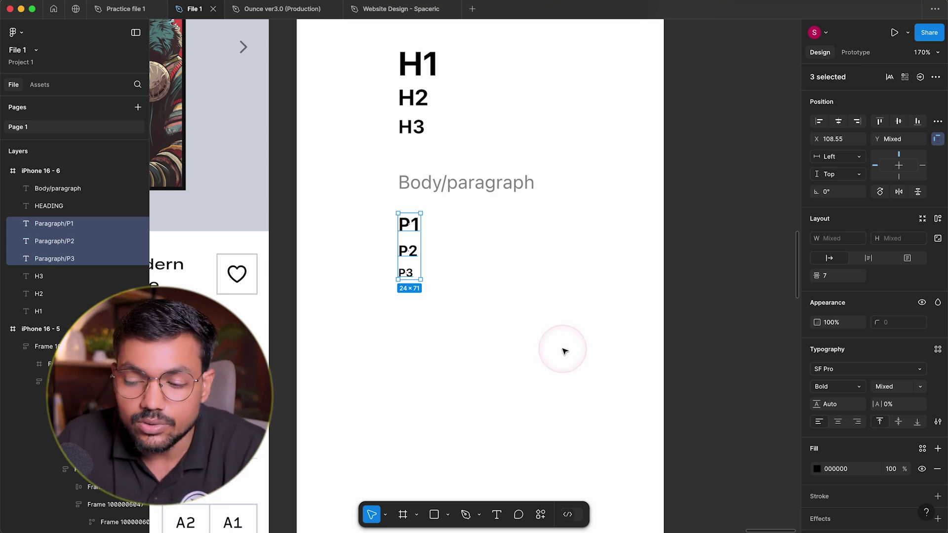
scroll(593, 331, "right", 2)
left_click_drag(451, 309, 349, 227)
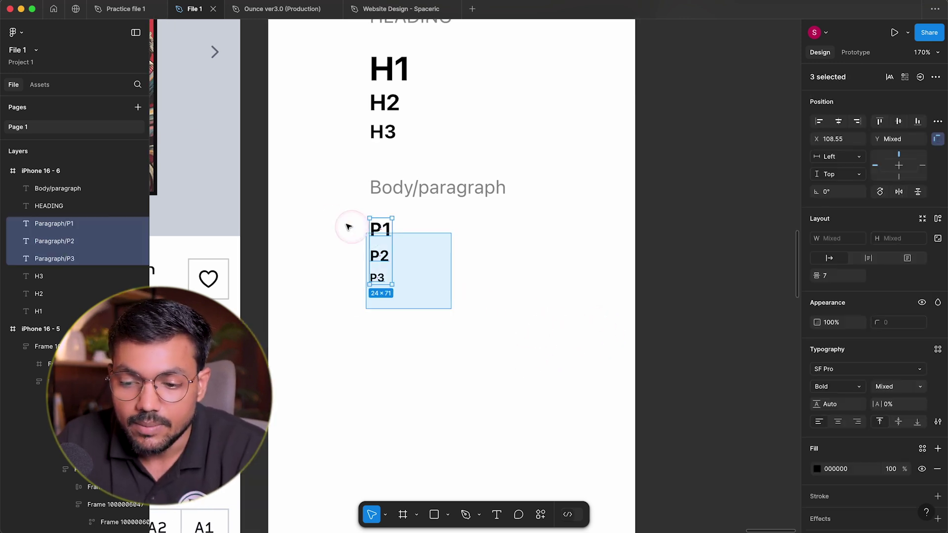
left_click(476, 281)
scroll(488, 281, "left", 2)
left_click_drag(486, 318, 365, 211)
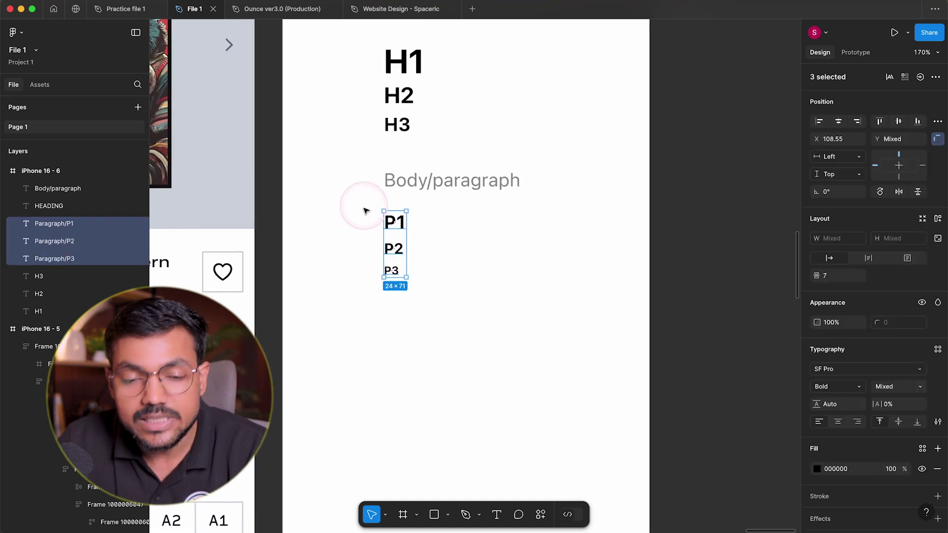
left_click(543, 315)
scroll(465, 157, "up", 1)
left_click(406, 71)
left_click(567, 351)
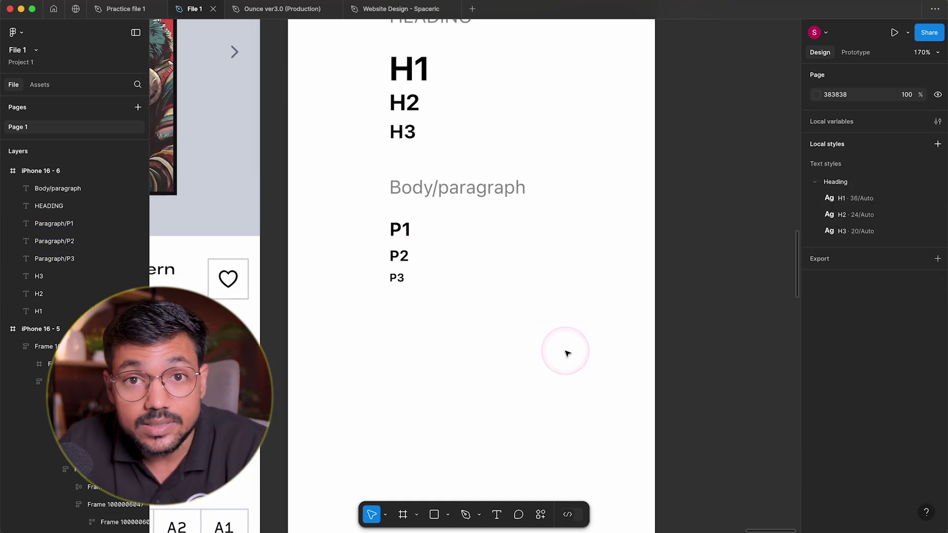
left_click_drag(521, 353, 381, 213)
left_click(548, 330)
Step: With the P1, P2 and P3 labels selected, search the plugins for "Styler" and save the Styler plugin
left_click_drag(506, 376, 378, 230)
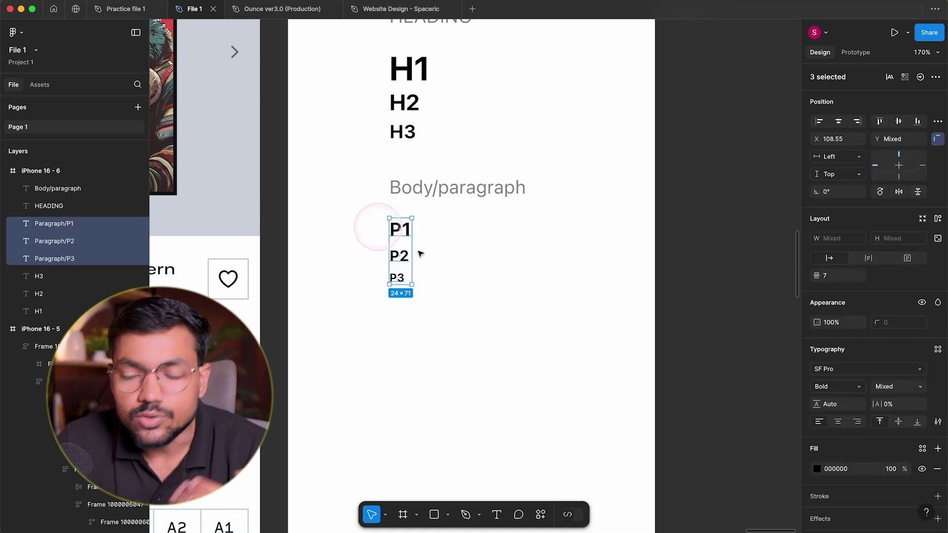
left_click(540, 514)
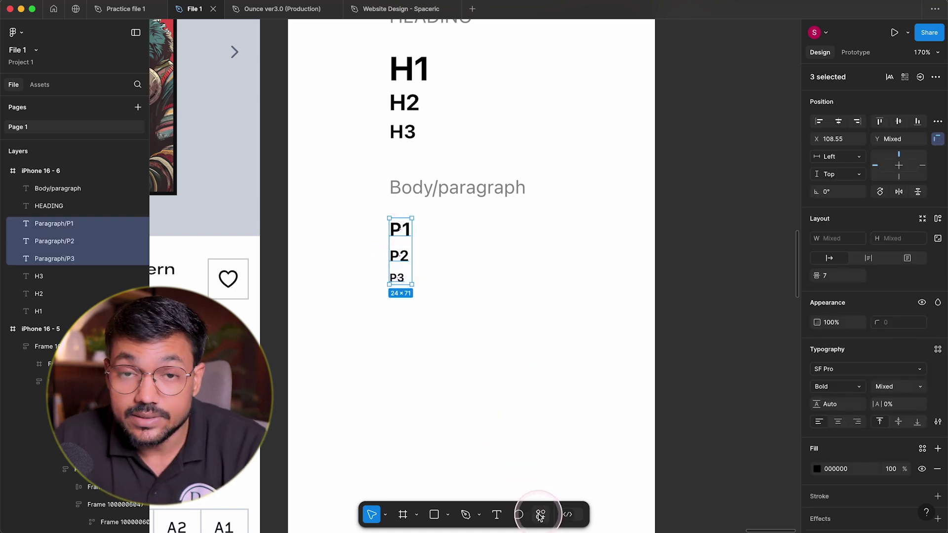
left_click(540, 514)
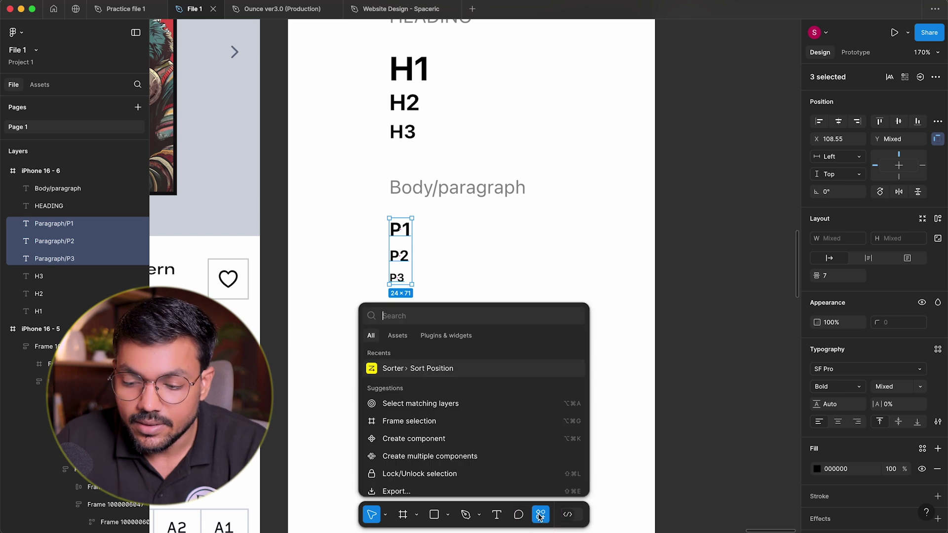
left_click(442, 336)
left_click(433, 317)
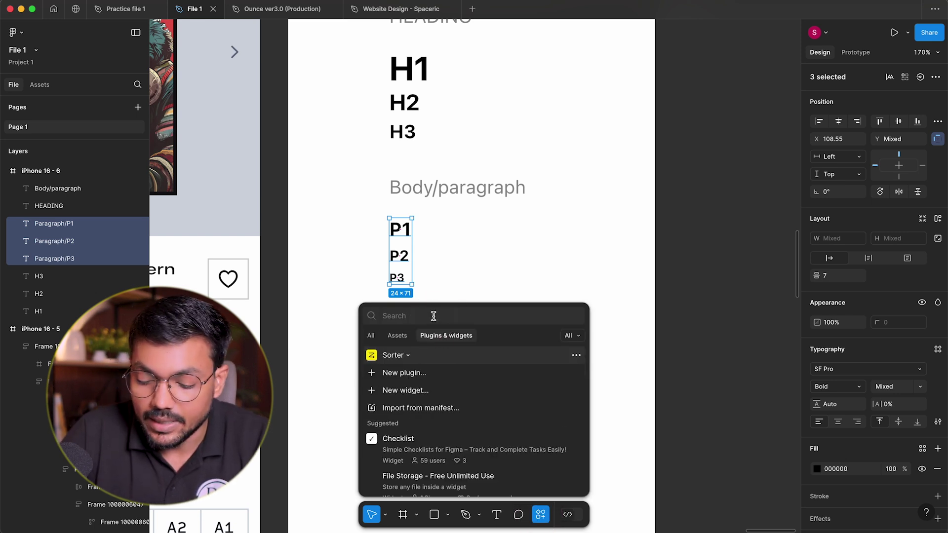
type("Styler")
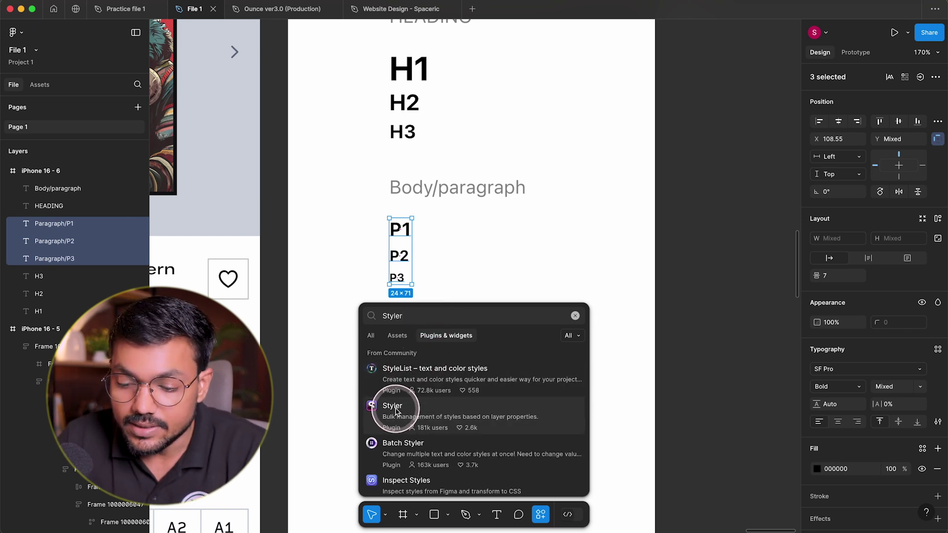
left_click(427, 411)
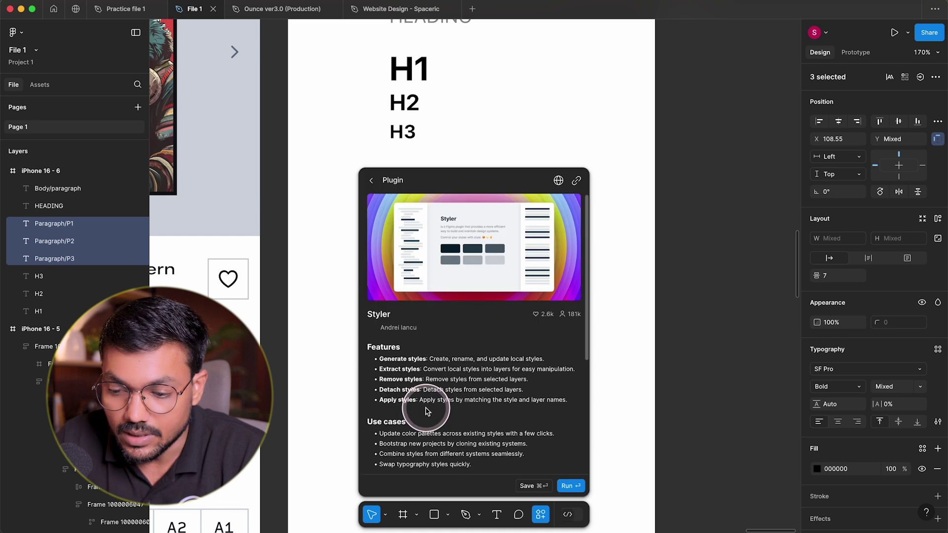
left_click(541, 486)
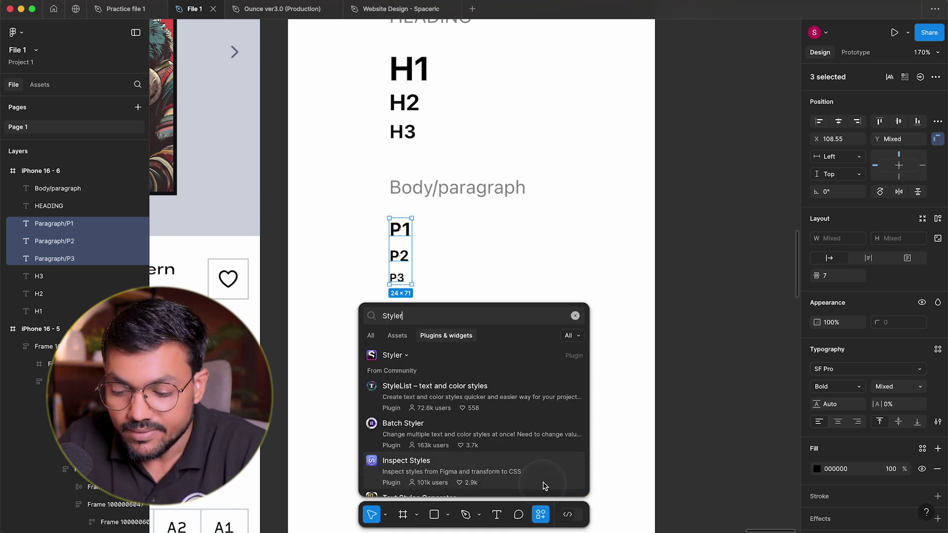
Step: Generate text styles from the Paragraph/P1, P2 and P3 layers with the Styler plugin
left_click(393, 356)
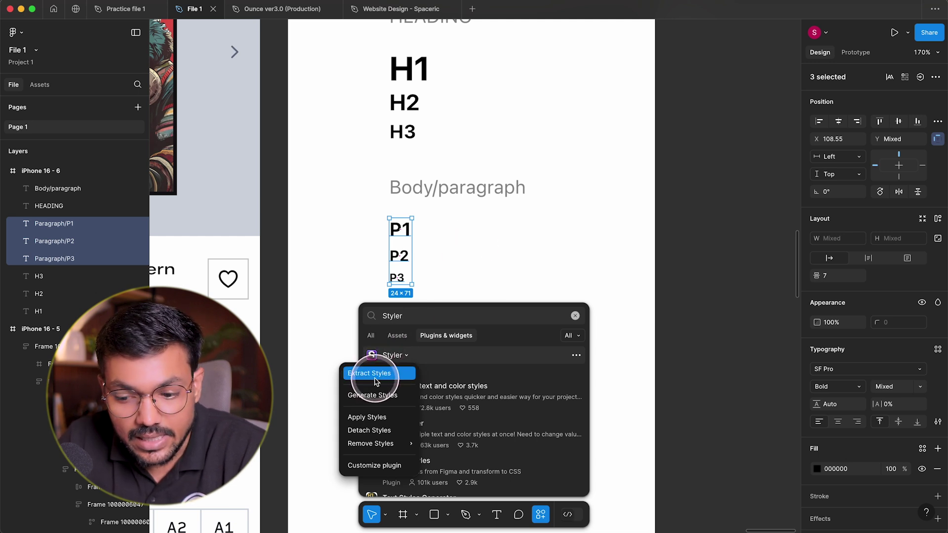
left_click(379, 400)
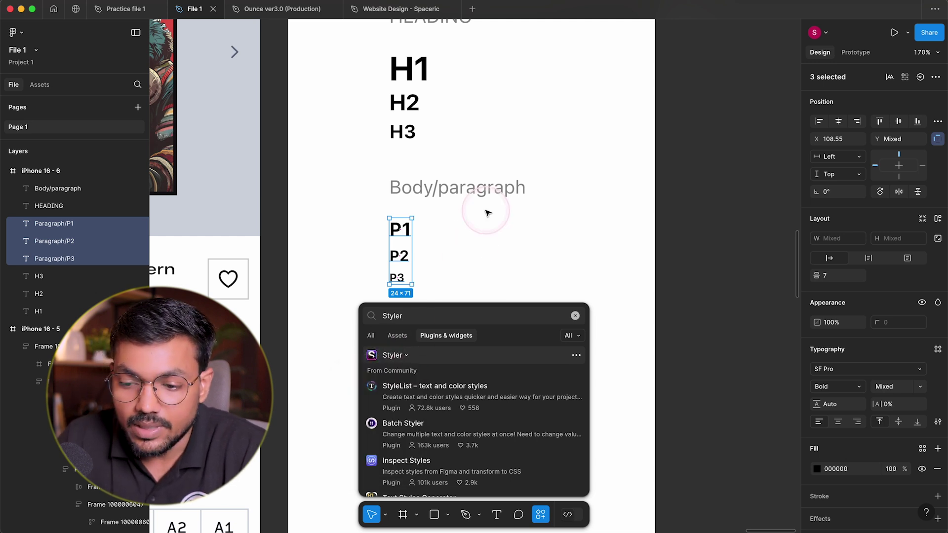
left_click(488, 213)
left_click_drag(564, 371, 404, 236)
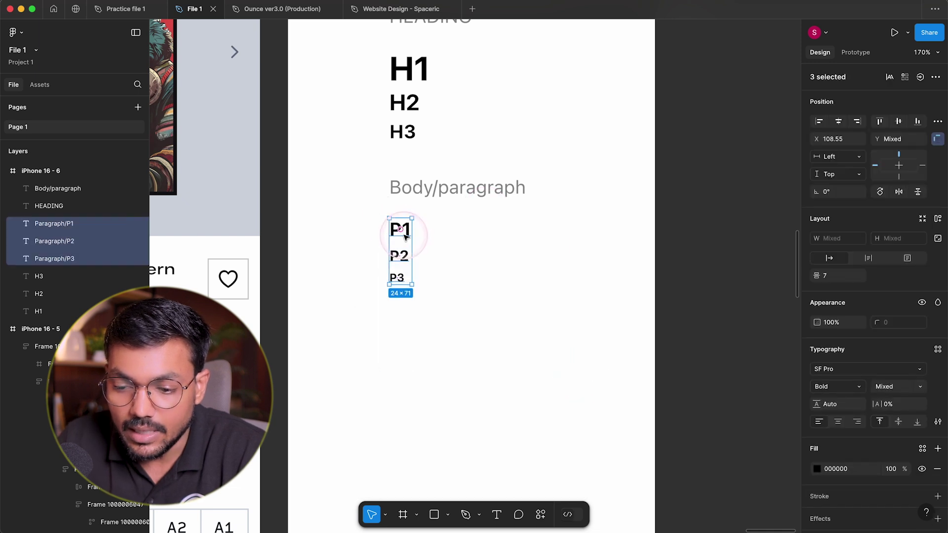
right_click(403, 237)
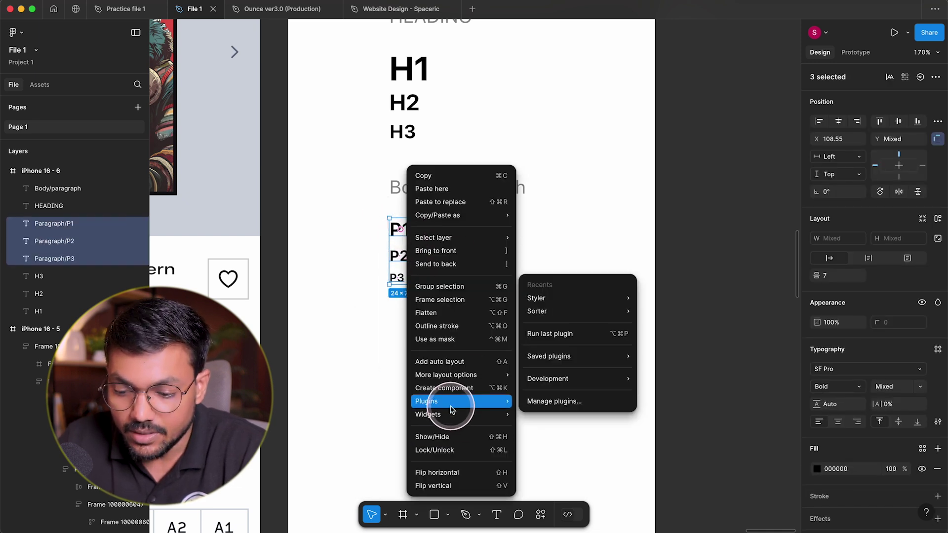
mouse_move(473, 405)
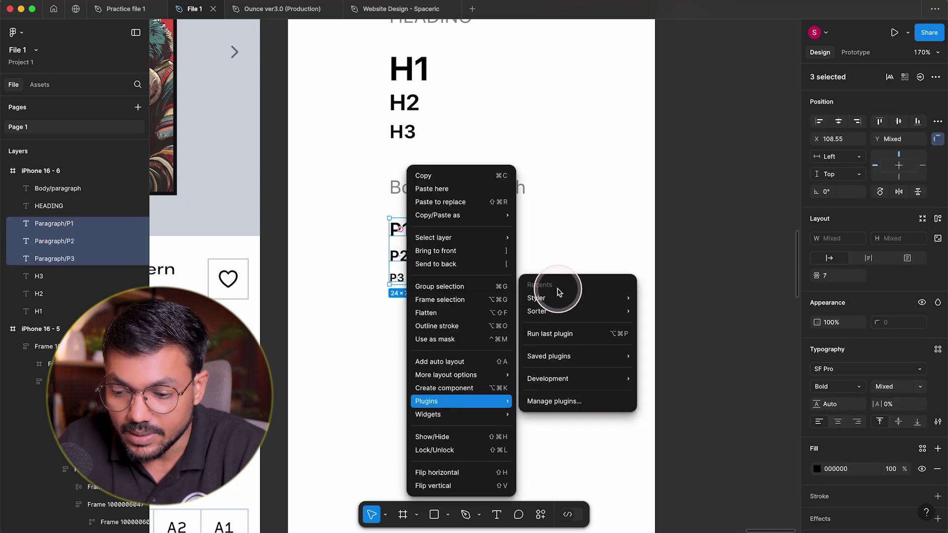
mouse_move(562, 302)
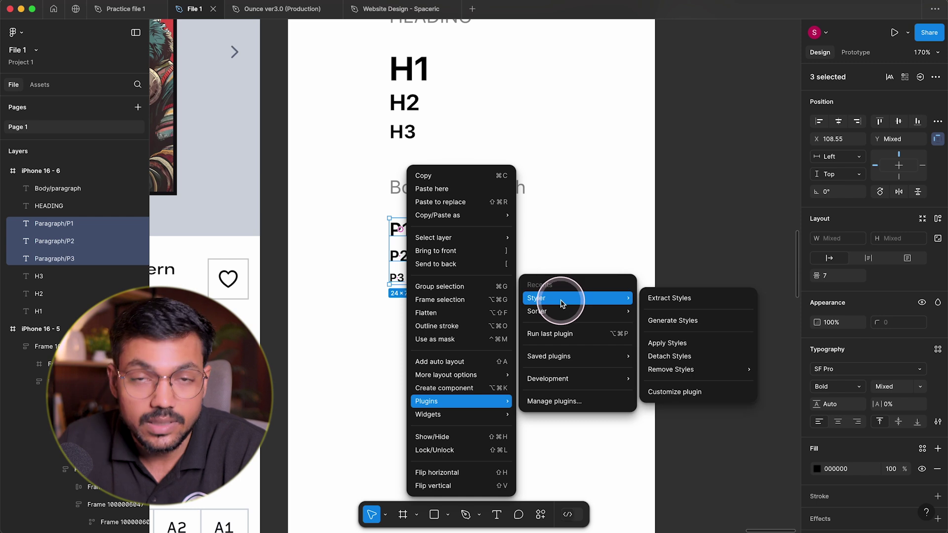
left_click(568, 327)
left_click_drag(568, 327, 707, 323)
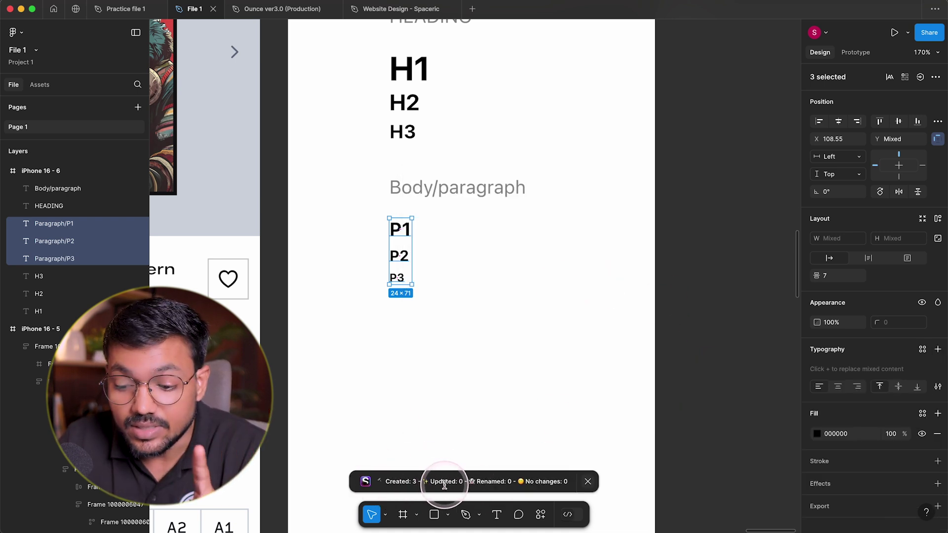
Step: Examine the local text styles, collapsing the Heading group and leaving the Paragraph group expanded
left_click(553, 306)
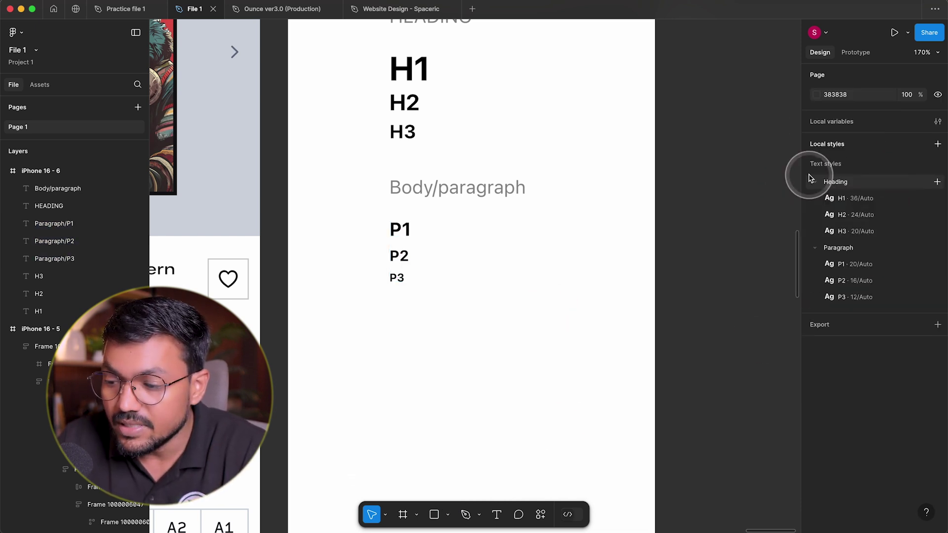
left_click(828, 185)
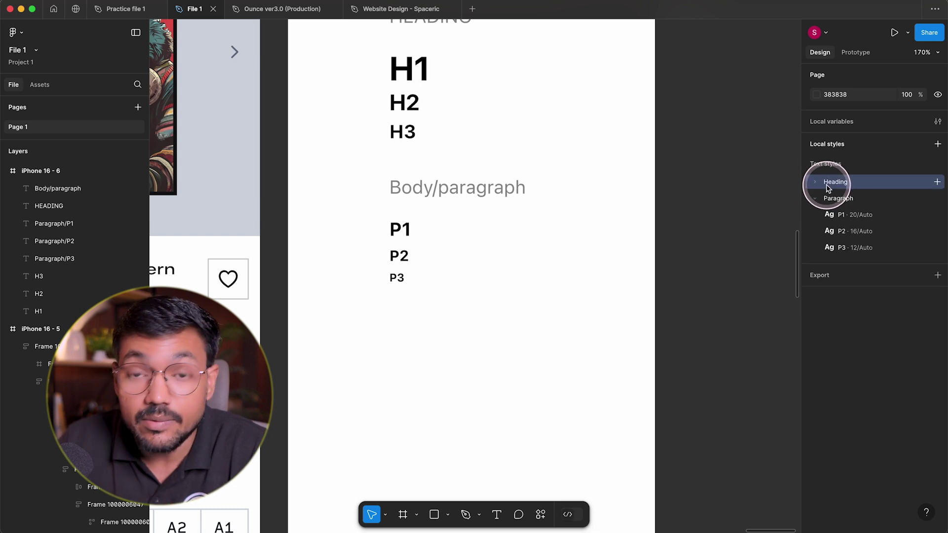
left_click(815, 198)
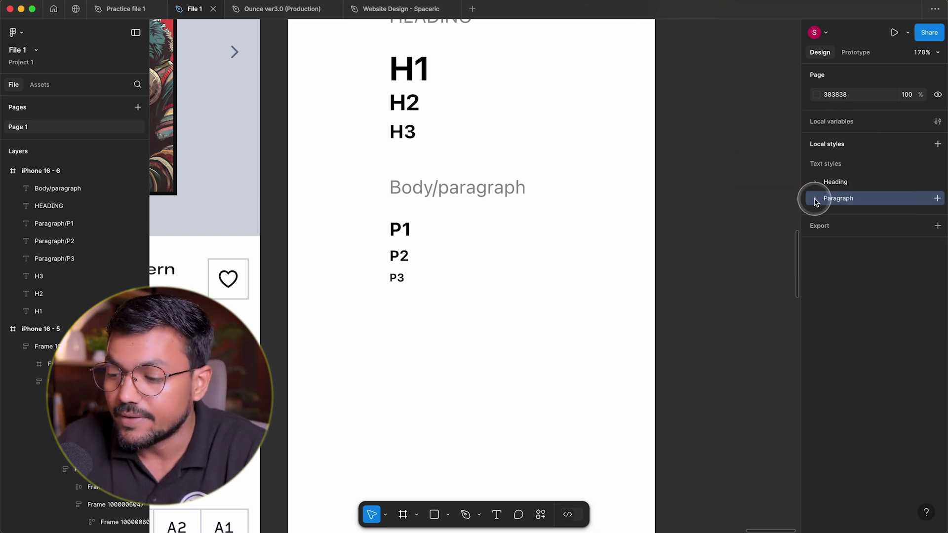
left_click(815, 198)
left_click(815, 199)
left_click(816, 198)
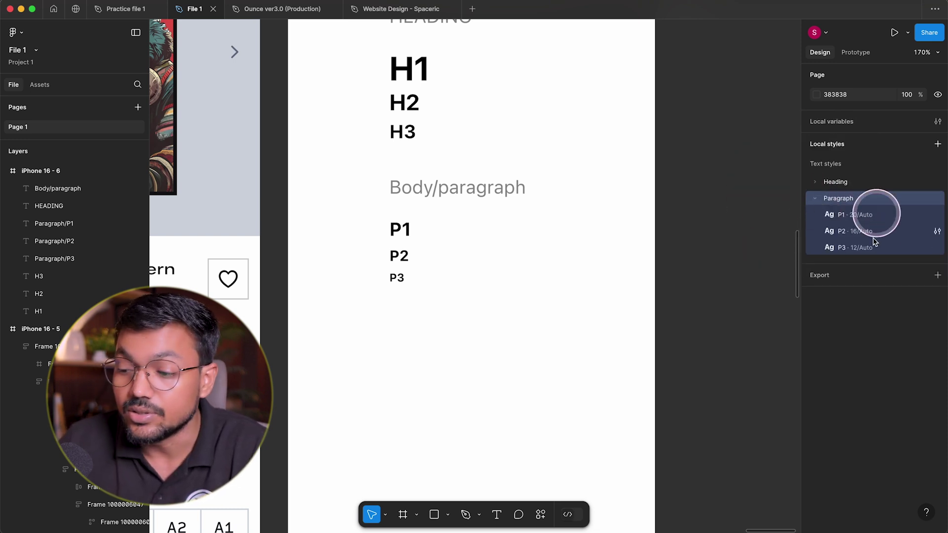
Step: Apply the Paragraph/P1 text style to the "Nordic Warrior Vibes" product title in the iPhone 16 - 5 frame
left_click(498, 280)
left_click_drag(592, 251, 767, 297)
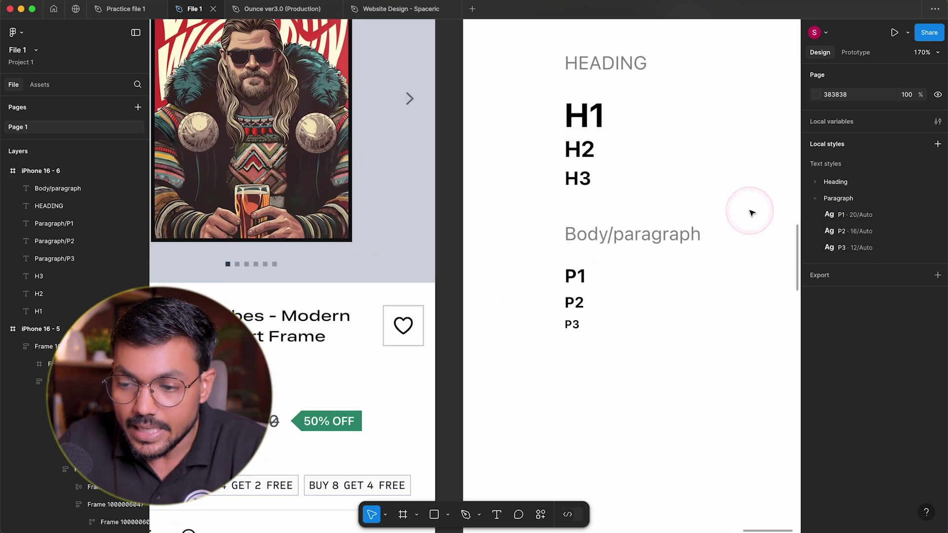
scroll(750, 213, "down", 3)
left_click_drag(210, 304, 339, 252)
left_click(578, 217, "super")
scroll(578, 216, "up", 4)
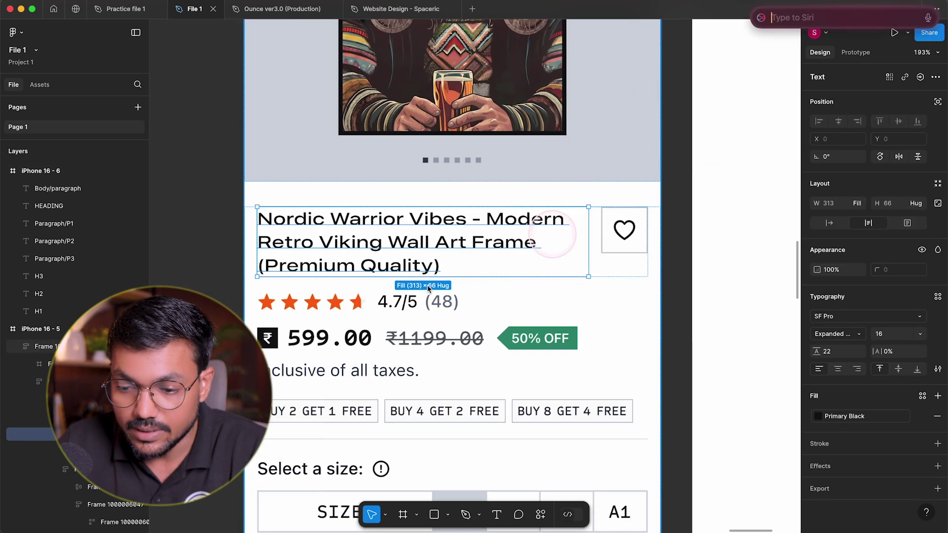
left_click(375, 210)
left_click(937, 296)
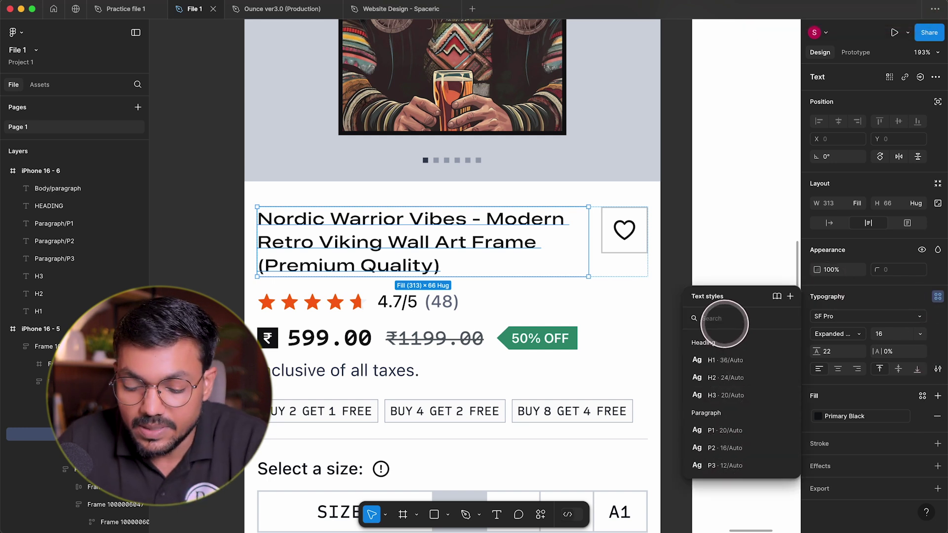
type("p1")
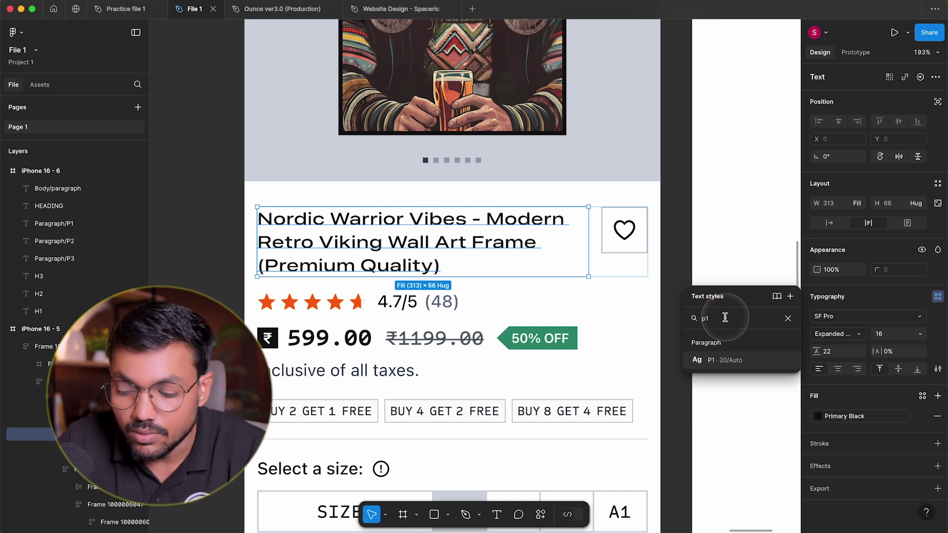
left_click(727, 360)
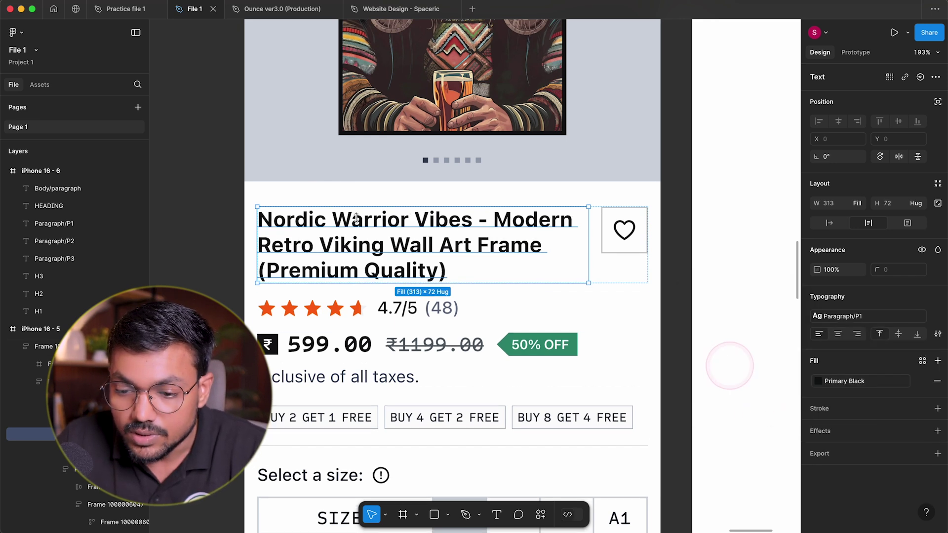
Step: Undo the P1 style on the product title and apply the Paragraph/P3 text style to it instead
left_click(454, 283)
key("ctrl+z")
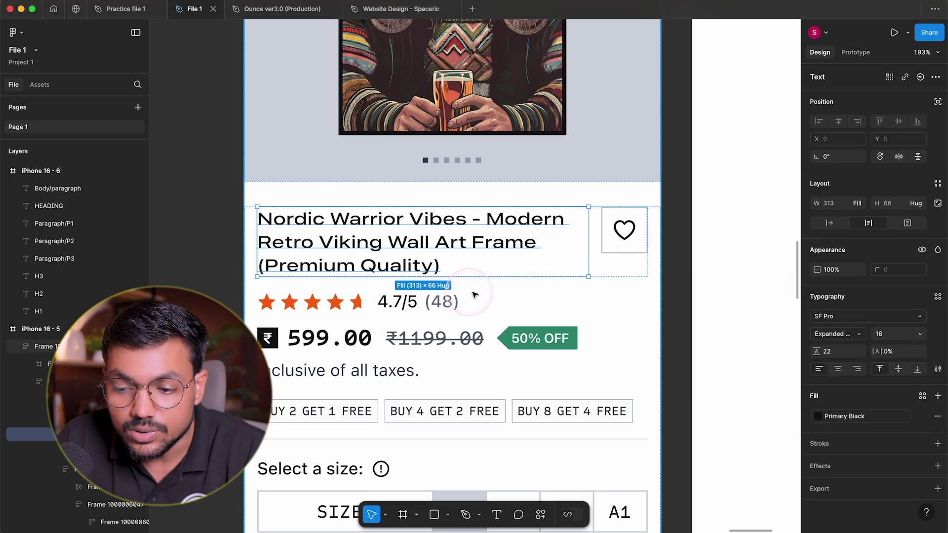
left_click(937, 297)
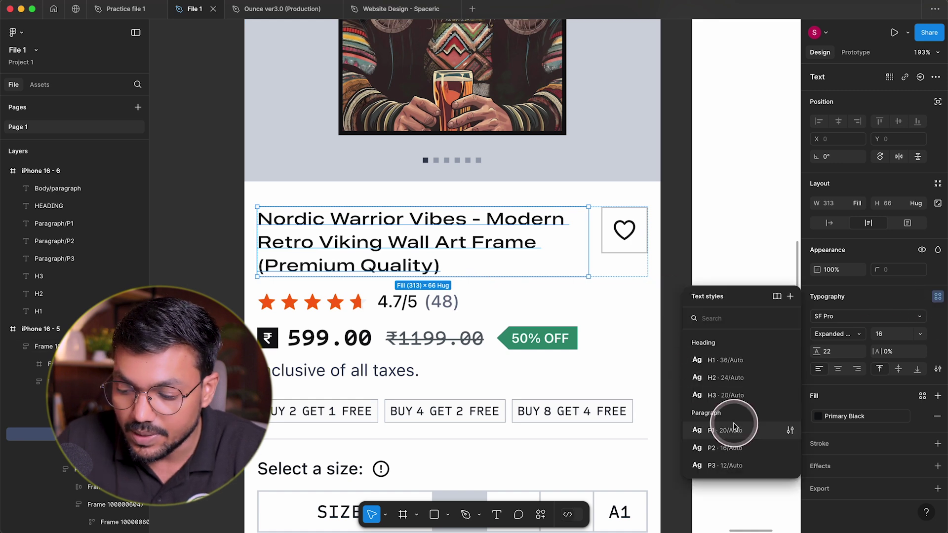
left_click(717, 465)
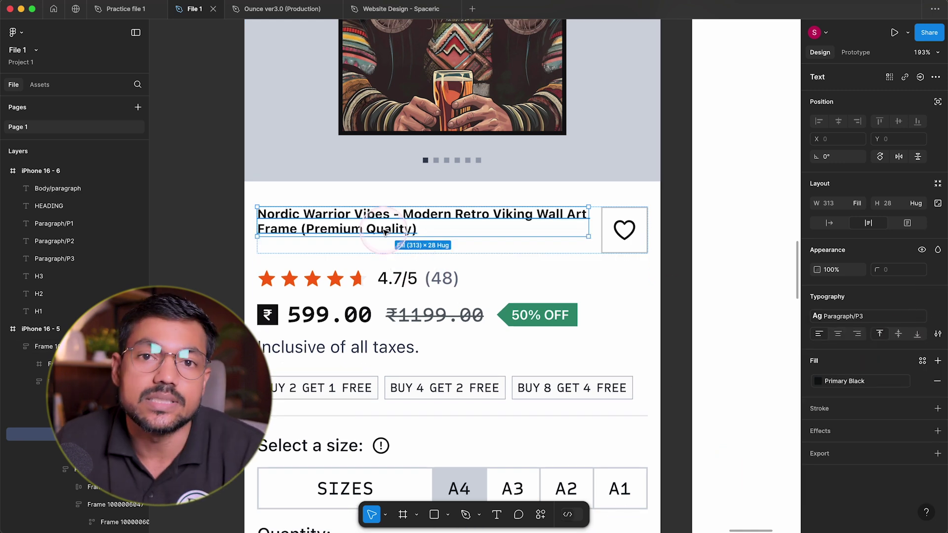
key("super+z")
key("super+shift+z")
scroll(426, 233, "down", 3)
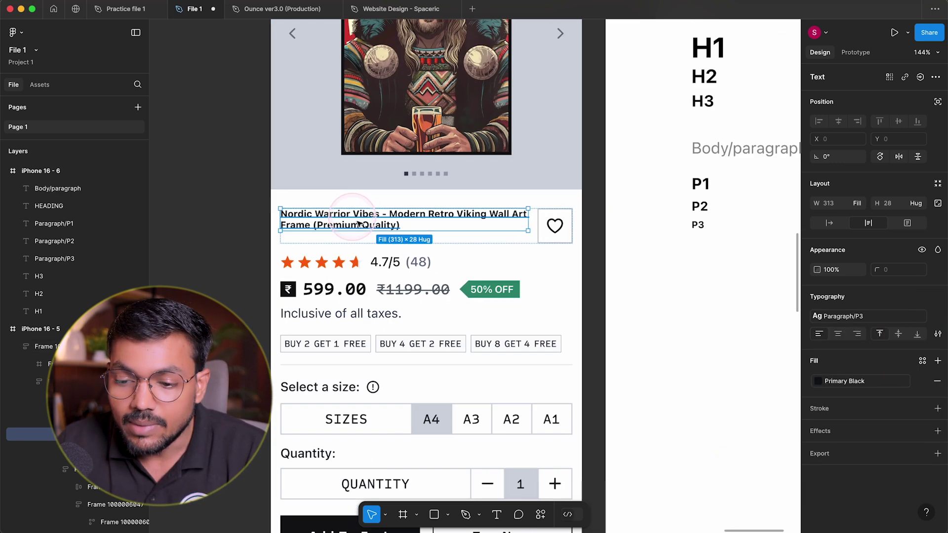
Step: Select the title, the three BUY offer labels, the tax note, the struck-through price and the 4.7/5 rating, and apply Paragraph/P3
left_click(339, 300, "shift")
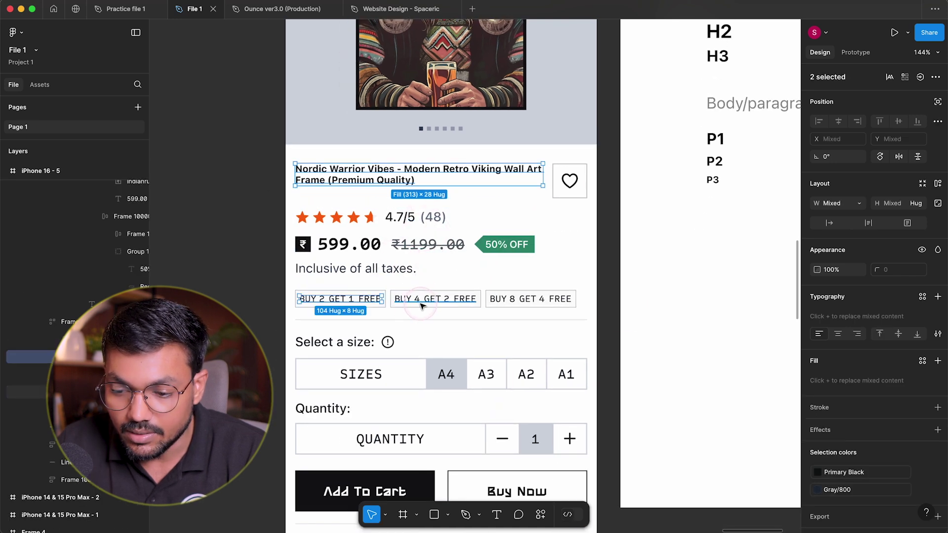
left_click(434, 300, "shift")
left_click(568, 303, "shift")
left_click(355, 268, "shift")
left_click(428, 245, "shift")
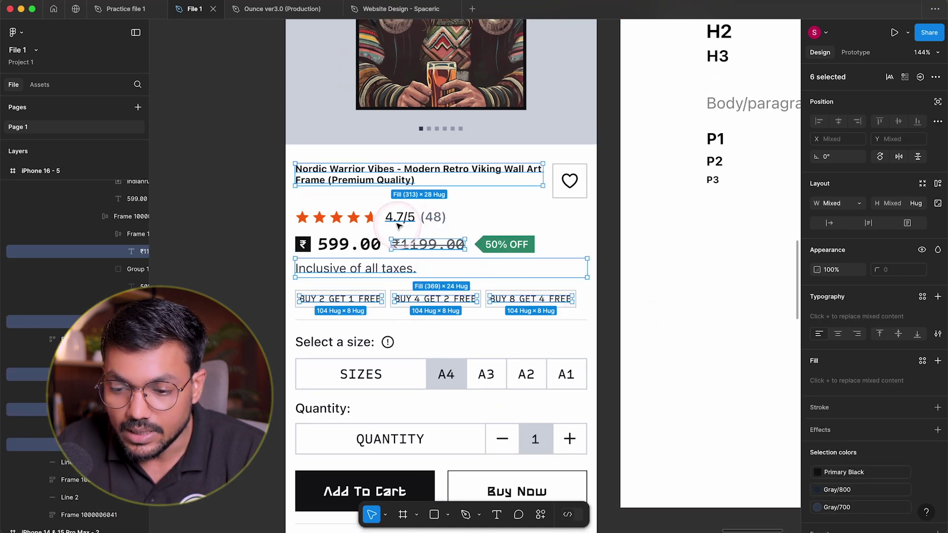
left_click(403, 218, "shift")
key("super+alt+v")
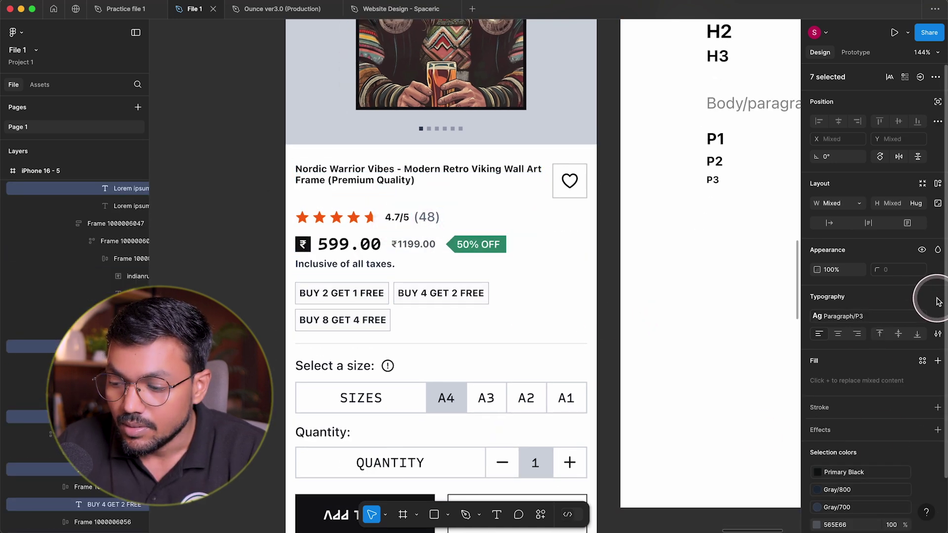
Step: Undo the last style change and reapply Paragraph/P3 to the selected texts without the 4.7/5 rating
key("super+z")
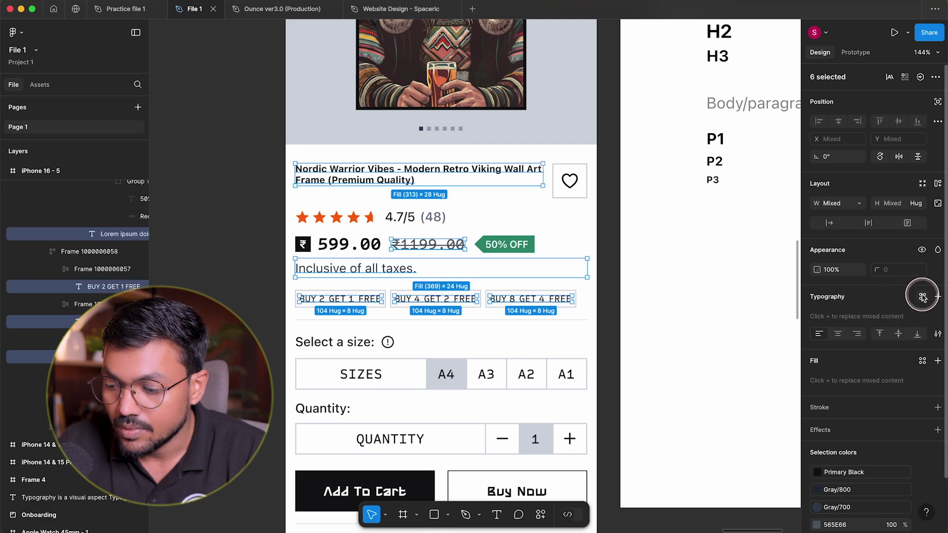
left_click(922, 296)
left_click(746, 465)
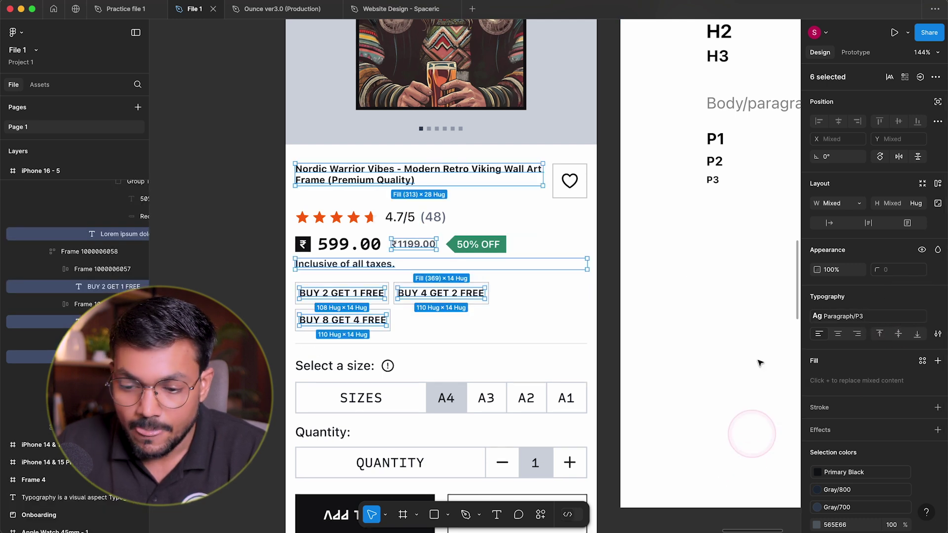
left_click(684, 275)
scroll(684, 275, "right", 3)
scroll(684, 274, "down", 1)
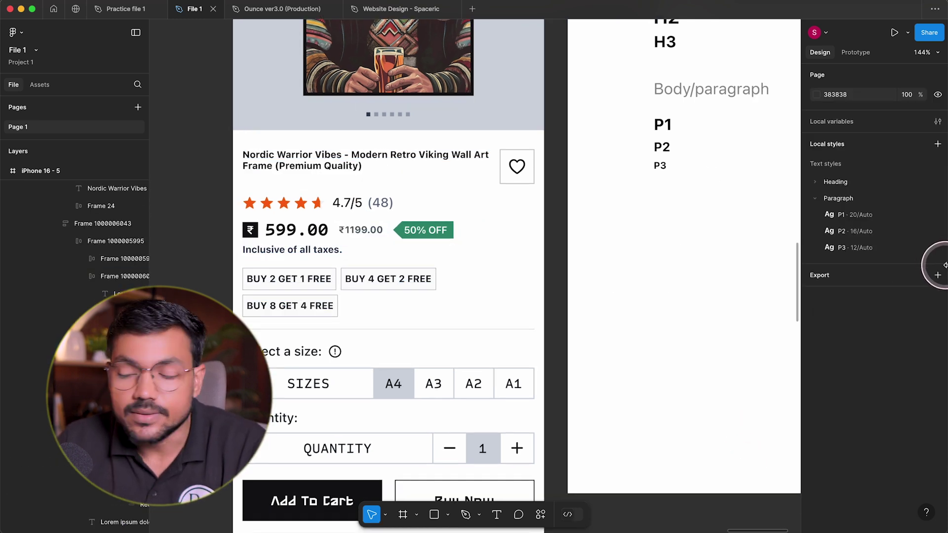
Step: Edit the P3 text style, setting its font size to 14, and close the style editor
left_click(939, 251)
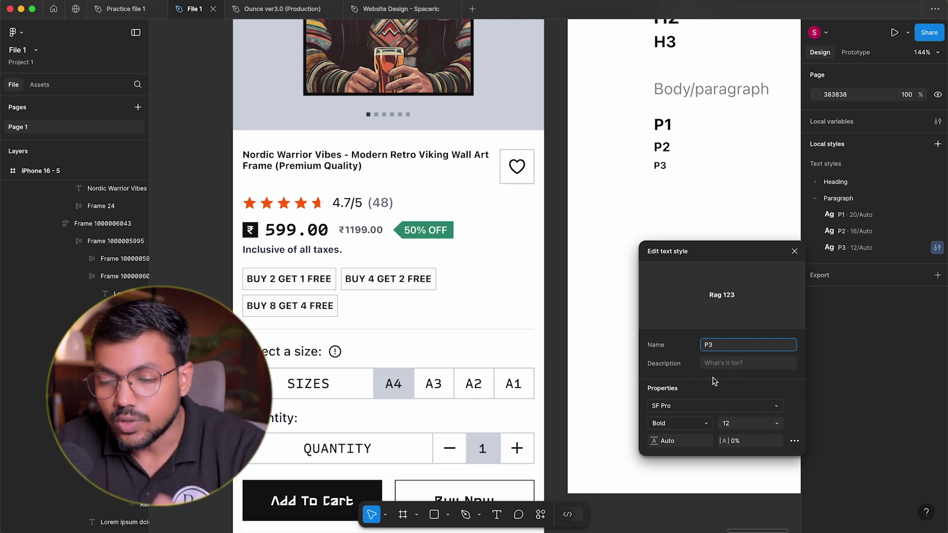
left_click(777, 424)
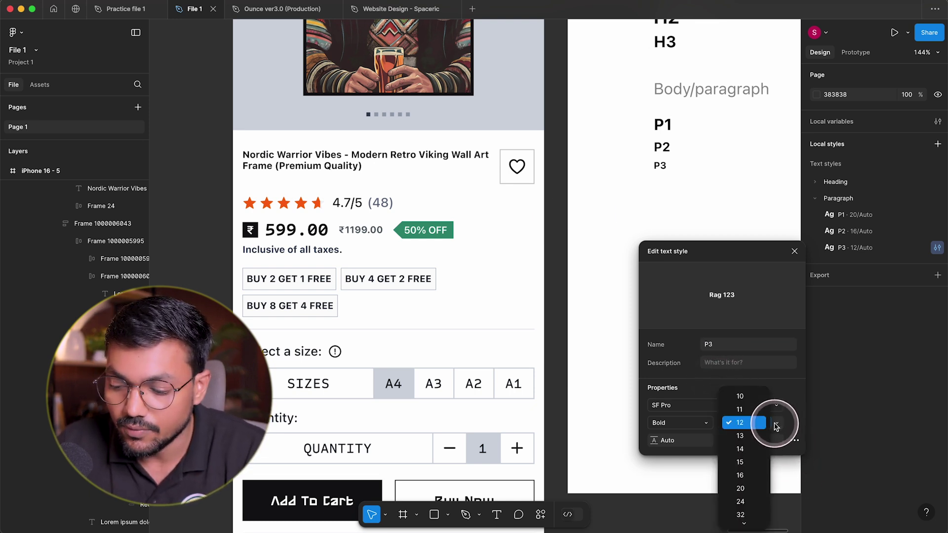
left_click(740, 449)
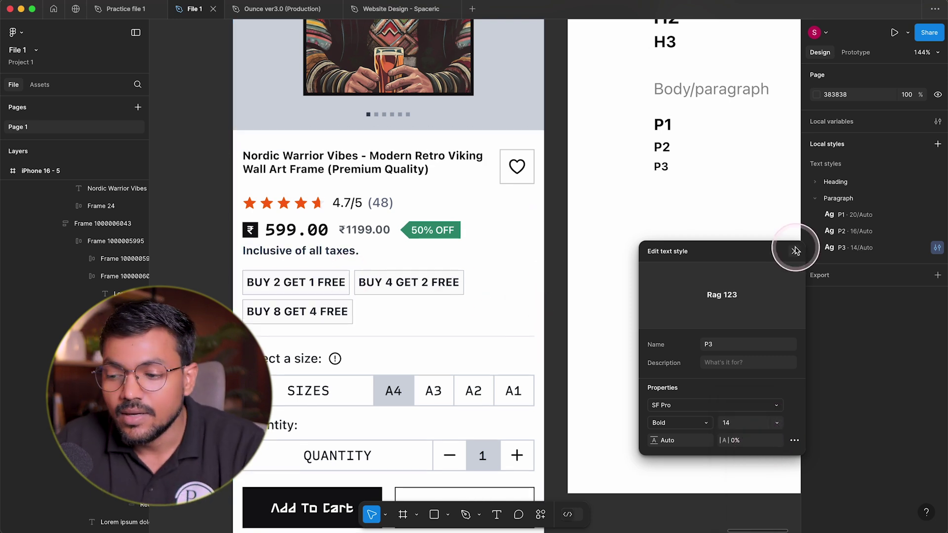
left_click(699, 255)
left_click(630, 265)
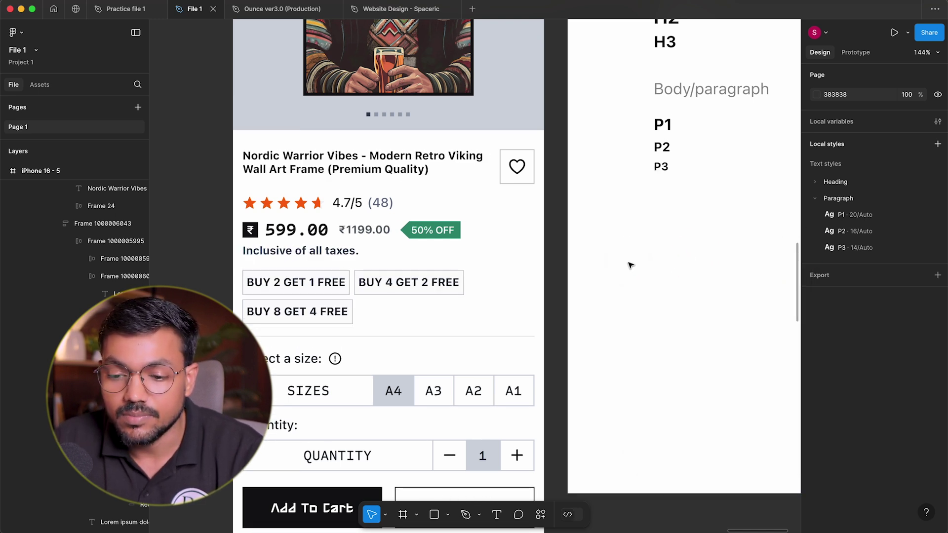
left_click(631, 266)
Step: Undo the P3 font size edit and all Paragraph/P3 assignments on the product page texts
key("ctrl+z")
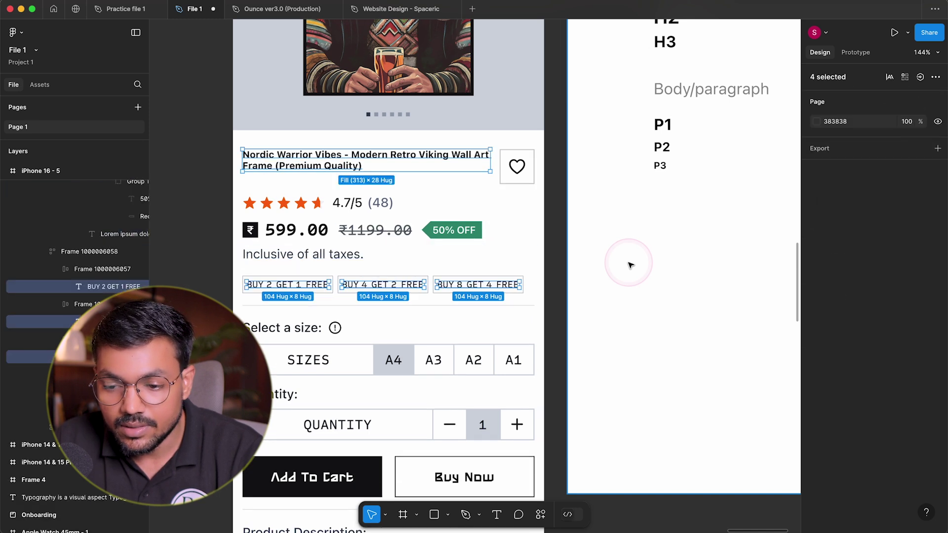
key("ctrl+z")
key("ctrl+z")
key("ctrl+z")
key("ctrl+z")
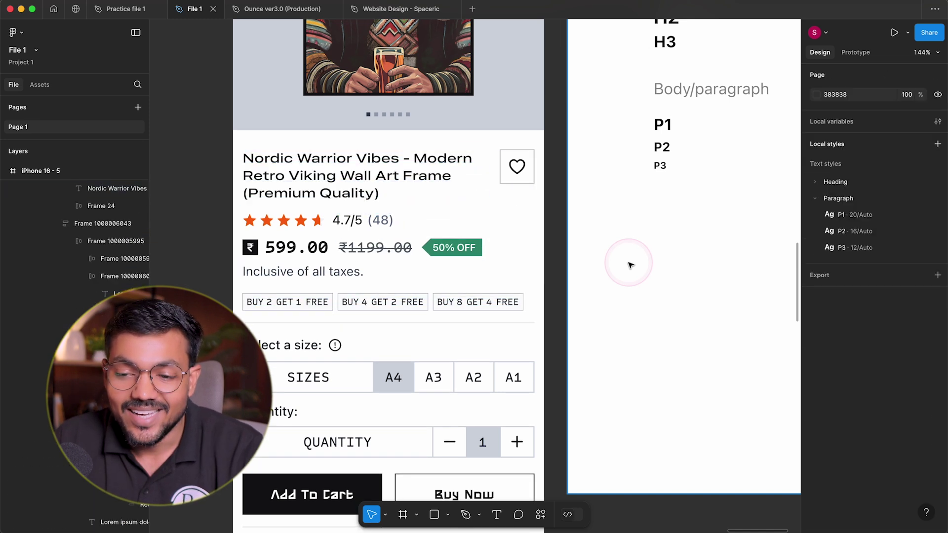
Step: Collapse the Paragraph group in the local text styles
scroll(631, 266, "down", 5, "ctrl")
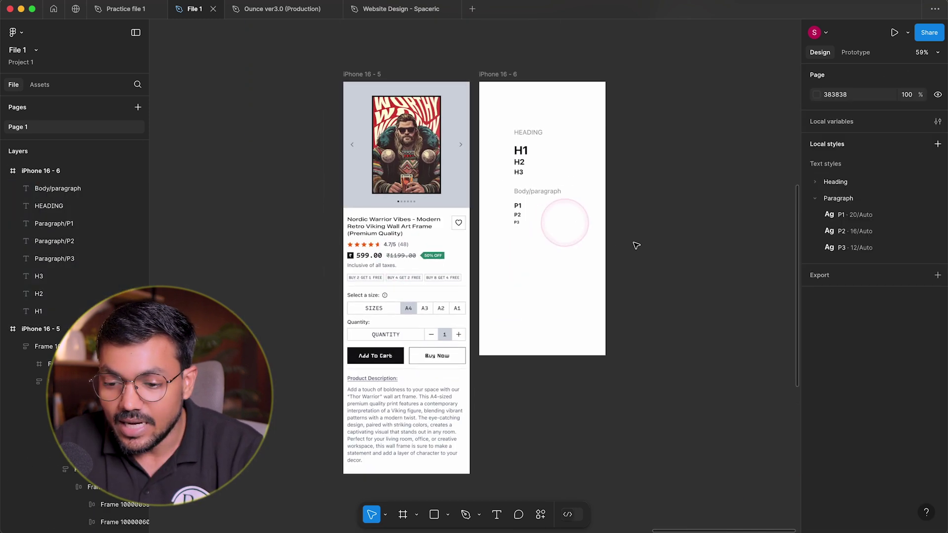
scroll(542, 247, "up", 2, "ctrl")
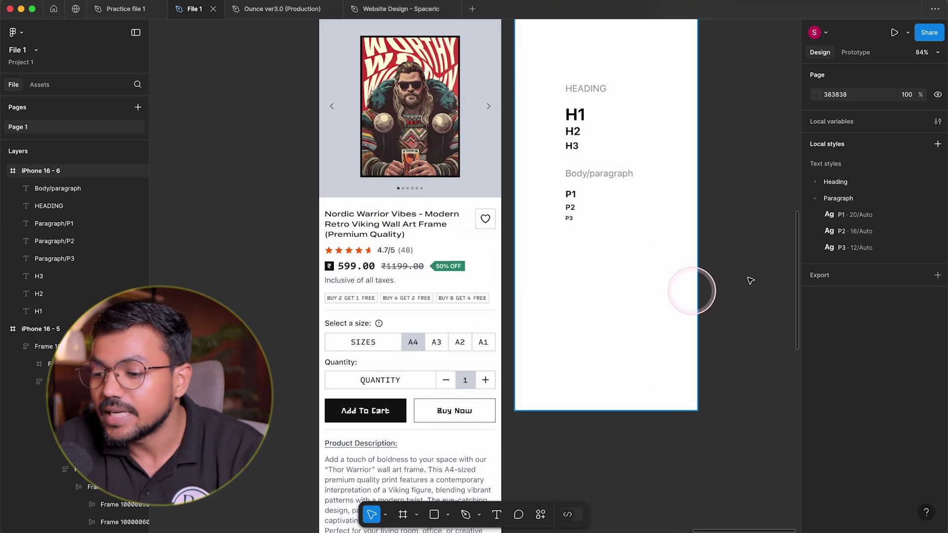
left_click(816, 198)
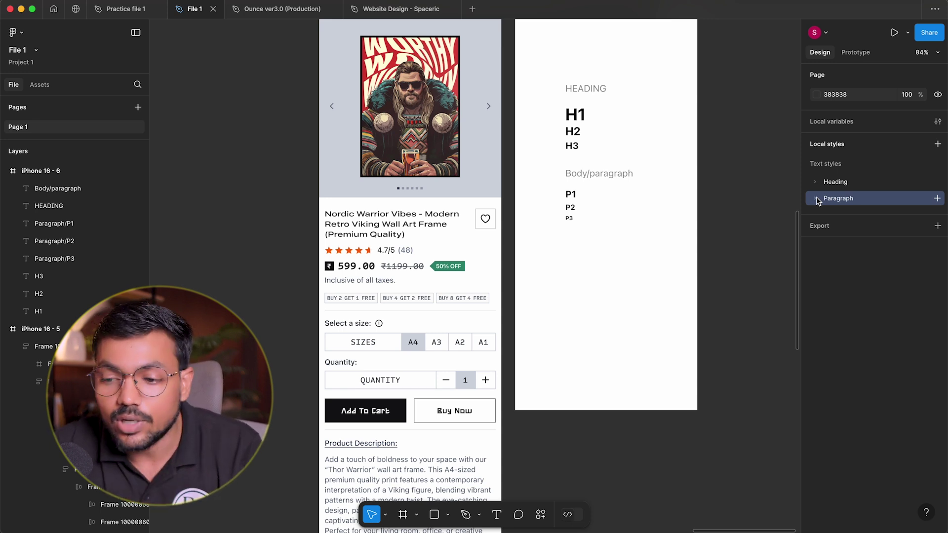
scroll(673, 240, "up", 2)
scroll(674, 240, "right", 2)
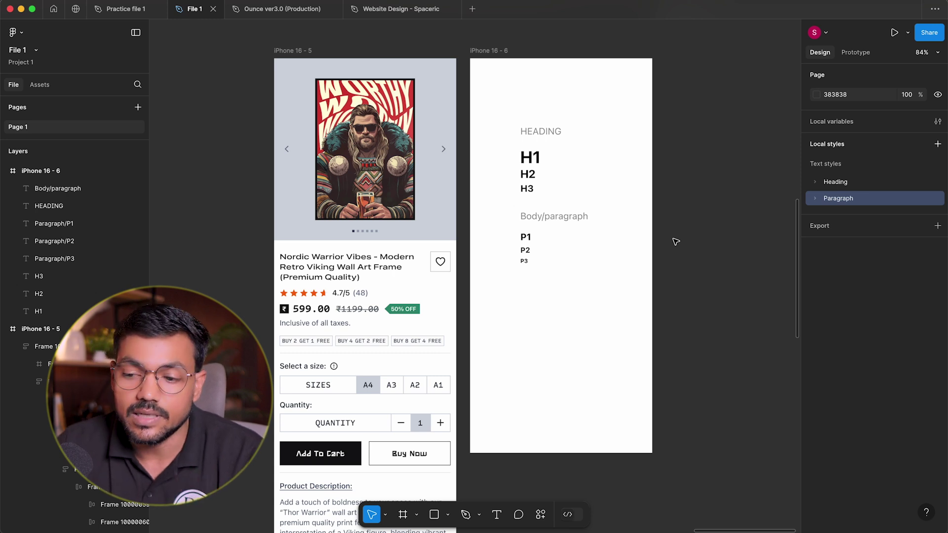
Step: Look over the product page's colored elements, checking the fill of the Add To Cart button
scroll(671, 234, "down", 3)
scroll(469, 279, "up", 3)
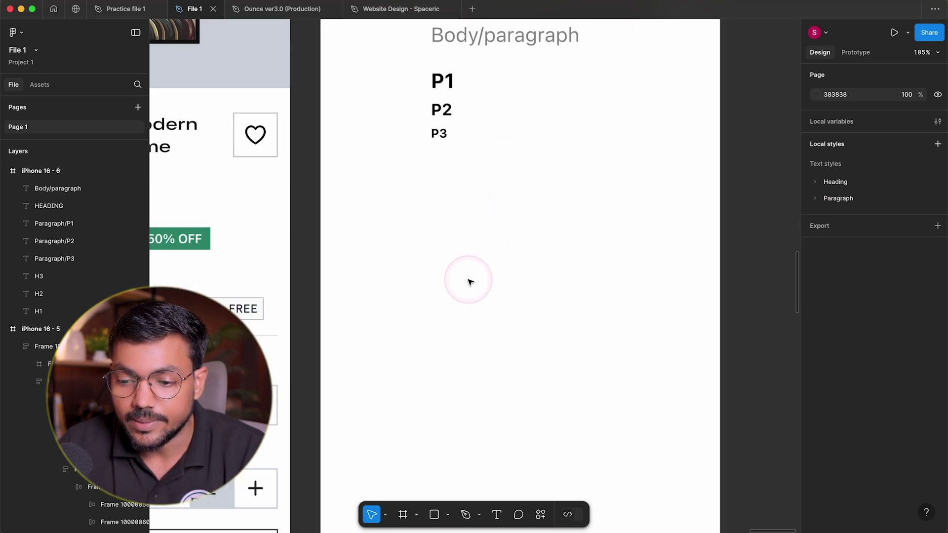
scroll(640, 239, "left", 3)
scroll(563, 194, "down", 3)
scroll(554, 212, "up", 2)
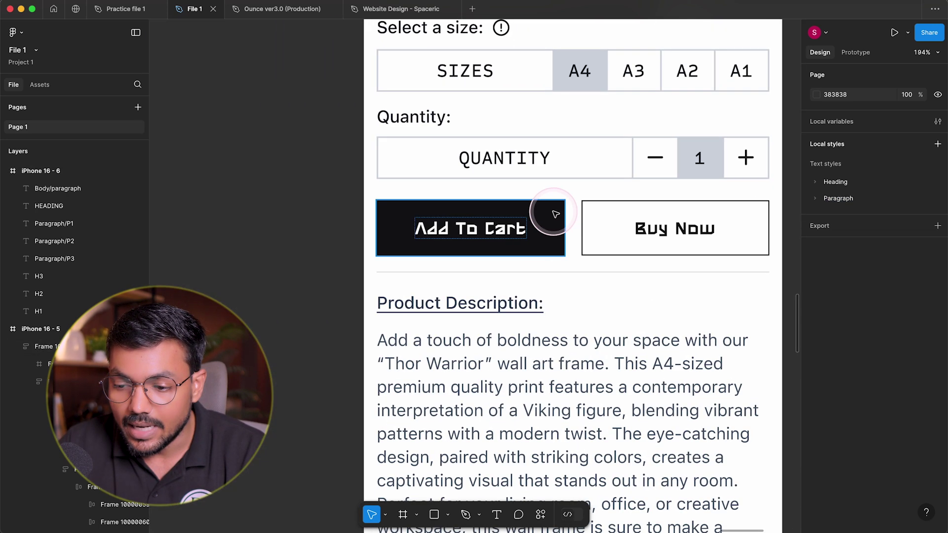
left_click(397, 249)
scroll(701, 295, "down", 3)
scroll(540, 392, "up", 3)
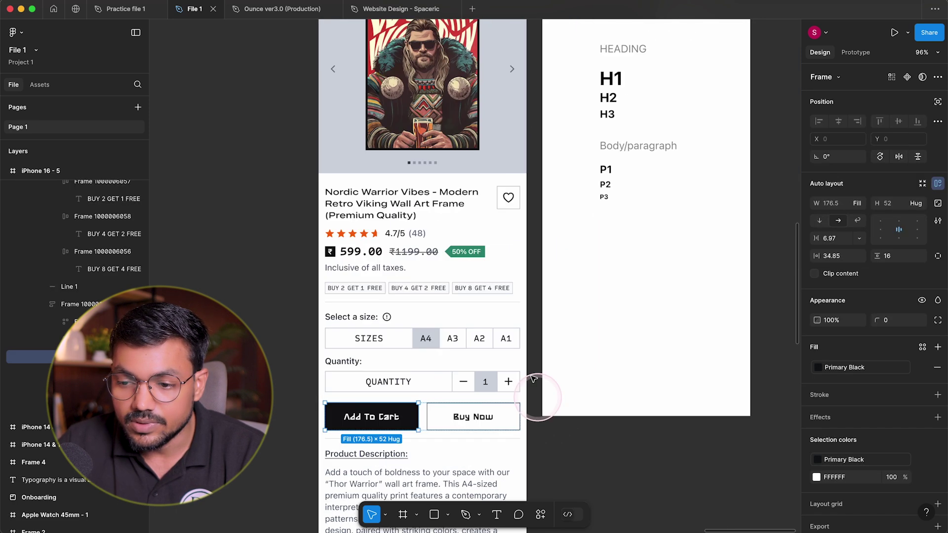
scroll(381, 314, "up", 3)
scroll(460, 219, "up", 5)
Step: Open the style and variable libraries for the 50% OFF badge's fill and check the available library choices
left_click(470, 220)
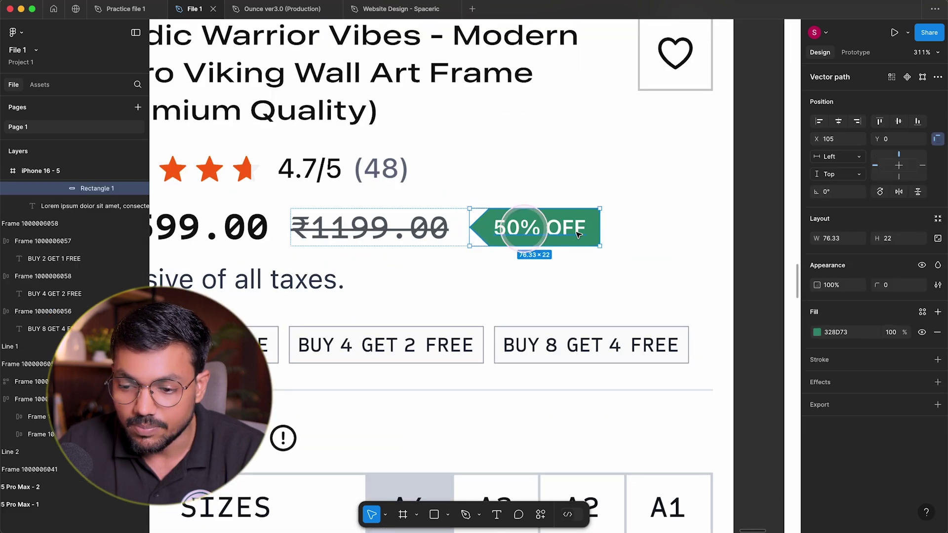
scroll(573, 233, "right", 3)
scroll(542, 259, "down", 1)
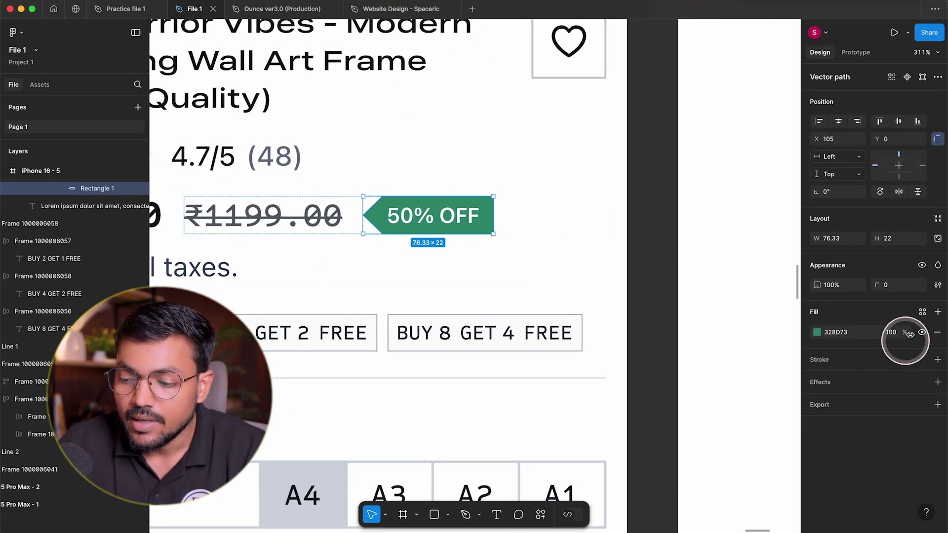
left_click(922, 313)
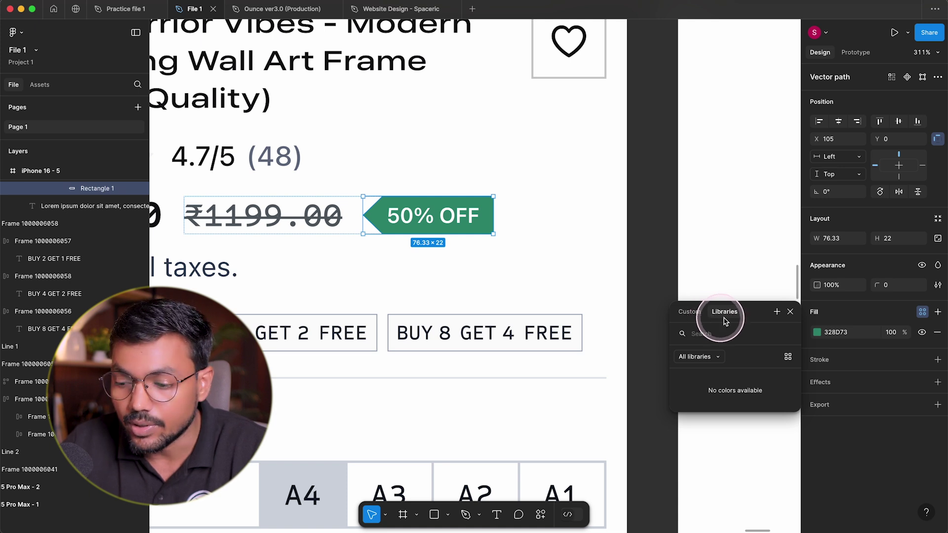
left_click(713, 356)
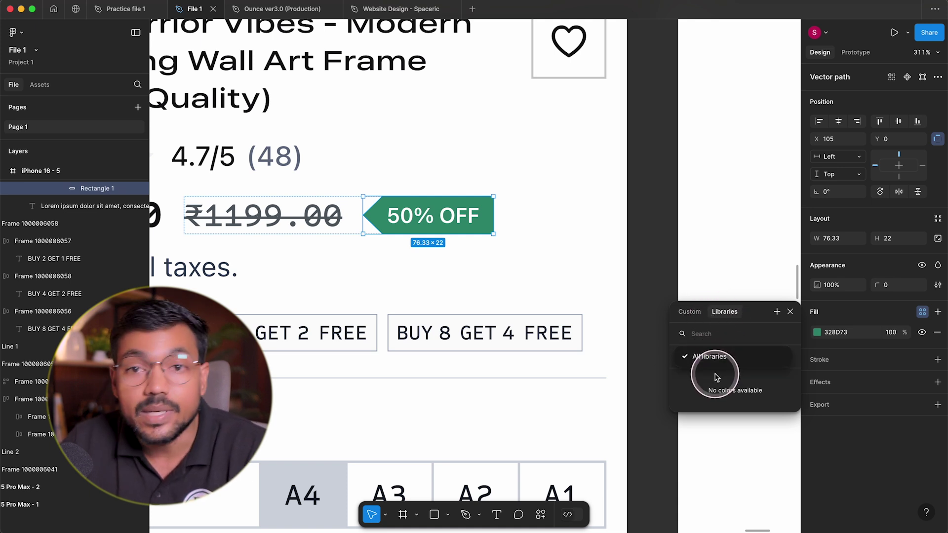
left_click(711, 357)
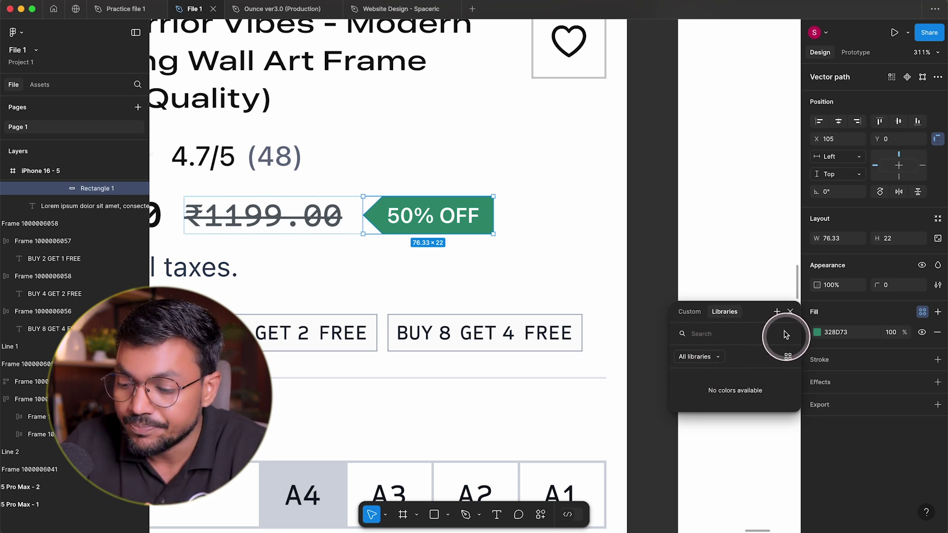
Step: Create a color style named Green from the 50% OFF badge's fill and deselect the badge
left_click(777, 312)
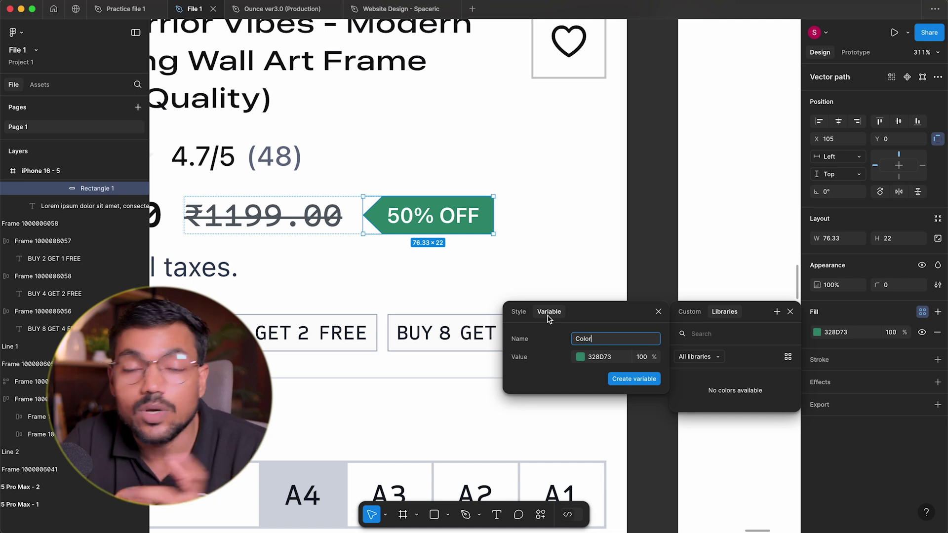
left_click(519, 312)
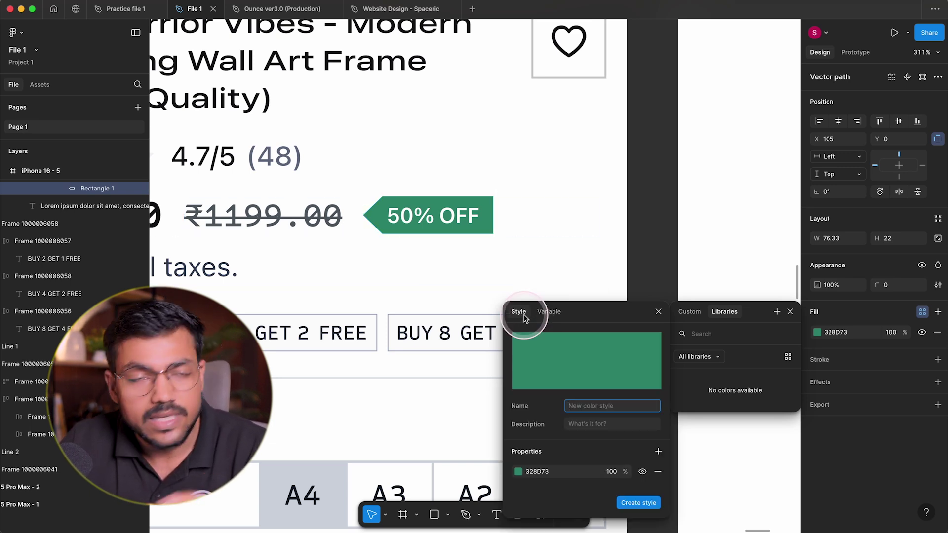
left_click_drag(605, 319, 705, 184)
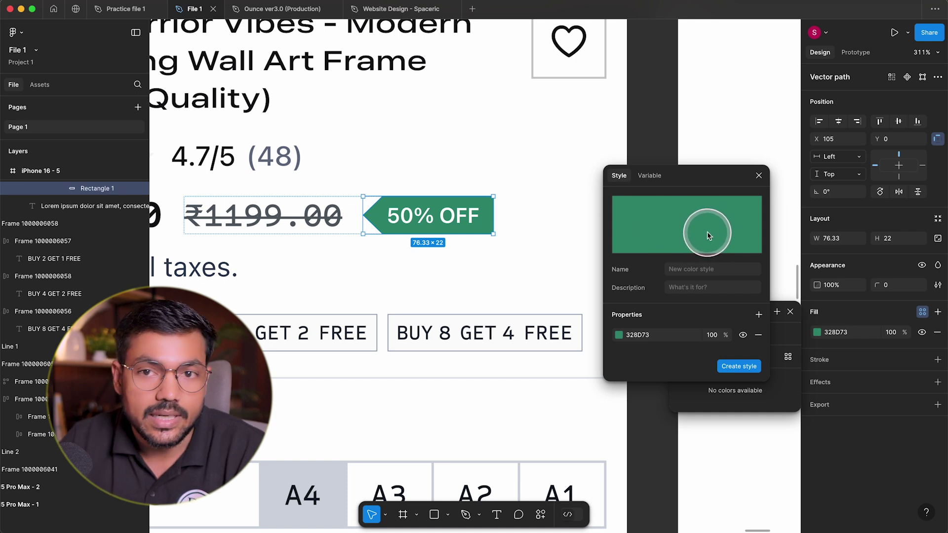
left_click(686, 270)
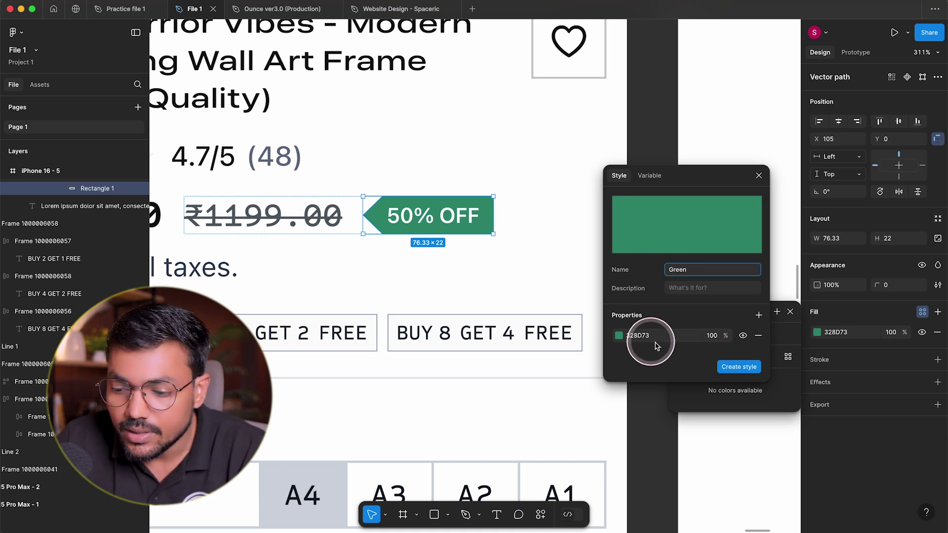
left_click(753, 367)
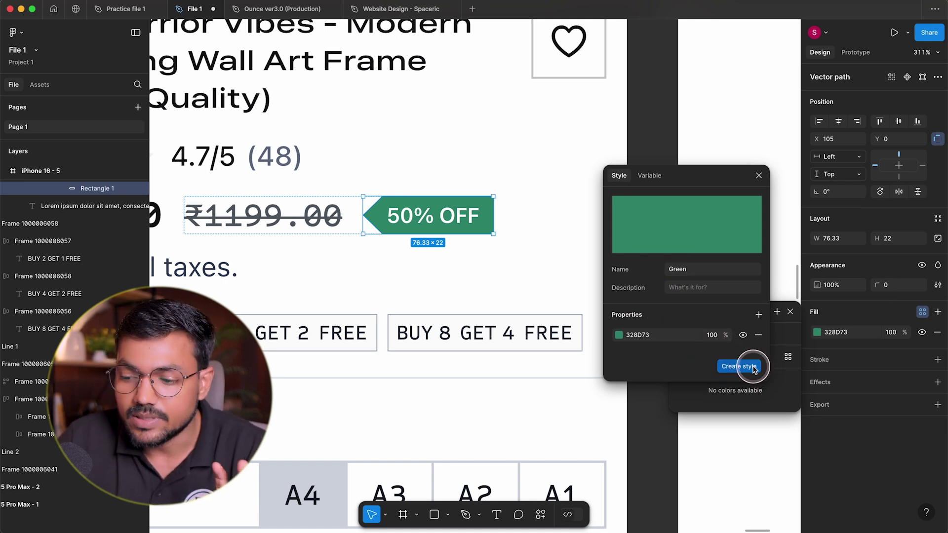
left_click(712, 260)
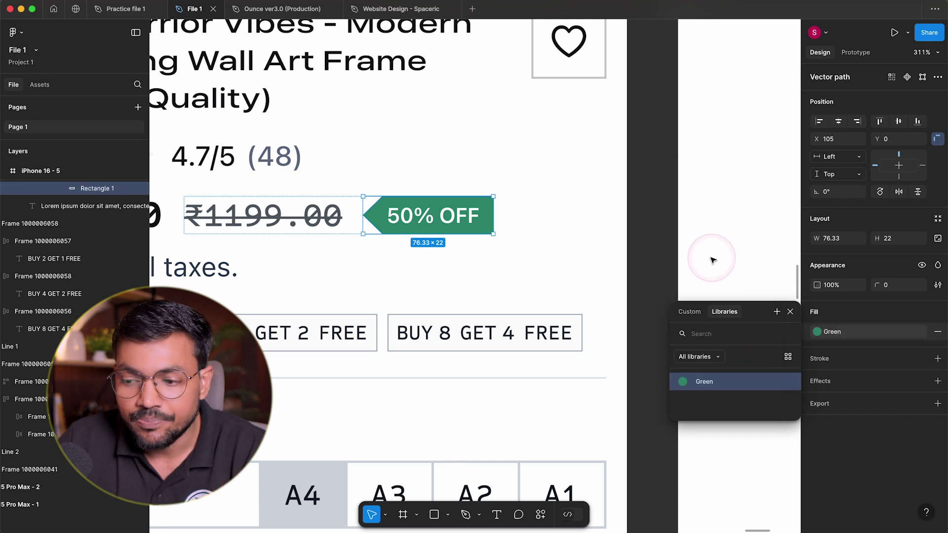
left_click(683, 231)
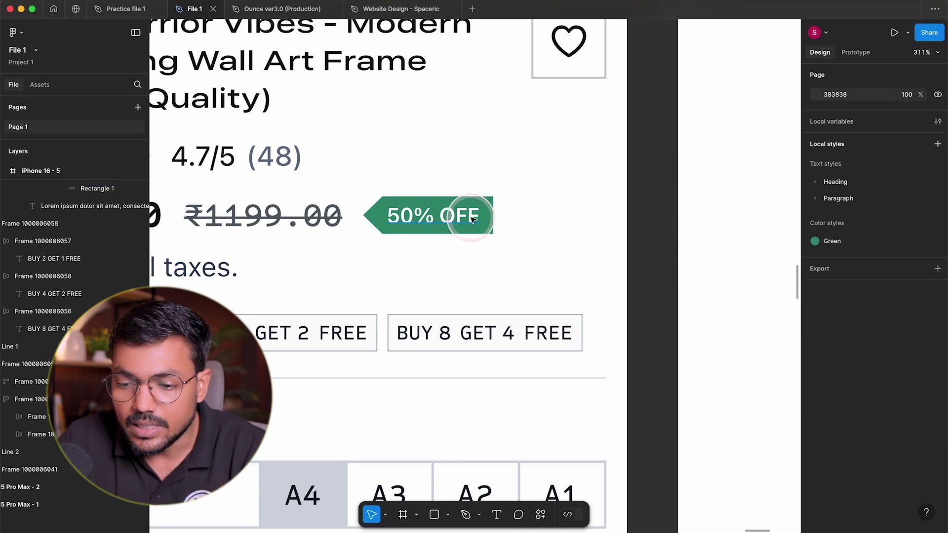
Step: Check which color style the 50% OFF badge's fill uses
left_click(367, 215)
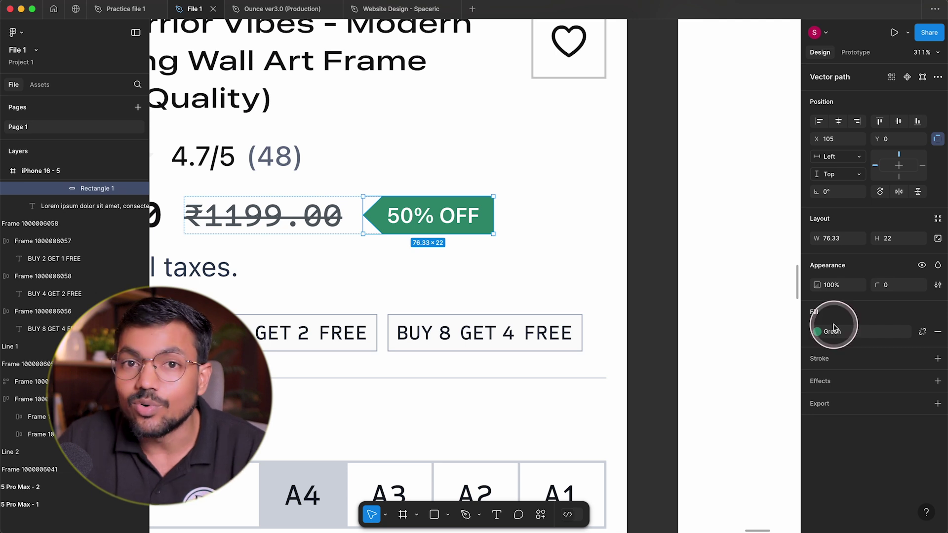
left_click(617, 199)
scroll(624, 197, "down", 3)
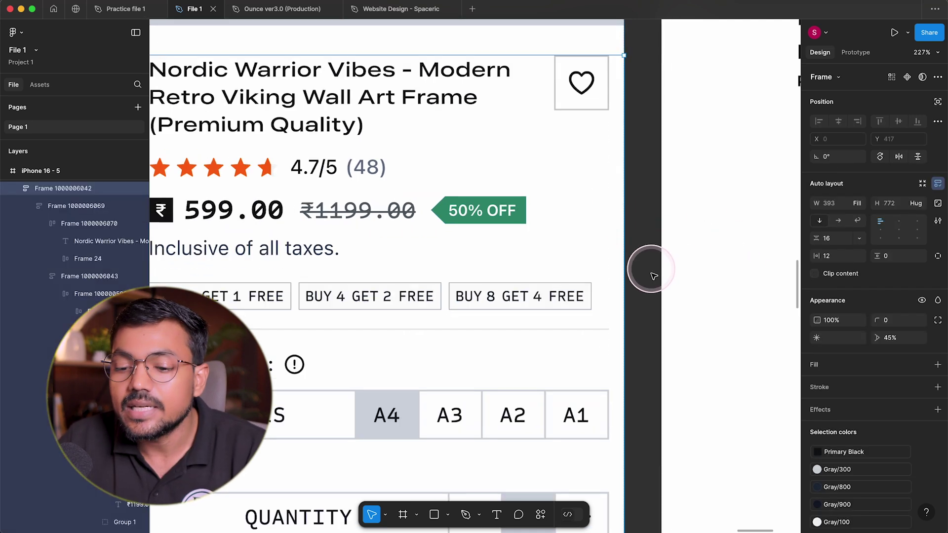
Step: Select the rupee symbol box together with the Add To Cart button and detach the Primary Black variable from their fills
left_click(645, 321)
scroll(620, 259, "down", 3)
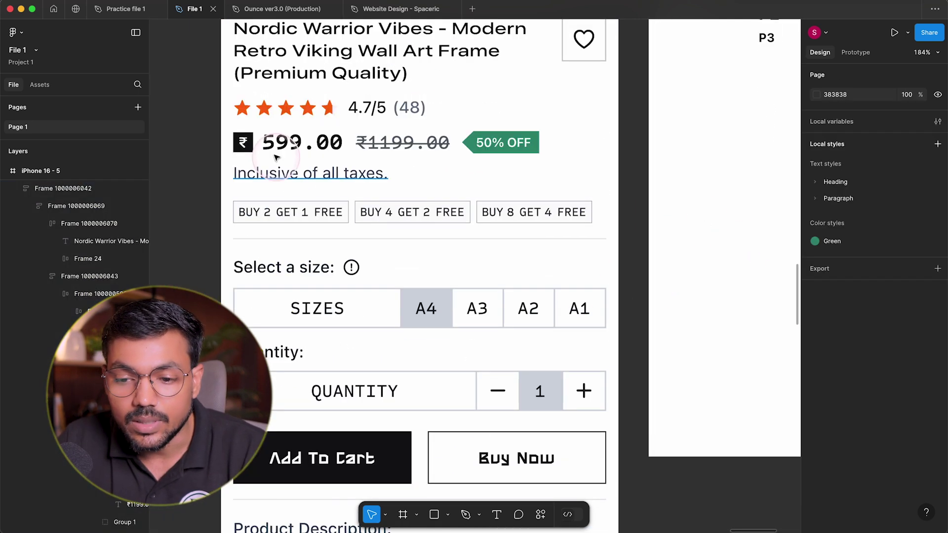
left_click(243, 142, "super")
left_click(380, 446, "shift")
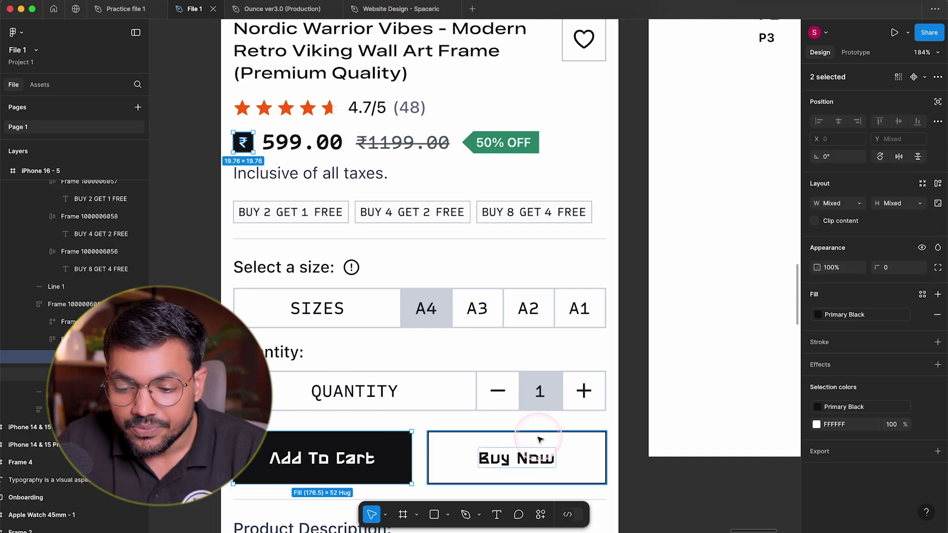
scroll(539, 439, "down", 4)
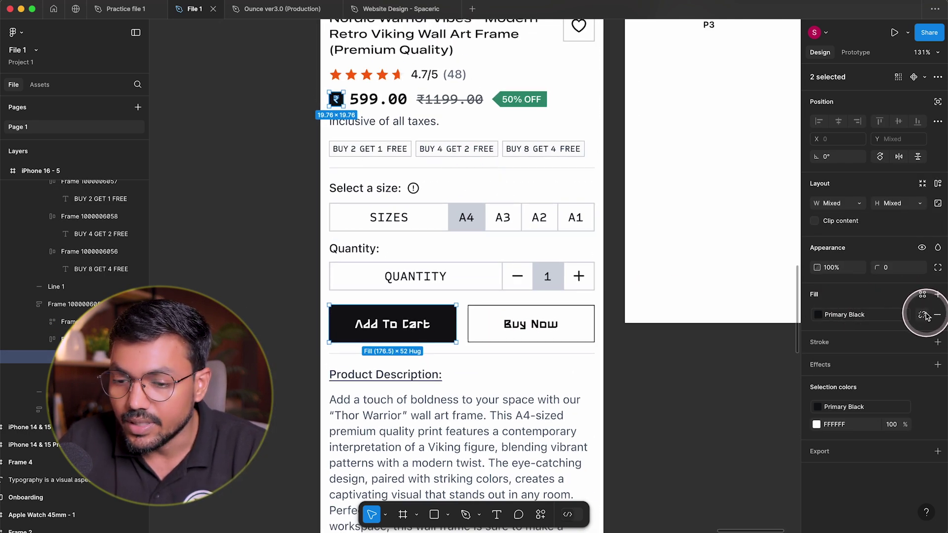
scroll(622, 341, "up", 1)
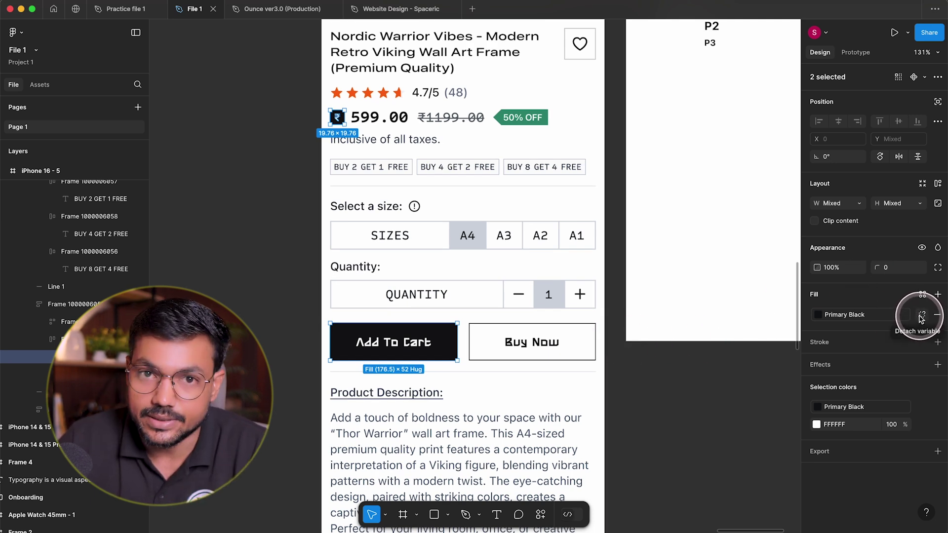
left_click(921, 316)
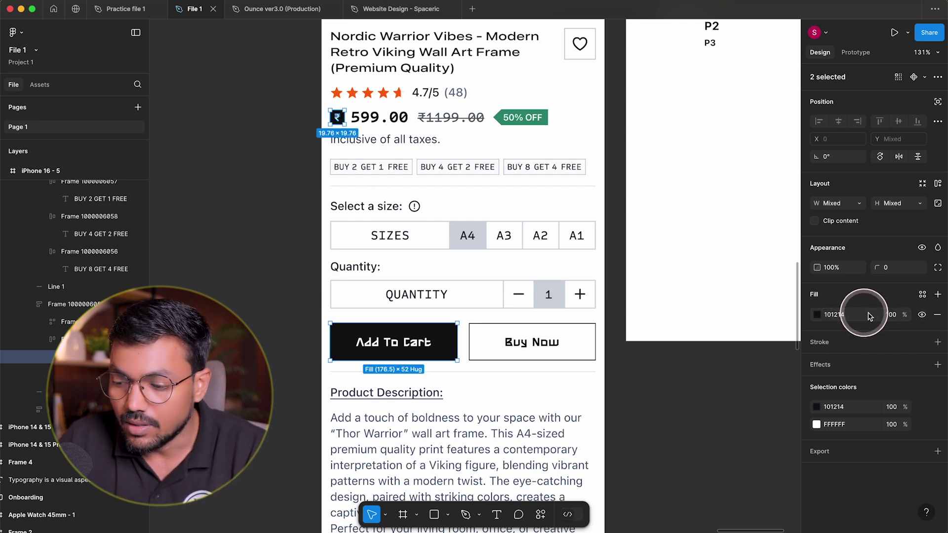
Step: Apply the Green color style to the fills of the rupee symbol box and the Add To Cart button
left_click(922, 296)
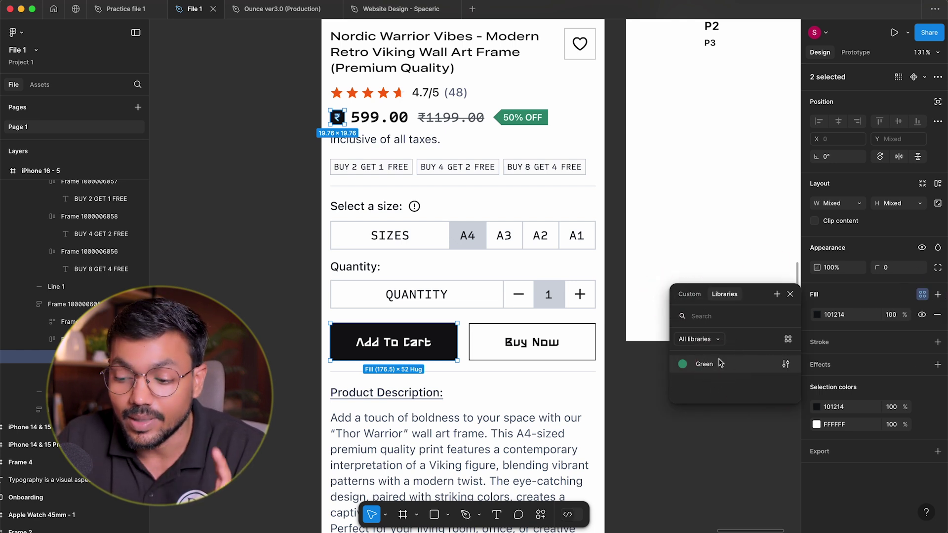
left_click(704, 365)
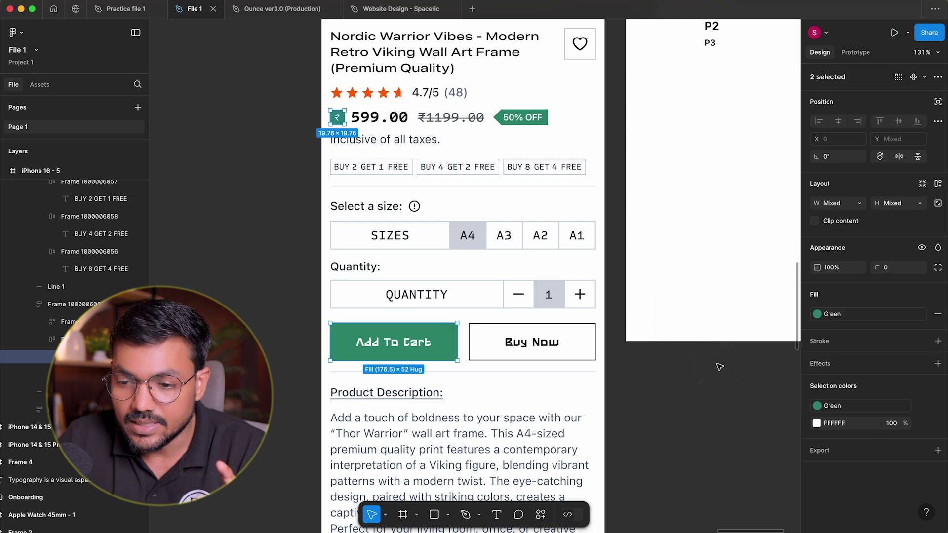
left_click(711, 452)
scroll(712, 424, "up", 1)
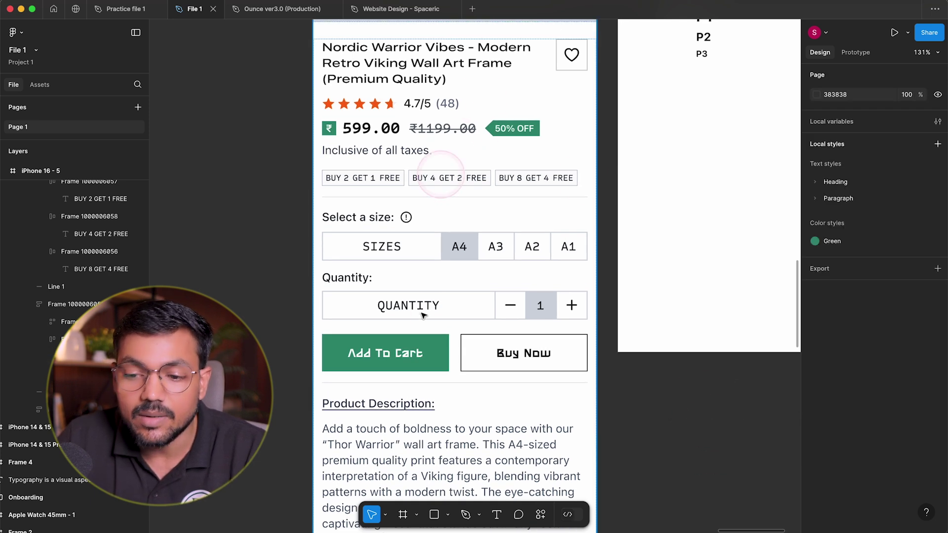
Step: Select the whole iPhone 16 - 5 frame and list all of its selection colors
key("shift+1")
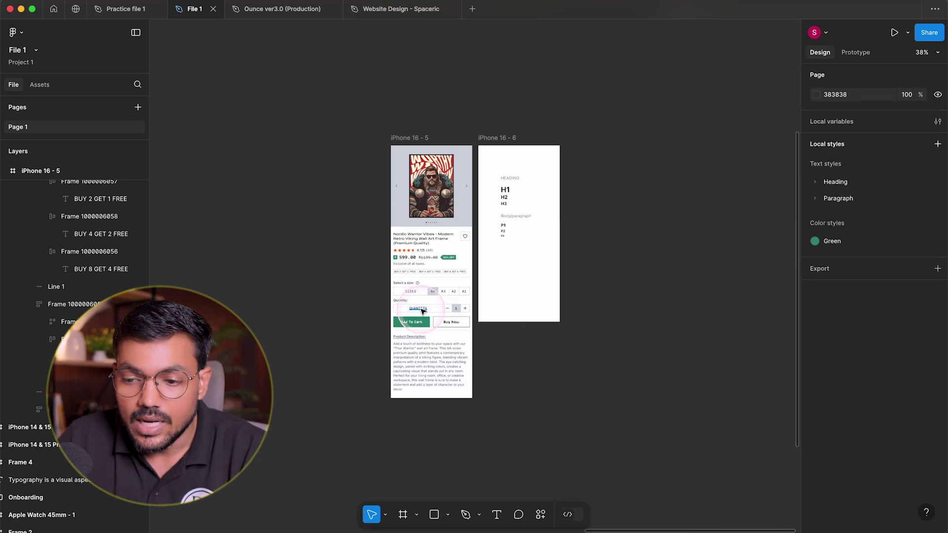
left_click(394, 133)
scroll(945, 345, "down", 4)
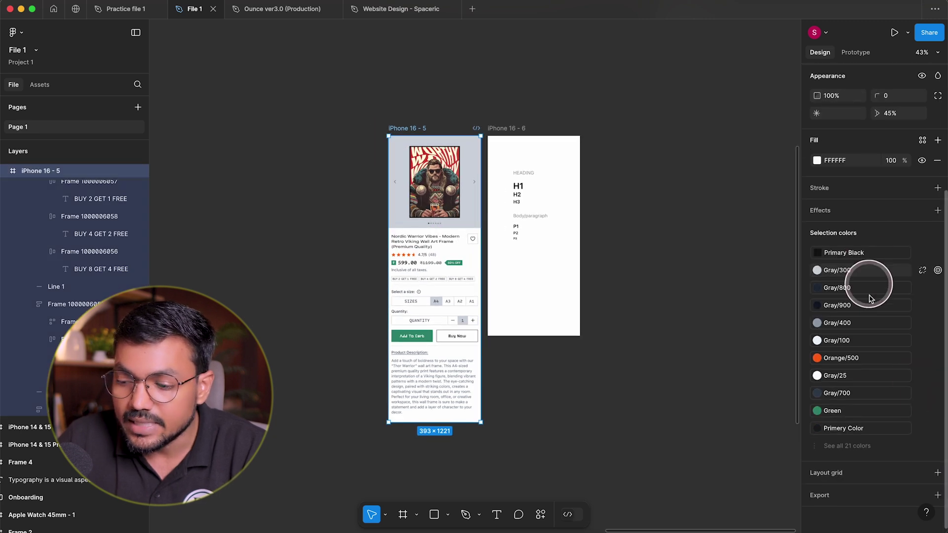
left_click(849, 446)
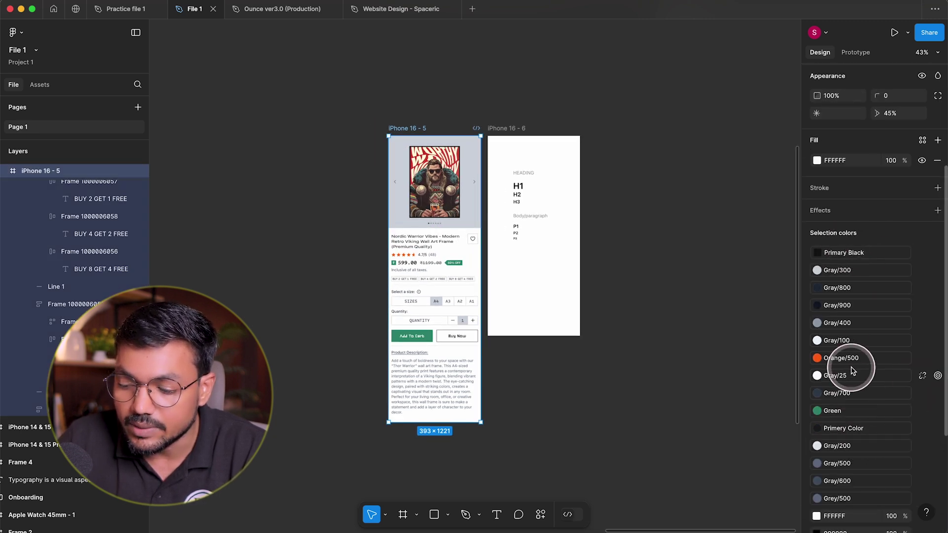
scroll(853, 370, "down", 4)
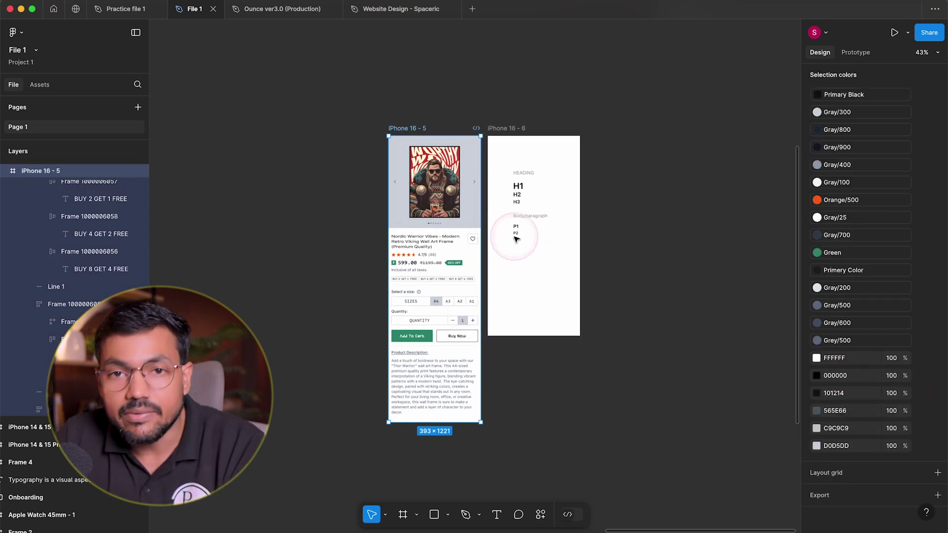
left_click_drag(682, 287, 682, 257)
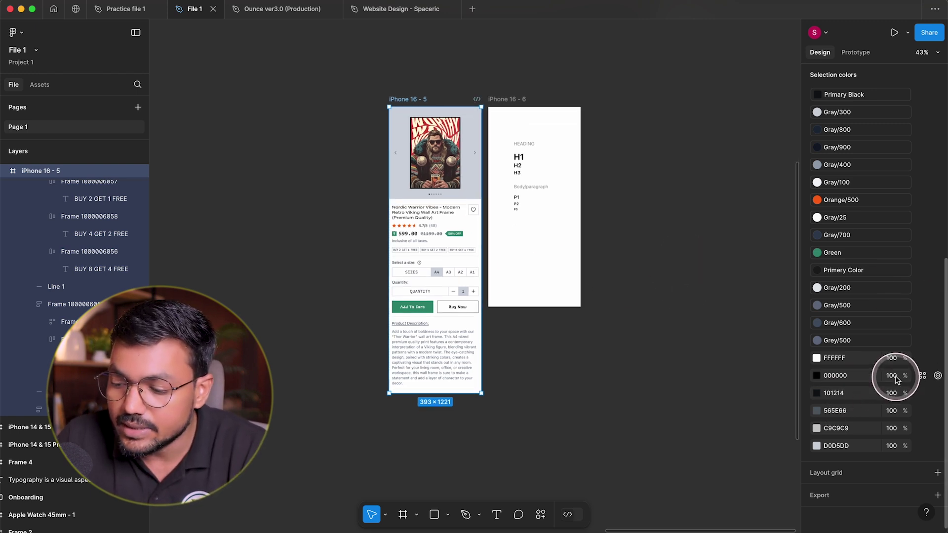
Step: Try replacing the 000000 selection color of the iPhone 16 - 5 frame with the Green color style
left_click(923, 376)
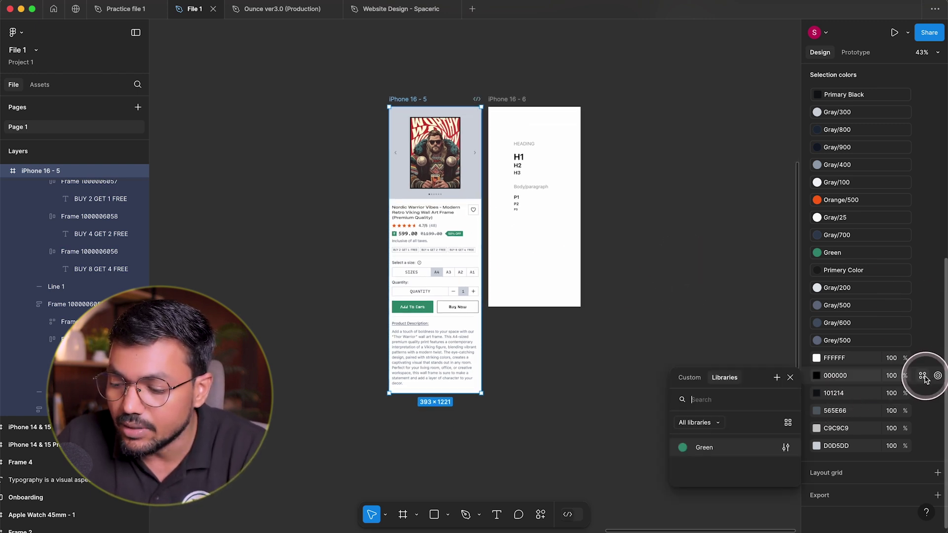
left_click(715, 447)
scroll(447, 252, "up", 3)
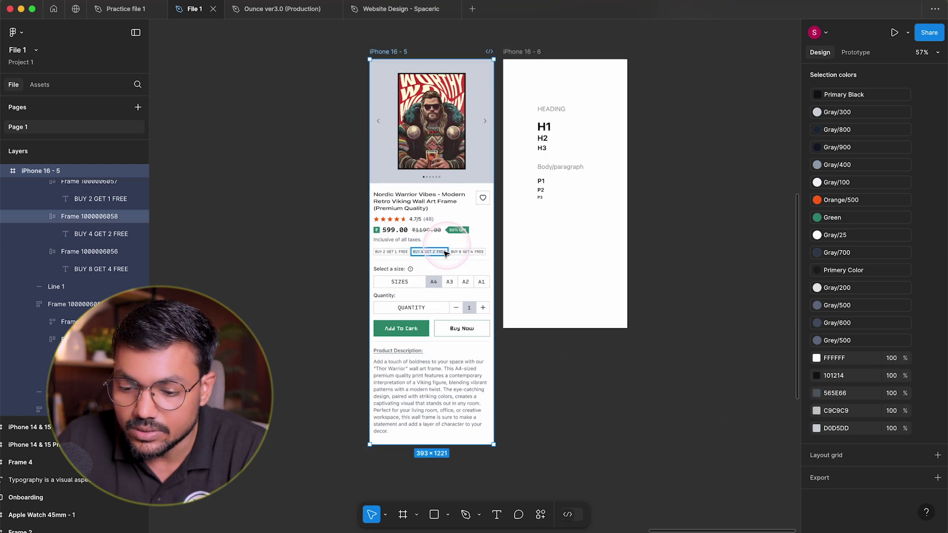
scroll(445, 254, "up", 3)
scroll(884, 387, "up", 3)
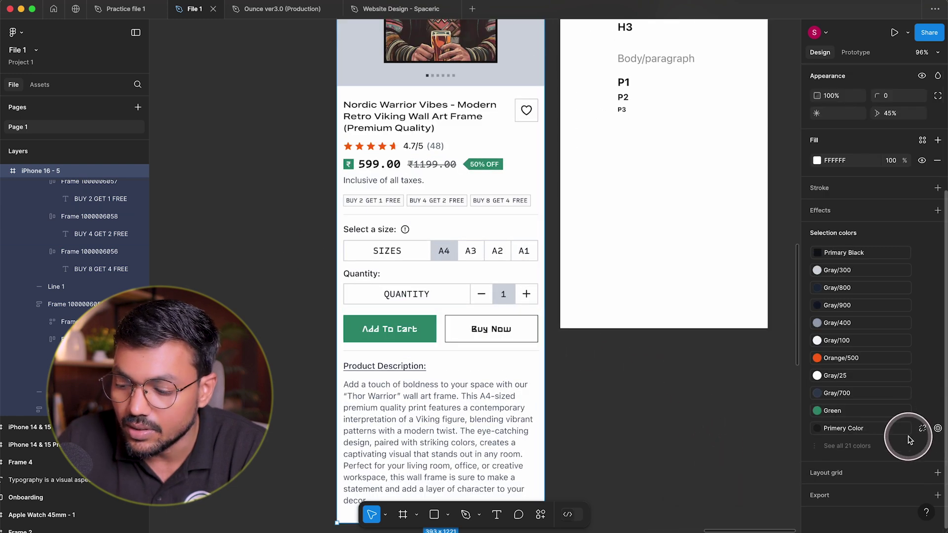
Step: Expand the frame's selection colors again and select the objects that use 000000
left_click(861, 445)
scroll(884, 430, "down", 3)
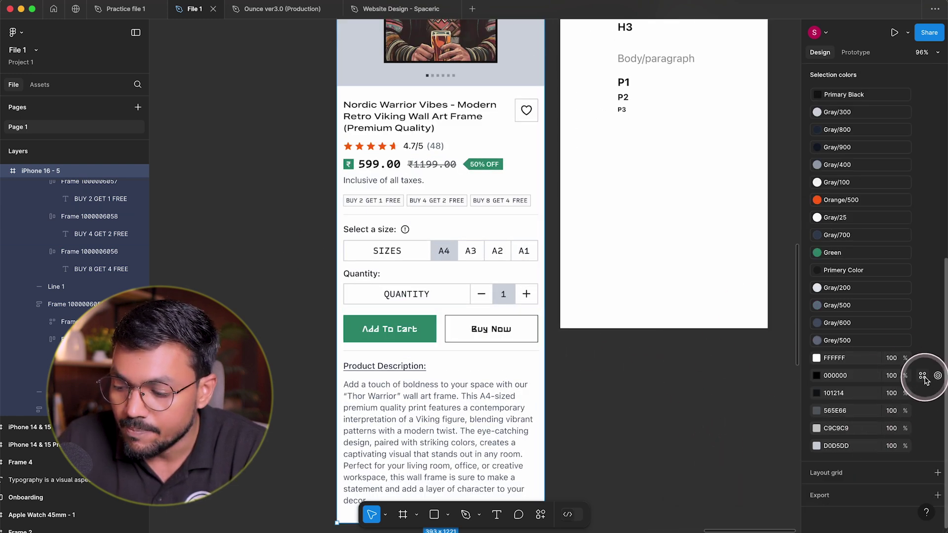
left_click(938, 375)
scroll(318, 254, "down", 3)
scroll(394, 260, "up", 3)
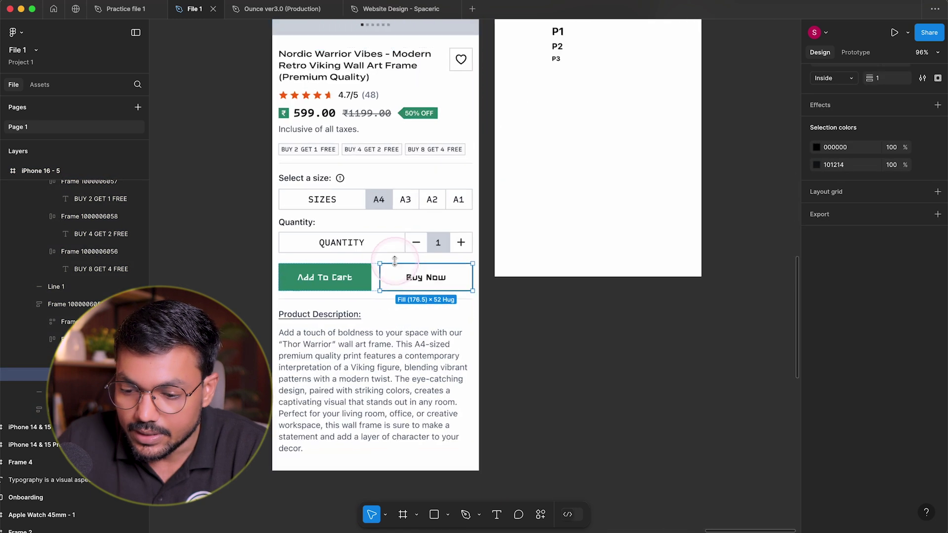
Step: Replace both selection colors of the Buy Now button, 000000 and 101214, with the Green color style
scroll(394, 260, "up", 5)
key("shift+2")
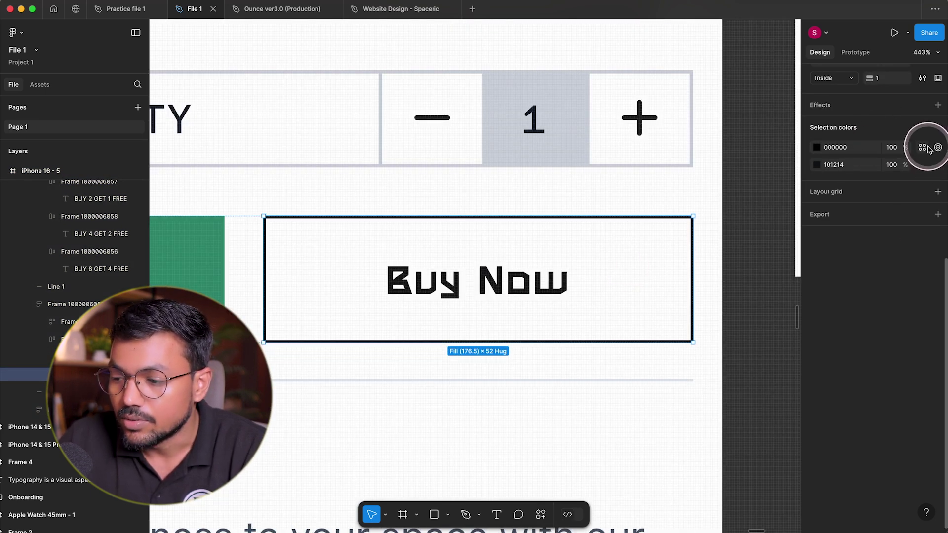
left_click(927, 148)
left_click(704, 215)
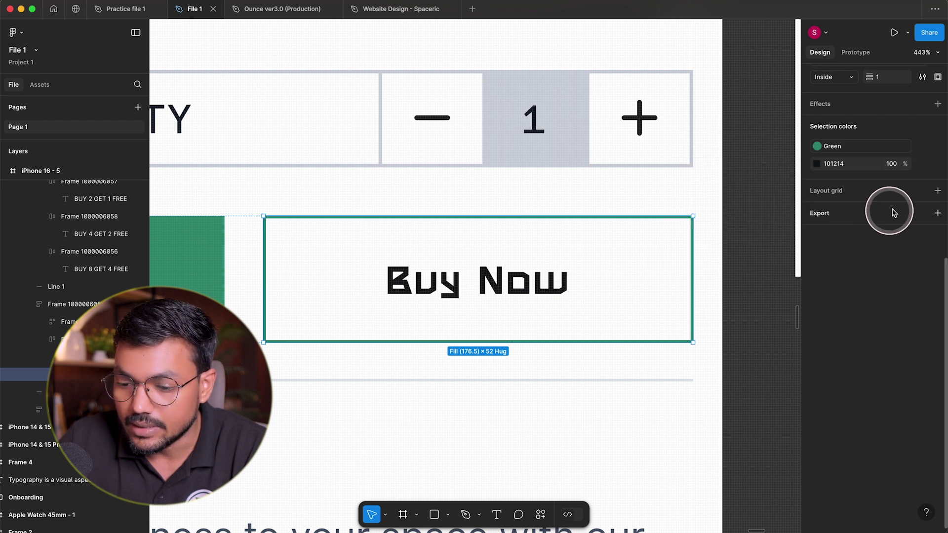
left_click(922, 164)
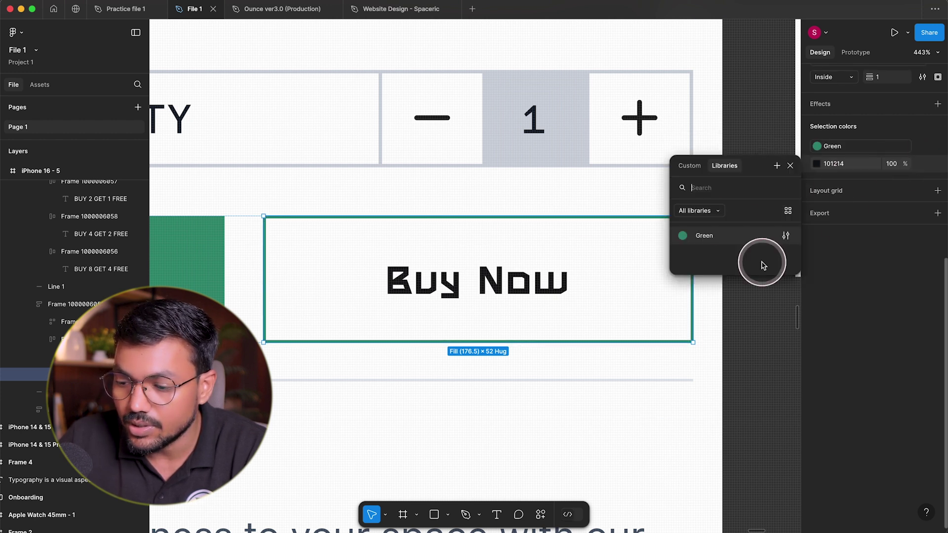
left_click(730, 234)
left_click(741, 231)
scroll(745, 231, "down", 5)
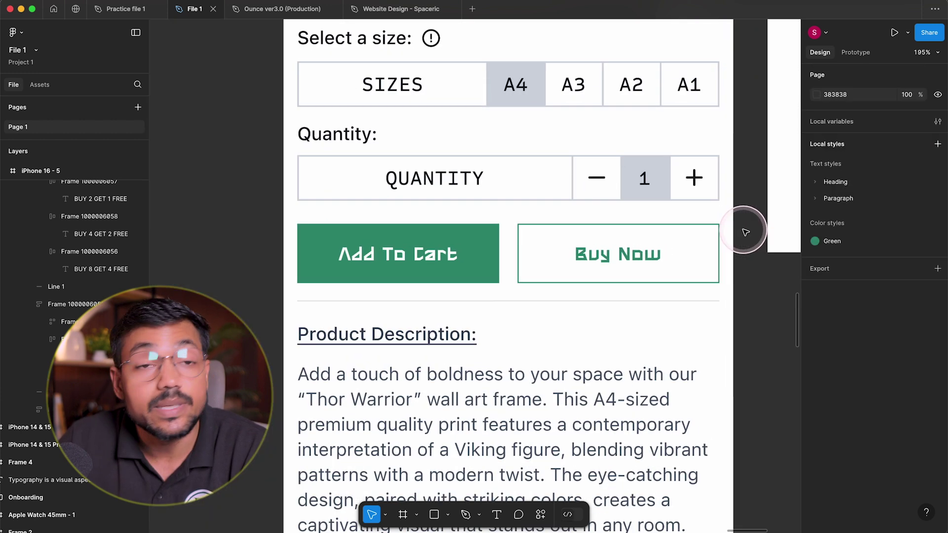
scroll(745, 229, "up", 2)
scroll(719, 311, "down", 2)
scroll(674, 256, "up", 3)
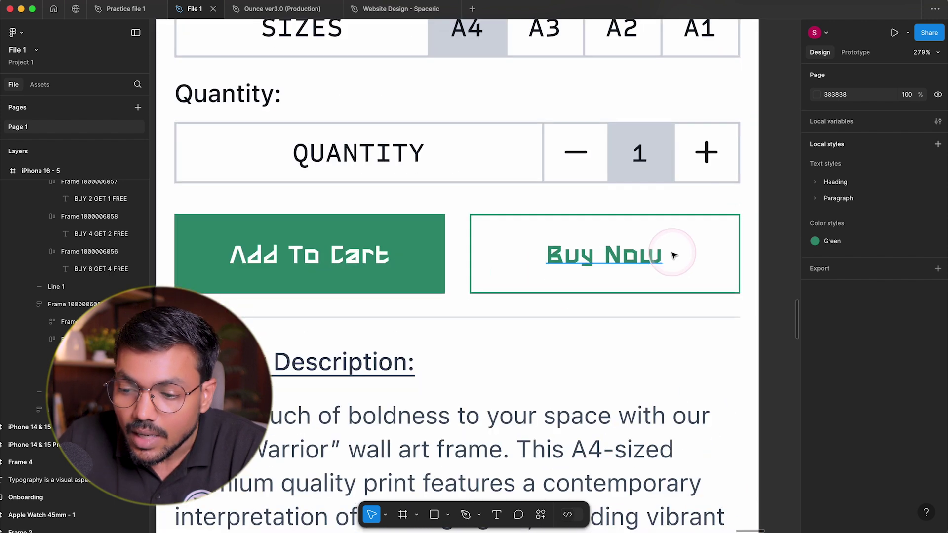
left_click(674, 255)
scroll(670, 311, "down", 2)
left_click(696, 318)
scroll(697, 334, "up", 1)
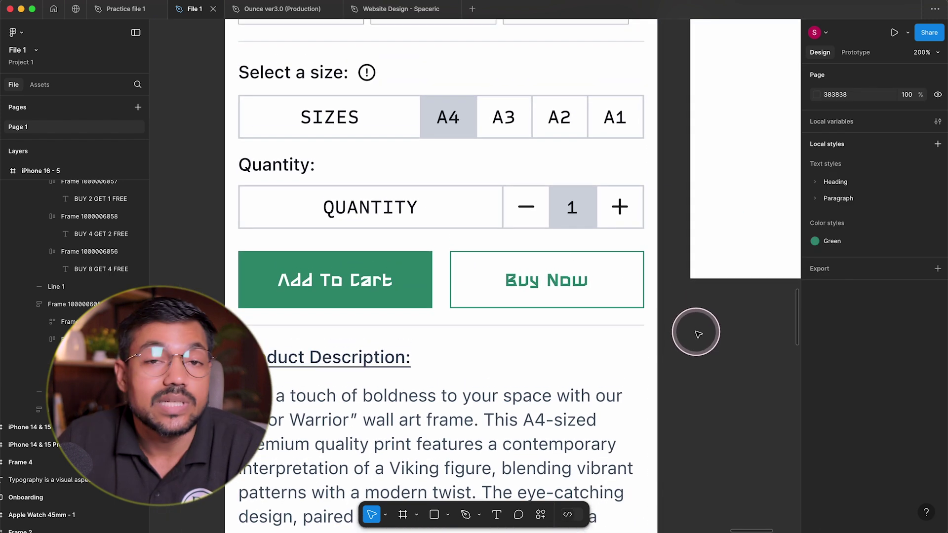
left_click(931, 241)
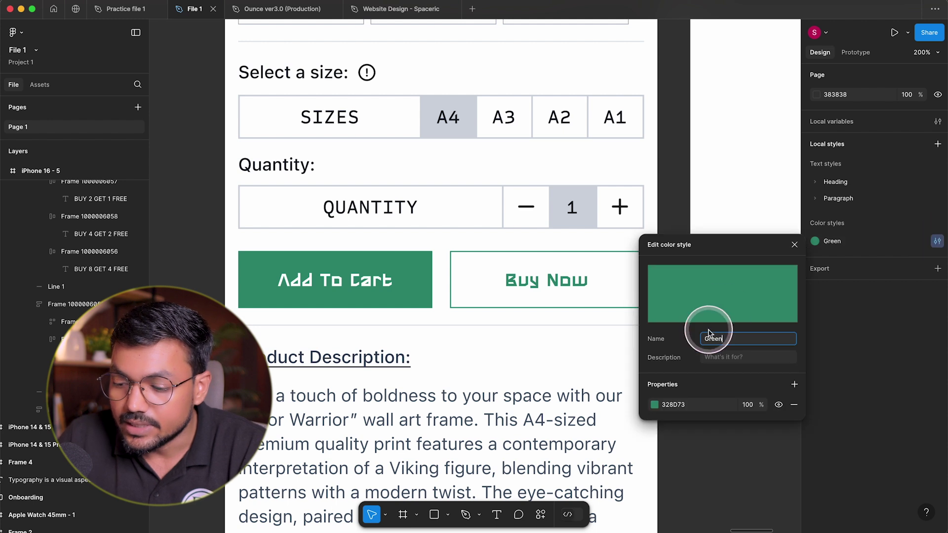
left_click(653, 405)
scroll(434, 237, "down", 5)
left_click(433, 232)
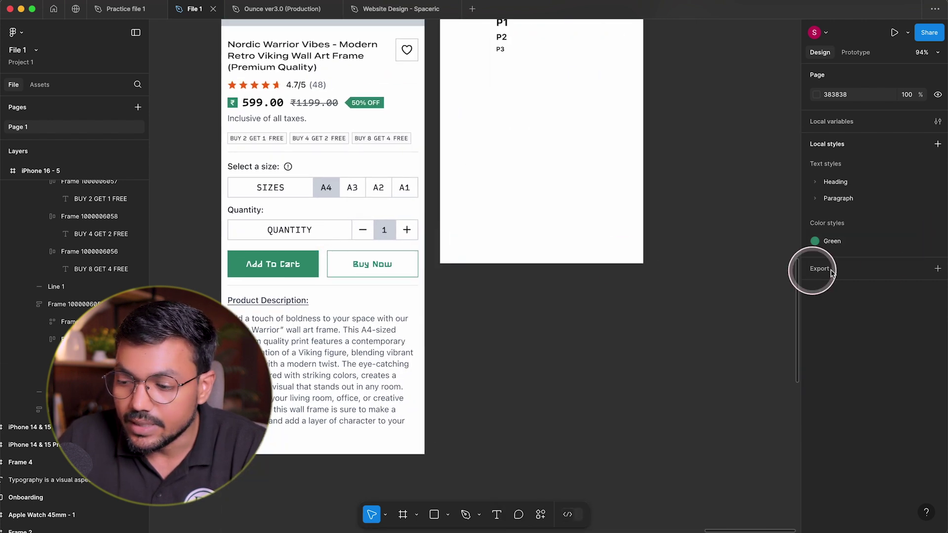
Step: Edit the Green color style and change its color from green to a red shade
left_click(936, 241)
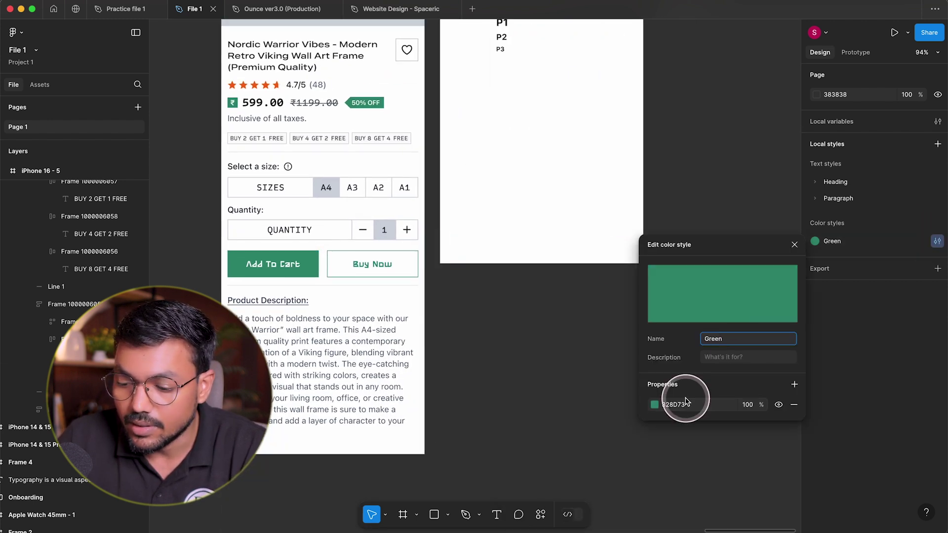
left_click(654, 404)
left_click_drag(567, 403, 542, 404)
left_click(580, 273)
scroll(580, 272, "up", 3)
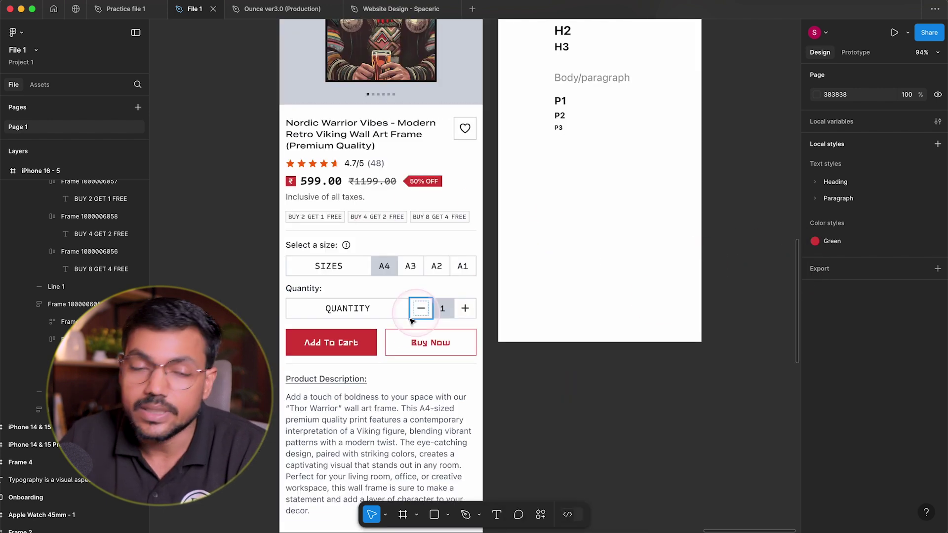
scroll(606, 367, "left", 2)
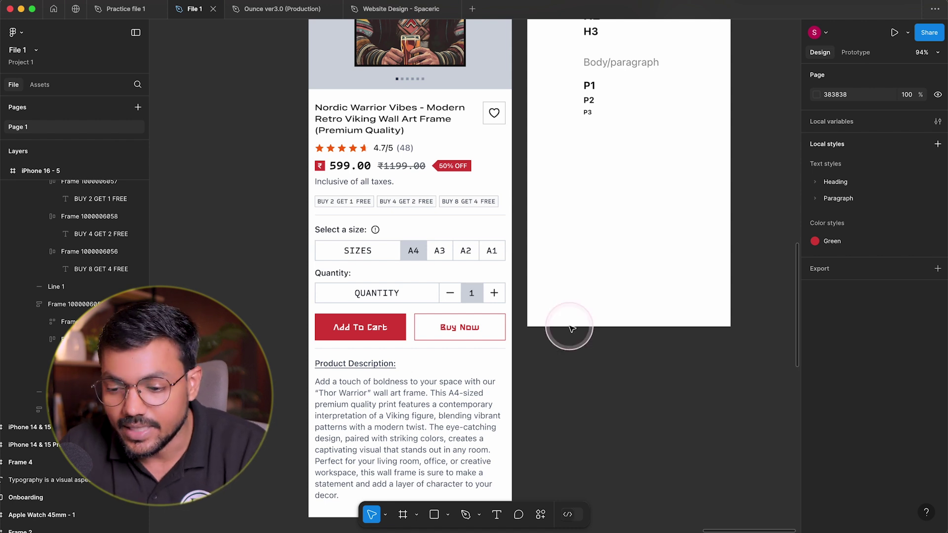
Step: Undo the Green style's recoloring and its use on the Buy Now button, Add To Cart button and rupee symbol box
key("super+z")
key("super+z")
key("super+z")
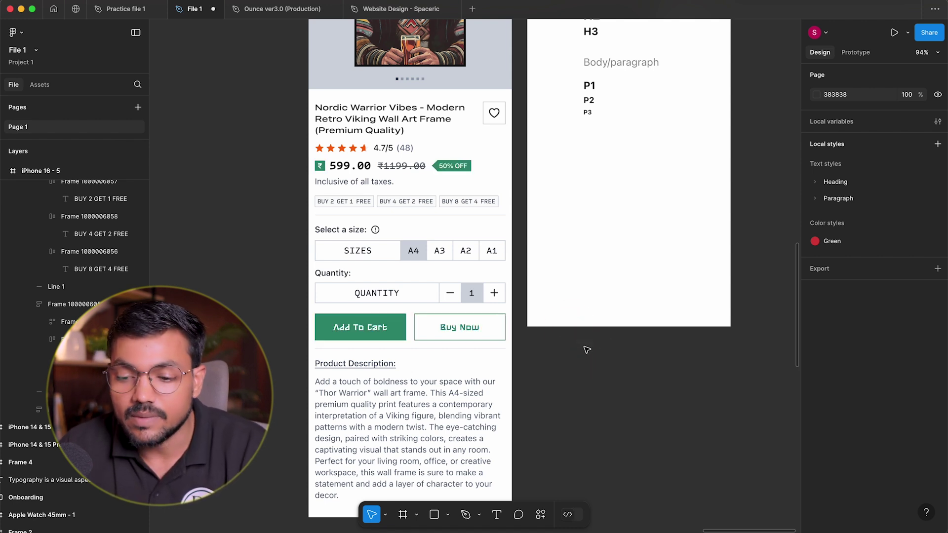
scroll(588, 381, "up", 2)
scroll(387, 268, "down", 2)
scroll(376, 307, "up", 2)
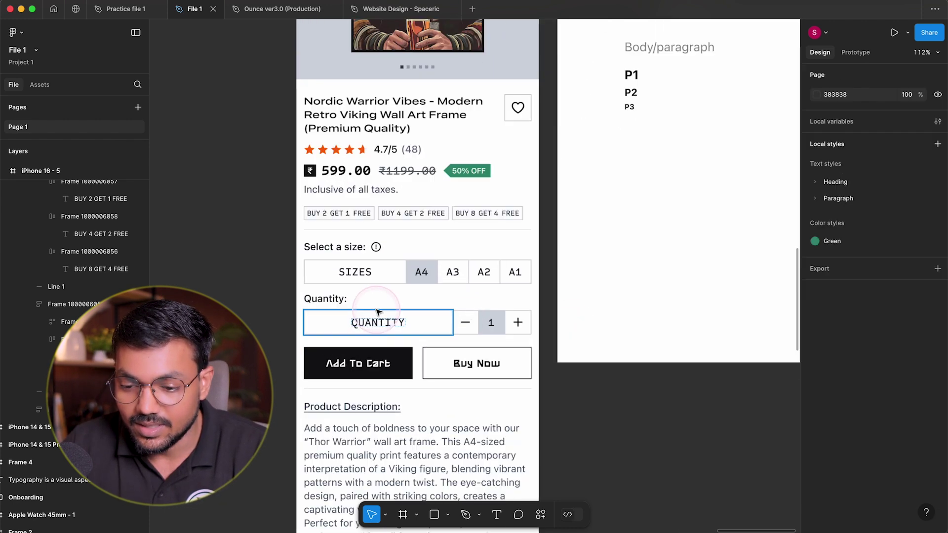
key("super+z")
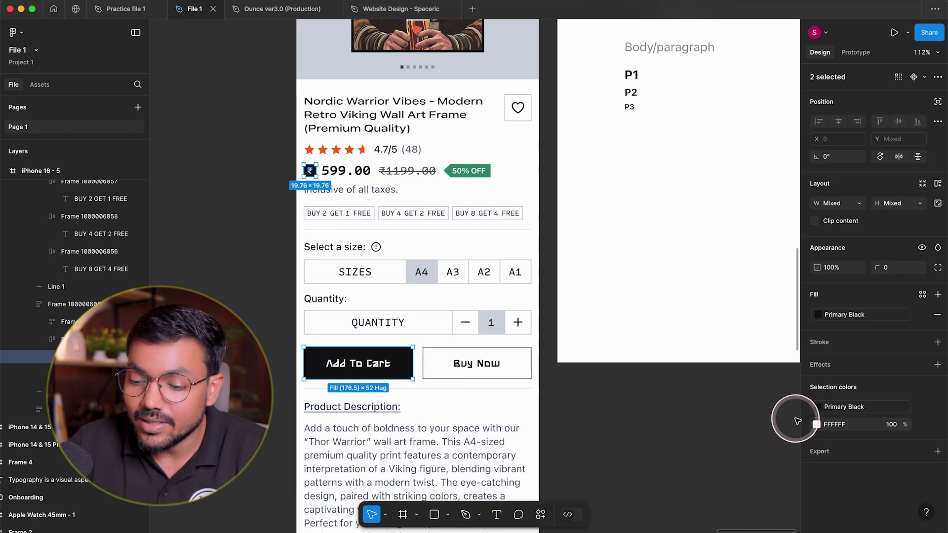
left_click(613, 396)
scroll(610, 345, "up", 2)
scroll(316, 229, "down", 5)
scroll(719, 247, "up", 3)
scroll(578, 222, "down", 1)
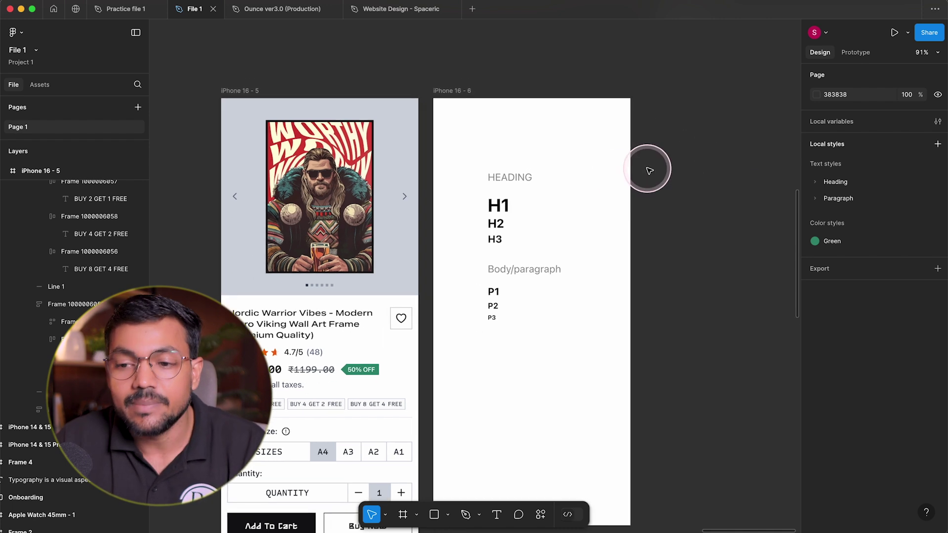
scroll(612, 107, "up", 2)
scroll(612, 107, "right", 1)
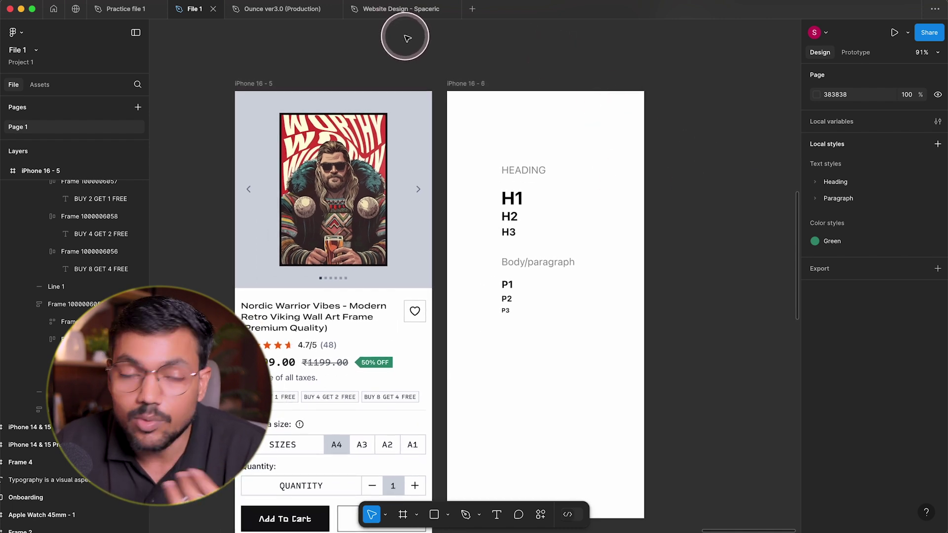
Step: Switch to the Ounce ver3.0 (Production) file, look over its color styles, collapse the Shades group and expand the Blue group
scroll(413, 66, "left", 2)
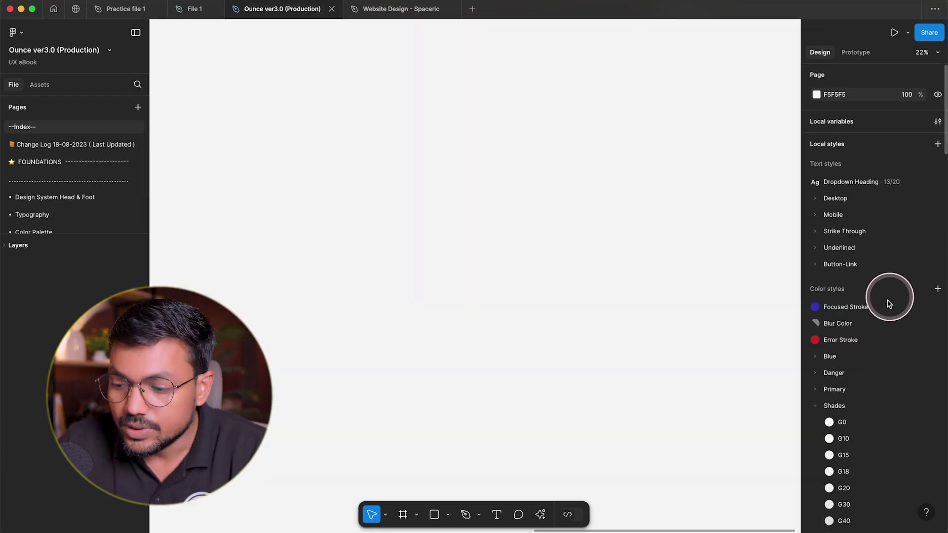
scroll(846, 277, "down", 10)
scroll(833, 175, "up", 10)
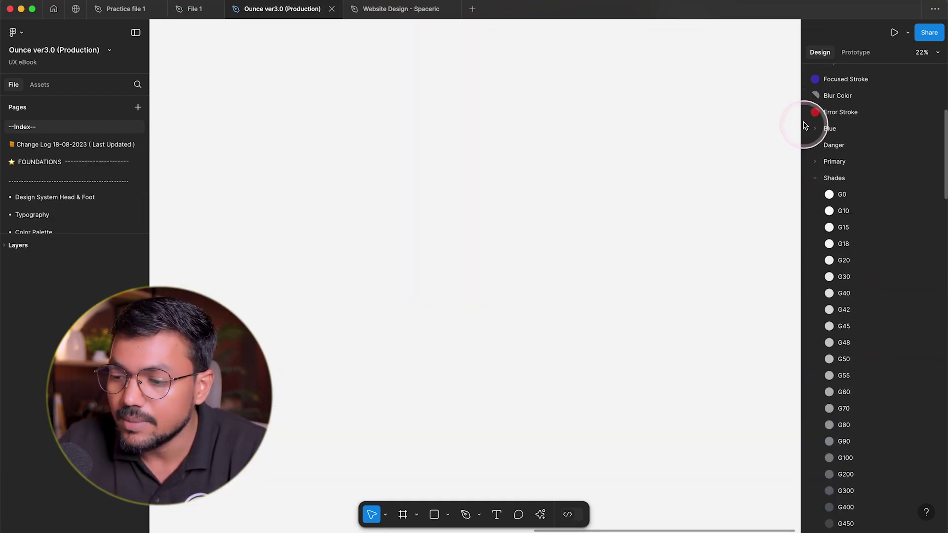
left_click(828, 212, "alt")
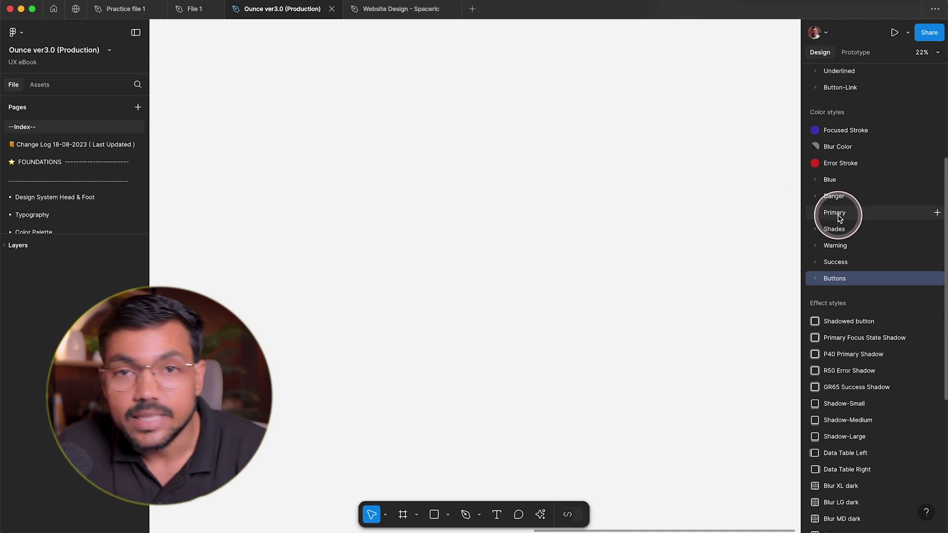
left_click_drag(845, 281, 815, 186)
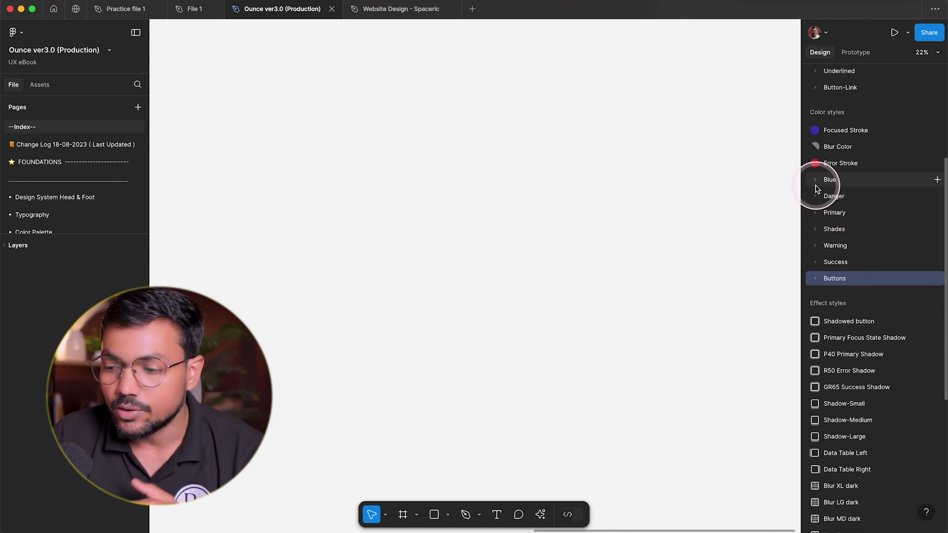
left_click(816, 186)
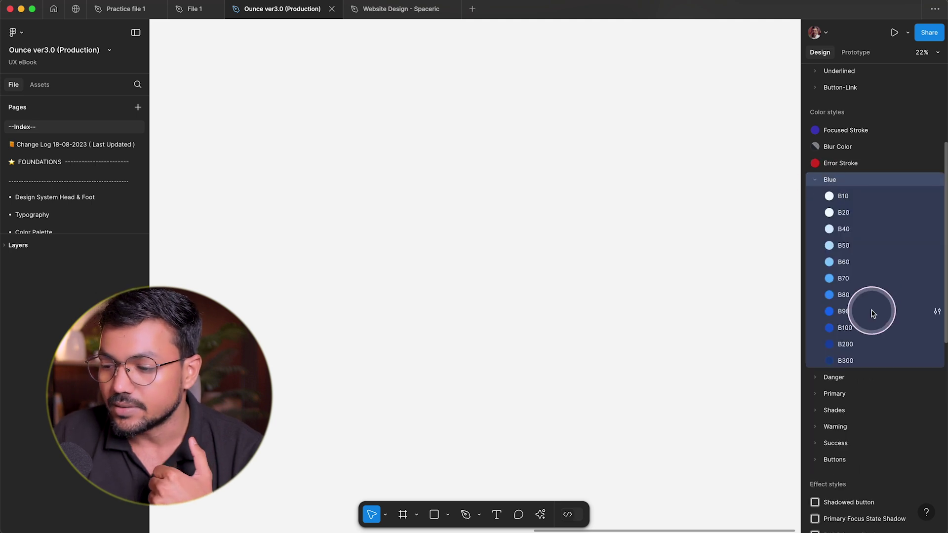
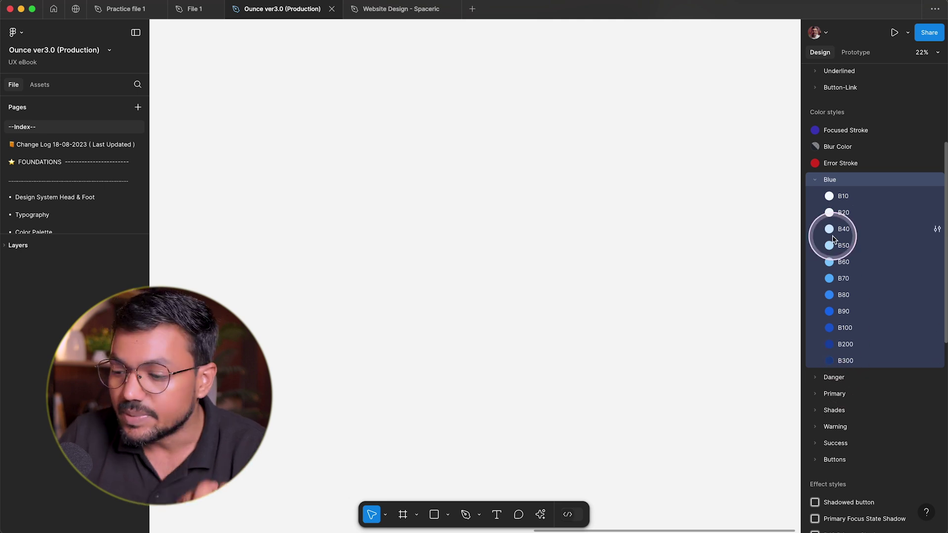
Step: Collapse the Blue group and examine the shades in the Danger, Primary and Success color style groups
left_click(814, 183)
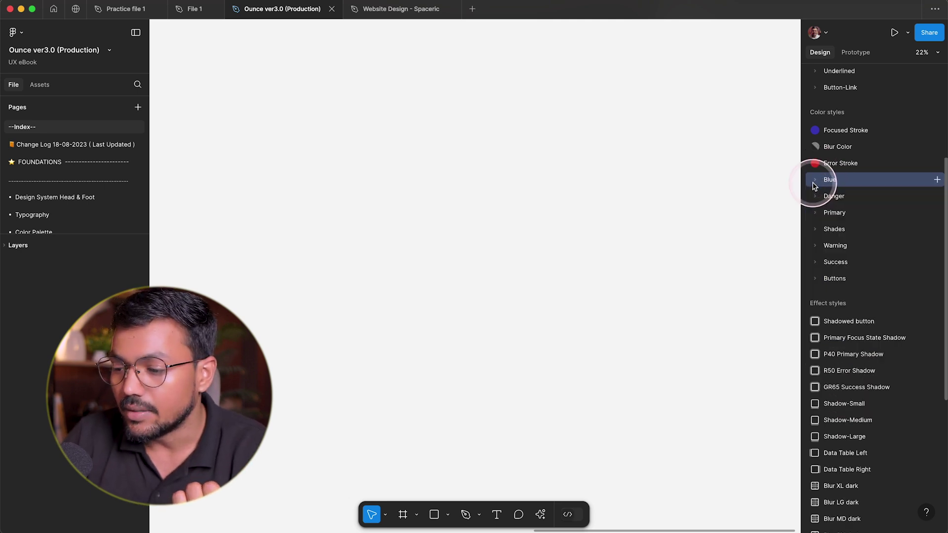
left_click(816, 197)
left_click(842, 220)
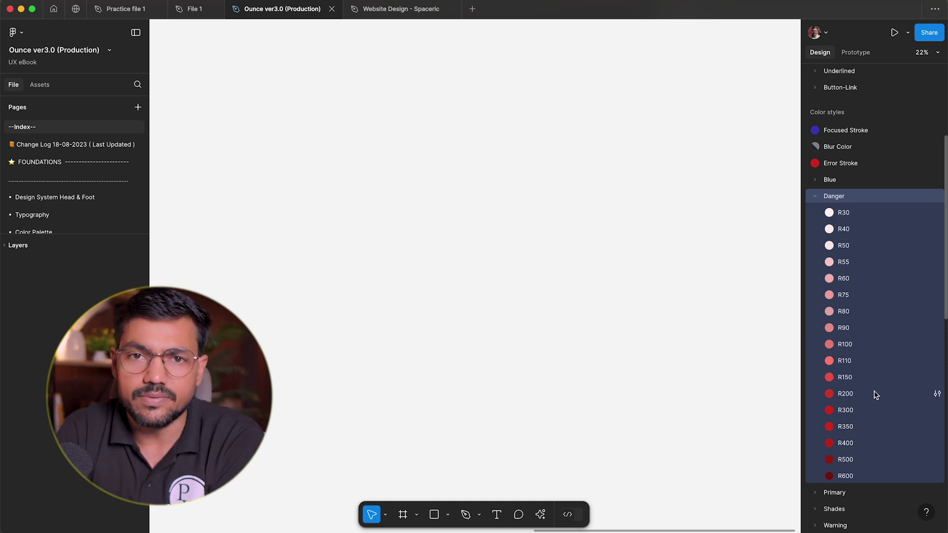
scroll(875, 393, "down", 3)
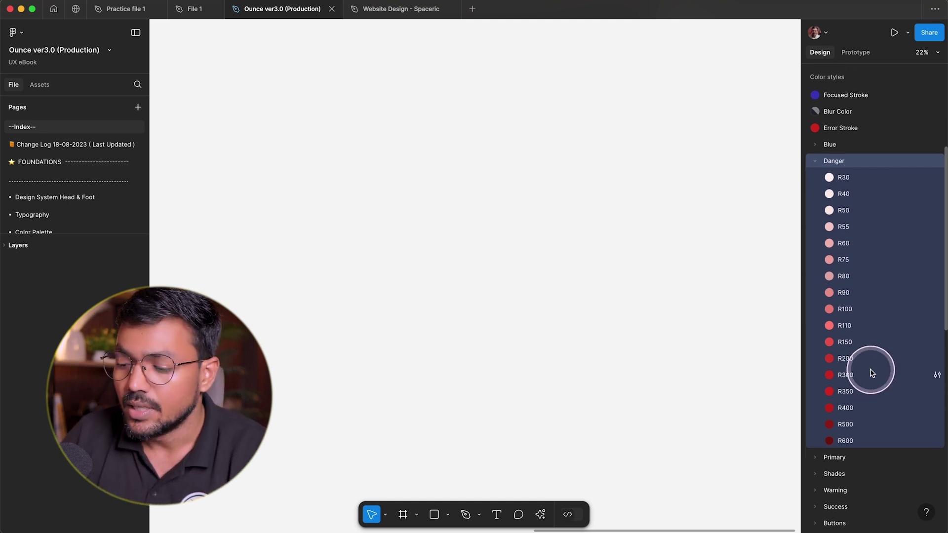
left_click(814, 129)
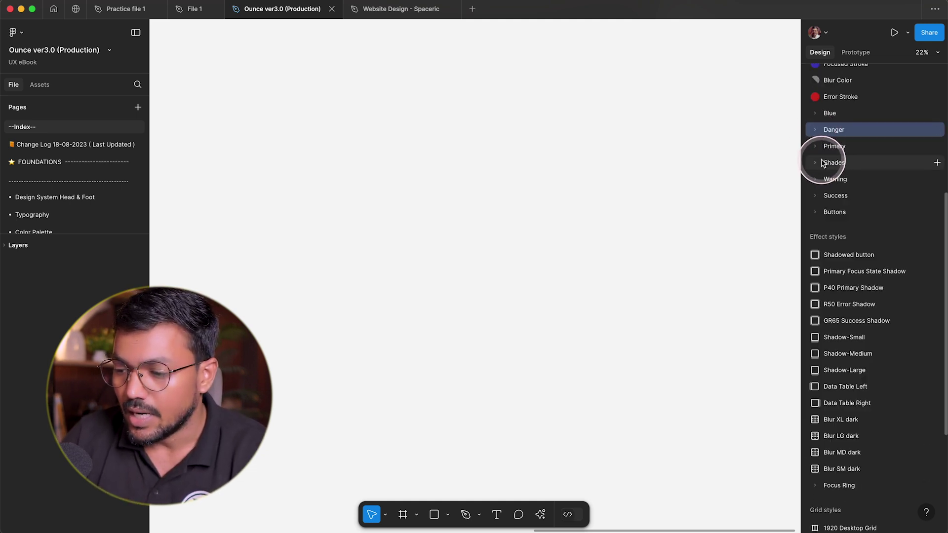
left_click(815, 146)
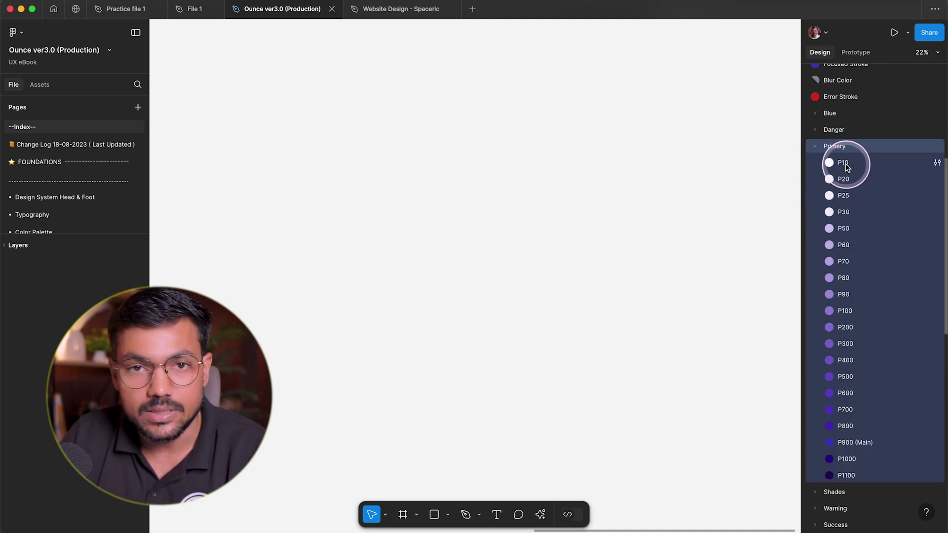
left_click(814, 147)
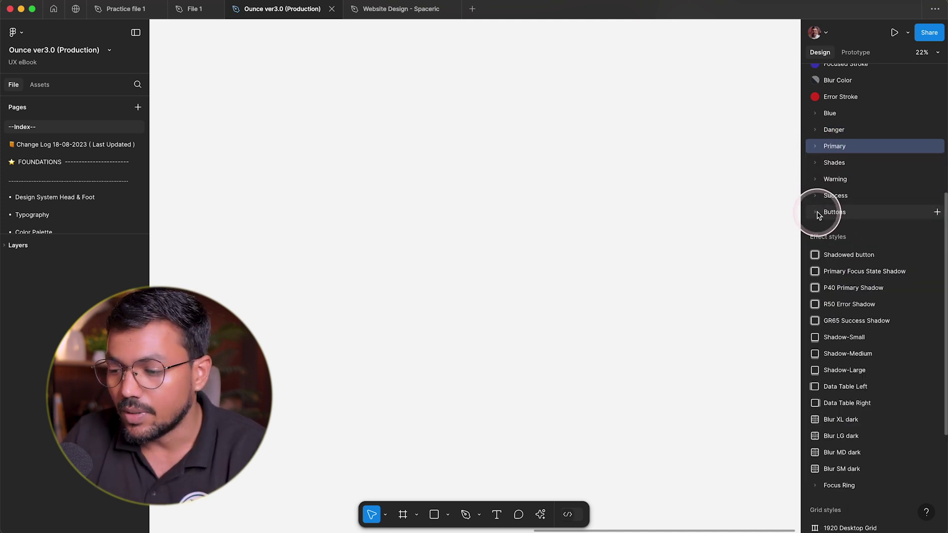
left_click(816, 196)
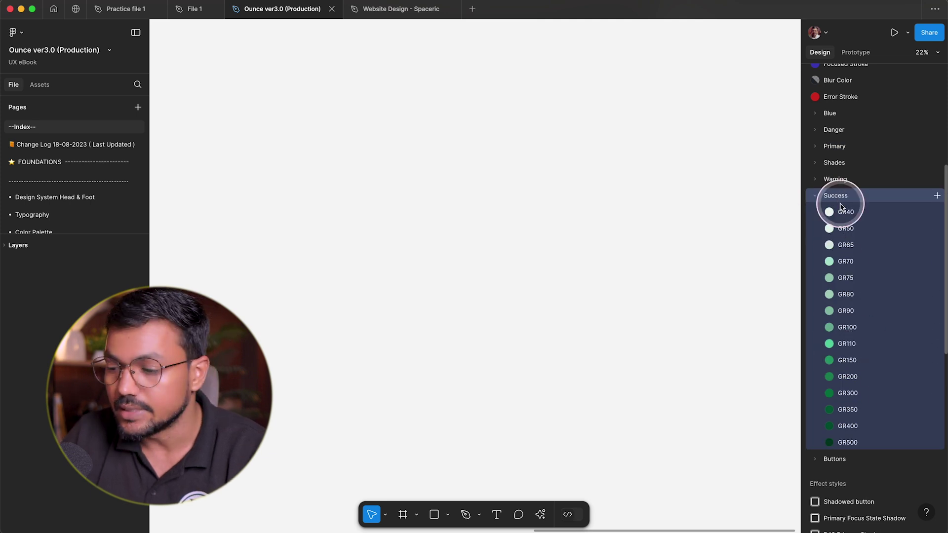
Step: Draw a new frame about 1111 × 1042 on the empty canvas of the --Index-- page
left_click(563, 302)
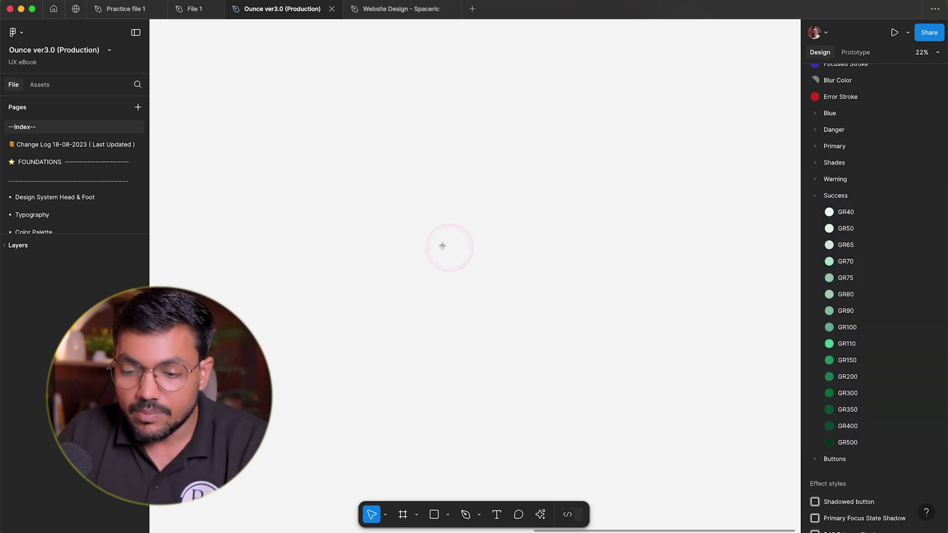
key("f")
left_click_drag(473, 264, 339, 138)
scroll(380, 187, "up", 5)
left_click_drag(385, 186, 450, 215)
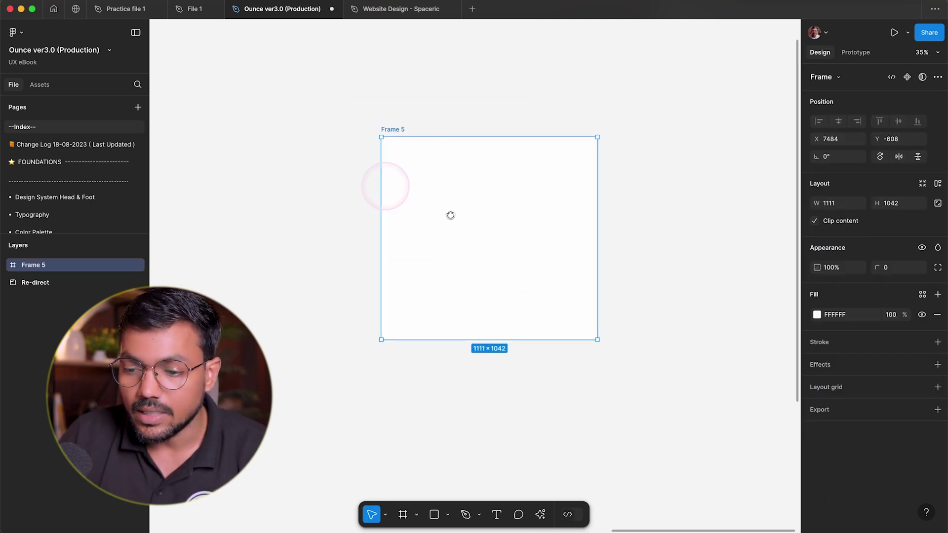
Step: Apply the B200 color style from the Blue group to the new frame's fill
left_click(922, 295)
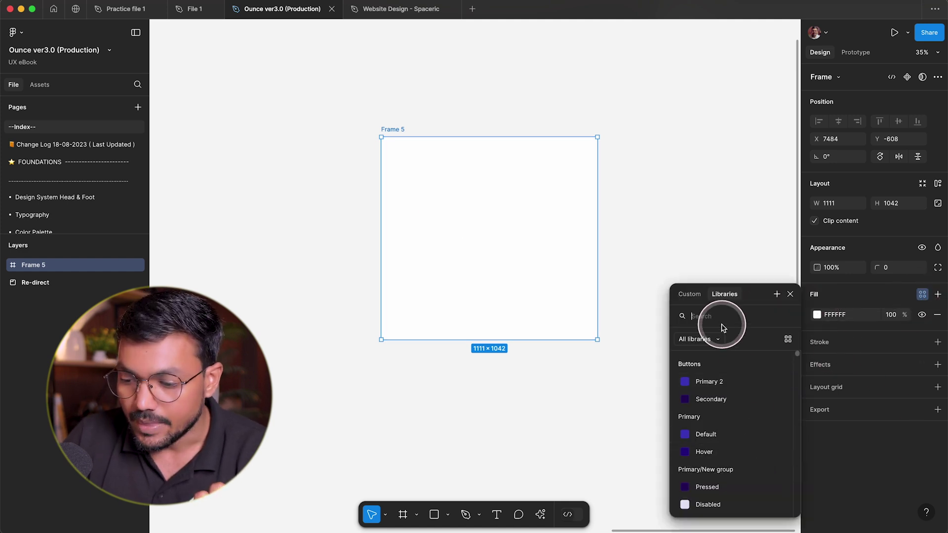
scroll(723, 449, "down", 10)
scroll(723, 453, "down", 10)
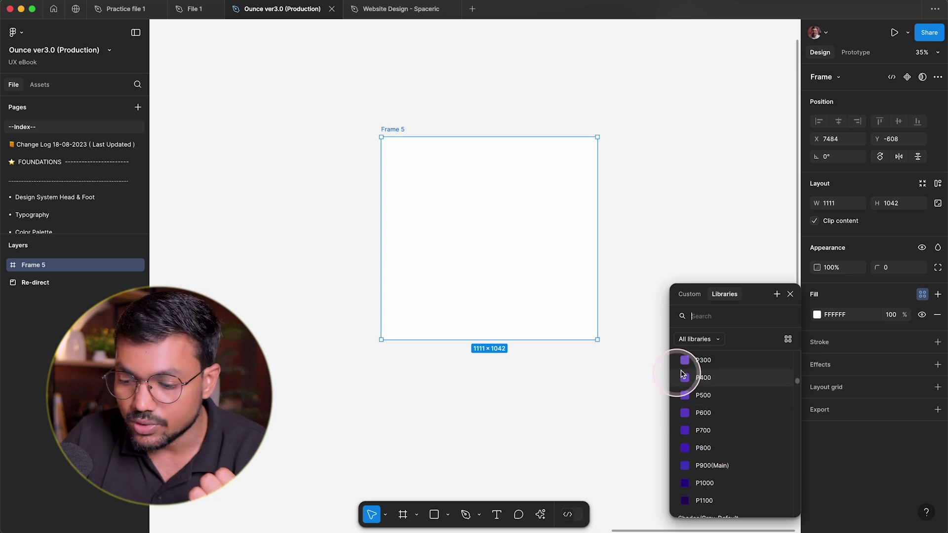
scroll(716, 448, "down", 10)
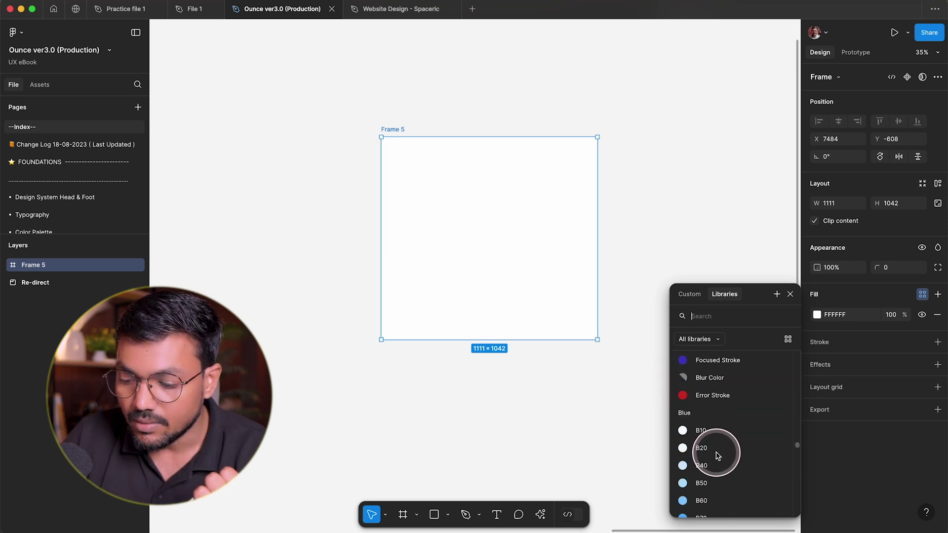
scroll(725, 457, "down", 4)
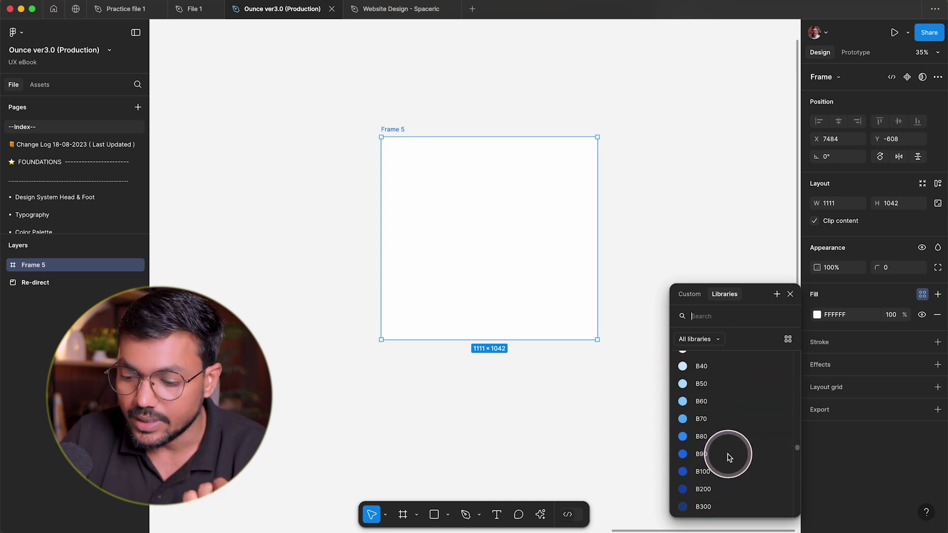
scroll(726, 410, "up", 5)
scroll(755, 472, "down", 8)
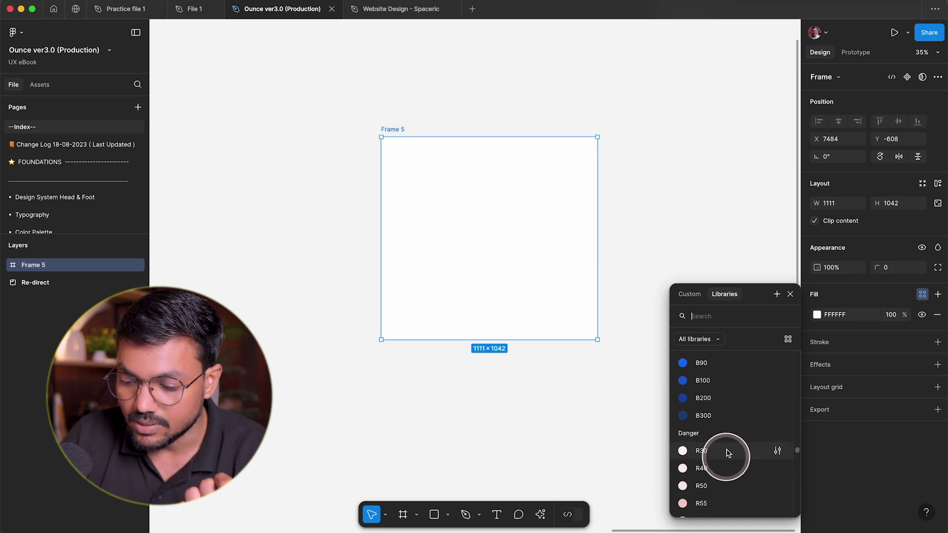
left_click(716, 399)
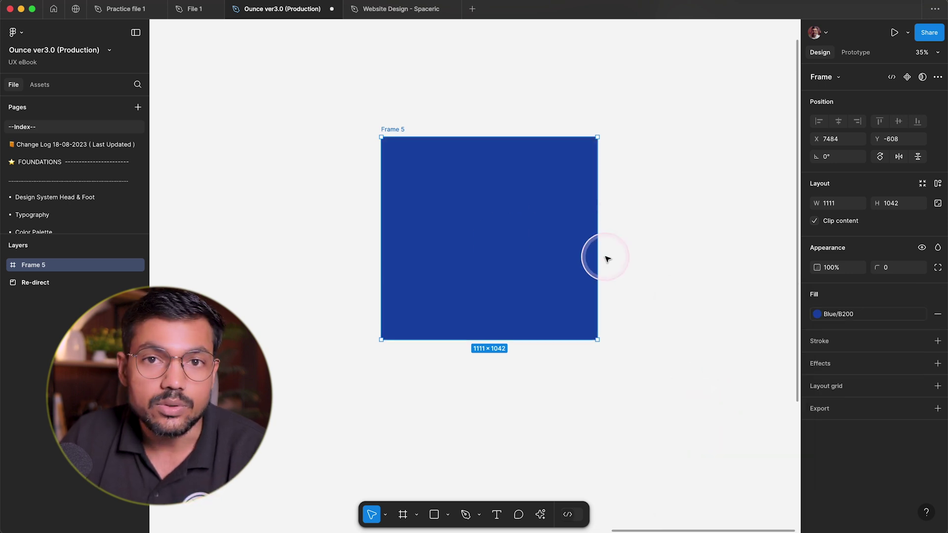
Step: Search the library colors for r400 and set the frame's fill to Danger/R400
left_click(846, 312)
scroll(691, 474, "down", 5)
left_click(710, 335)
type("r400")
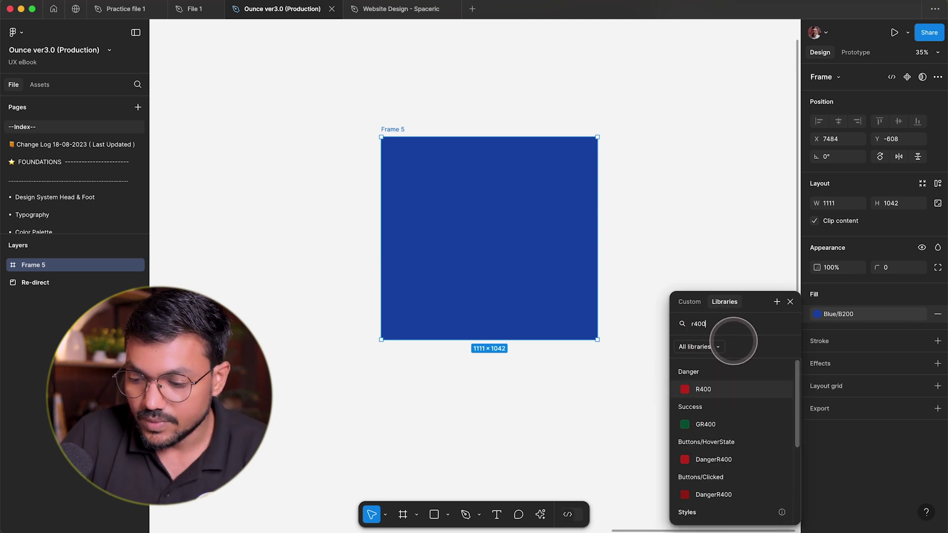
left_click(709, 405)
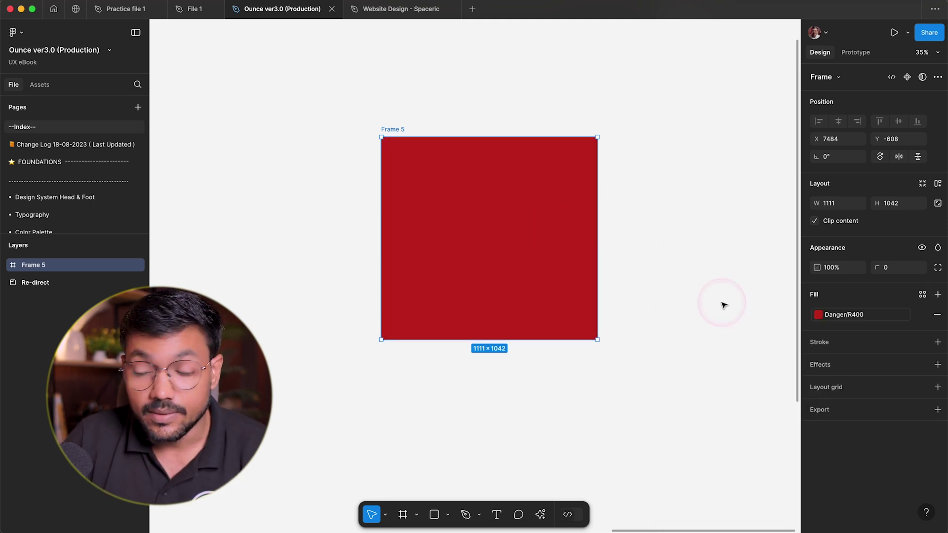
left_click(749, 325)
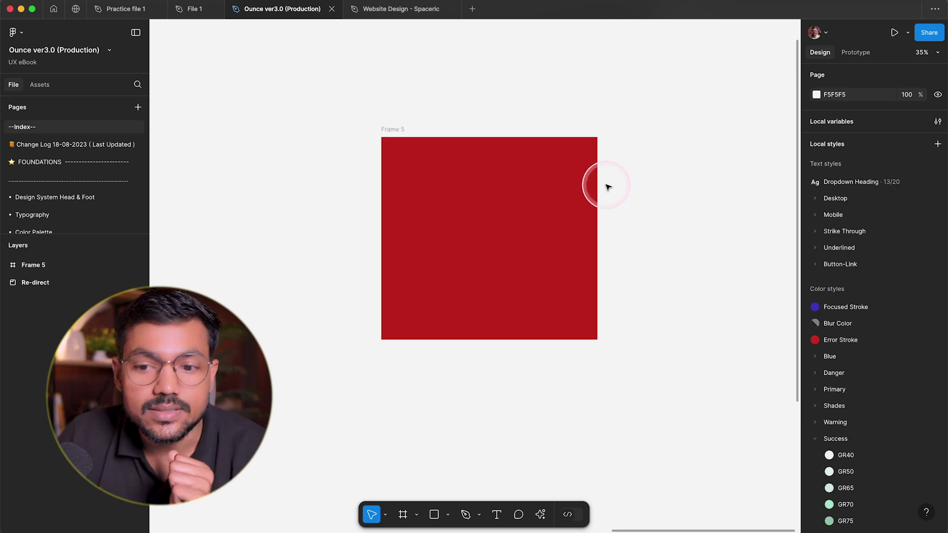
Step: Delete the red Frame 5 from the canvas
left_click(543, 275)
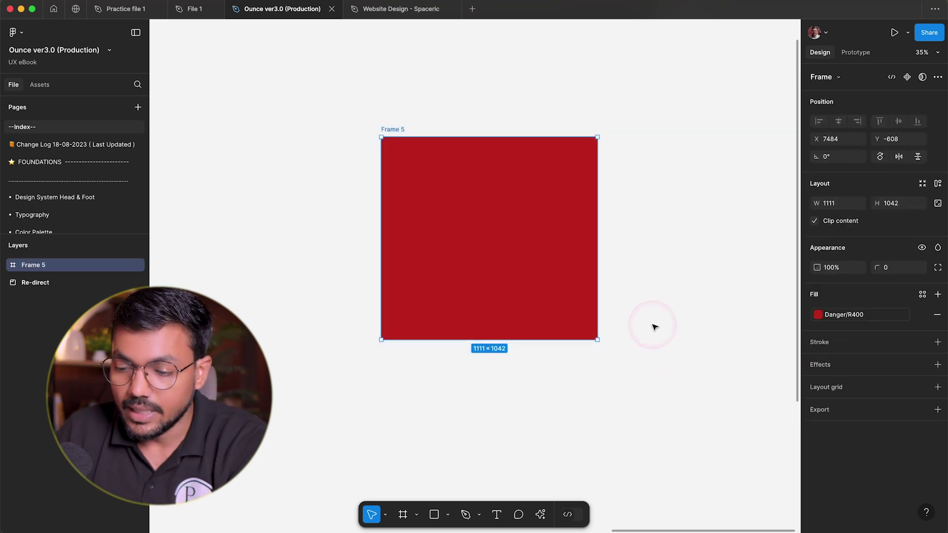
key("BackSpace")
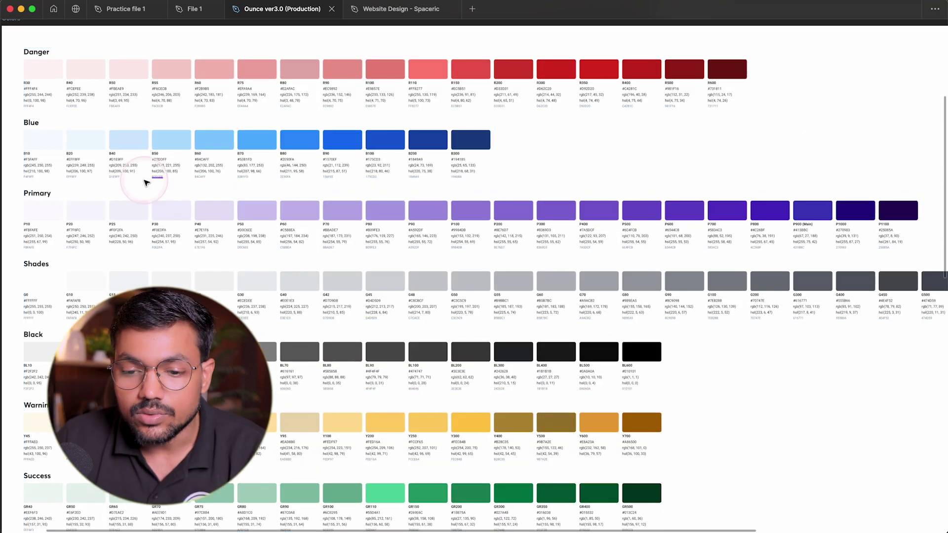
Step: Examine the colour palette page, including the Primary, Shades, Black and Warning swatches with their names and colour codes
scroll(143, 182, "up", 10)
scroll(351, 261, "right", 4)
scroll(351, 260, "down", 1)
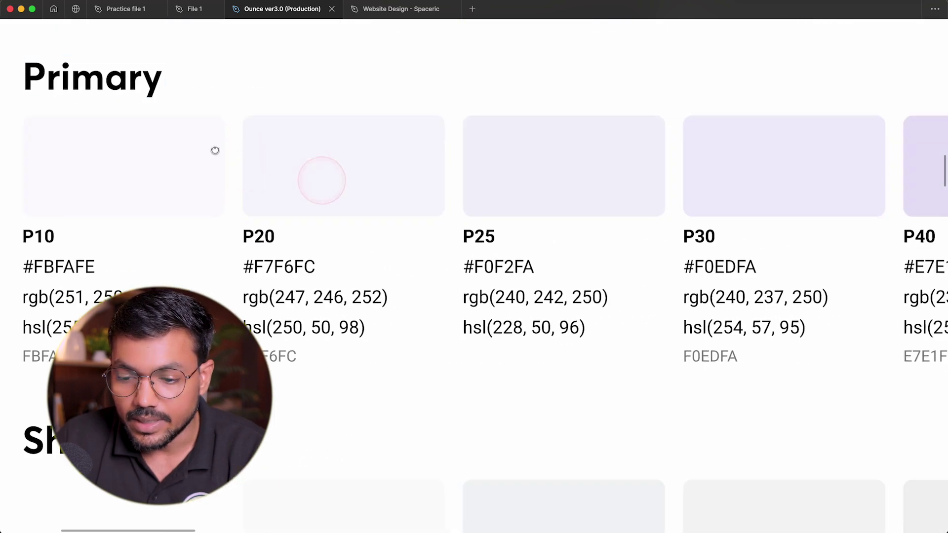
scroll(615, 259, "right", 8)
scroll(615, 259, "up", 2)
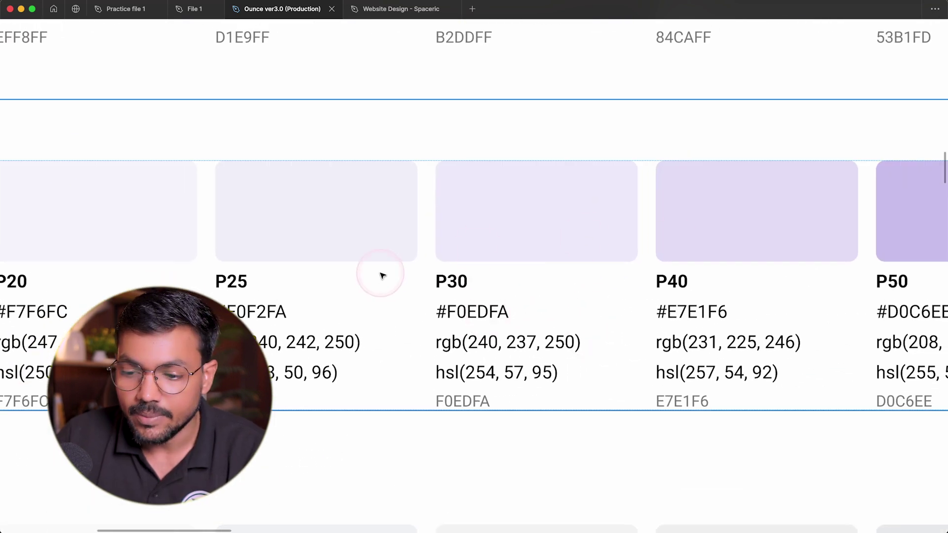
scroll(381, 275, "down", 5)
scroll(645, 192, "up", 4)
scroll(645, 193, "right", 20)
scroll(498, 309, "down", 3)
scroll(513, 402, "down", 12)
scroll(514, 402, "left", 8)
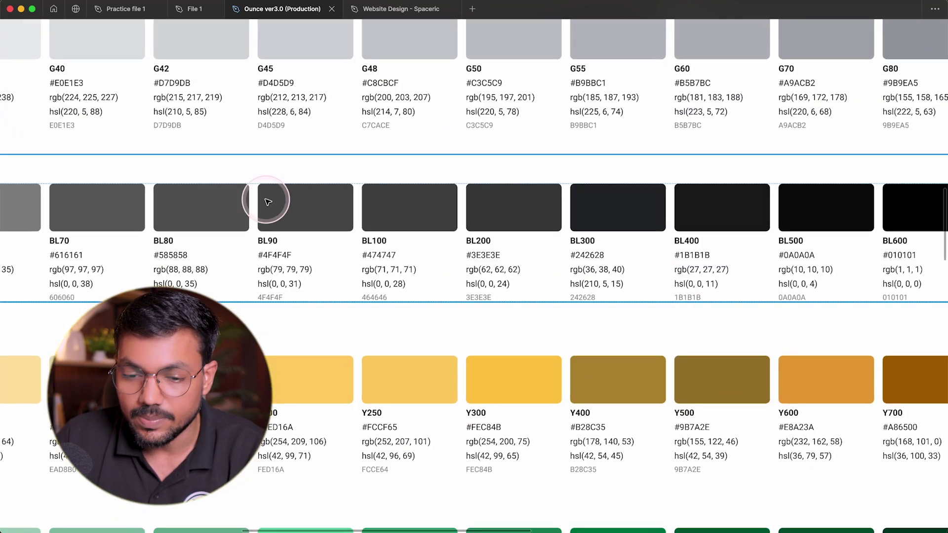
scroll(268, 202, "down", 3)
key("super+backslash")
scroll(147, 227, "up", 3)
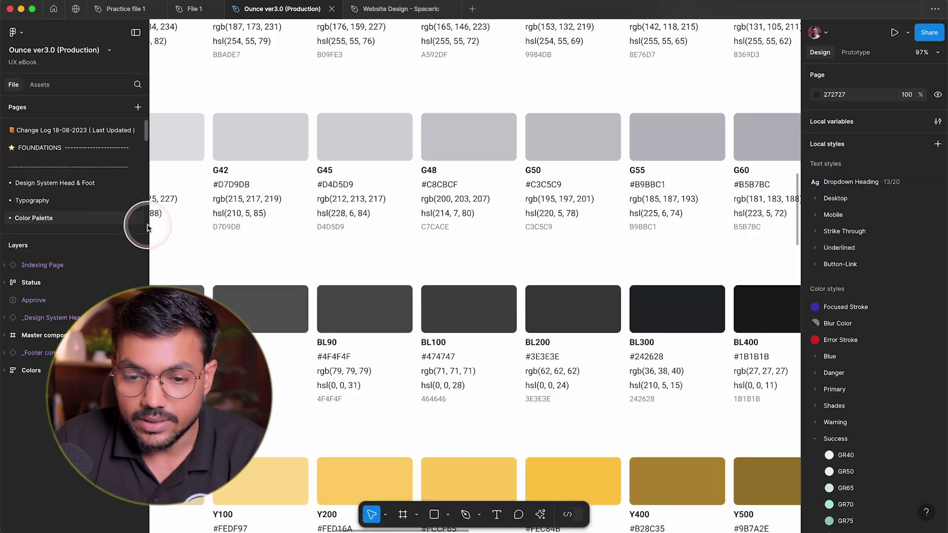
Step: Switch to File 1 and draw a frame about 162 × 87 below the P3 text sample
left_click(138, 11)
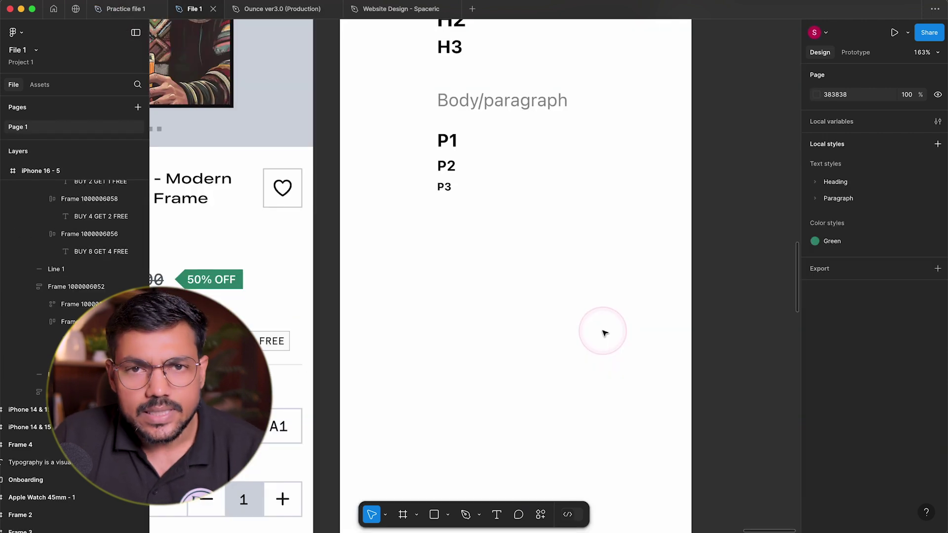
left_click(938, 144)
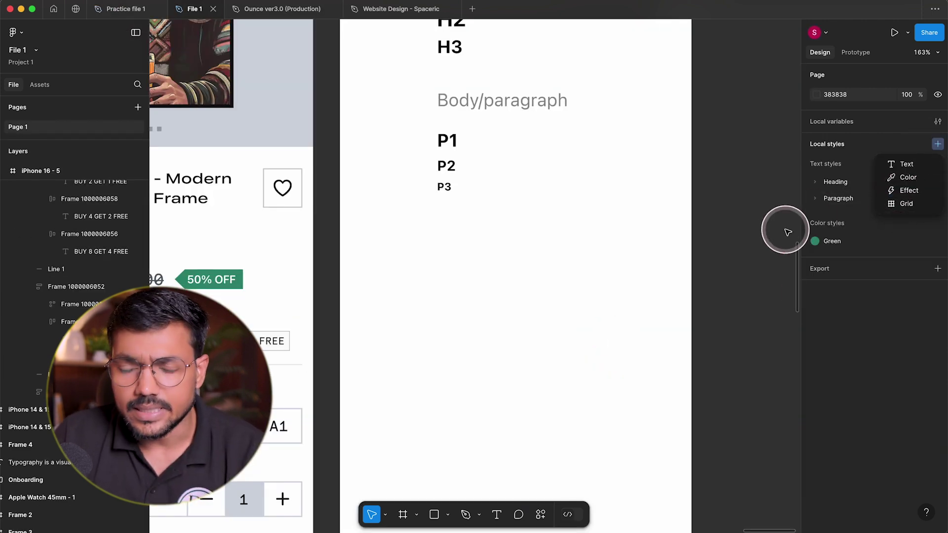
left_click(736, 245)
left_click_drag(736, 246, 737, 232)
key("f")
left_click_drag(395, 267, 540, 344)
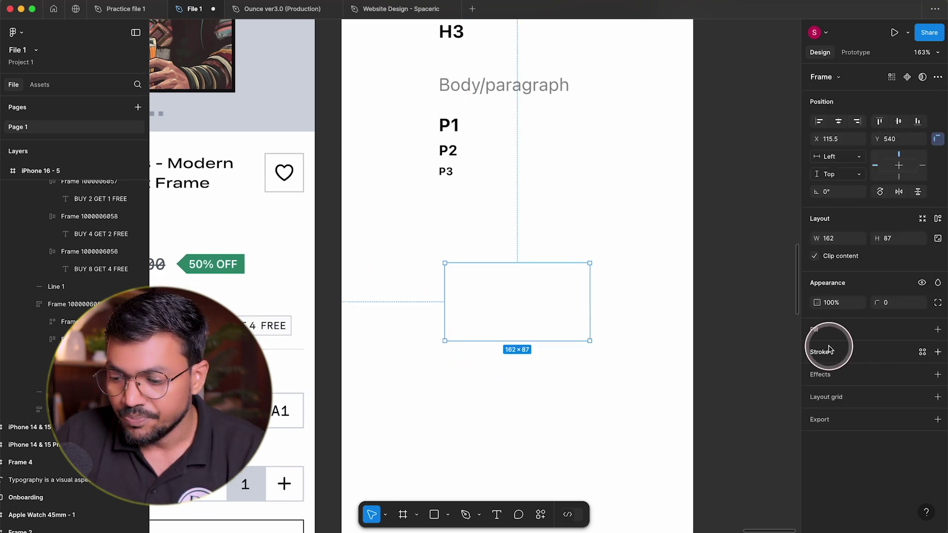
Step: Add a fill to the new frame and set it to grey 9F9F9F
left_click(824, 335)
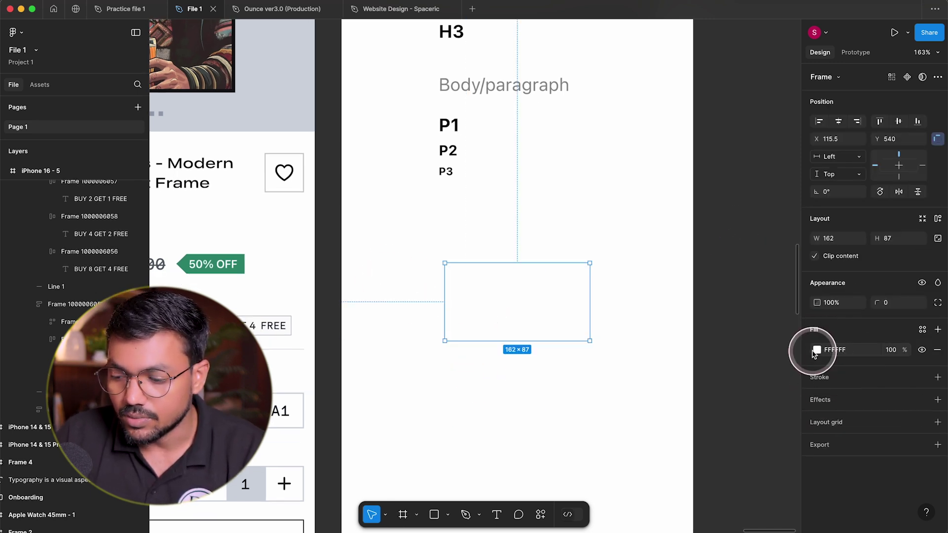
left_click(817, 349)
left_click_drag(715, 326, 641, 314)
Step: Add a drop shadow to the grey frame with X offset 6, Y offset 8 and blur 12.1
left_click(937, 400)
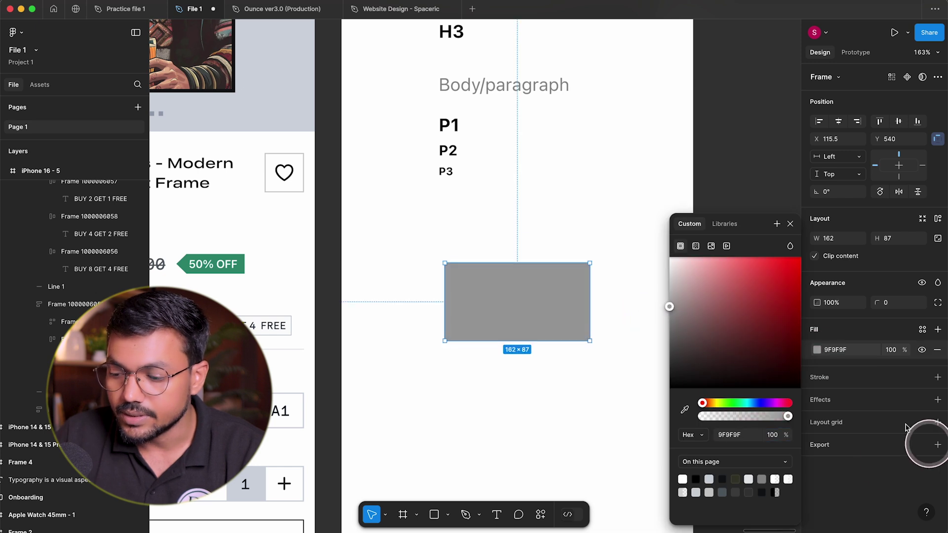
left_click(845, 414)
left_click(852, 420)
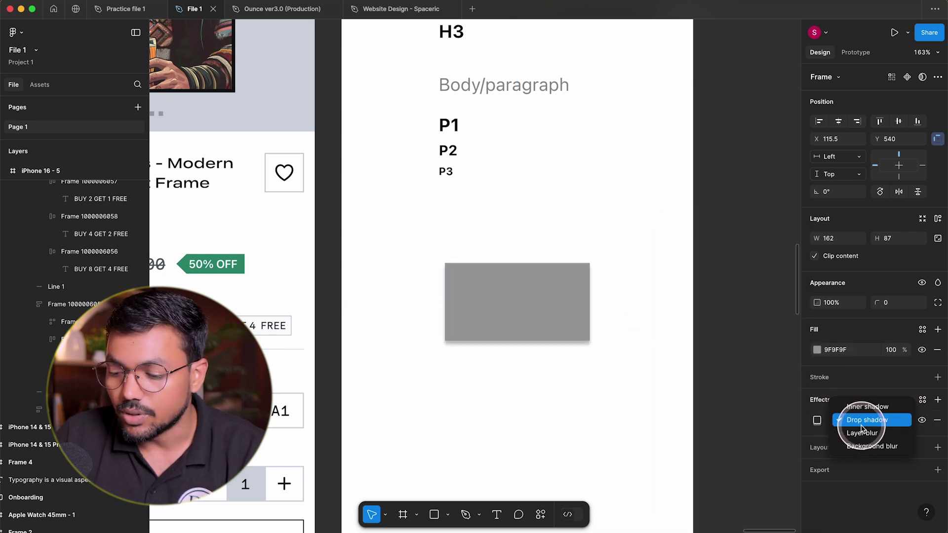
left_click(817, 420)
left_click(817, 420)
left_click_drag(724, 439, 745, 475)
left_click_drag(804, 473, 938, 507)
scroll(619, 374, "up", 5)
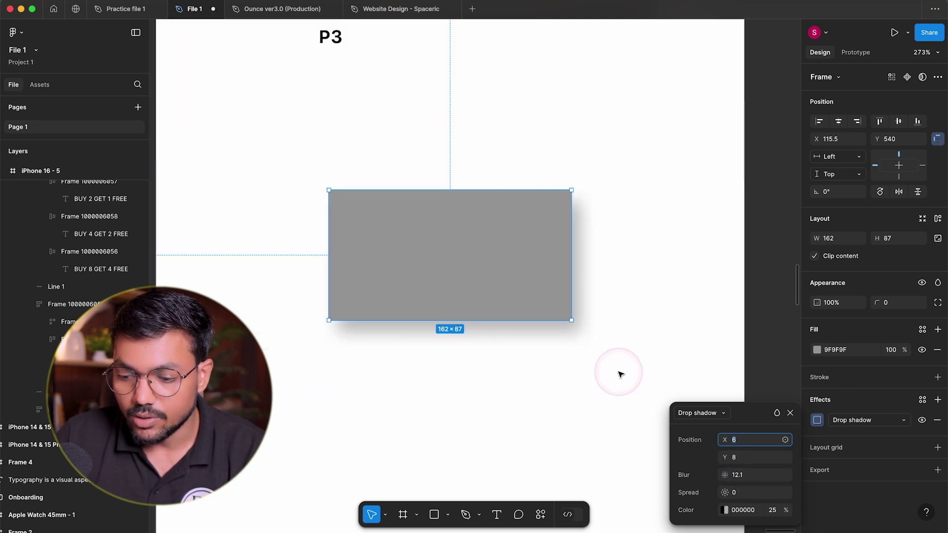
left_click(619, 378)
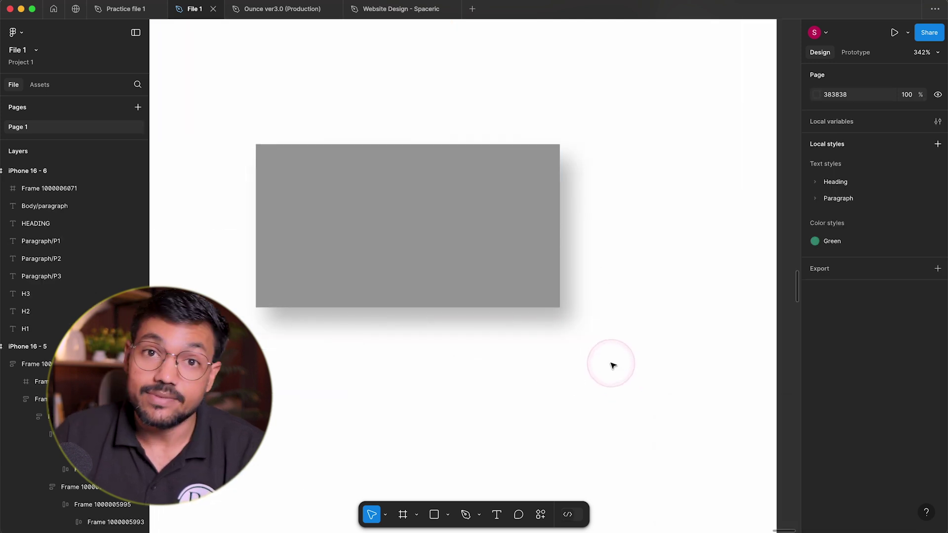
Step: Save the grey frame's drop shadow as a new effect style named DS1
left_click(467, 241)
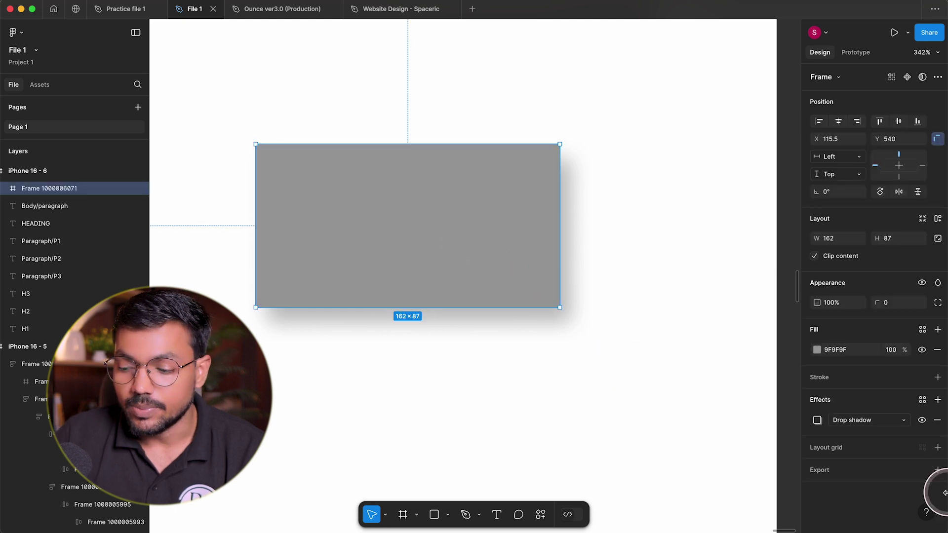
left_click(922, 401)
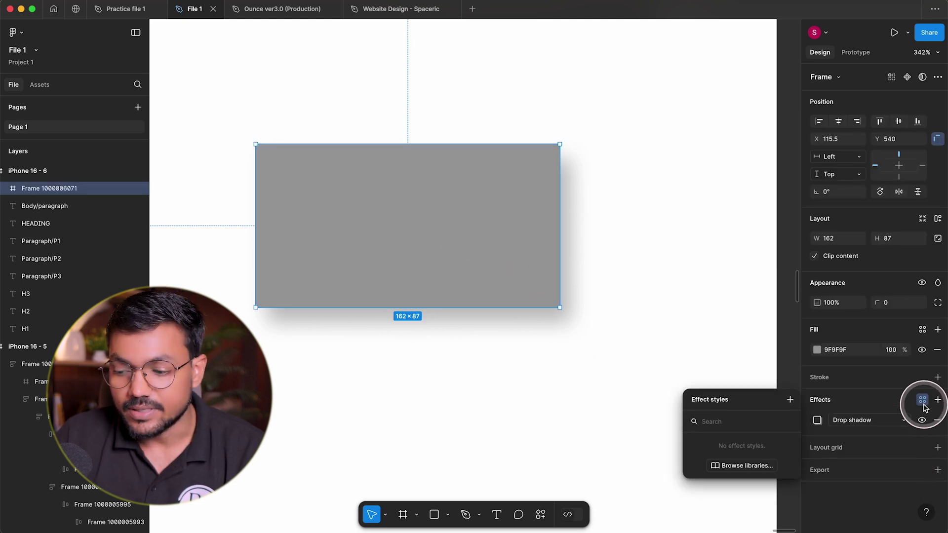
left_click(790, 399)
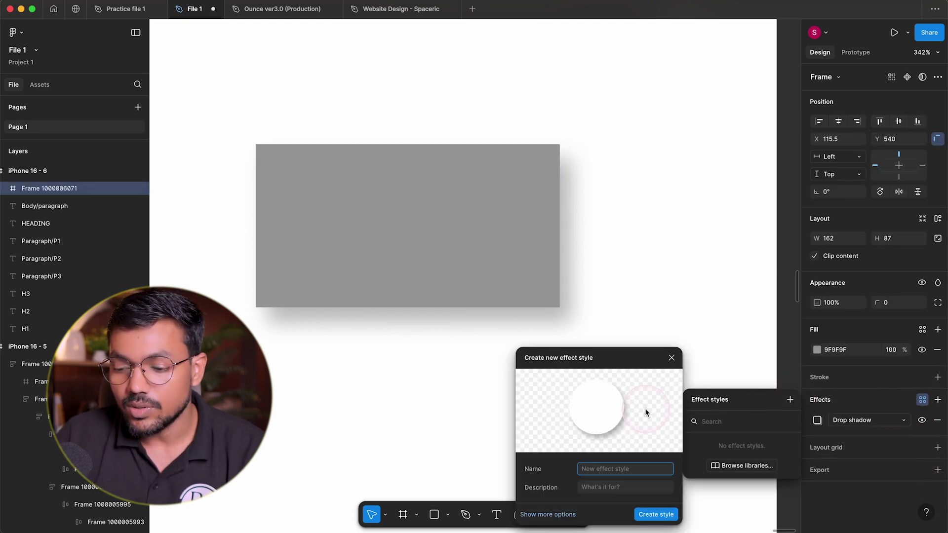
left_click(588, 458)
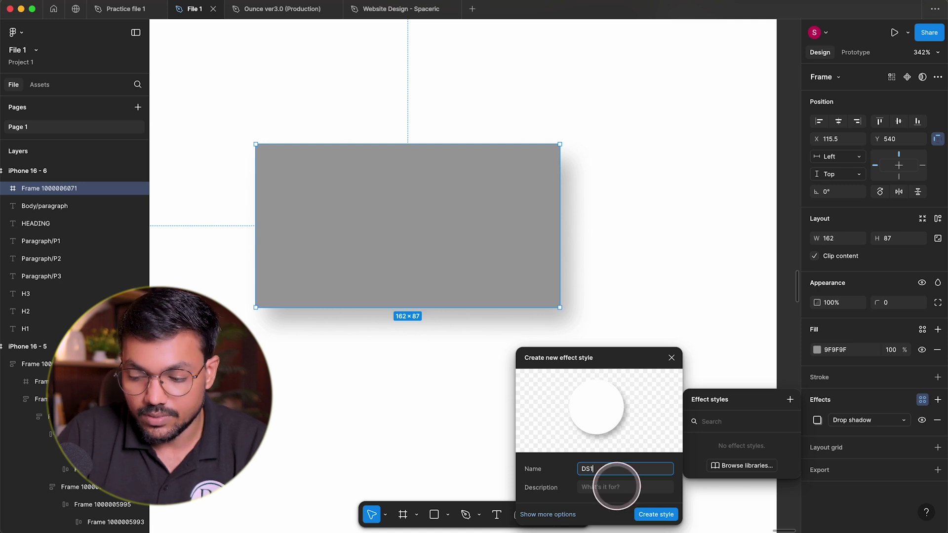
left_click(659, 514)
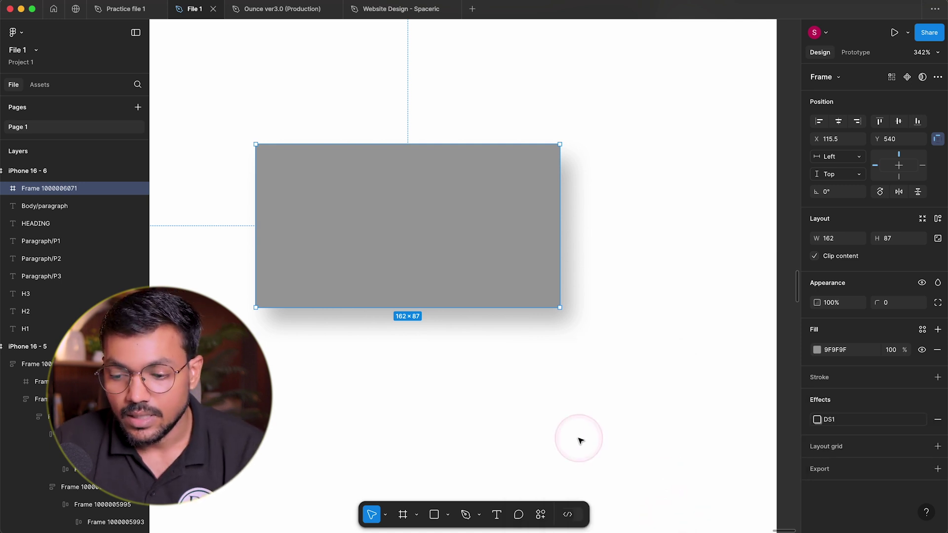
Step: Draw a circle about 29 × 29 below the grey frame
left_click(580, 441)
scroll(545, 332, "down", 3)
key("o")
mouse_move(427, 267)
left_mouse_down()
mouse_move(474, 316)
mouse_move(423, 318)
left_mouse_up()
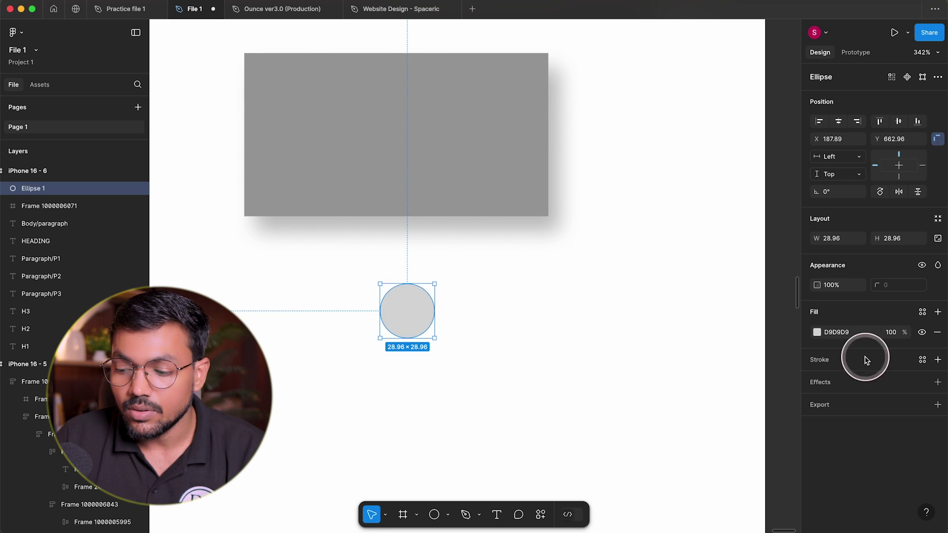
Step: Apply the DS1 effect style to the circle
left_click(922, 383)
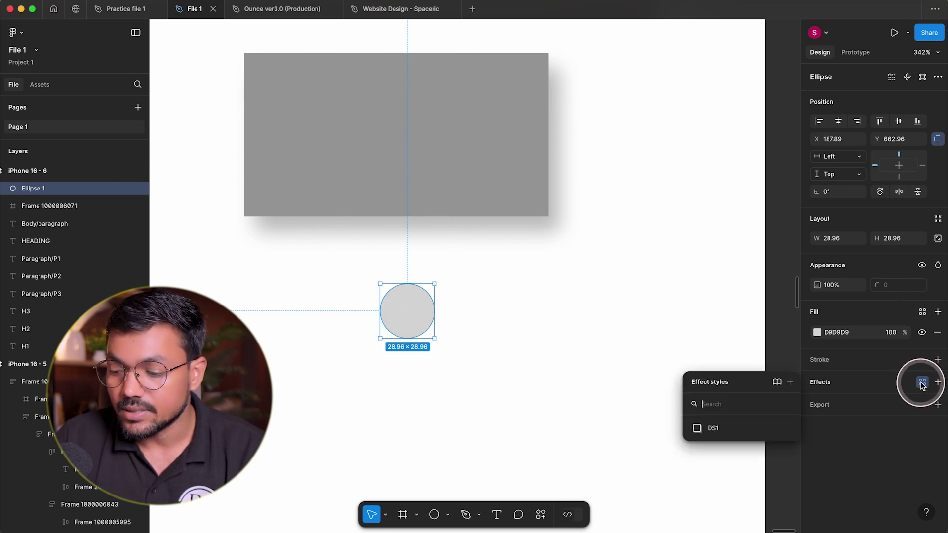
left_click(714, 429)
left_click(593, 418)
left_click_drag(582, 380, 423, 318)
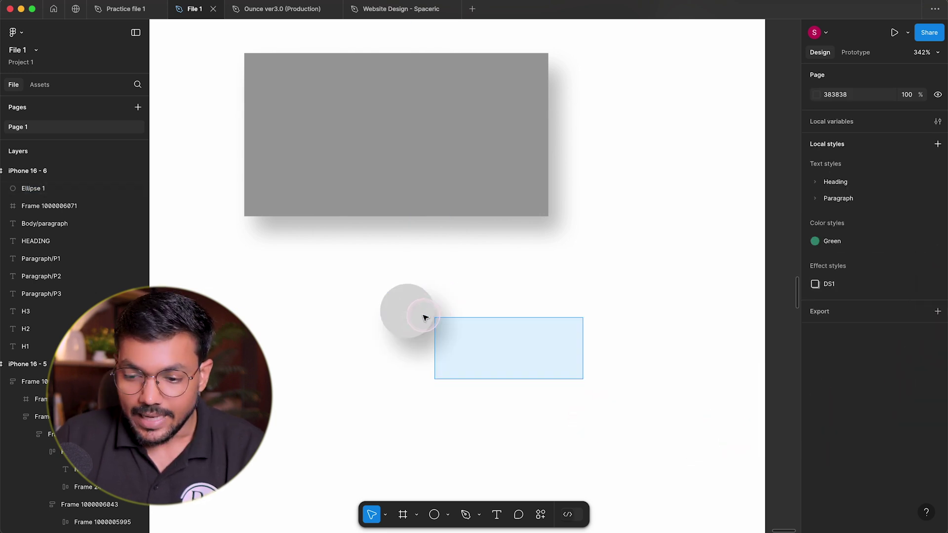
Step: Detach the DS1 style from the circle and view the available effect types
left_click(410, 308)
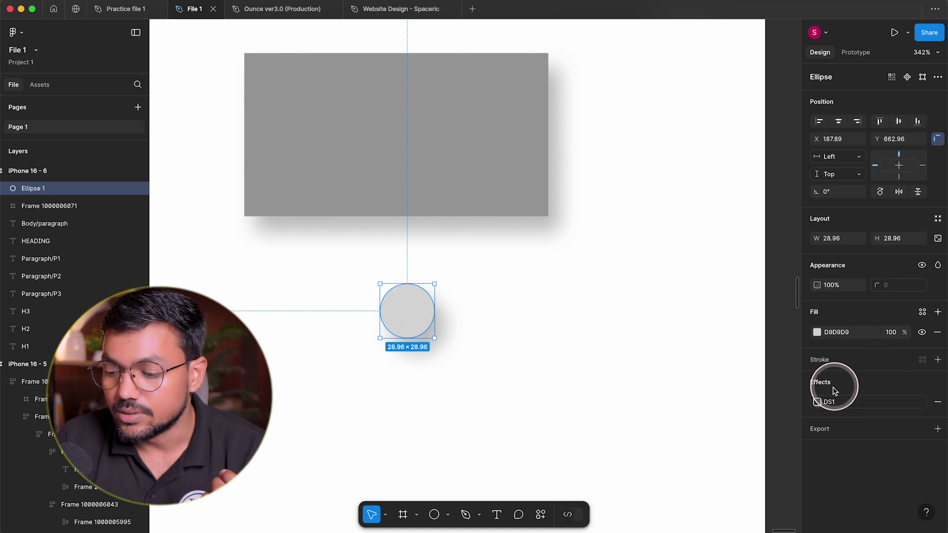
left_click(909, 408)
left_click(921, 401)
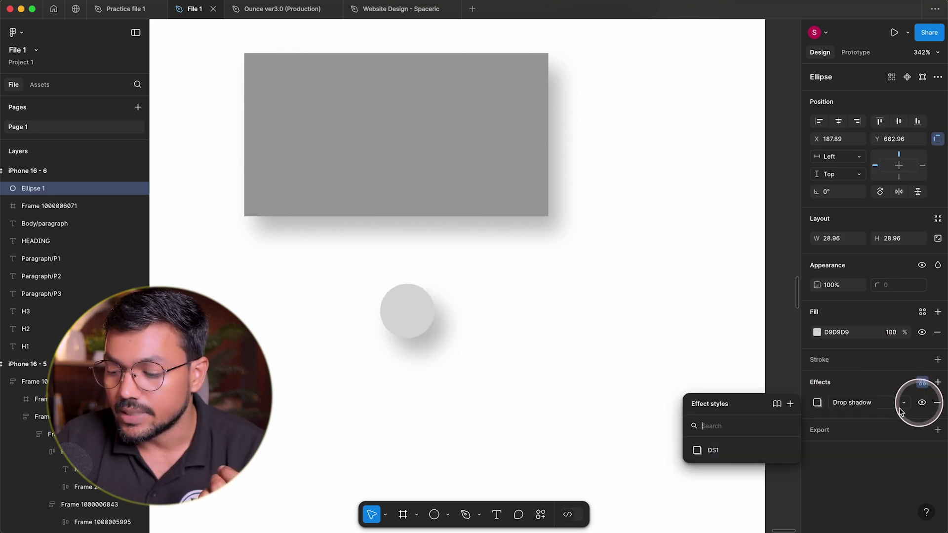
left_click(859, 401)
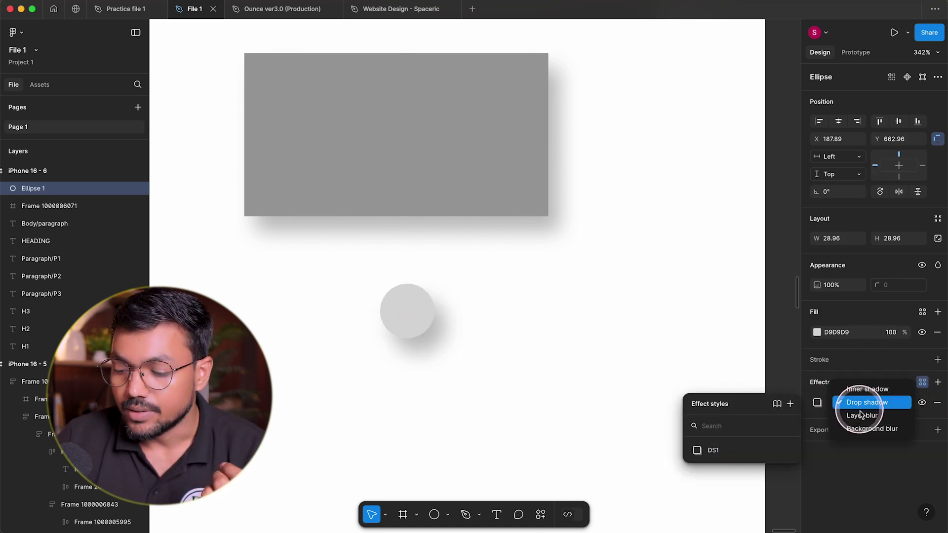
left_click(743, 286)
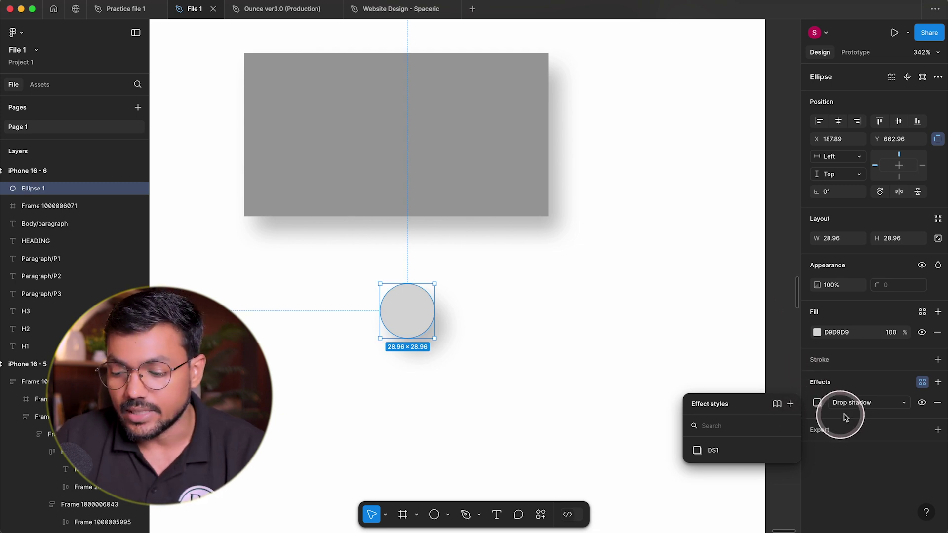
left_click(923, 387)
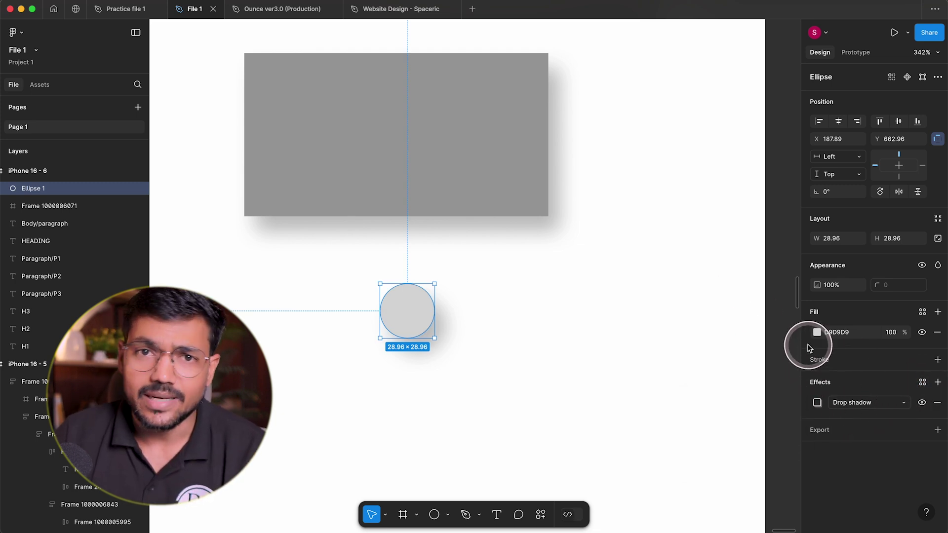
Step: Delete the grey frame and the circle from the iPhone 16 - 6 frame
left_click(629, 278)
left_click_drag(571, 383, 277, 170)
key("Delete")
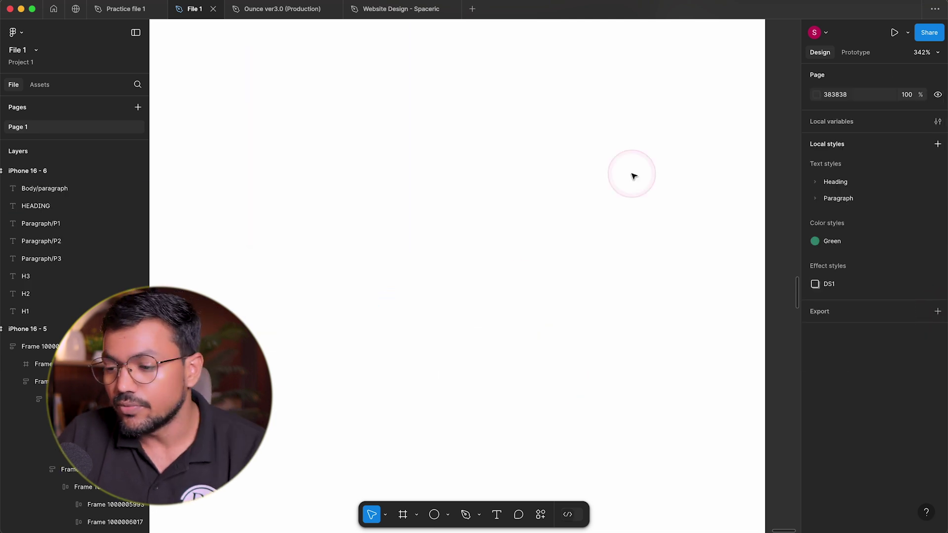
Step: Review the kinds of local style that can be created and the heading and paragraph text samples
left_click(937, 144)
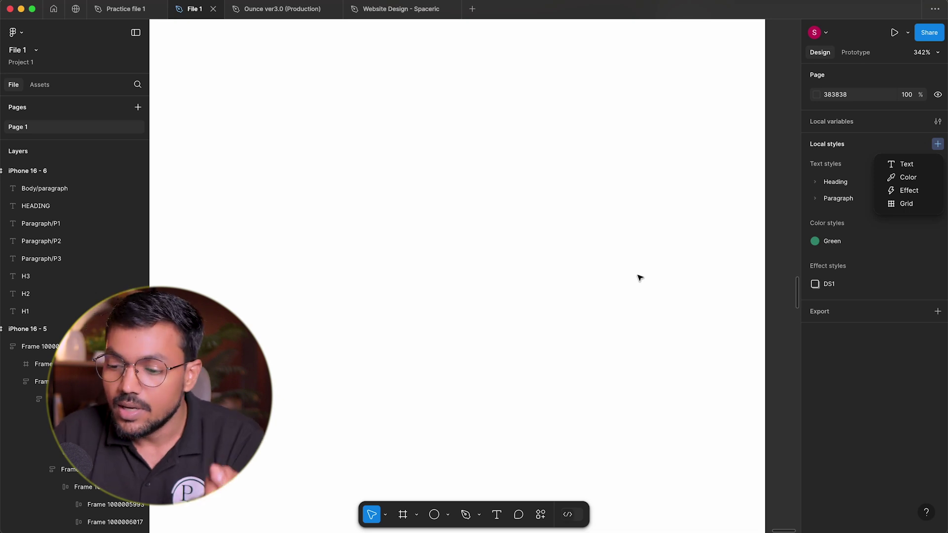
scroll(640, 278, "left", 2)
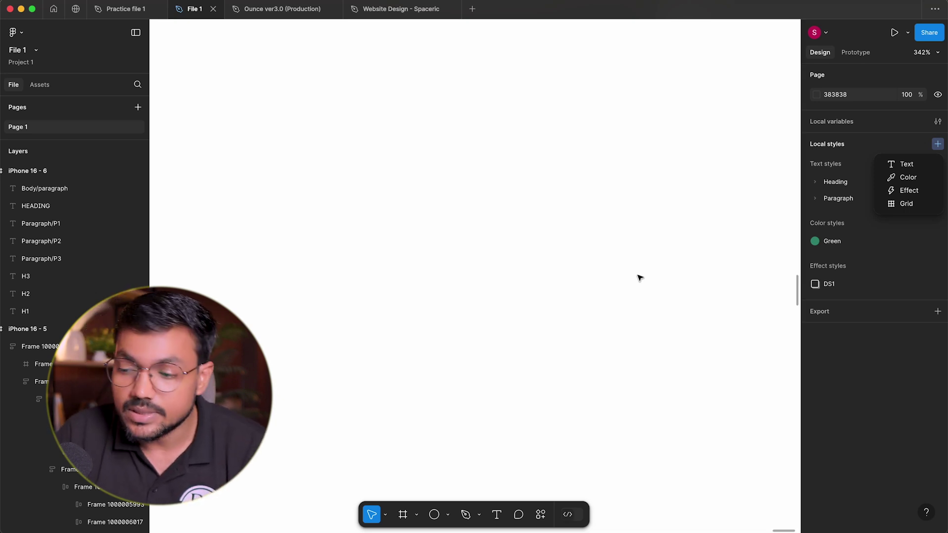
scroll(640, 278, "down", 5)
left_click(694, 282)
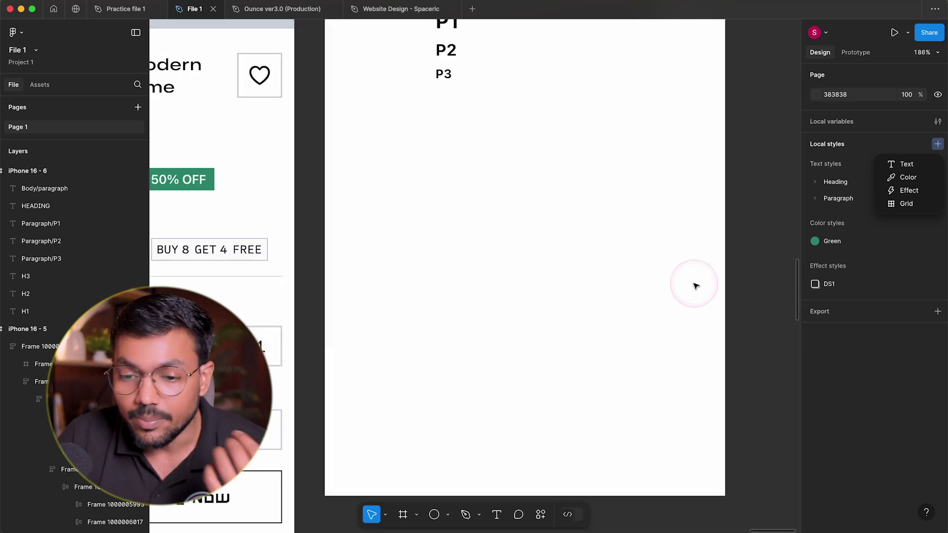
scroll(694, 282, "up", 2)
left_click(776, 291)
scroll(776, 292, "up", 3)
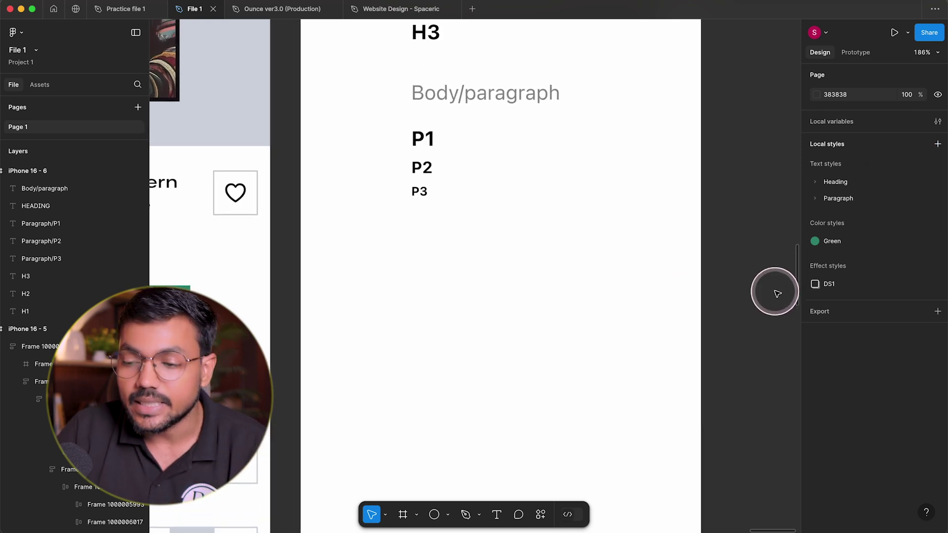
scroll(777, 294, "up", 2)
scroll(777, 293, "right", 1)
scroll(777, 293, "up", 2)
scroll(777, 293, "right", 1)
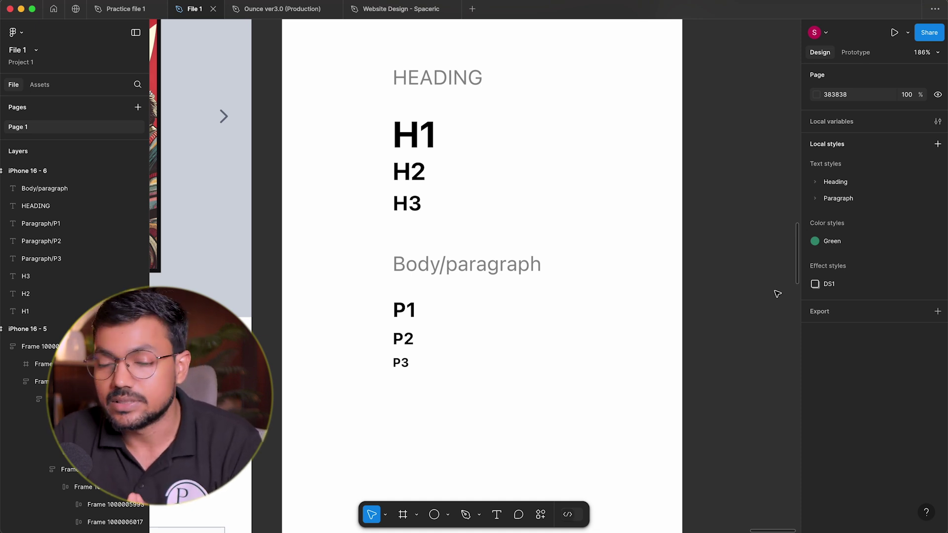
Step: Add an iPhone 16 frame beside the existing ones and move it to about X 8666, Y 1575
scroll(777, 293, "right", 10)
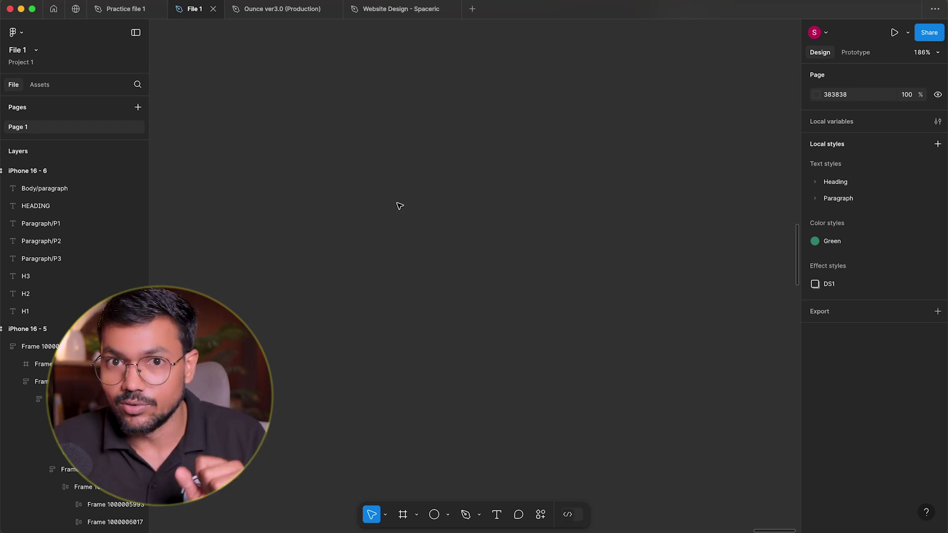
key("f")
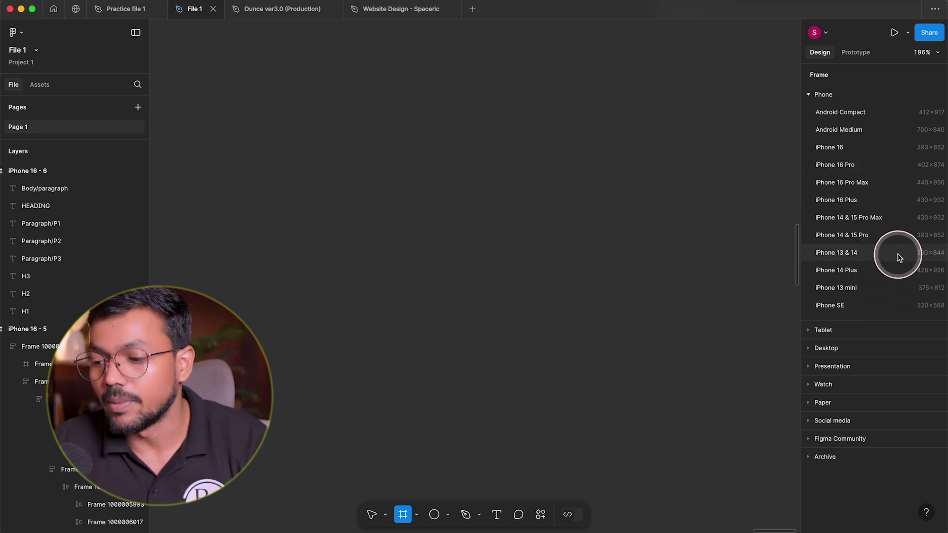
left_click(818, 157)
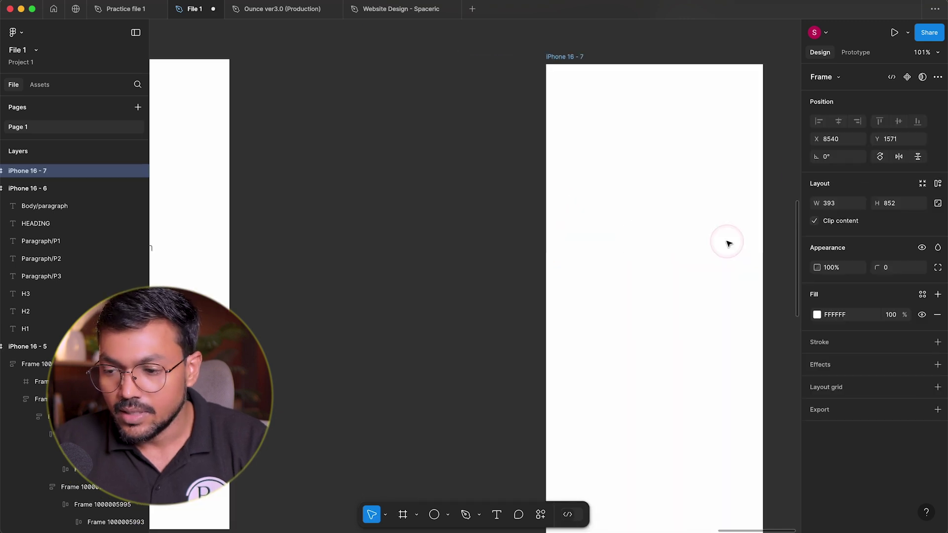
left_click_drag(309, 192, 379, 193)
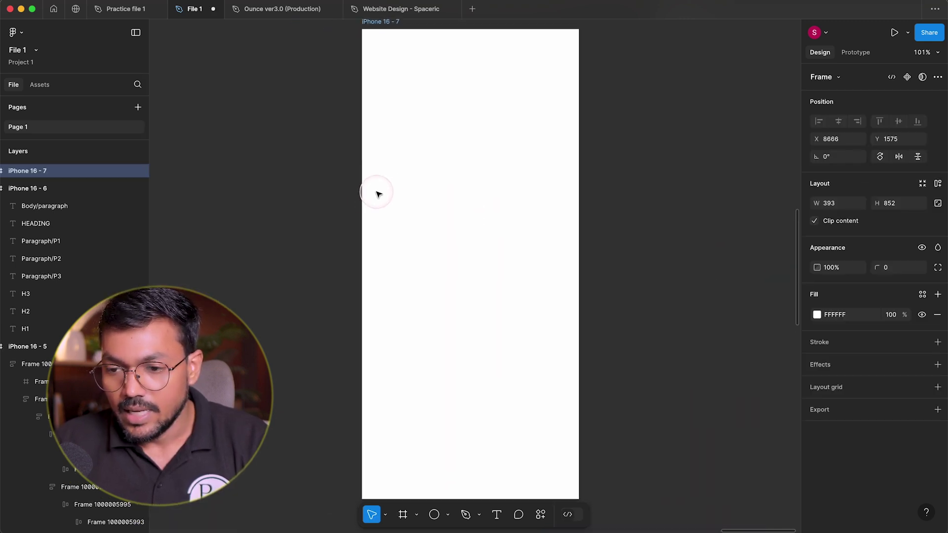
left_click(681, 170)
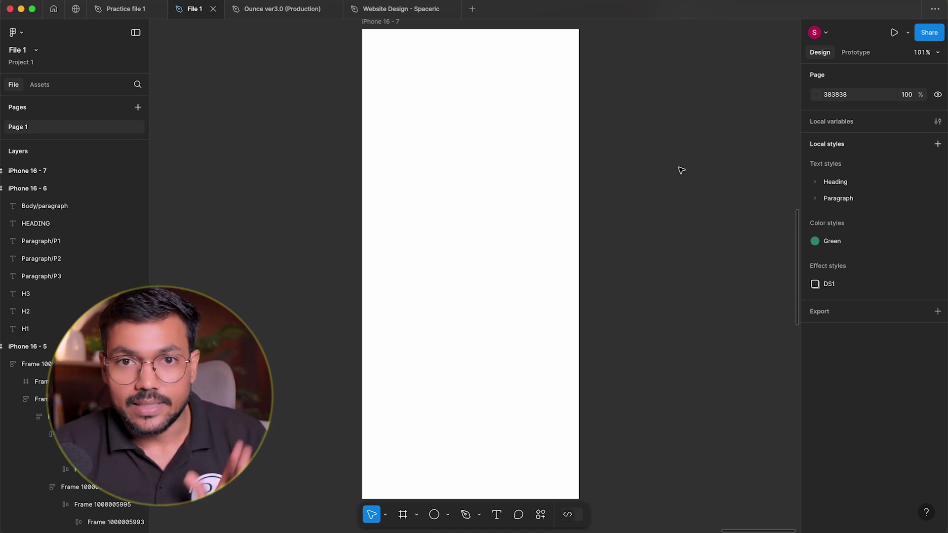
scroll(402, 152, "up", 5)
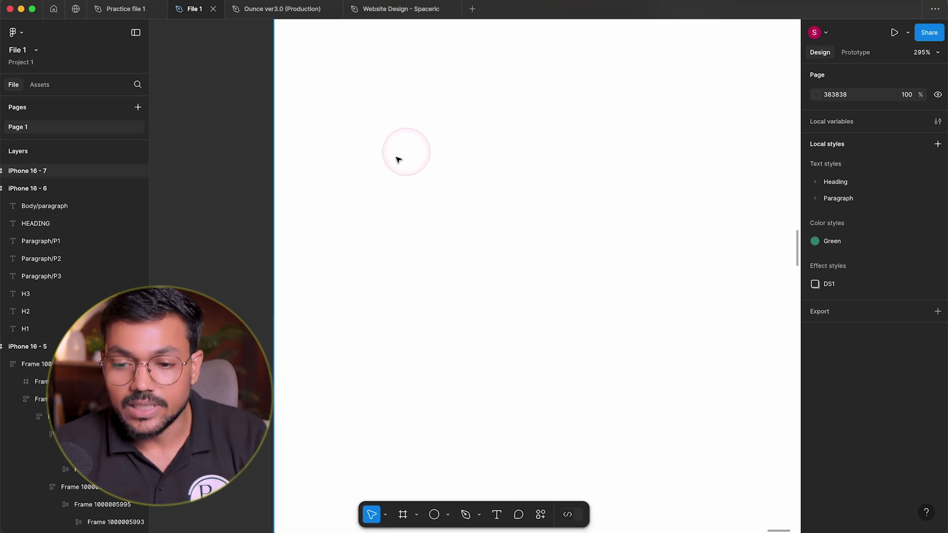
scroll(319, 209, "down", 3)
scroll(318, 209, "down", 3)
scroll(318, 209, "left", 2)
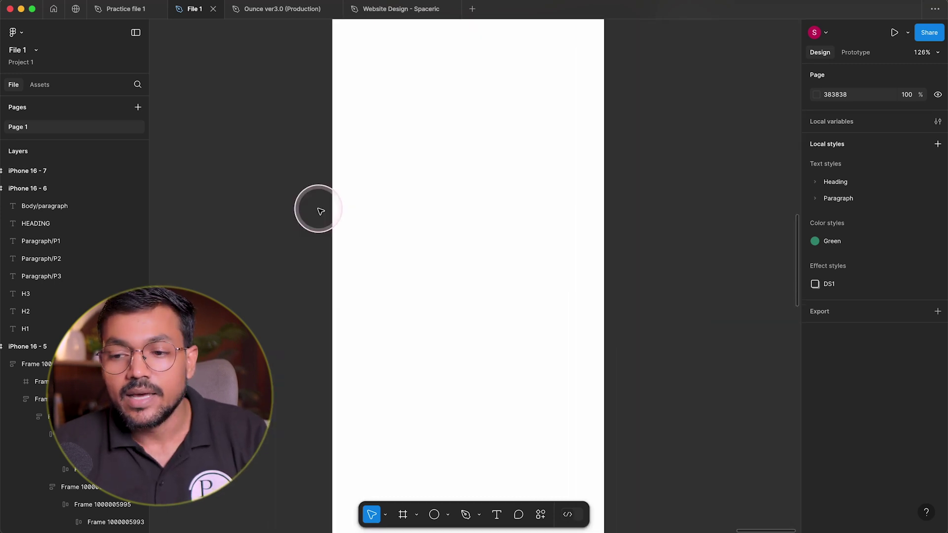
scroll(318, 209, "down", 2)
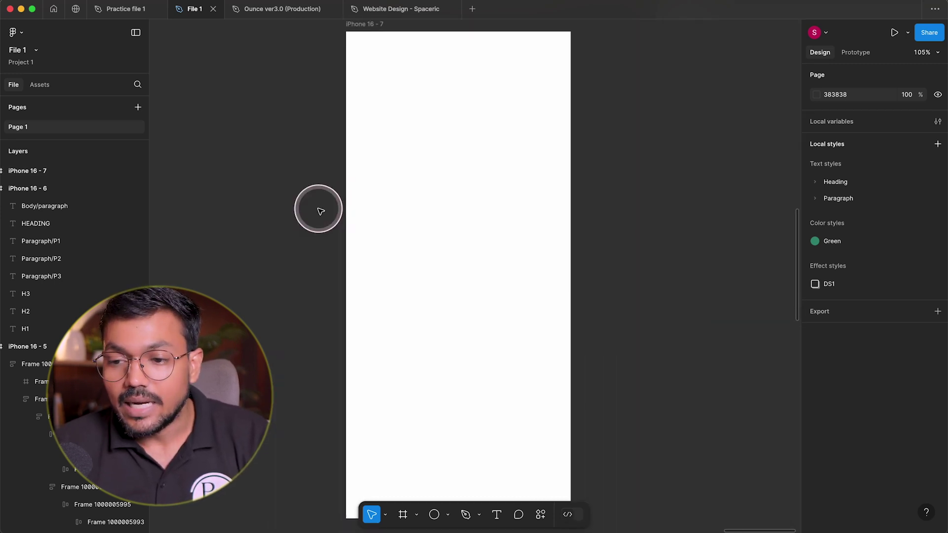
scroll(339, 209, "left", 2)
scroll(352, 218, "right", 2)
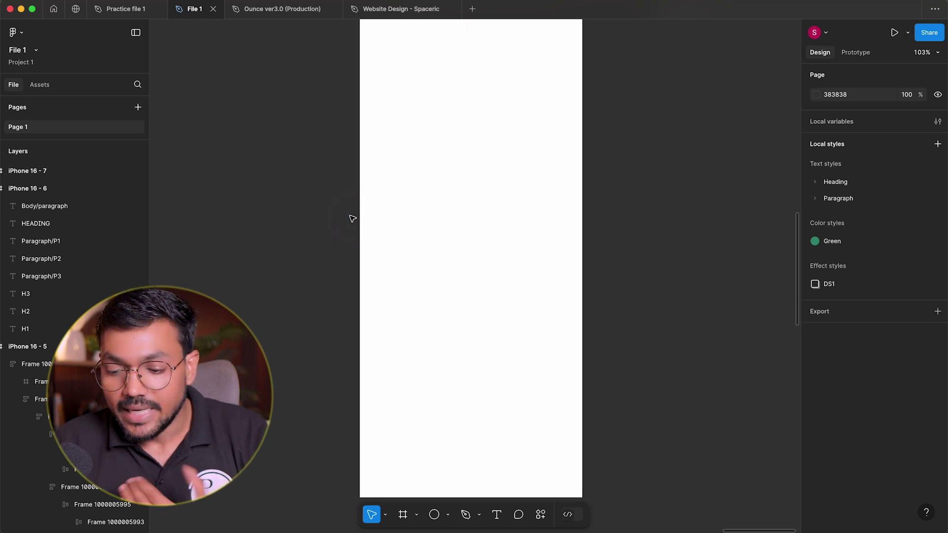
scroll(351, 216, "up", 2)
left_click(364, 226)
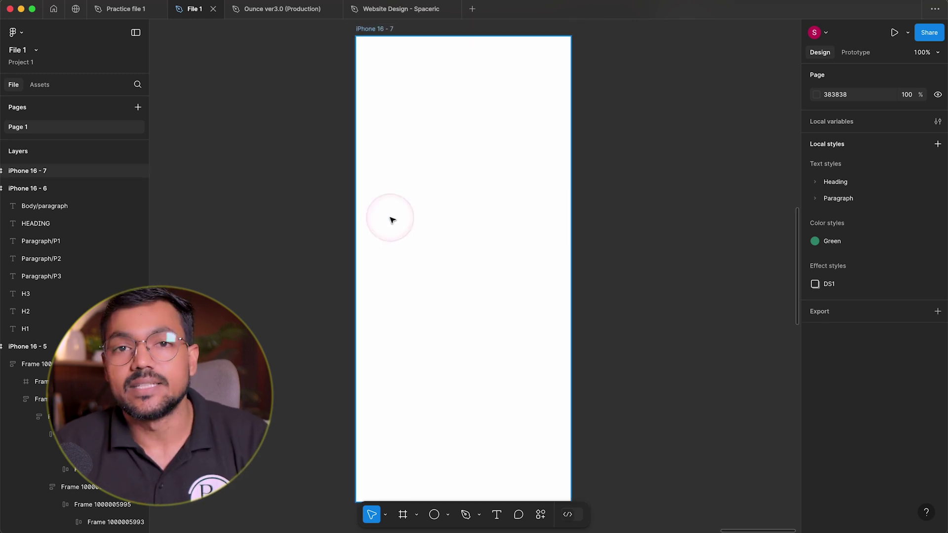
scroll(402, 216, "down", 1)
scroll(403, 218, "down", 1)
scroll(403, 218, "left", 2)
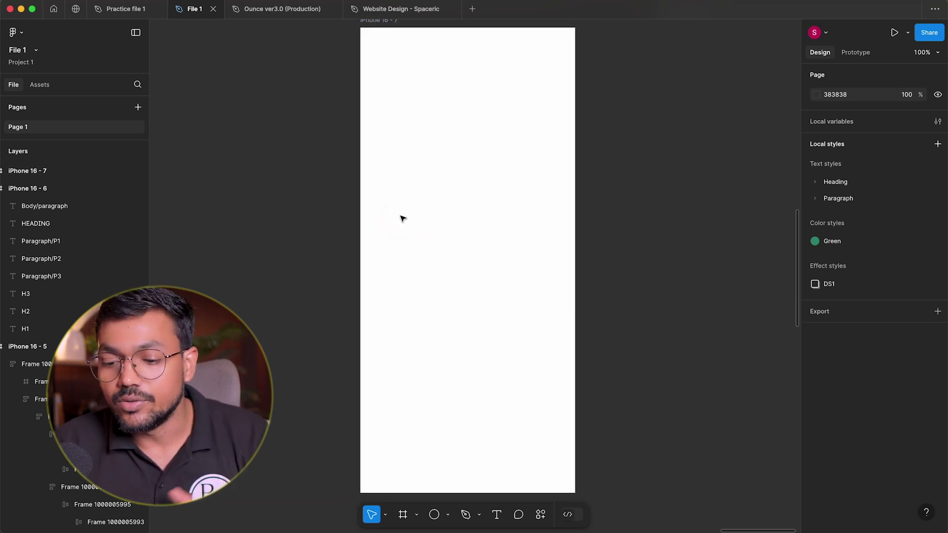
scroll(496, 245, "down", 1)
left_click_drag(496, 243, 484, 279)
left_click(660, 254)
Step: Add a layout grid to the iPhone 16 - 7 frame
left_click(497, 249)
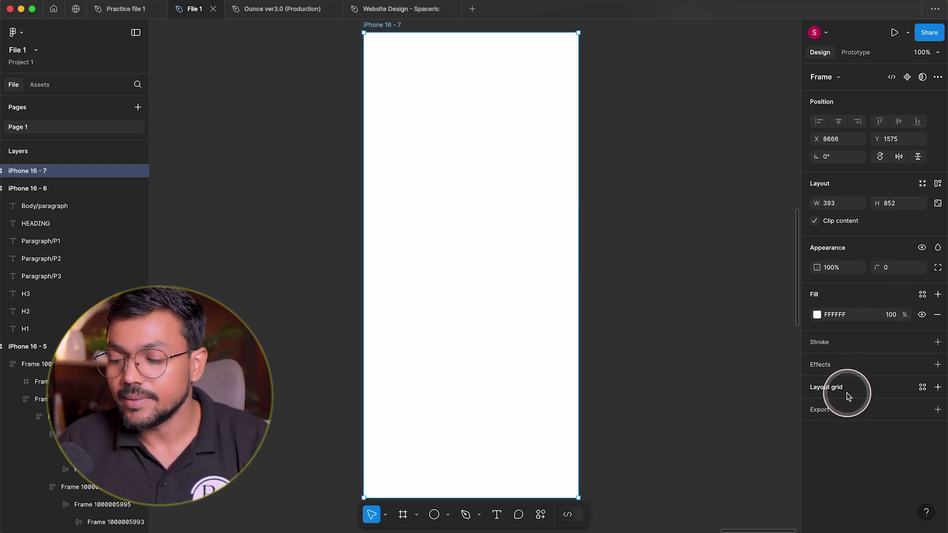
left_click(937, 387)
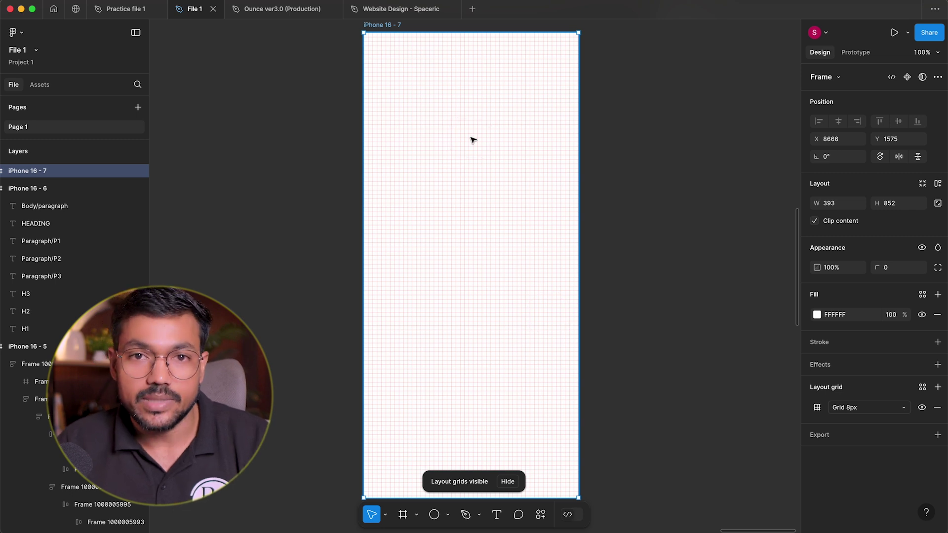
scroll(473, 136, "up", 5)
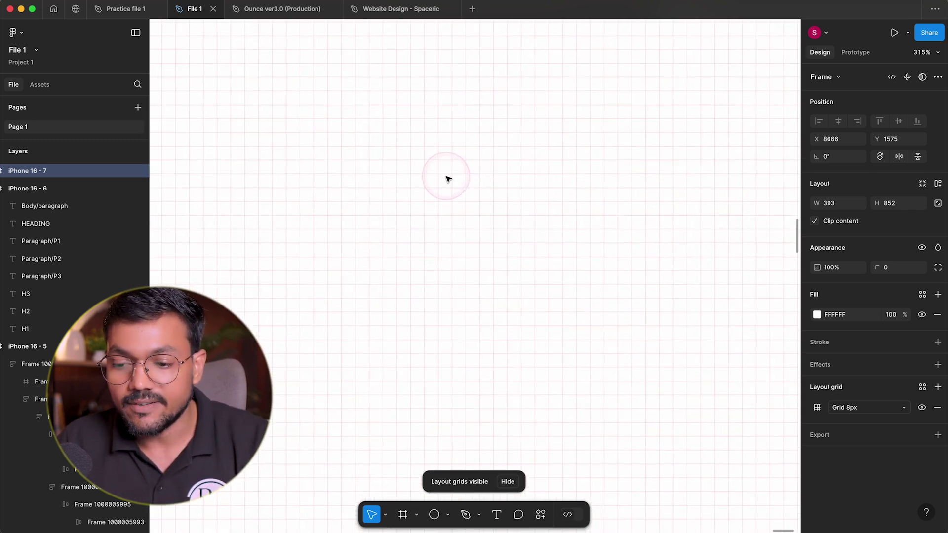
scroll(447, 175, "down", 3)
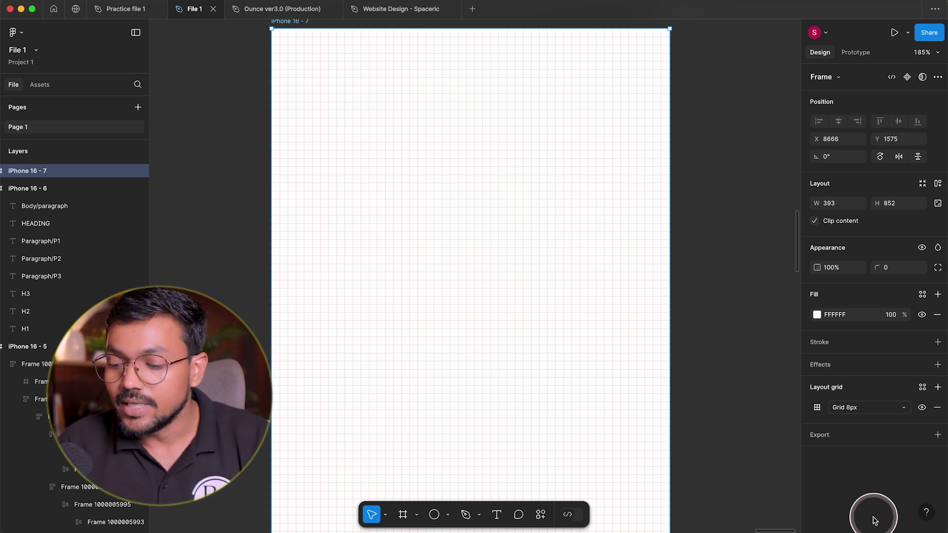
Step: Try the Columns and Rows types for the frame's layout grid and return it to the Grid type
left_click(859, 409)
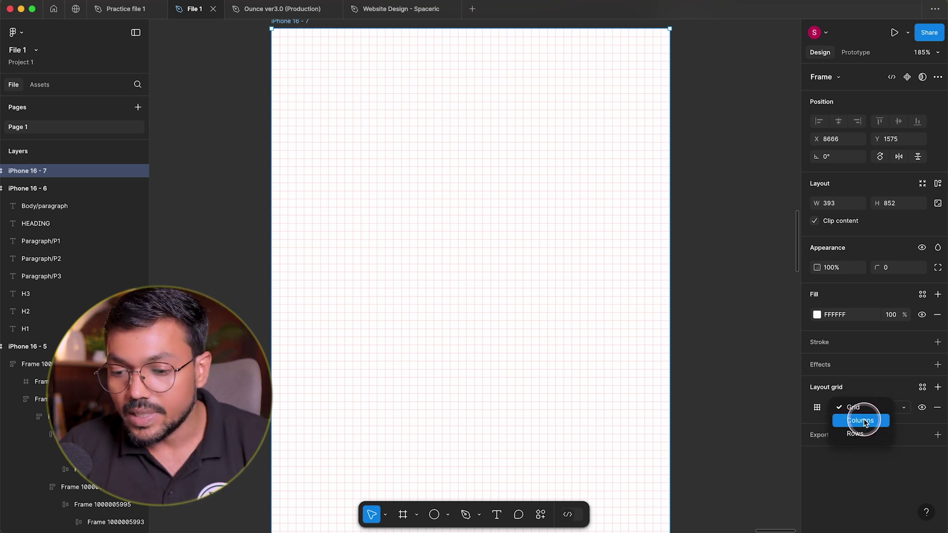
left_click(865, 423)
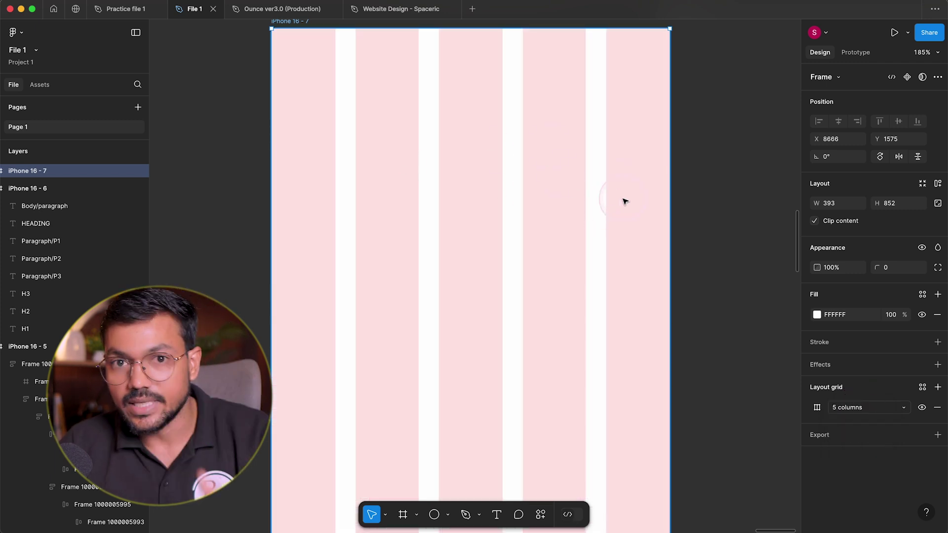
left_click(874, 412)
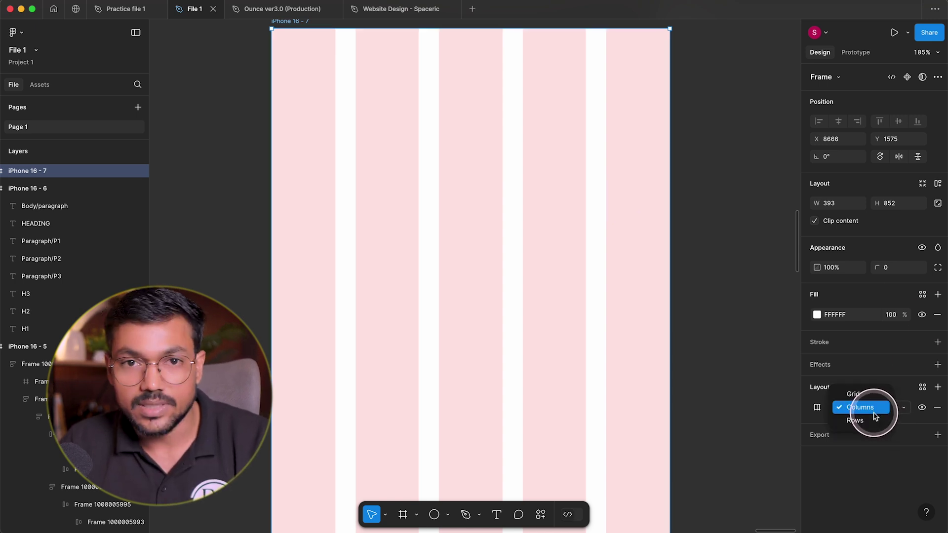
left_click(870, 421)
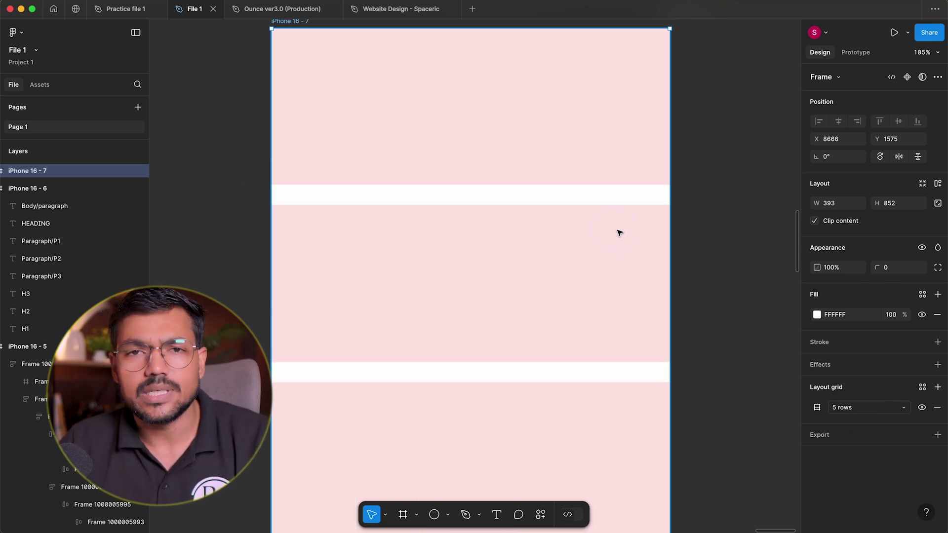
left_click(871, 414)
left_click(865, 381)
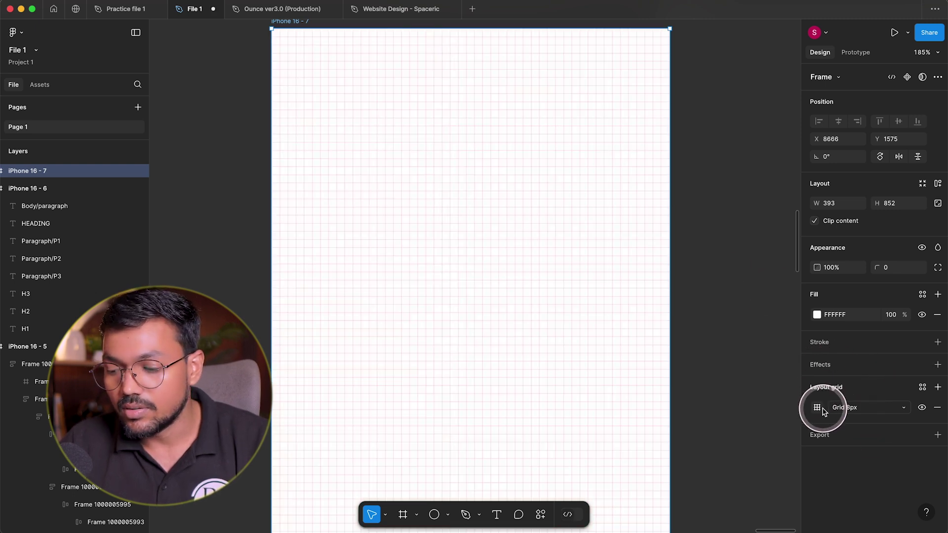
Step: Inspect the layout grid's settings, including its type options and size
left_click(817, 408)
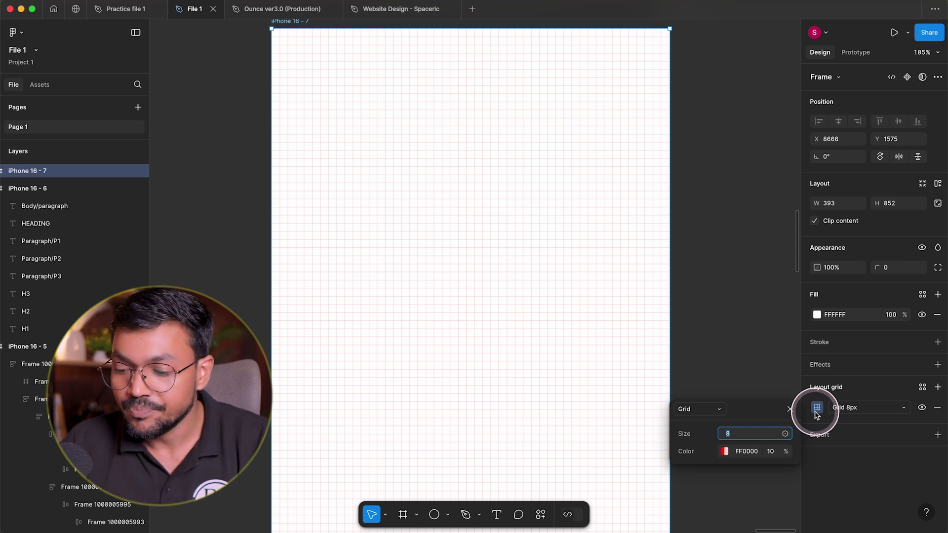
left_click(701, 408)
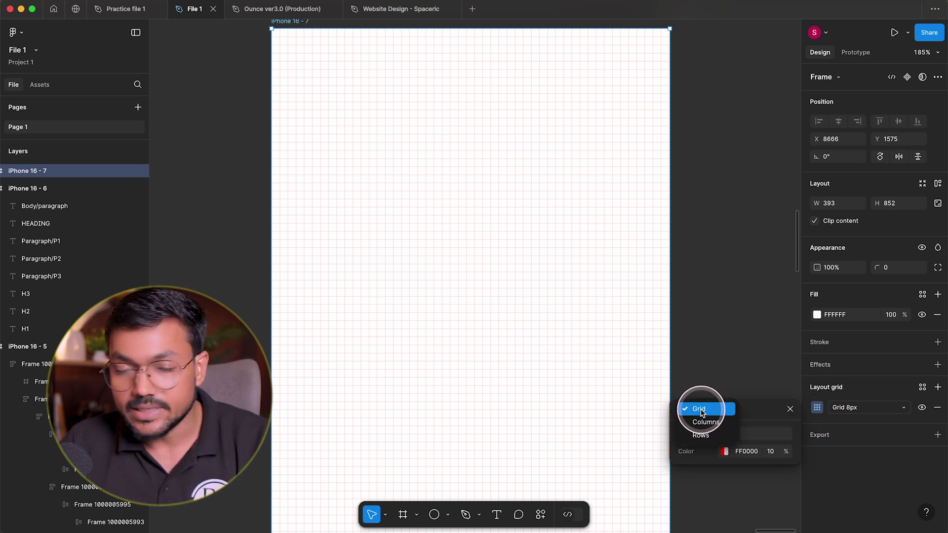
left_click(766, 410)
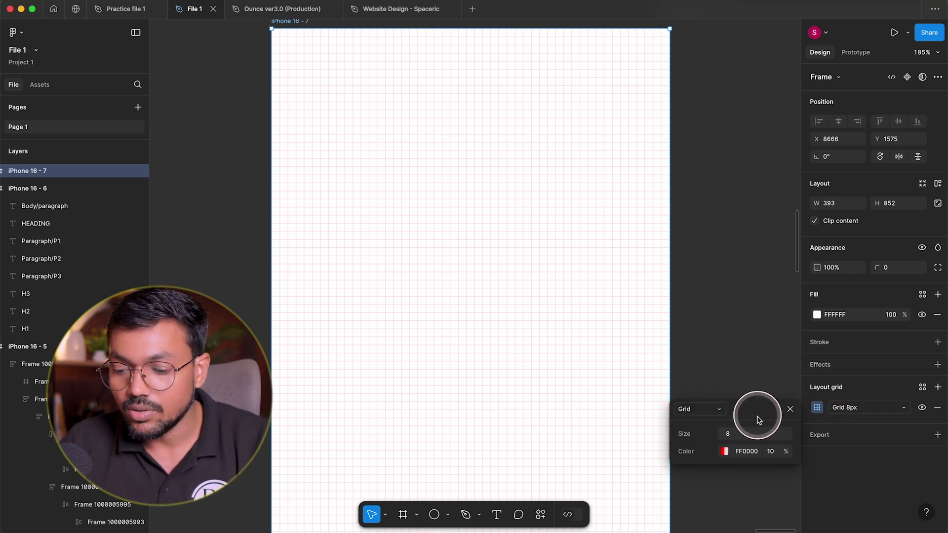
left_click(737, 433)
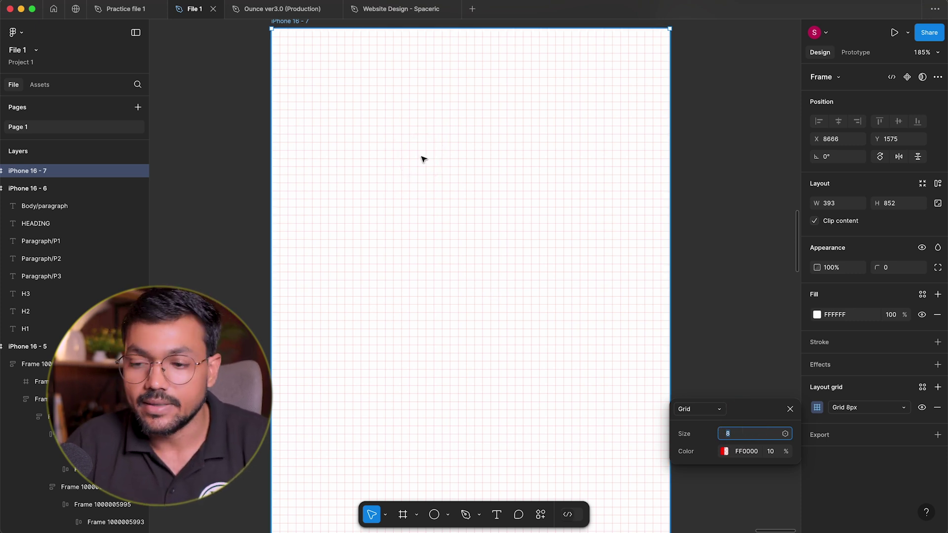
left_click(398, 149)
Step: Draw an 8 × 8 rectangle that exactly fills one cell of the frame's layout grid
scroll(398, 149, "up", 10)
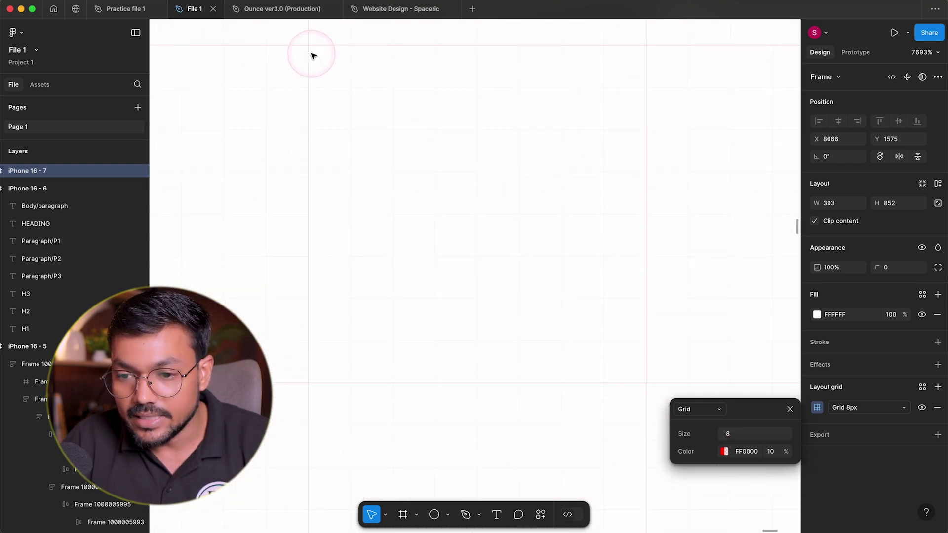
scroll(404, 136, "up", 2)
key("r")
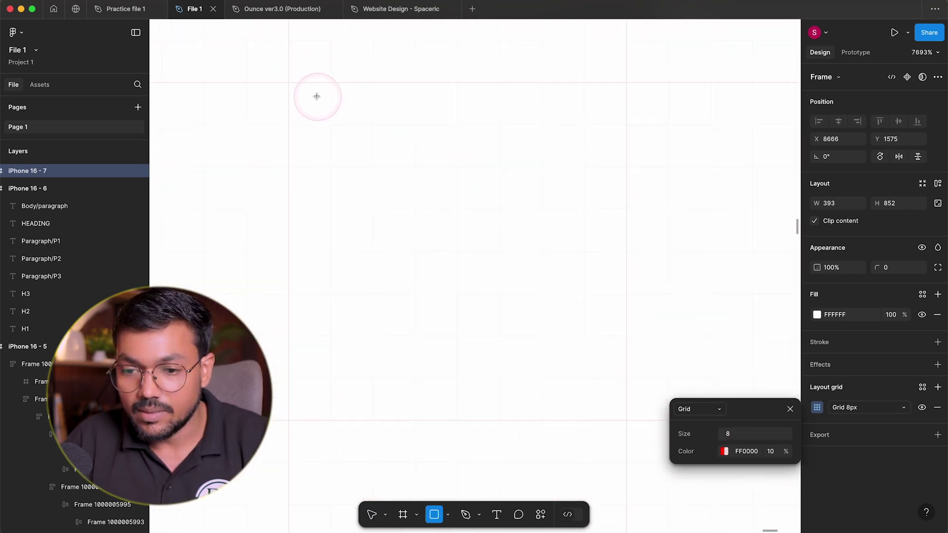
mouse_move(289, 82)
left_mouse_down()
mouse_move(554, 295)
mouse_move(626, 420)
left_mouse_up()
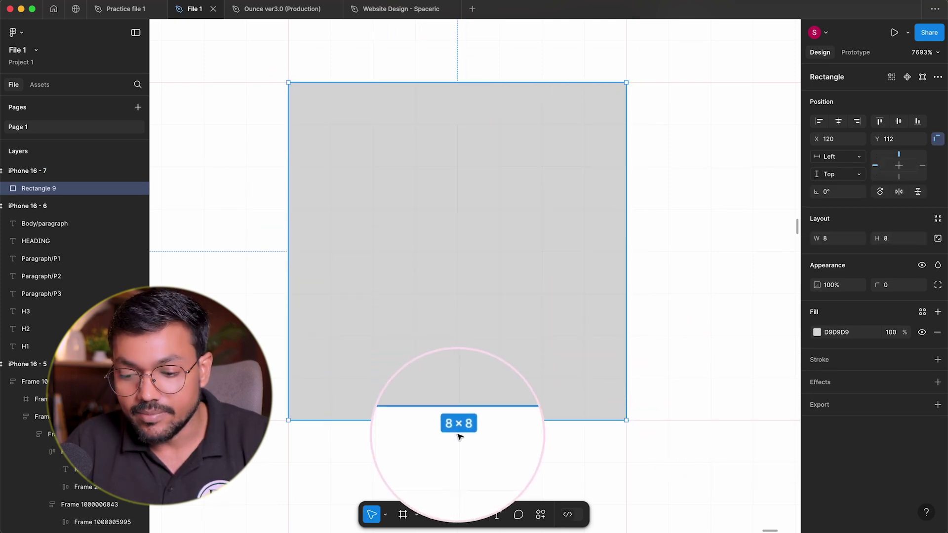
scroll(599, 237, "down", 5)
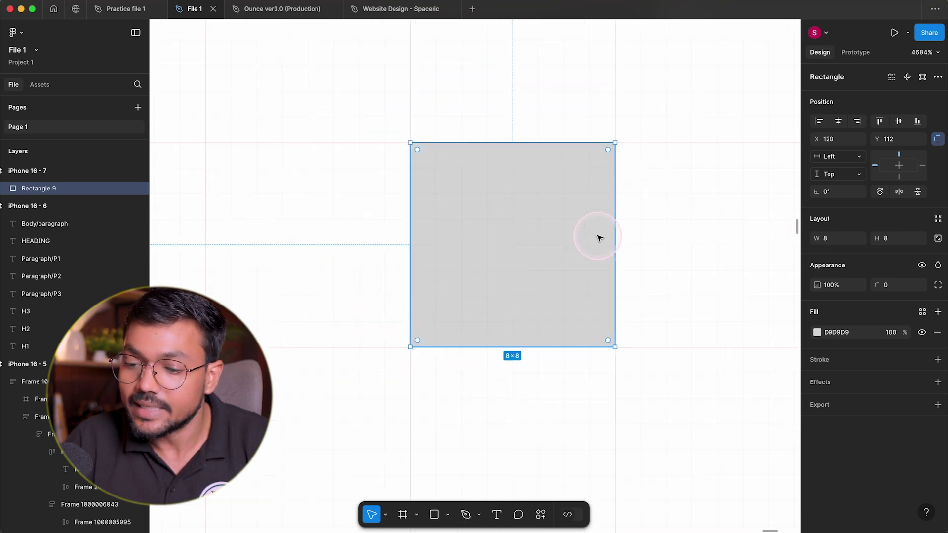
Step: Set the iPhone 16 - 7 frame's layout grid size first to 16 and finally to 24 px
left_click(641, 225)
scroll(642, 225, "right", 1)
double_click(641, 225)
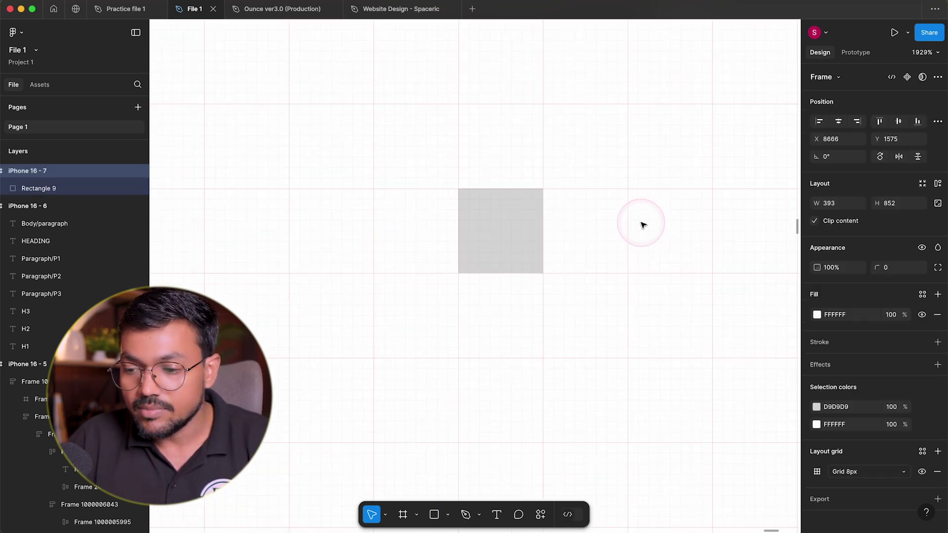
left_click(817, 472)
left_click(742, 494)
type("16")
key("Return")
type("24")
key("Return")
scroll(432, 349, "down", 5)
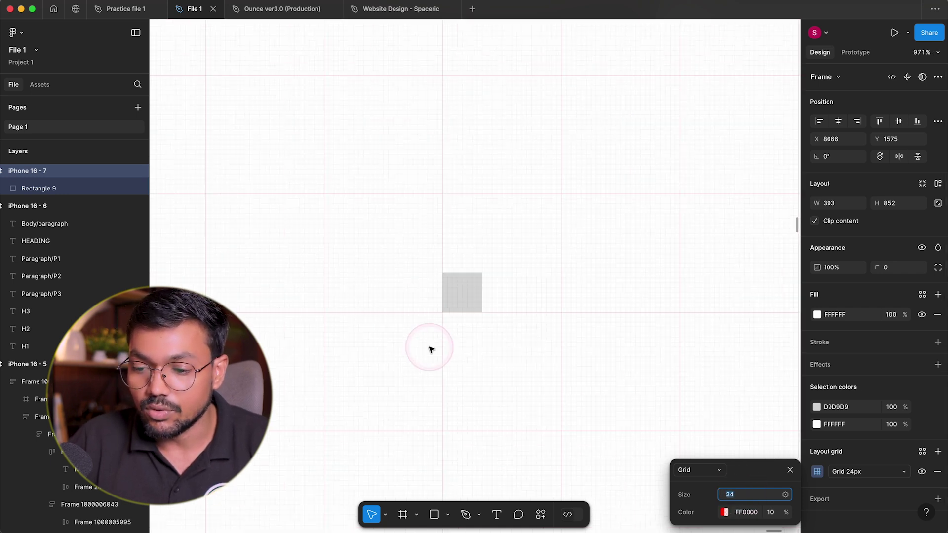
Step: Enlarge the grey rectangle to 24 × 24 so it fills one cell of the layout grid
left_click(465, 297)
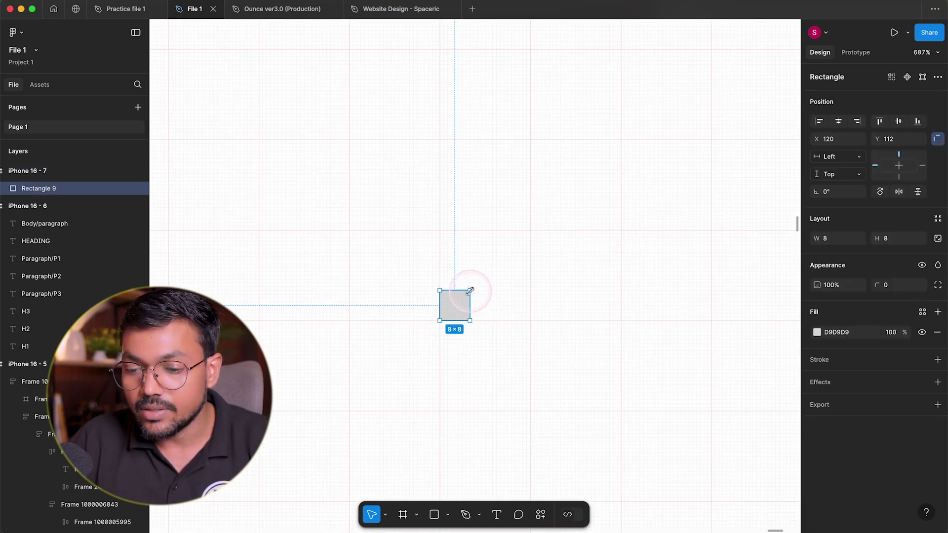
left_click_drag(470, 291, 530, 231)
left_click(601, 239)
left_click(464, 276)
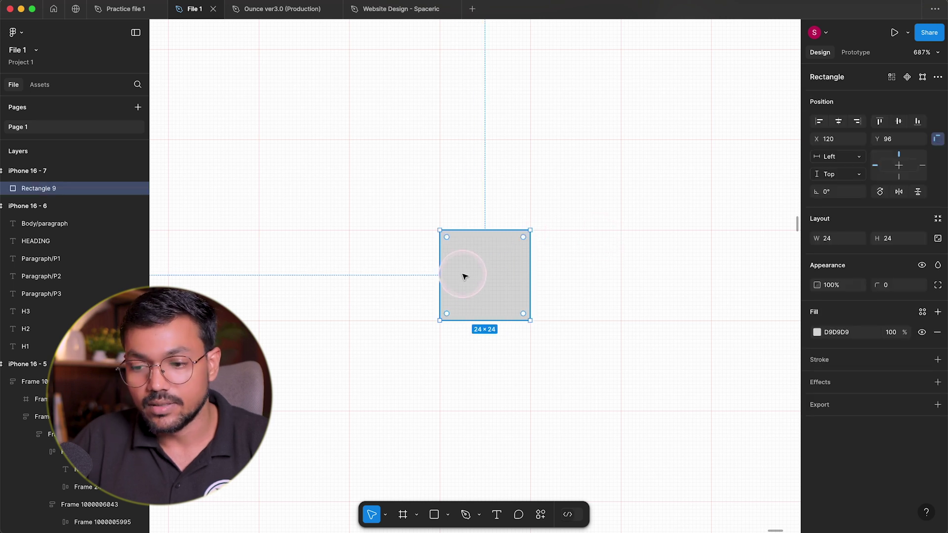
left_click(547, 326)
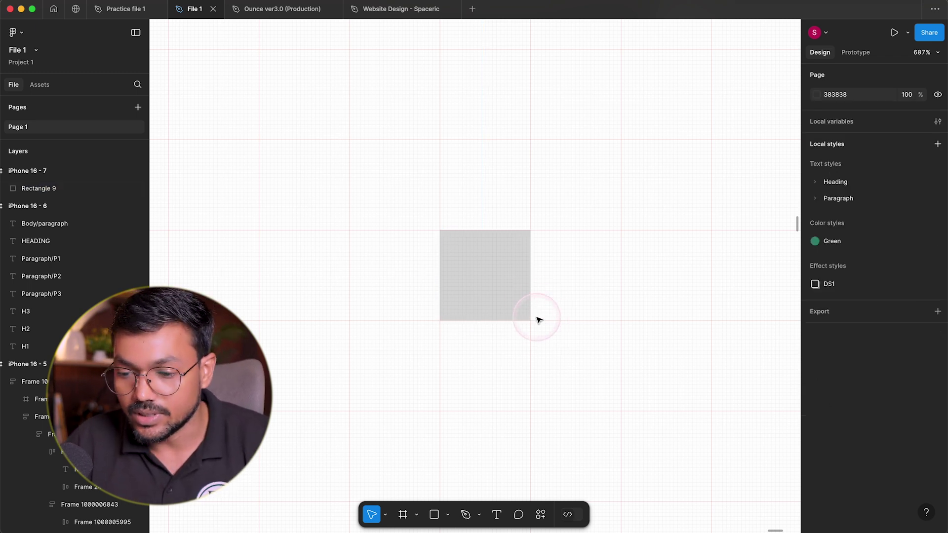
left_click(507, 294)
scroll(493, 287, "up", 3)
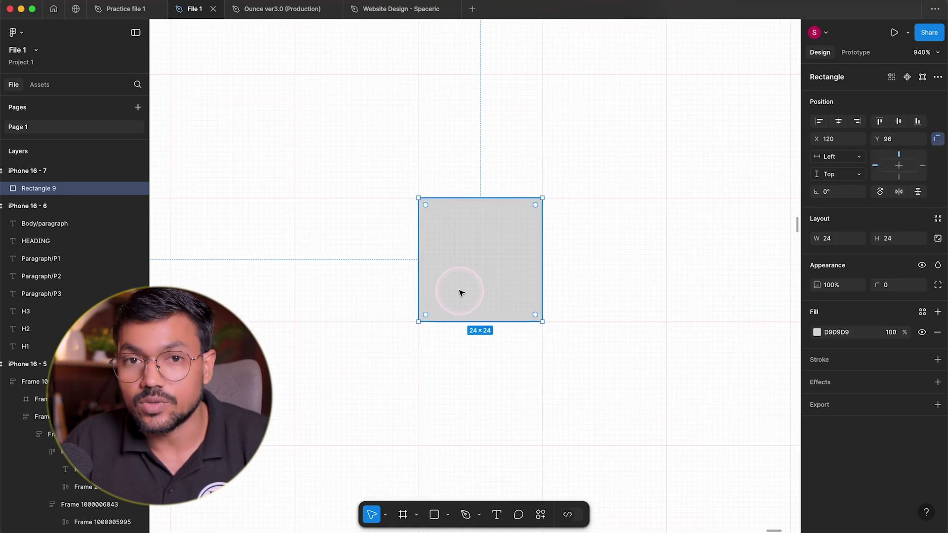
left_click(533, 280)
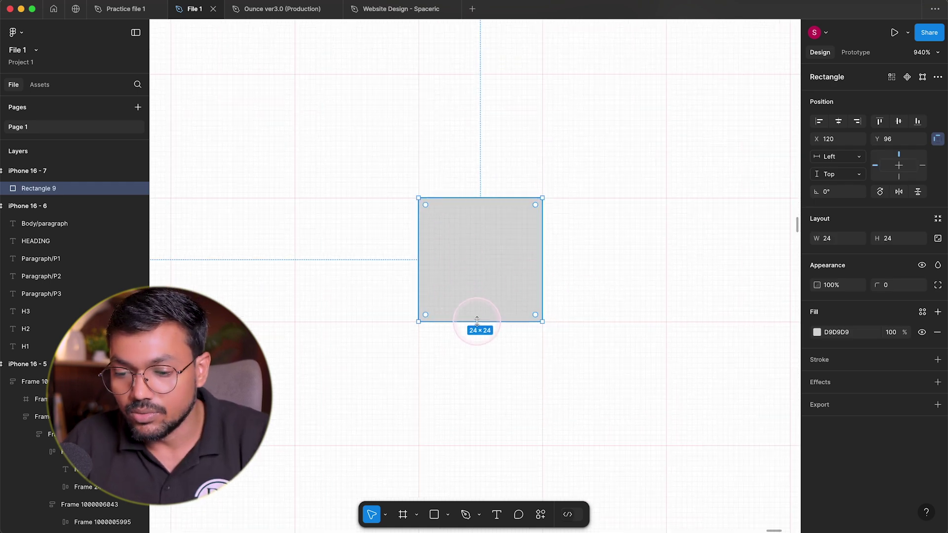
Step: Delete the 24 × 24 grey rectangle from the iPhone 16 - 7 frame and select the frame itself
scroll(476, 269, "up", 2)
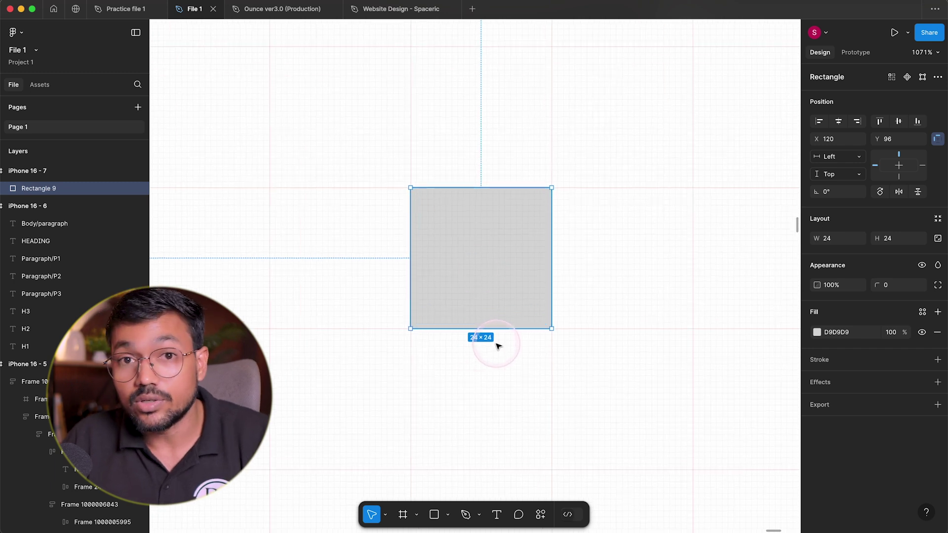
left_click(565, 302)
left_click(443, 218)
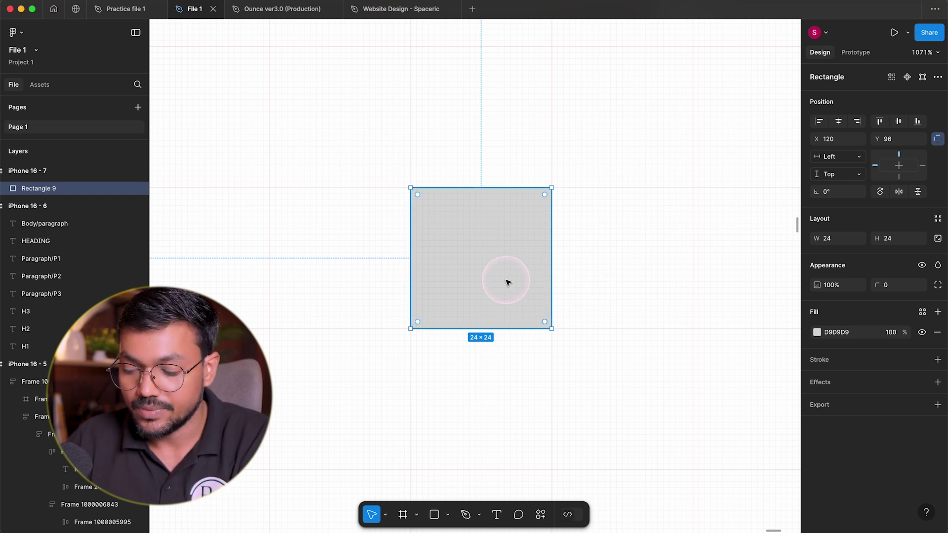
key("Delete")
left_click(624, 286)
Step: Change the iPhone 16 - 7 frame's layout grid from a uniform grid to columns
scroll(373, 289, "down", 5)
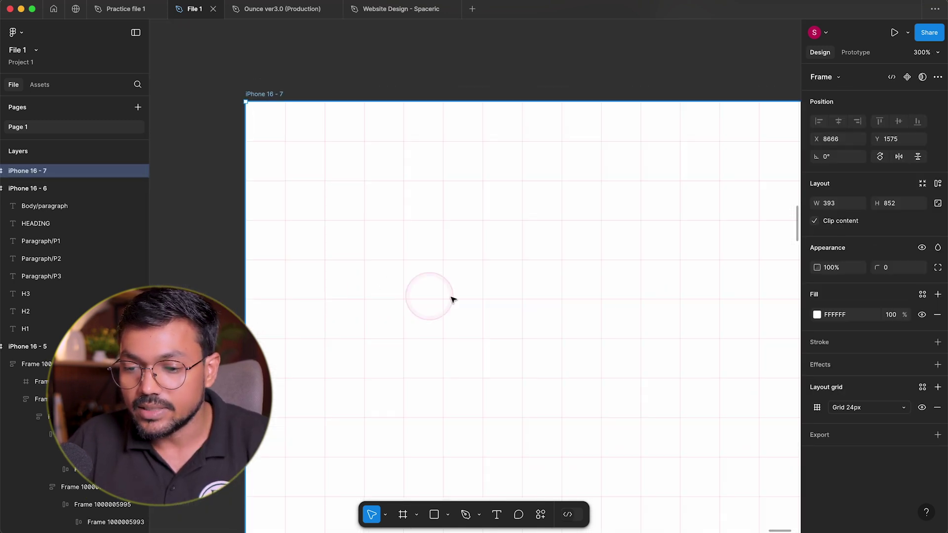
scroll(454, 300, "down", 3)
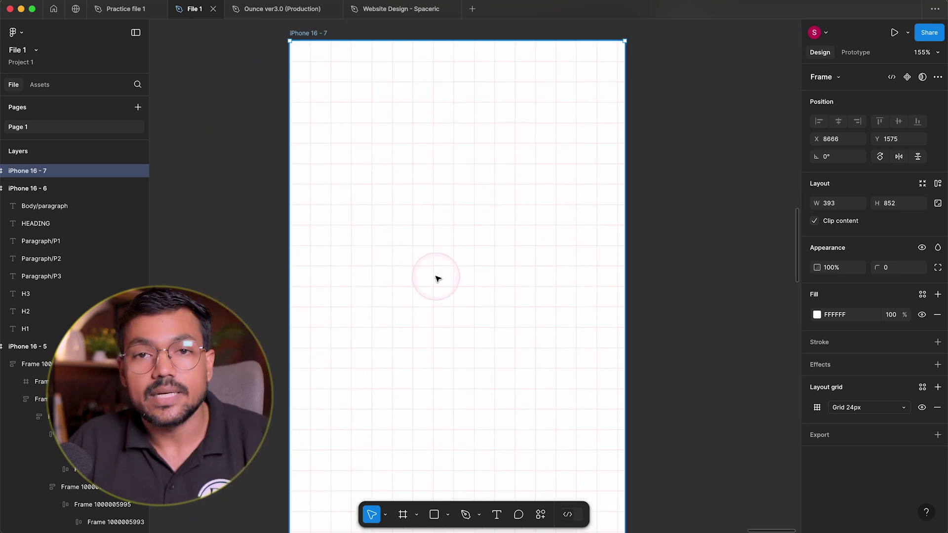
scroll(437, 279, "down", 2)
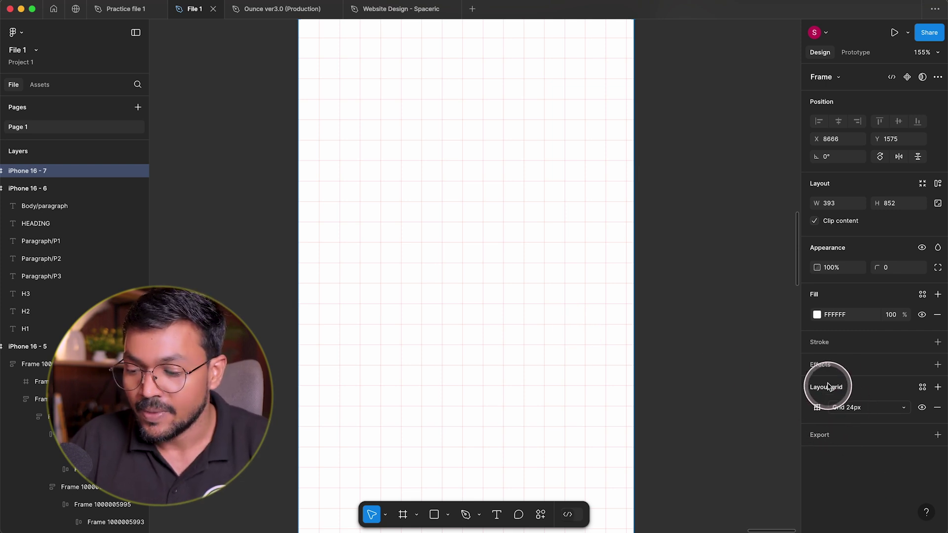
left_click(854, 409)
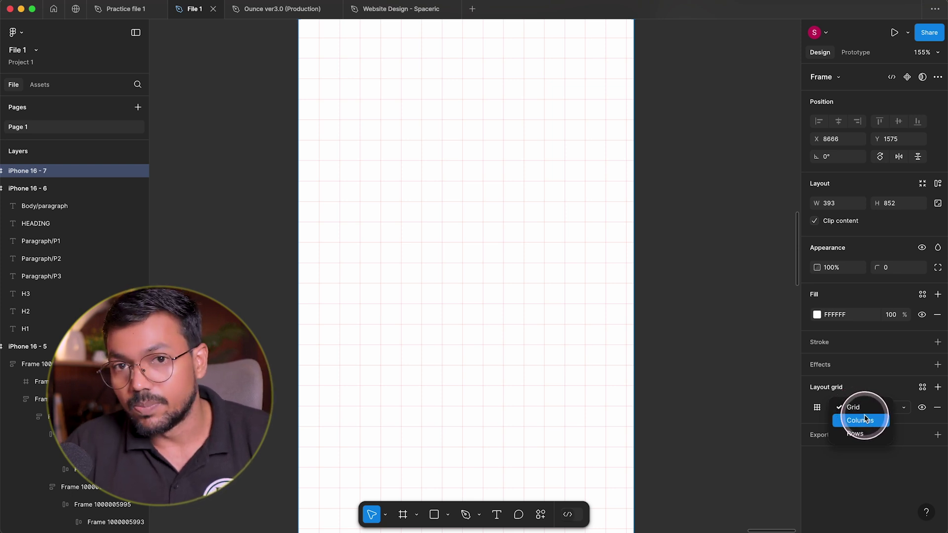
left_click(864, 419)
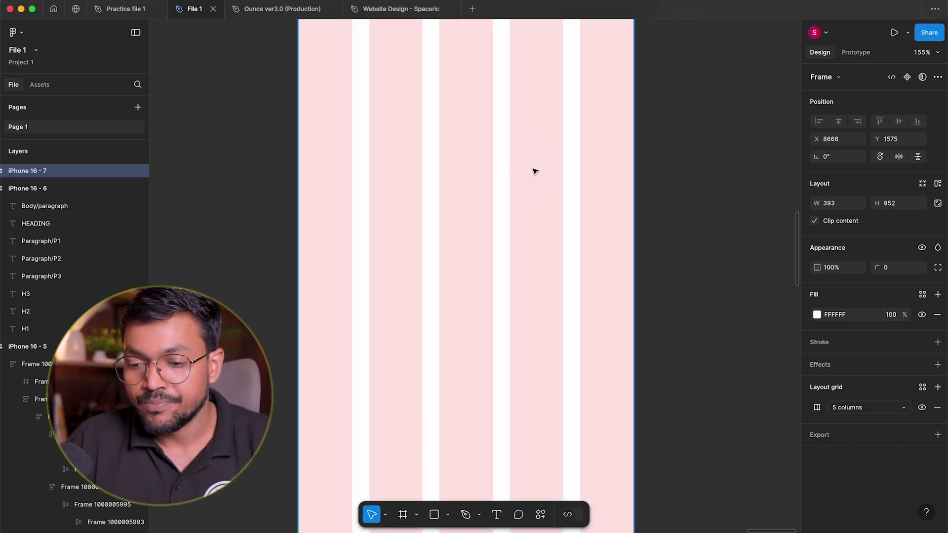
Step: Open the frame's column grid settings and set the column count to 4
scroll(446, 203, "down", 5)
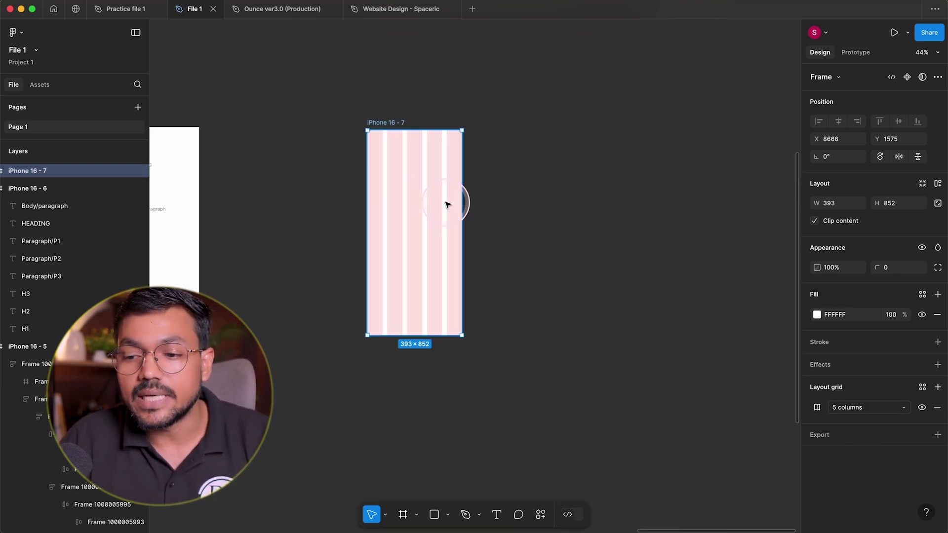
scroll(427, 179, "up", 2)
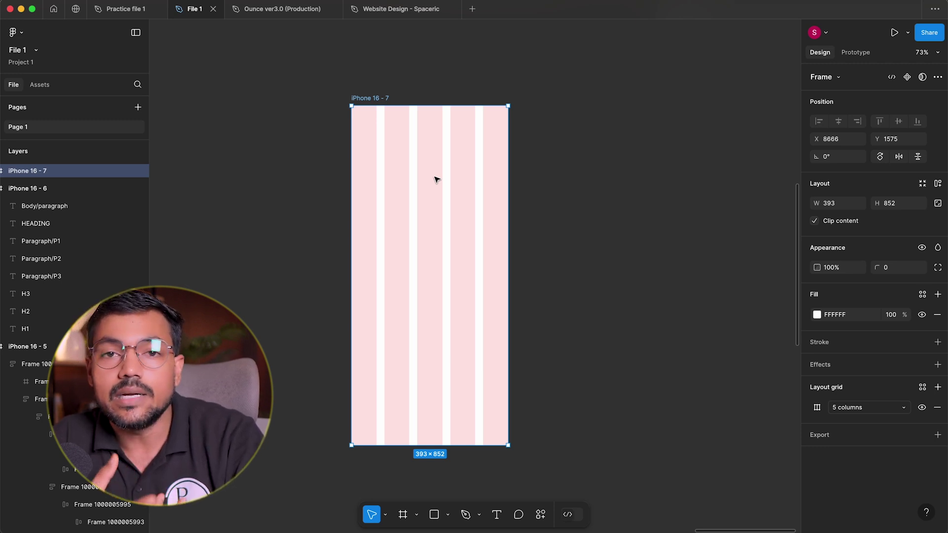
scroll(436, 179, "left", 2)
scroll(435, 179, "down", 1)
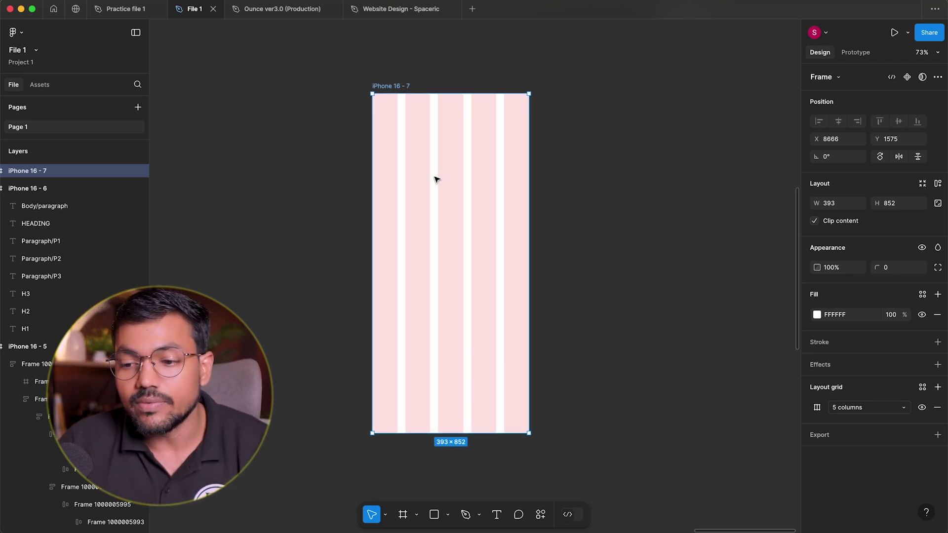
scroll(458, 207, "up", 3)
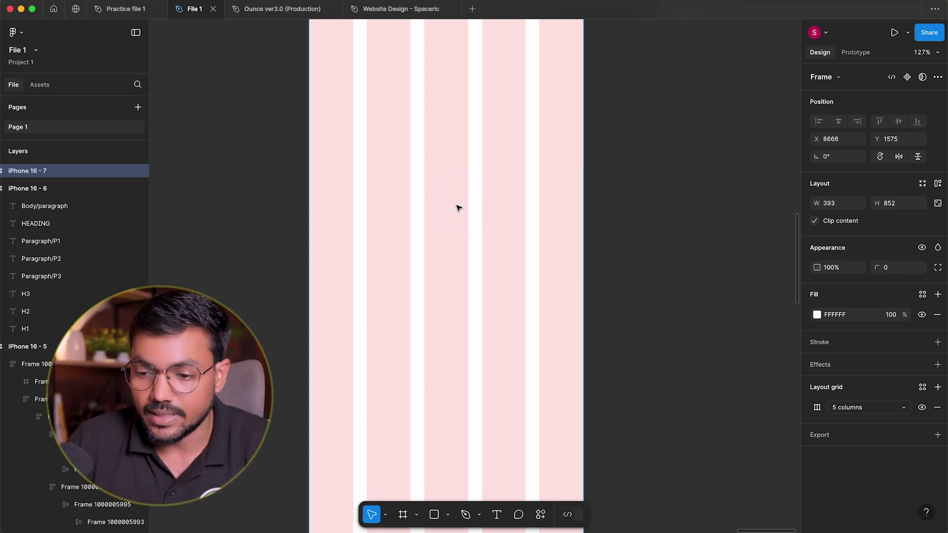
scroll(530, 283, "left", 2)
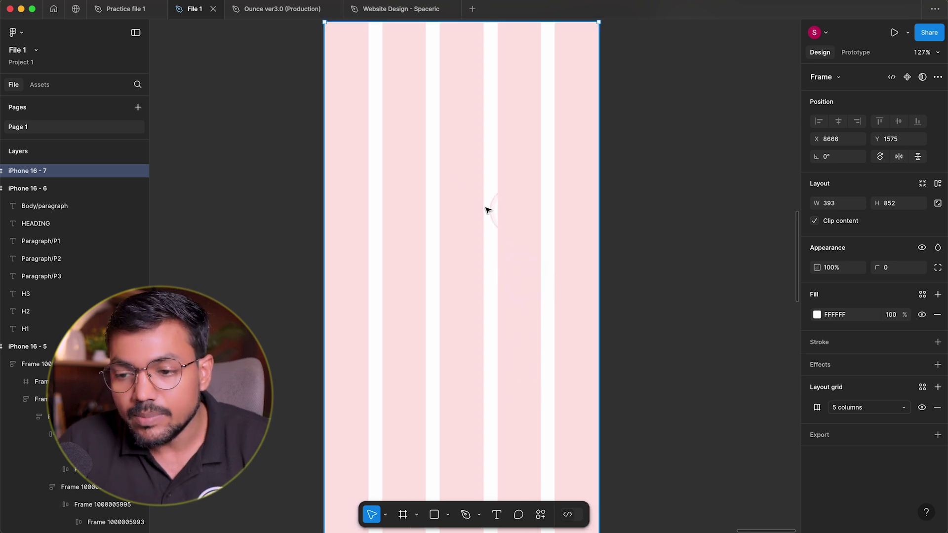
scroll(488, 210, "down", 2)
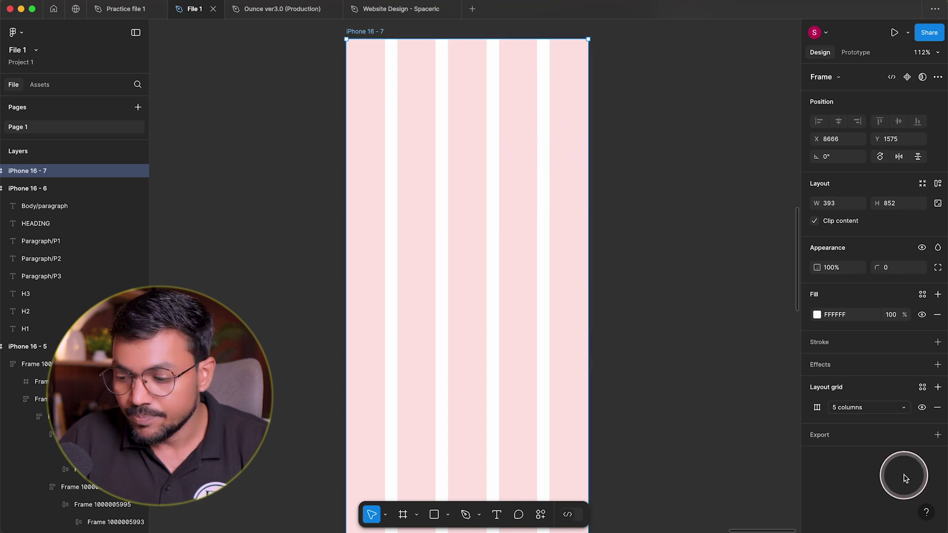
left_click(817, 408)
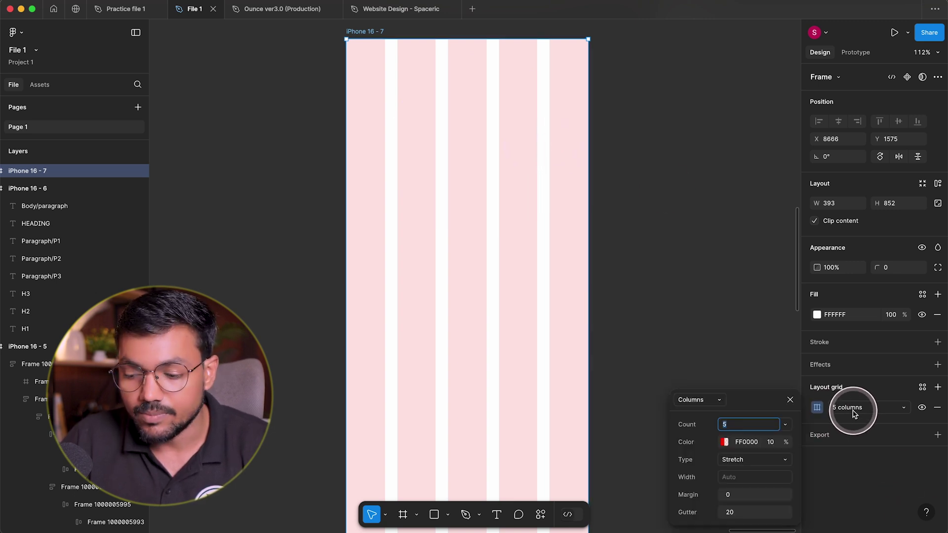
left_click_drag(770, 400, 718, 132)
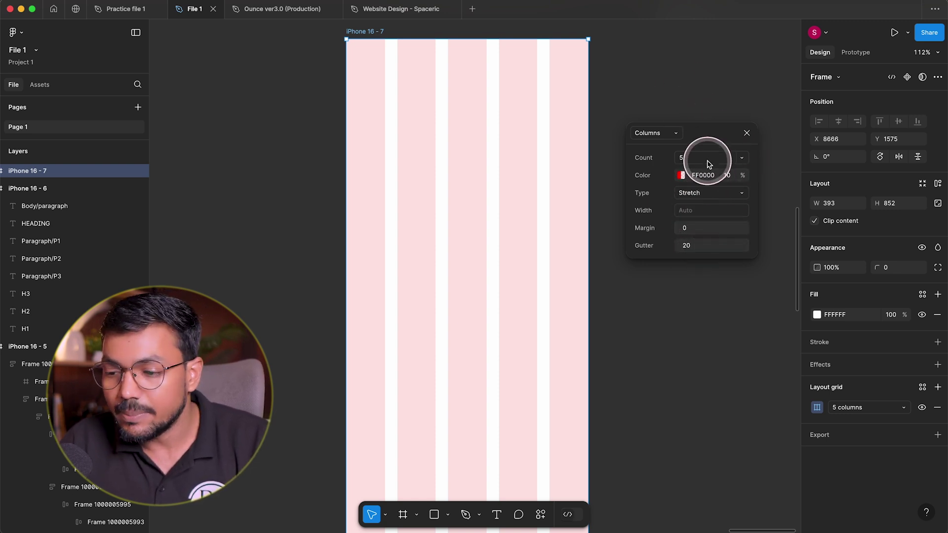
left_click(742, 158)
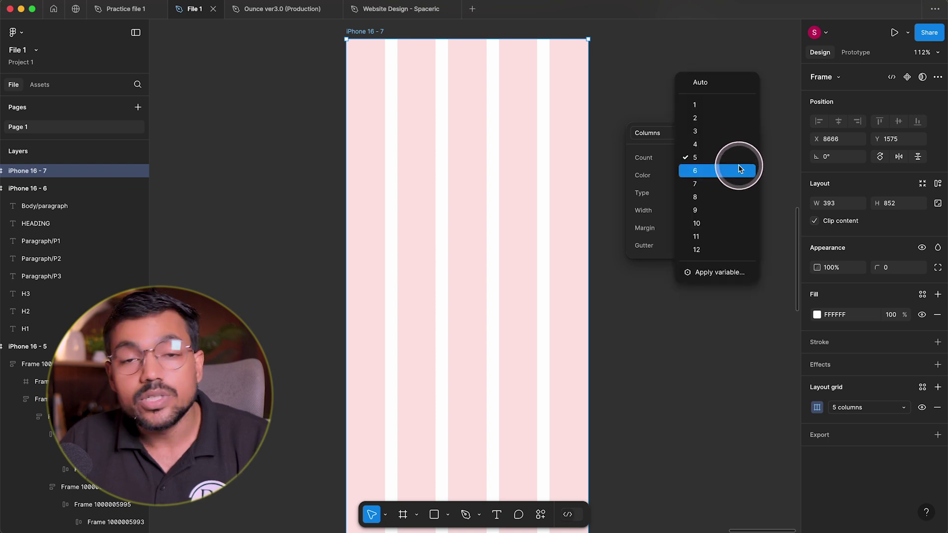
left_click(716, 143)
left_click(432, 124)
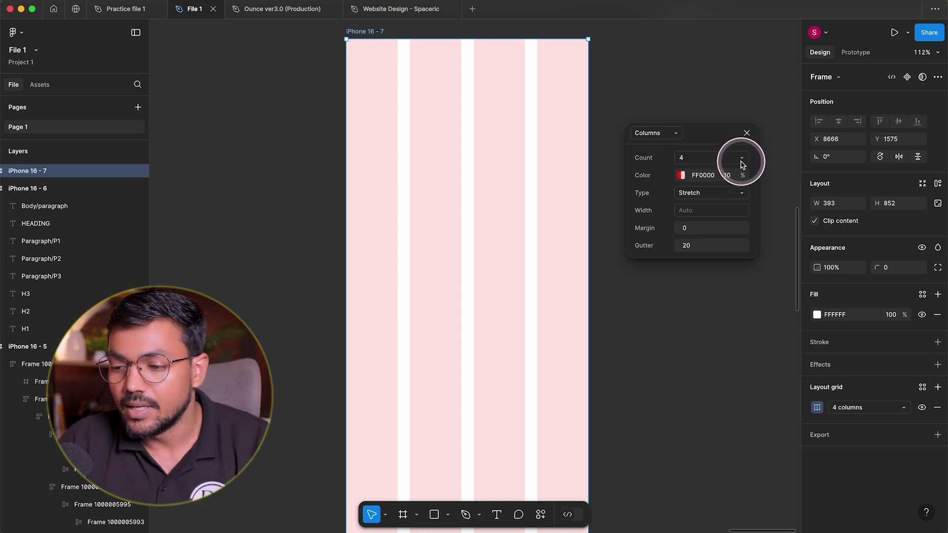
Step: Try a column count of 40 on the frame's layout grid and return the count to 4
left_click(695, 163)
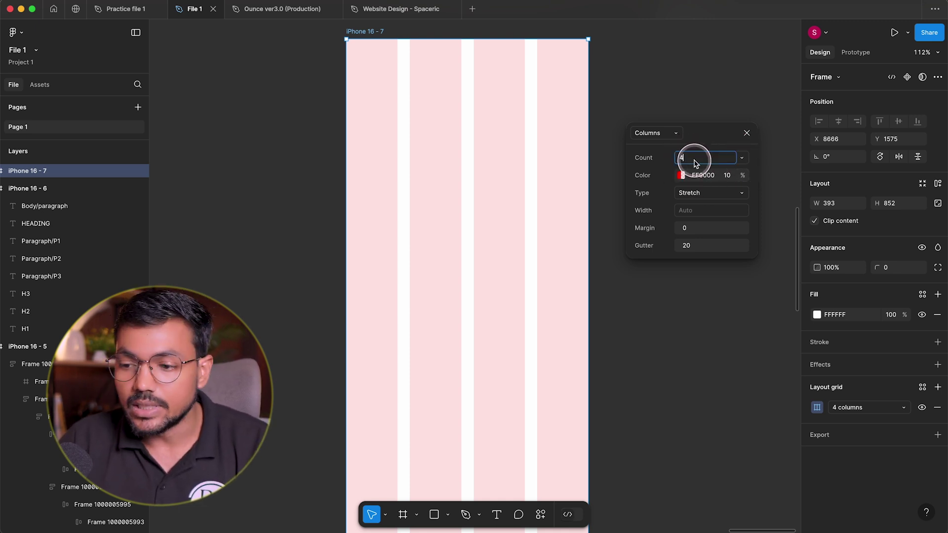
left_click(695, 162)
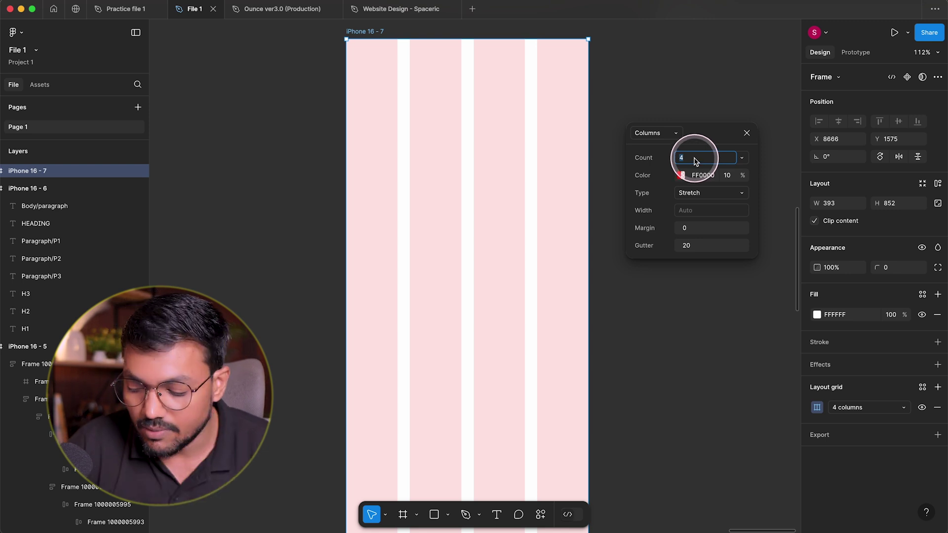
type("0")
key("Return")
scroll(441, 137, "up", 10)
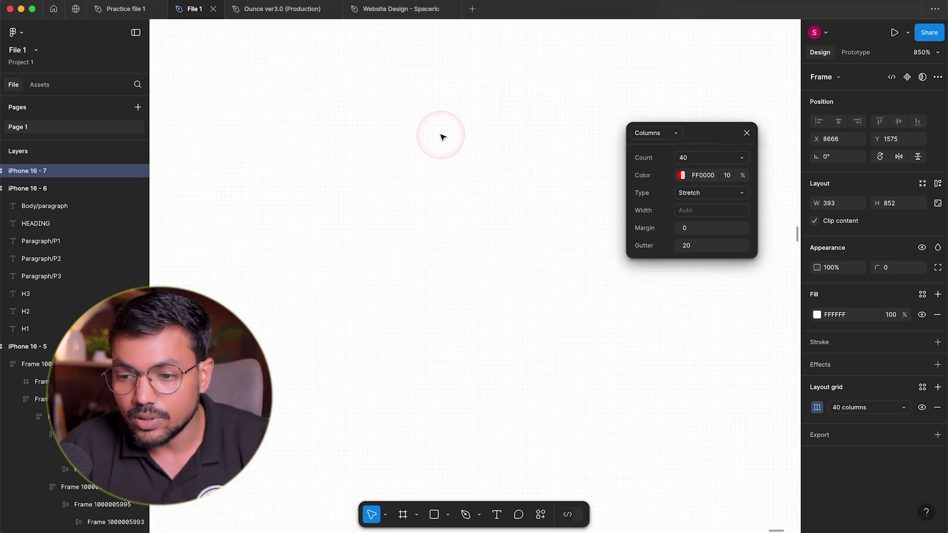
scroll(482, 171, "down", 10)
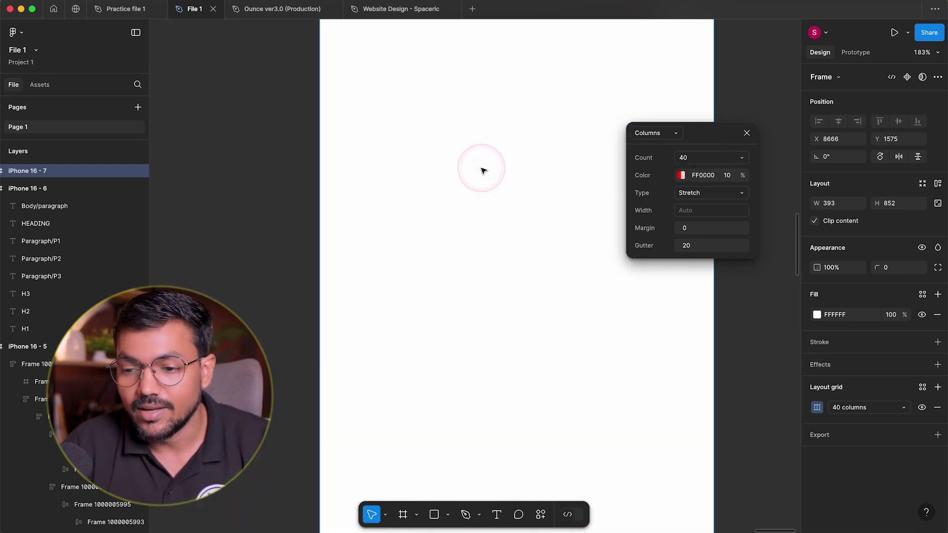
left_click(706, 158)
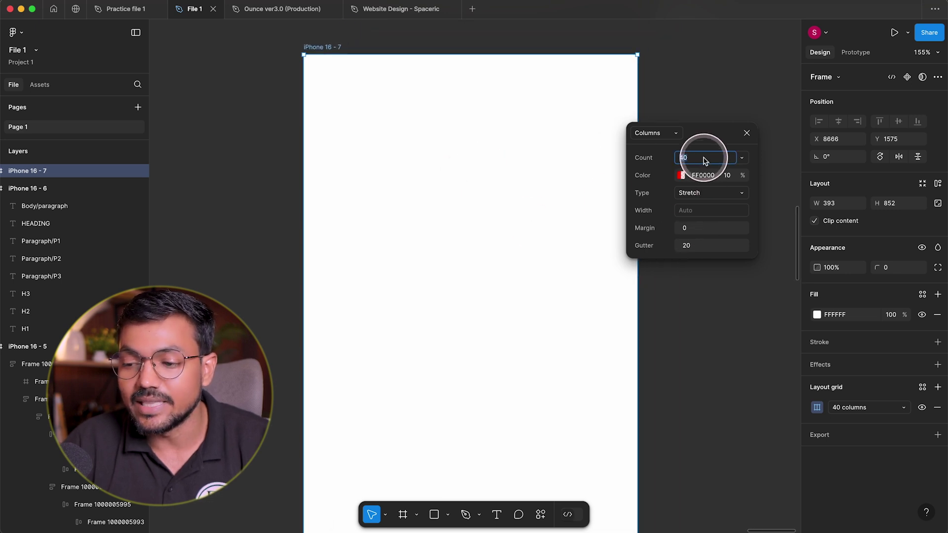
type("4")
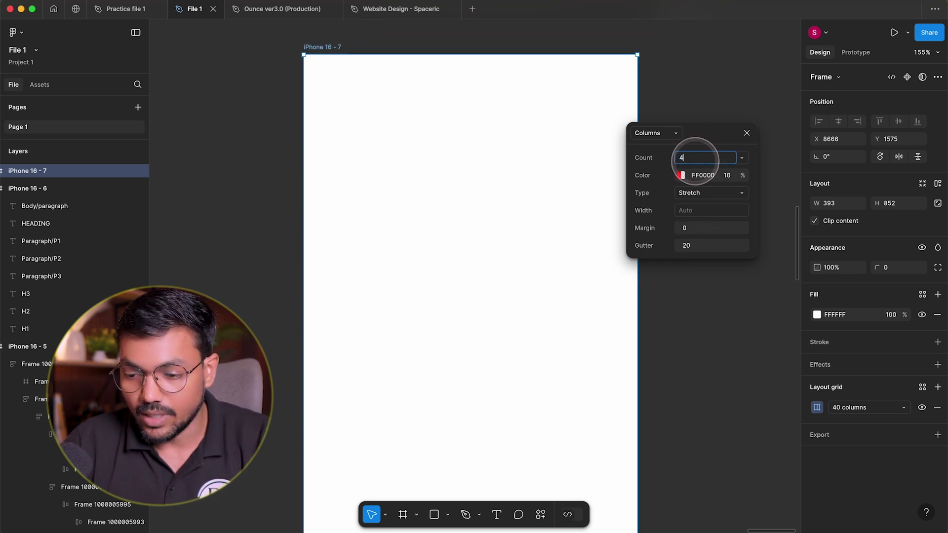
key("Return")
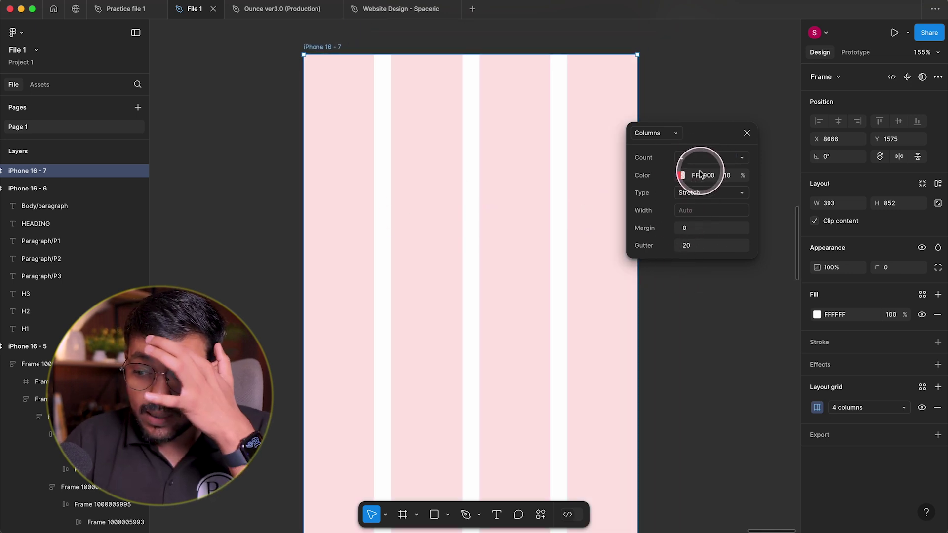
Step: Try out the hue and opacity controls for the columns' colour, keeping FF0000 at 10%
left_click(681, 176)
mouse_move(558, 334)
left_mouse_down()
mouse_move(599, 334)
mouse_move(560, 334)
left_mouse_up()
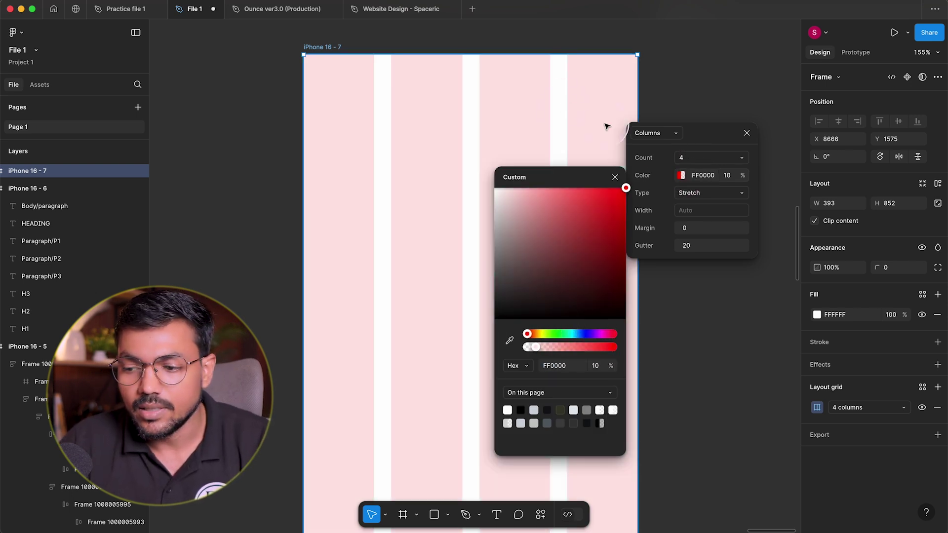
mouse_move(536, 347)
left_mouse_down()
mouse_move(603, 347)
mouse_move(526, 347)
mouse_move(536, 347)
left_mouse_up()
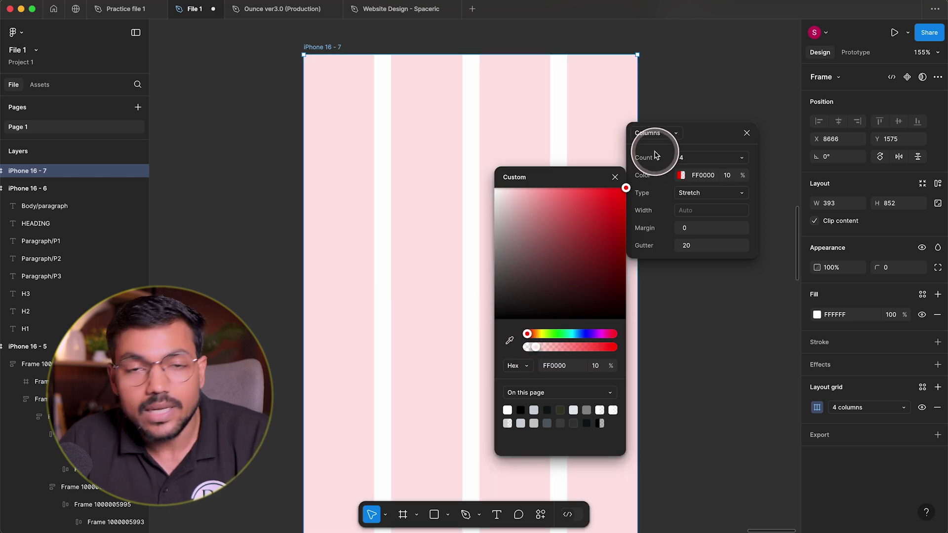
left_click(614, 177)
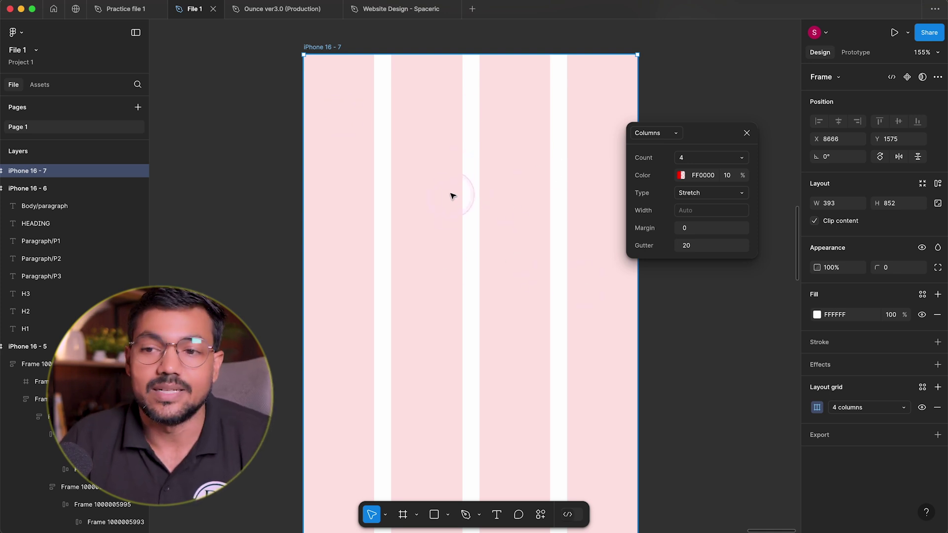
Step: Review the column type options and change the type from Stretch to Left
scroll(489, 148, "down", 2)
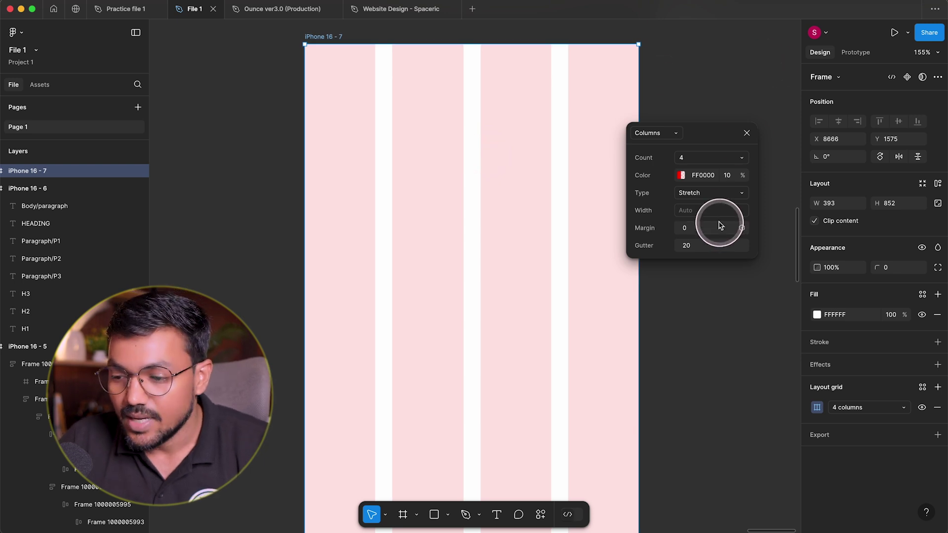
left_click(709, 196)
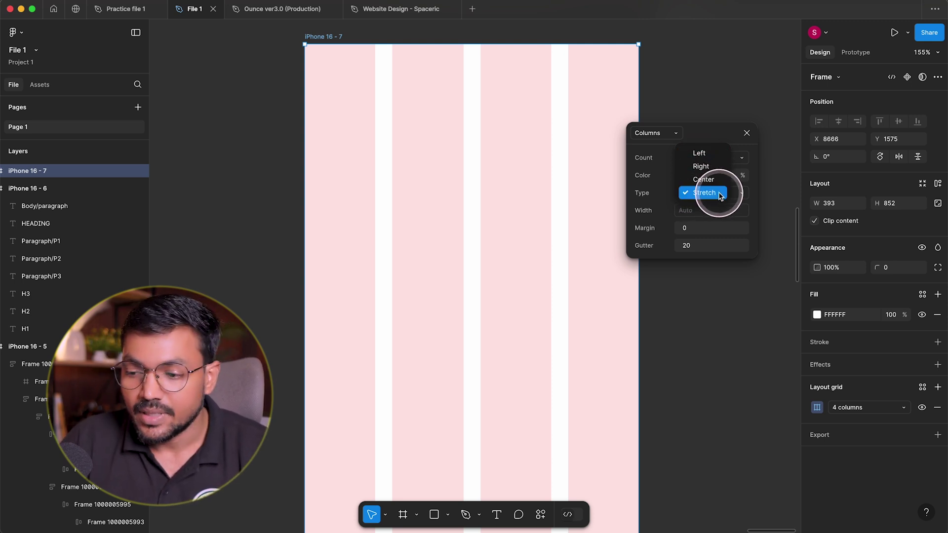
left_click(711, 207)
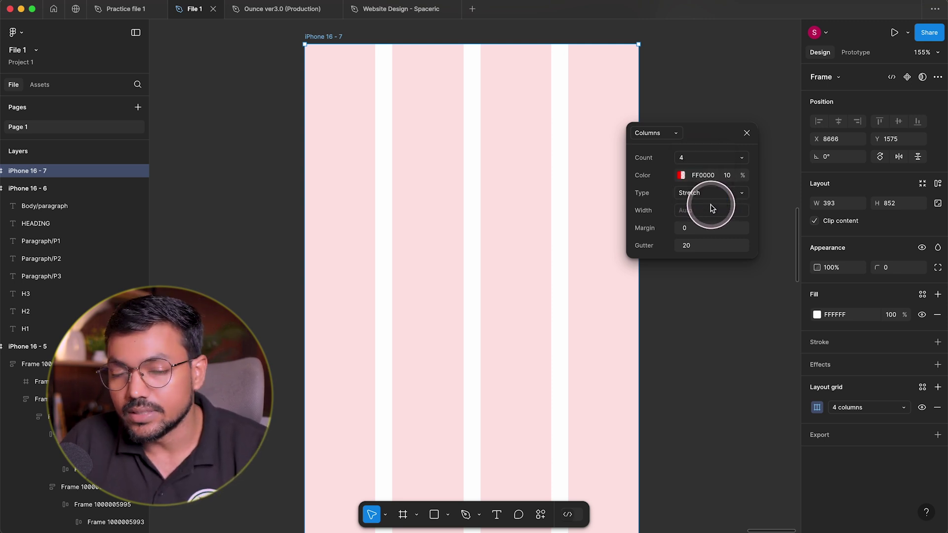
left_click(706, 192)
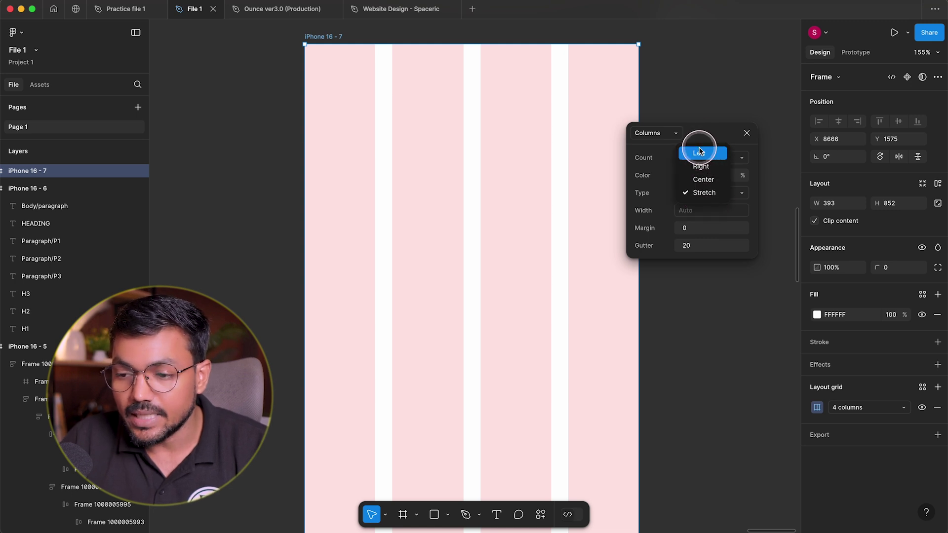
left_click(699, 153)
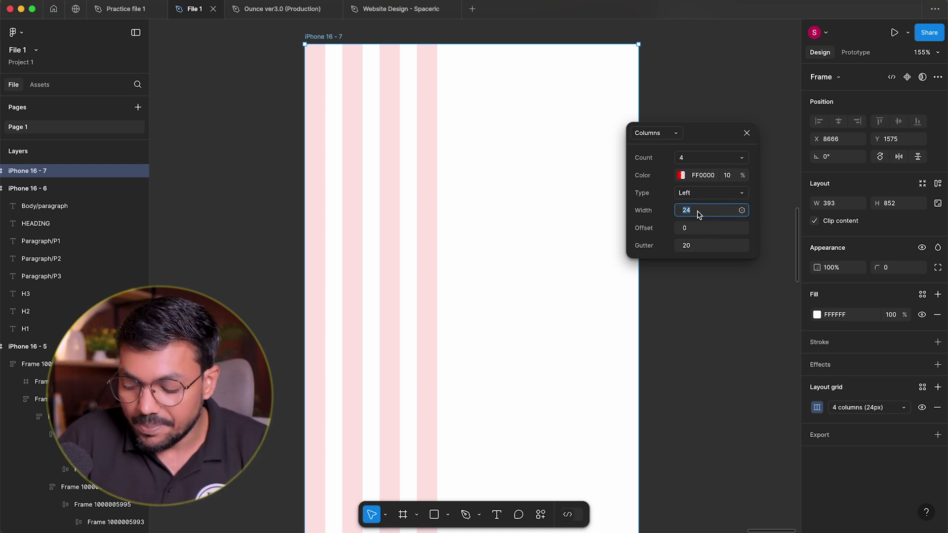
Step: Increase the width of the left-aligned columns to 80 and check them up close
key("Up")
key("Up")
key("Up")
key("Up")
key("Up")
key("Up")
key("Up")
key("Up")
key("Up")
key("Up")
key("Up")
key("Up")
key("Up")
key("Up")
key("Up")
key("Up")
key("Up")
key("Up")
key("Up")
key("Up")
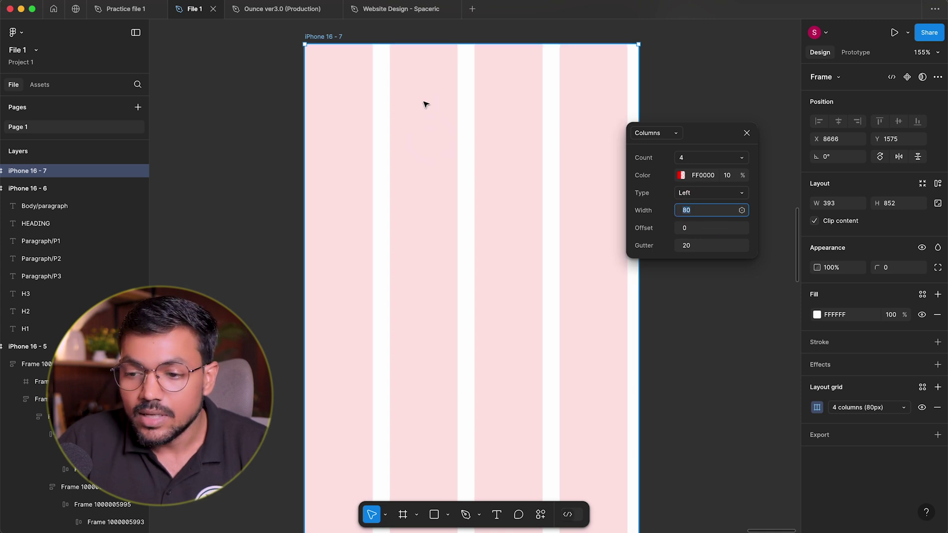
scroll(333, 82, "up", 8)
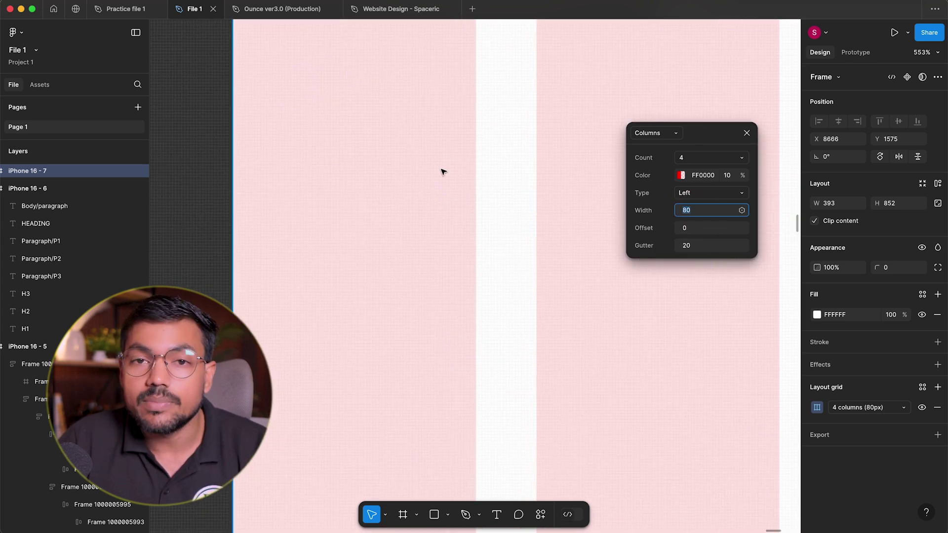
scroll(443, 170, "down", 5)
scroll(368, 174, "up", 6)
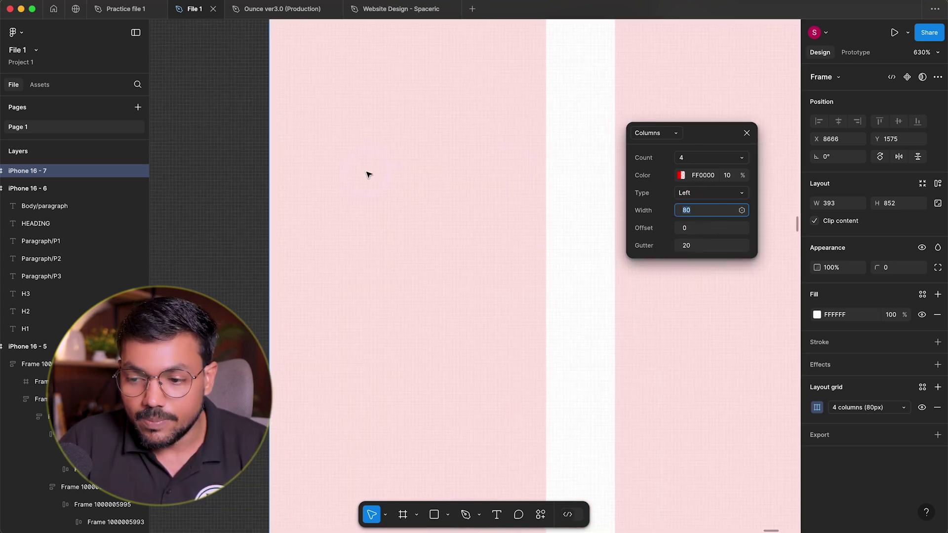
Step: Draw a rectangle about 80 × 22 spanning the width of the frame's second column
scroll(367, 174, "right", 5)
key("r")
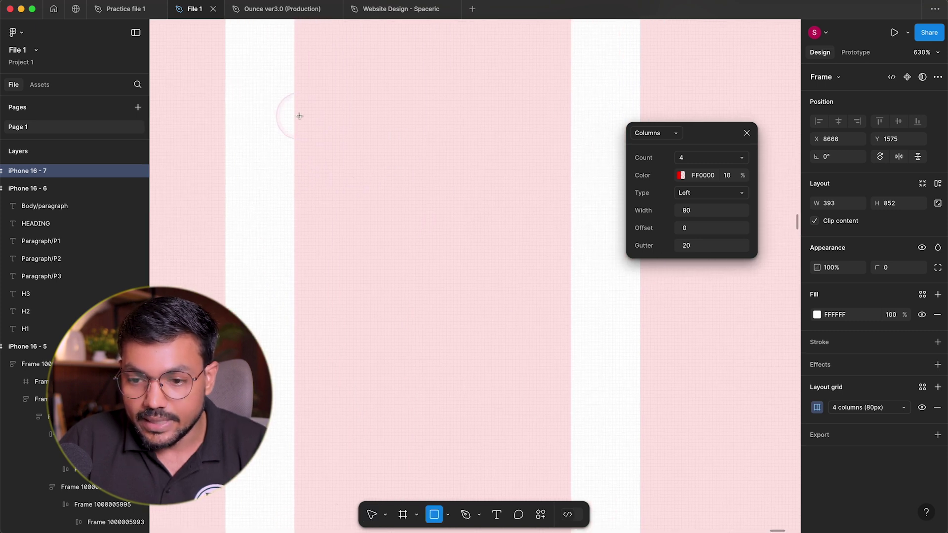
mouse_move(294, 113)
left_mouse_down()
mouse_move(515, 188)
mouse_move(571, 189)
left_mouse_up()
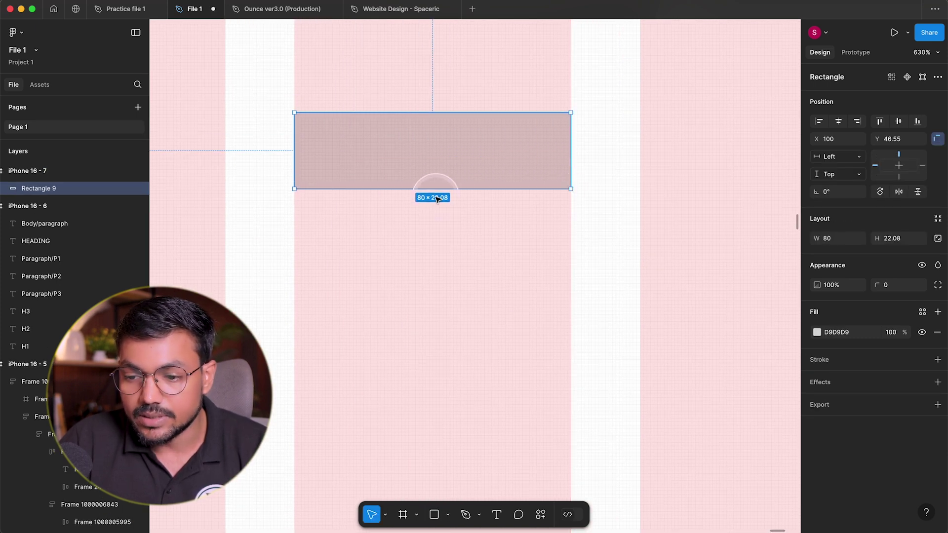
Step: Reopen the frame's column grid settings and reduce the column width, trying 72 before settling on 64
left_click(629, 234)
left_click(621, 298)
left_click(821, 475)
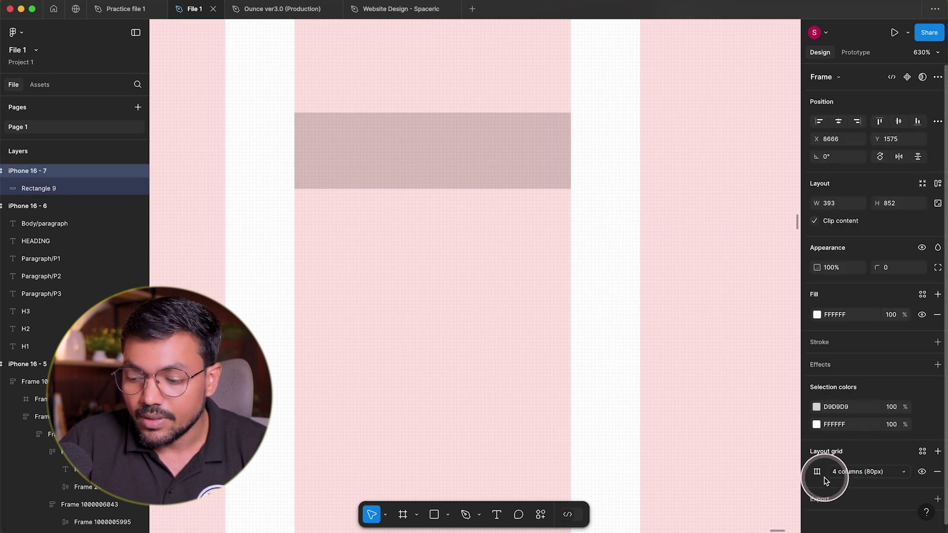
left_click_drag(757, 402, 746, 102)
left_click(738, 165)
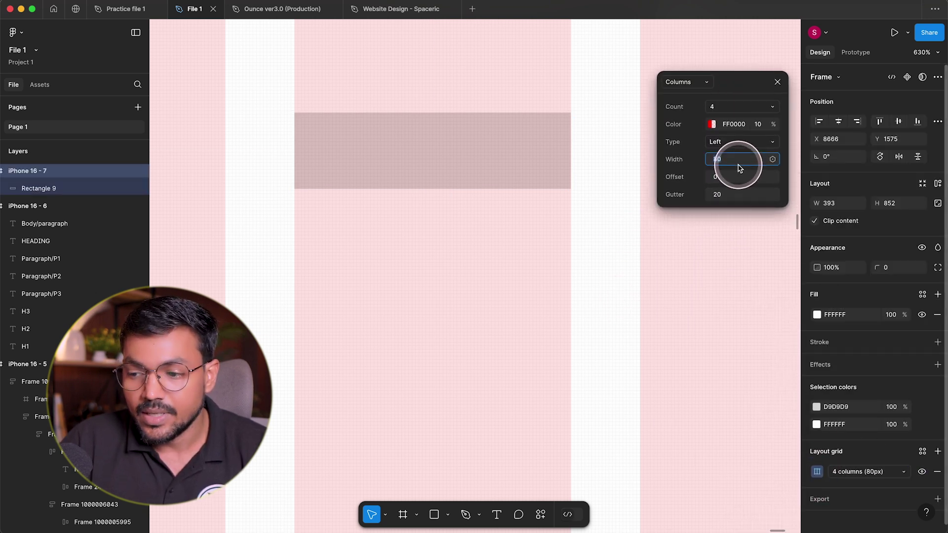
type("72")
key("Return")
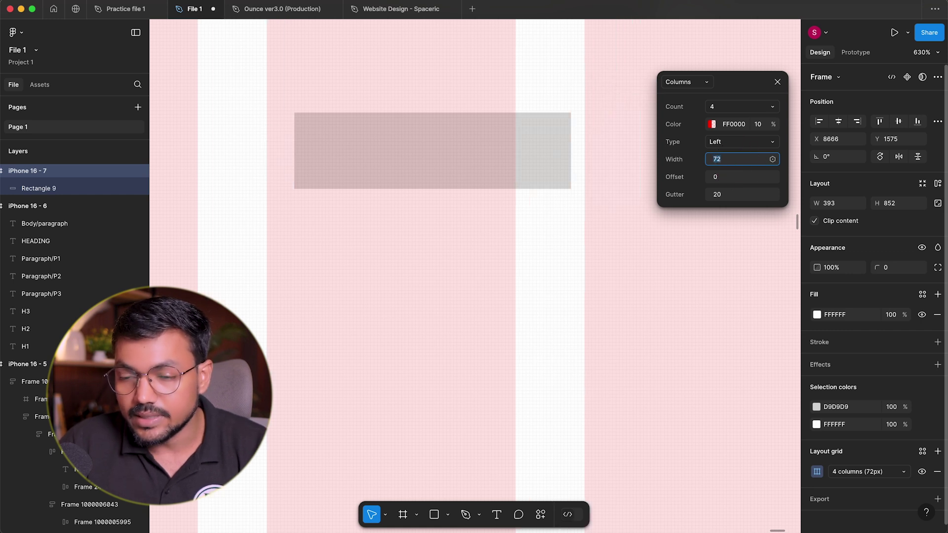
type("64")
key("Return")
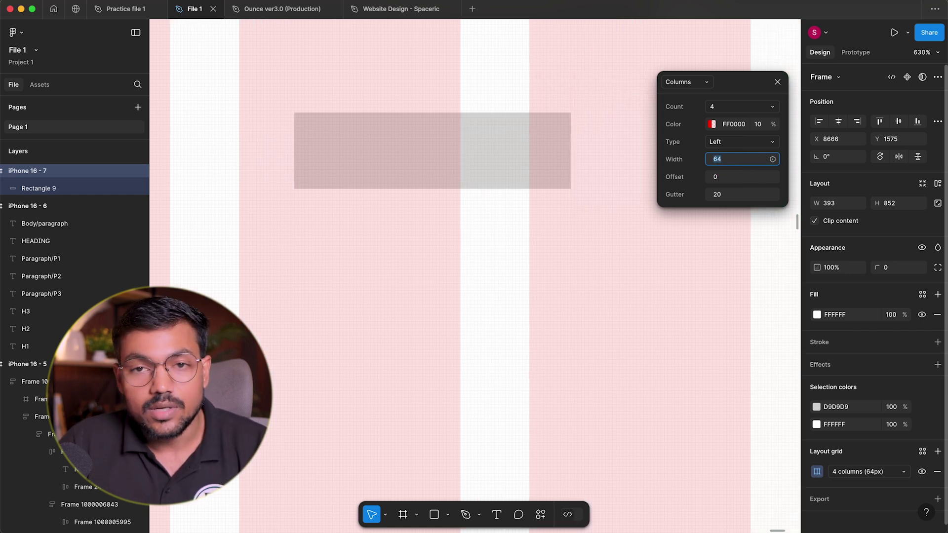
Step: Change the column type to Right, try widening the frame, and undo the resize
scroll(438, 284, "down", 5)
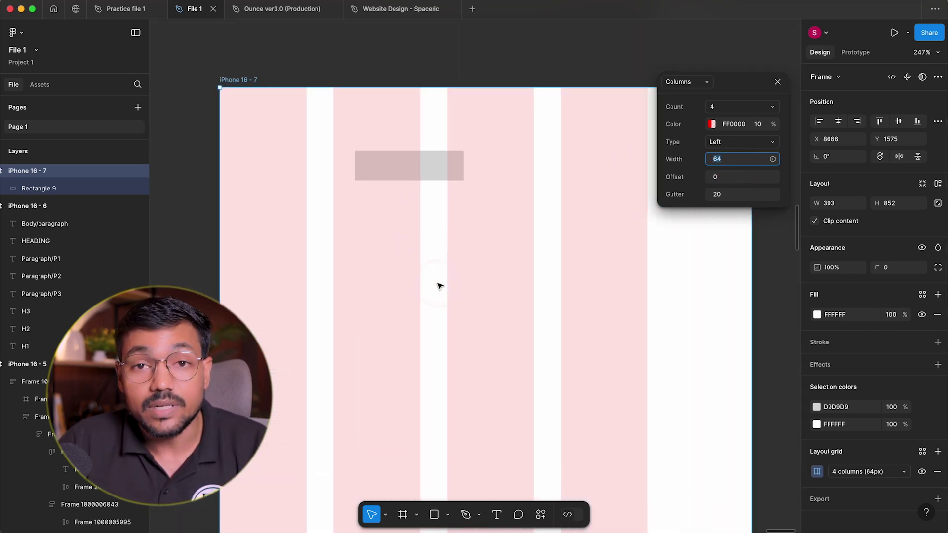
scroll(438, 284, "down", 2)
left_click(736, 140)
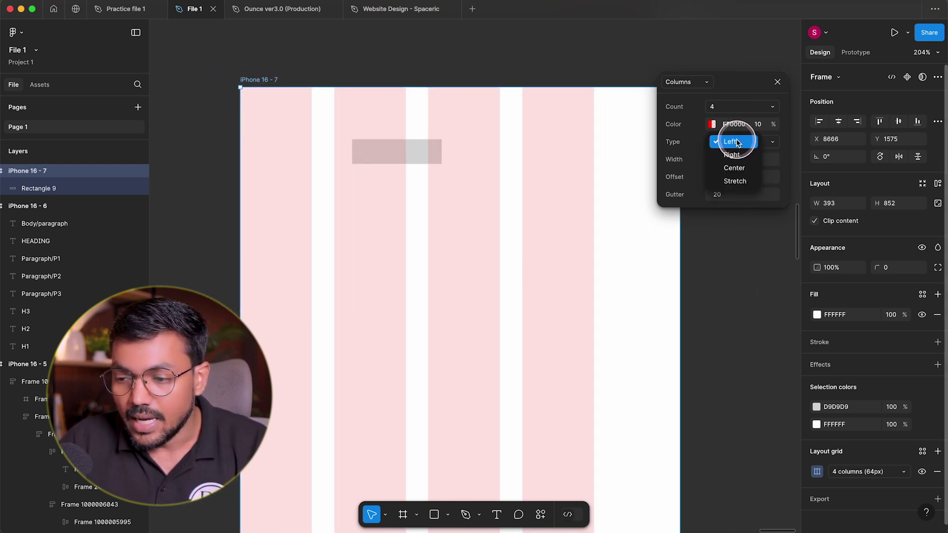
left_click(736, 154)
scroll(491, 166, "down", 3)
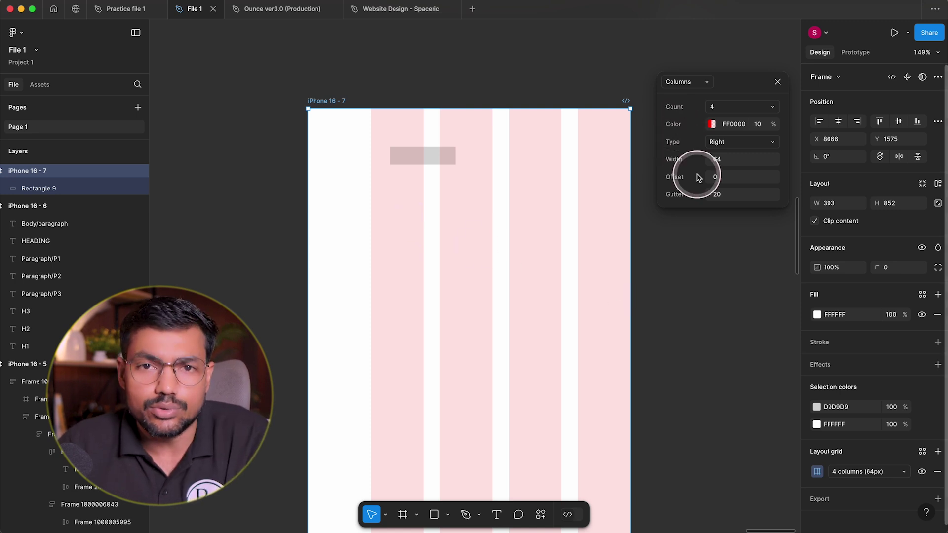
scroll(456, 274, "down", 3)
left_click_drag(547, 270, 649, 294)
key("super+z")
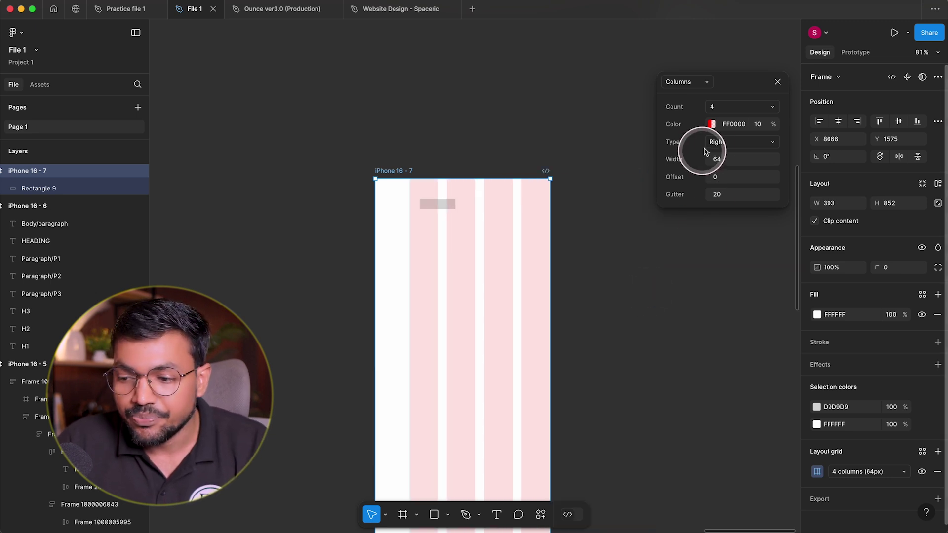
Step: Return the column type to Left and test how the columns follow a change of the frame's width
scroll(676, 163, "down", 2)
left_click(737, 142)
left_click(729, 128)
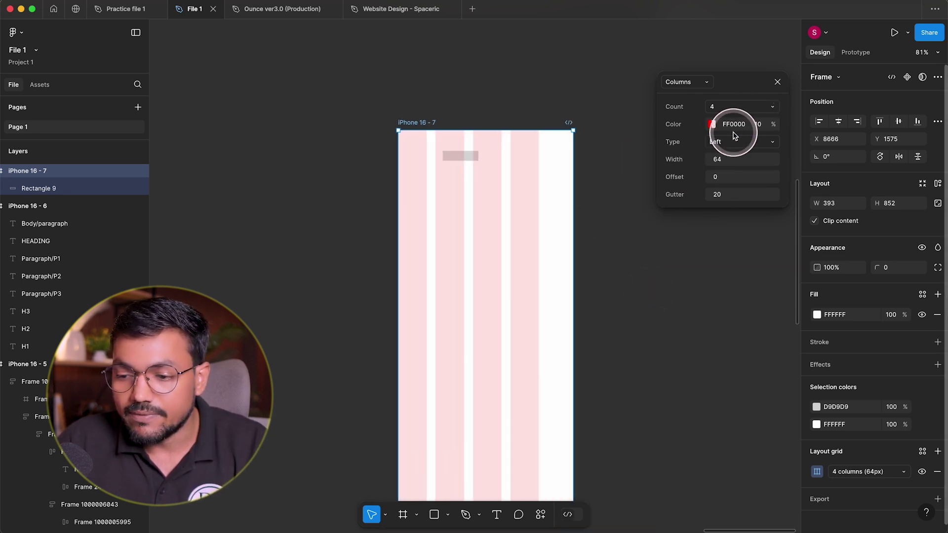
mouse_move(574, 220)
left_mouse_down()
mouse_move(642, 211)
mouse_move(573, 205)
left_mouse_up()
scroll(510, 229, "up", 4)
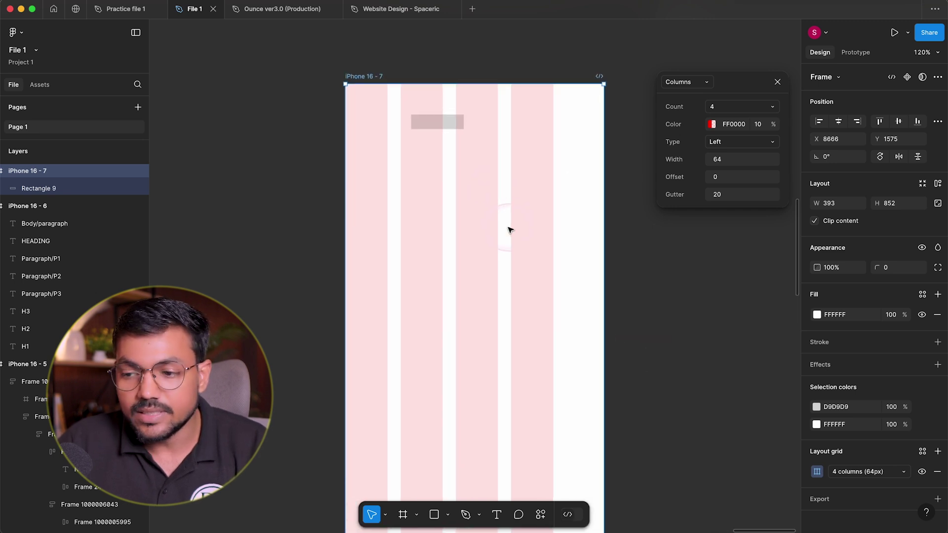
scroll(510, 229, "up", 1)
scroll(510, 230, "down", 1)
scroll(510, 229, "right", 1)
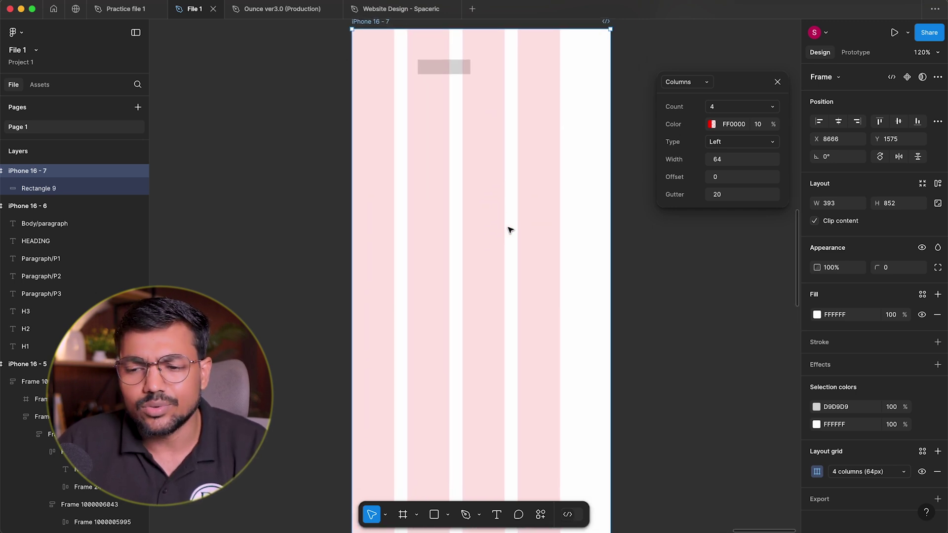
Step: Delete the small rectangle lying across the second and third columns
left_click(454, 69)
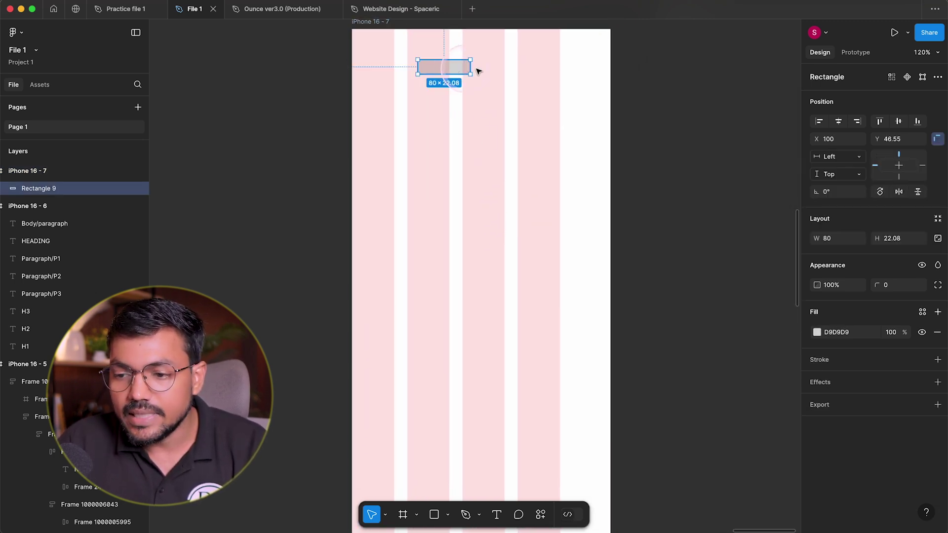
key("Escape")
left_click(455, 71)
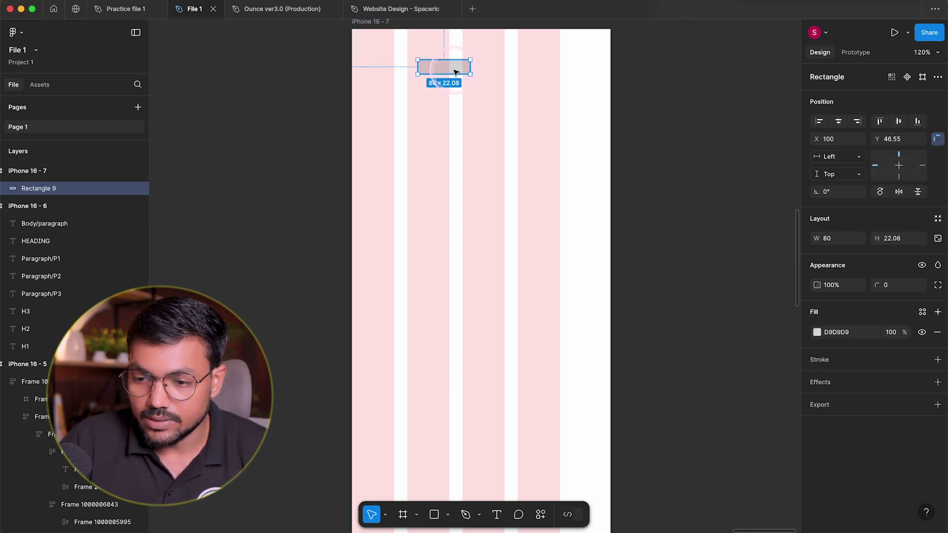
key("Delete")
Step: Reopen the frame's column grid settings and switch the column type to Right, finishing with Center
left_click(528, 105)
left_click(817, 407)
left_click_drag(759, 412, 755, 175)
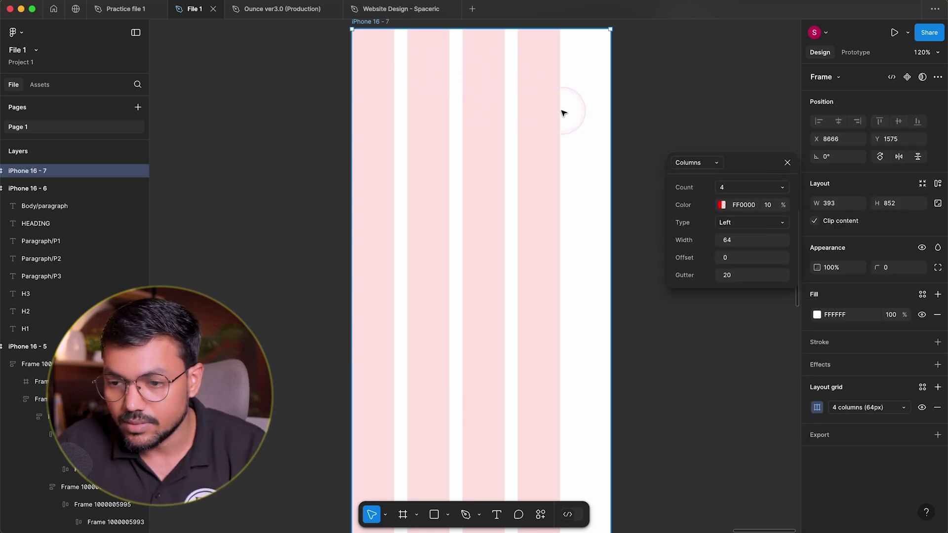
scroll(561, 110, "up", 2)
left_click(765, 222)
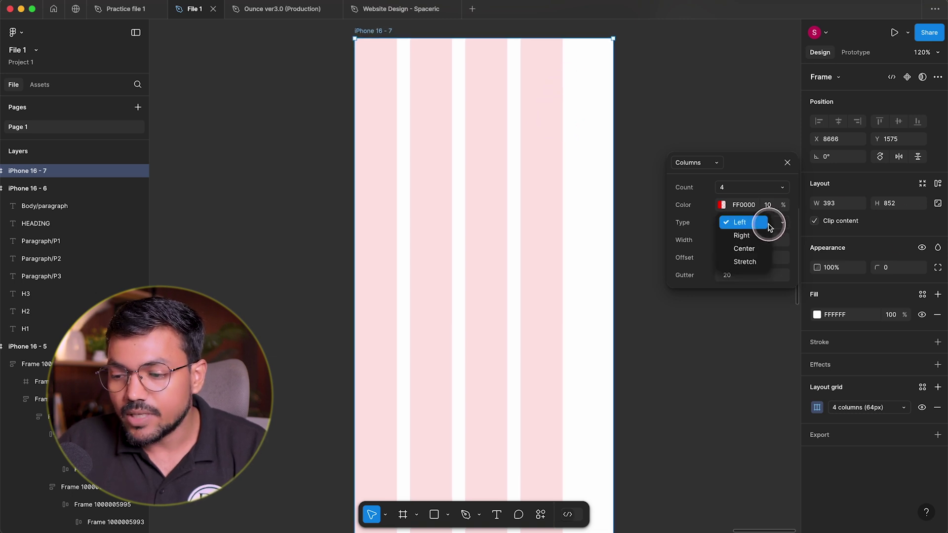
left_click(766, 233)
left_click(765, 230)
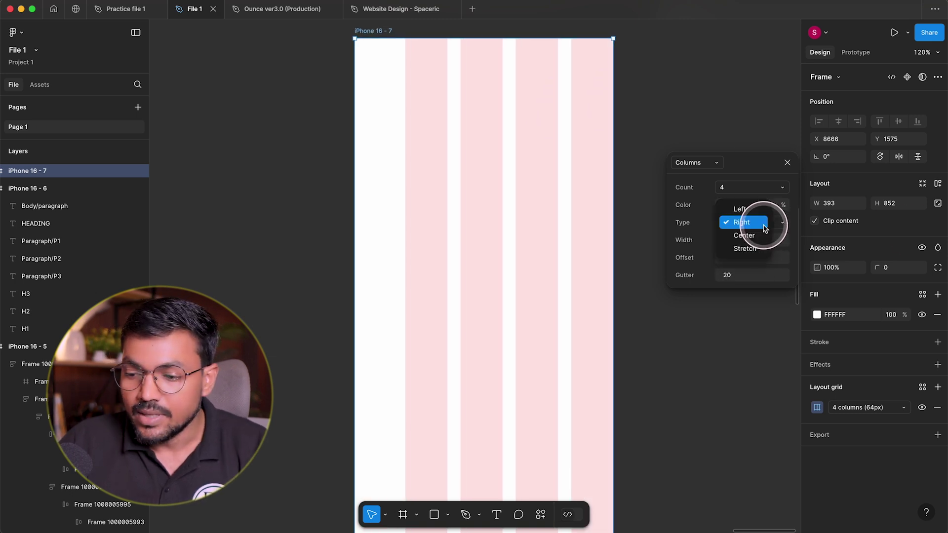
left_click(762, 235)
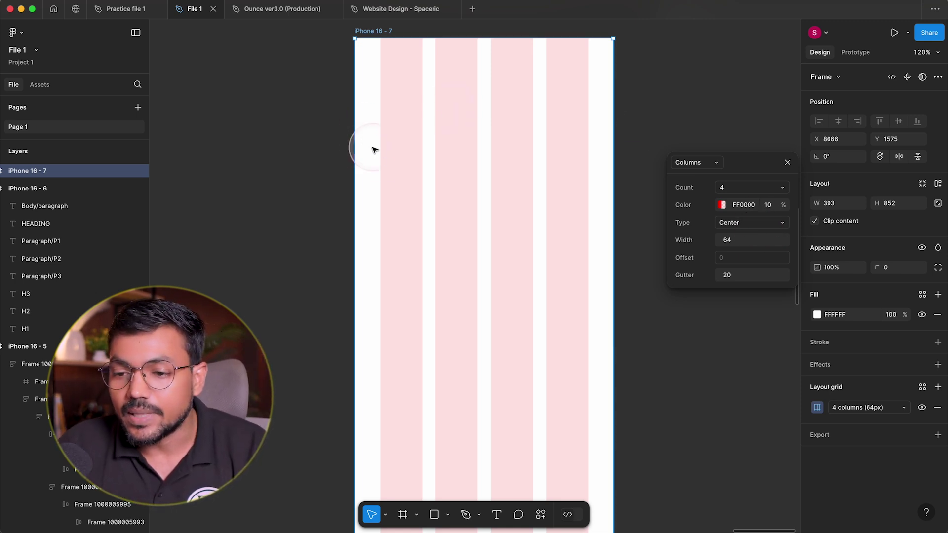
Step: Widen the frame to about 681 to test how the centred columns respond
scroll(472, 174, "down", 5)
left_click_drag(546, 186, 653, 212)
scroll(554, 282, "right", 2)
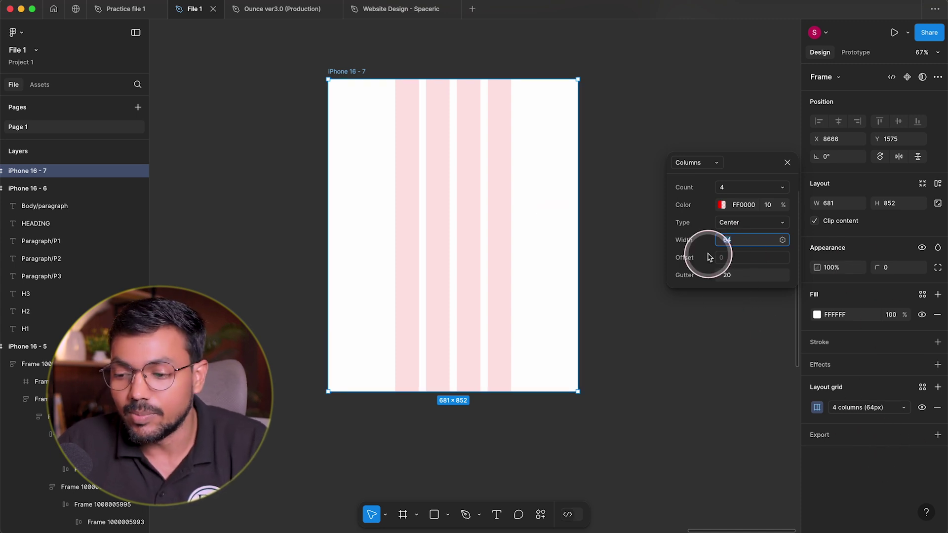
Step: Try widths of 72 and 88 for the centred columns and return the width to 64
type("72")
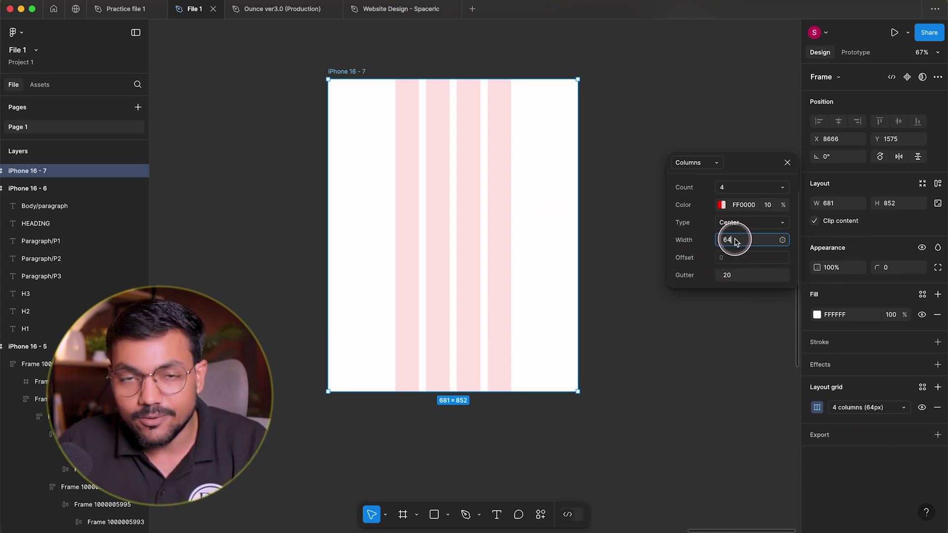
key("Return")
type("88")
key("Return")
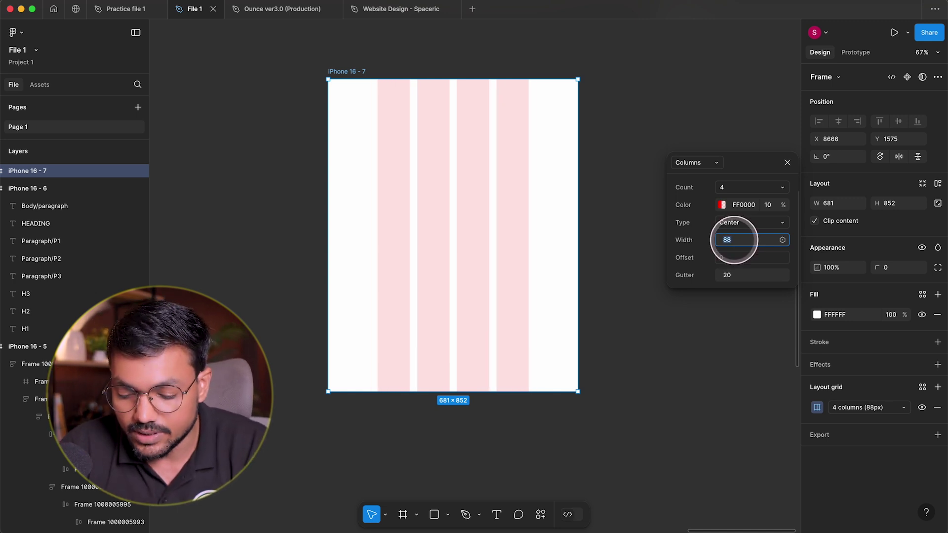
key("Return")
left_click(475, 205)
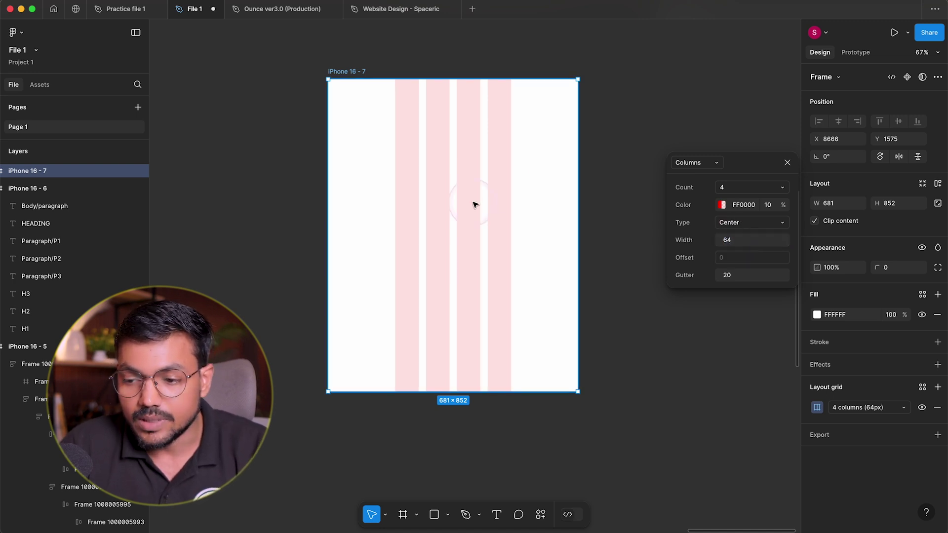
Step: Bring the frame's width back to 393 and review the column type options, keeping Center
left_click_drag(574, 182, 472, 197)
scroll(368, 96, "up", 3)
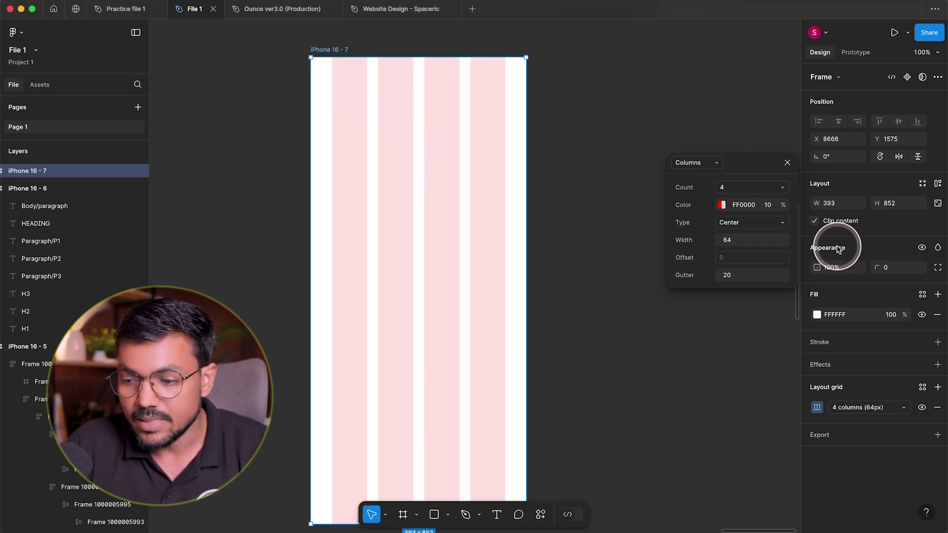
left_click(752, 223)
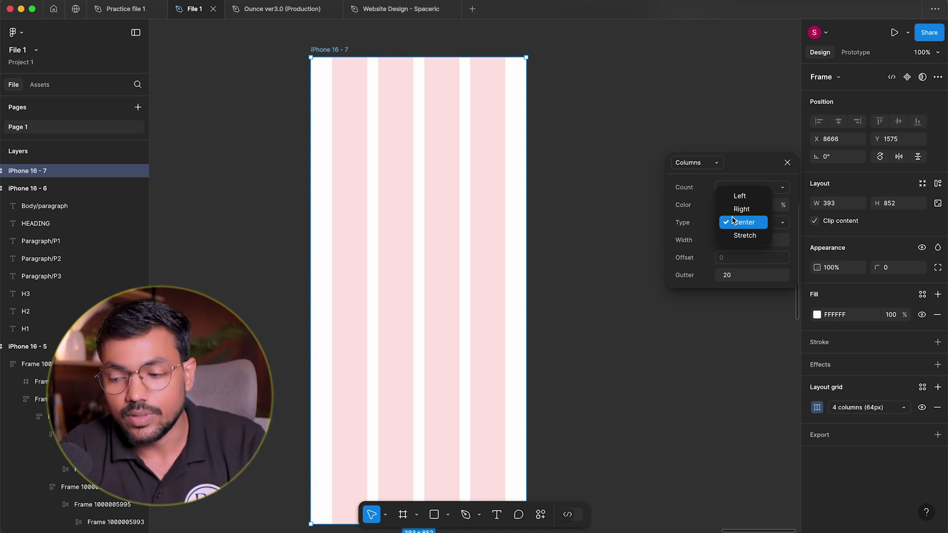
left_click(447, 301)
Step: Draw a rectangle about 316 × 301 spanning all four columns near the top of the frame
scroll(447, 301, "down", 3)
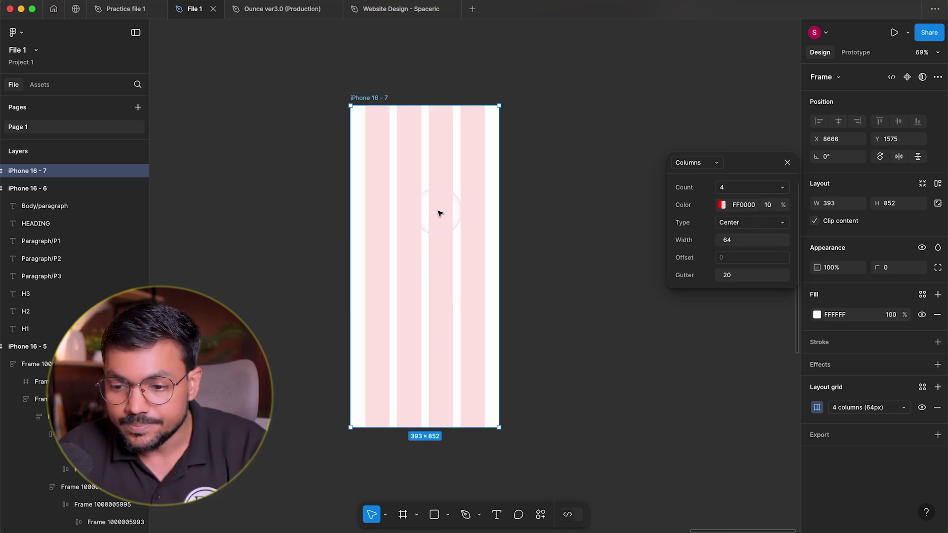
scroll(335, 193, "up", 6)
left_click_drag(350, 140, 247, 134)
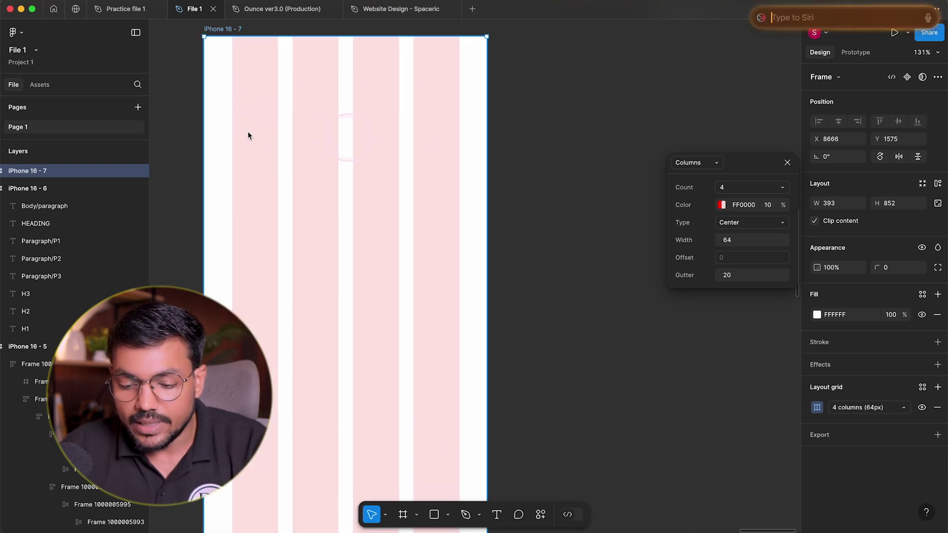
key("Escape")
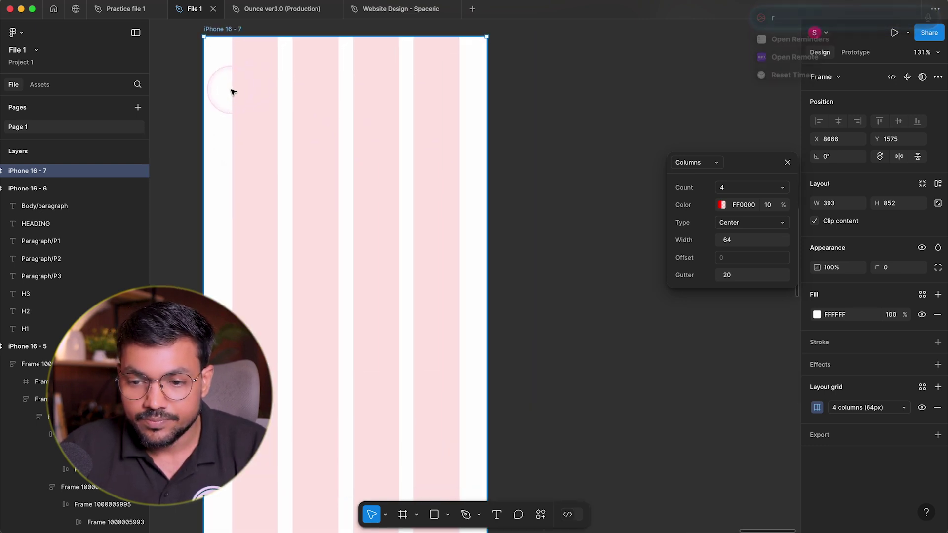
key("r")
mouse_move(233, 85)
left_mouse_down()
mouse_move(455, 282)
mouse_move(459, 298)
left_mouse_up()
key("minus")
Step: Try widening the frame to about 1209 with the rectangle inside and undo the resize
left_click(488, 277)
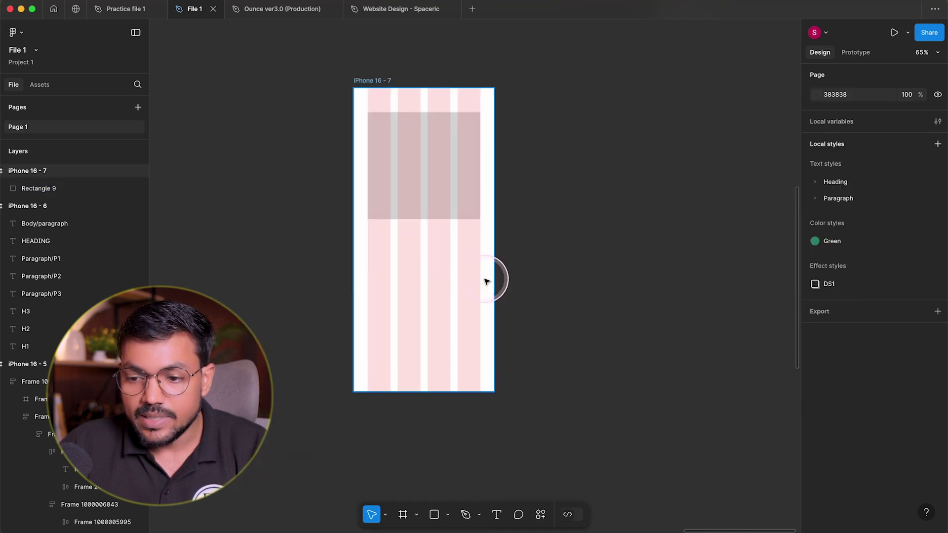
left_click(475, 241)
left_click_drag(492, 227, 784, 226)
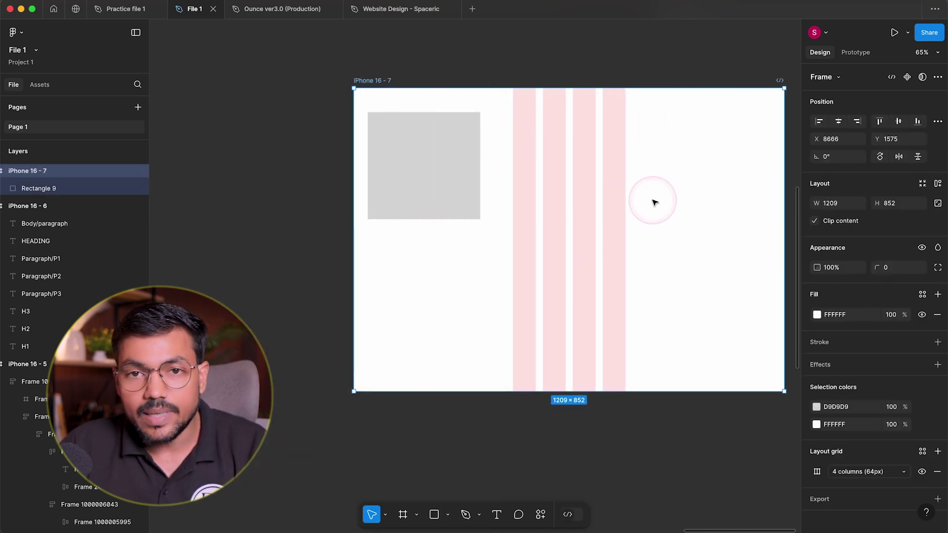
key("ctrl+z")
Step: Set the large rectangle's horizontal and vertical constraints to Center
left_click(370, 169)
scroll(406, 116, "up", 5)
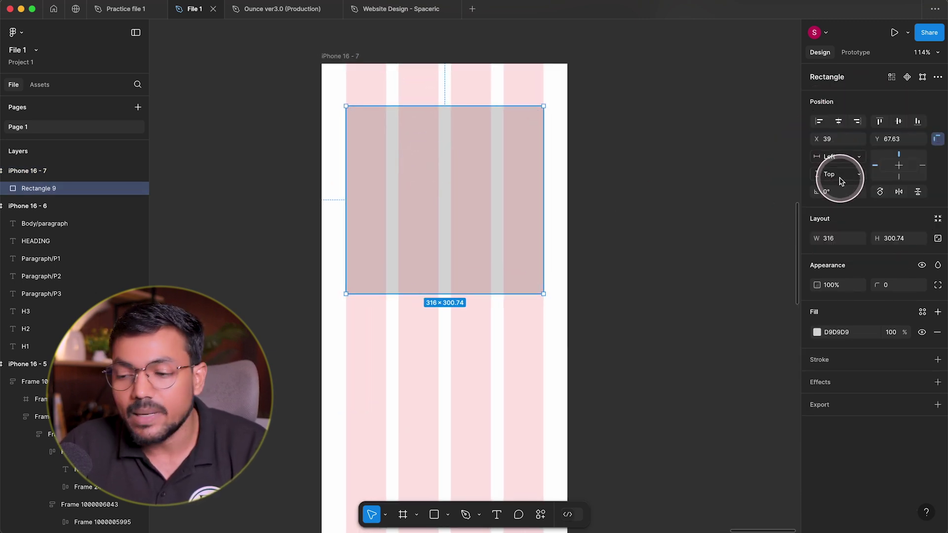
left_click(838, 157)
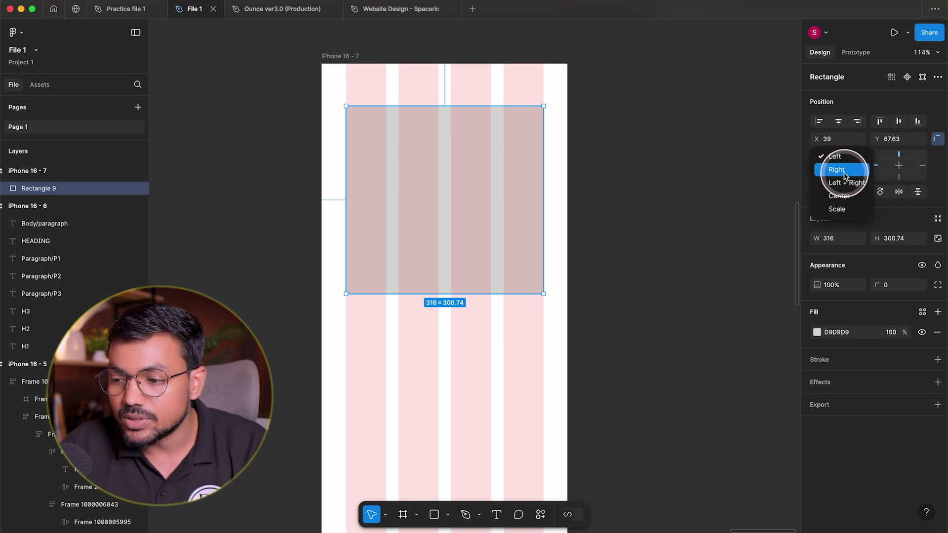
left_click(839, 169)
left_click(836, 158)
left_click(842, 183)
left_click(844, 179)
left_click(849, 211)
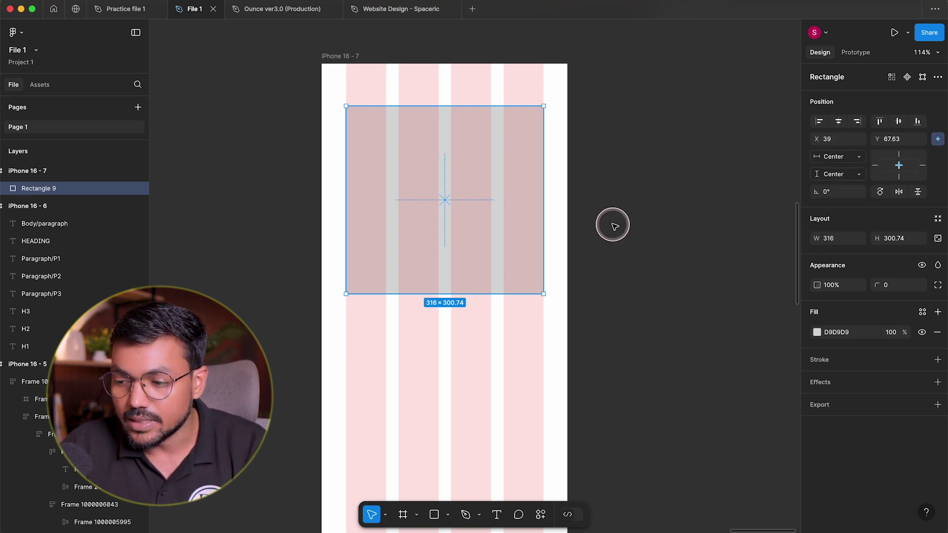
Step: Try widening the frame to test the rectangle's centre constraints against the centred columns, and undo the resize
left_click(611, 223)
scroll(390, 221, "down", 5)
left_click(368, 138)
left_click_drag(471, 192, 666, 227)
key("ctrl+z")
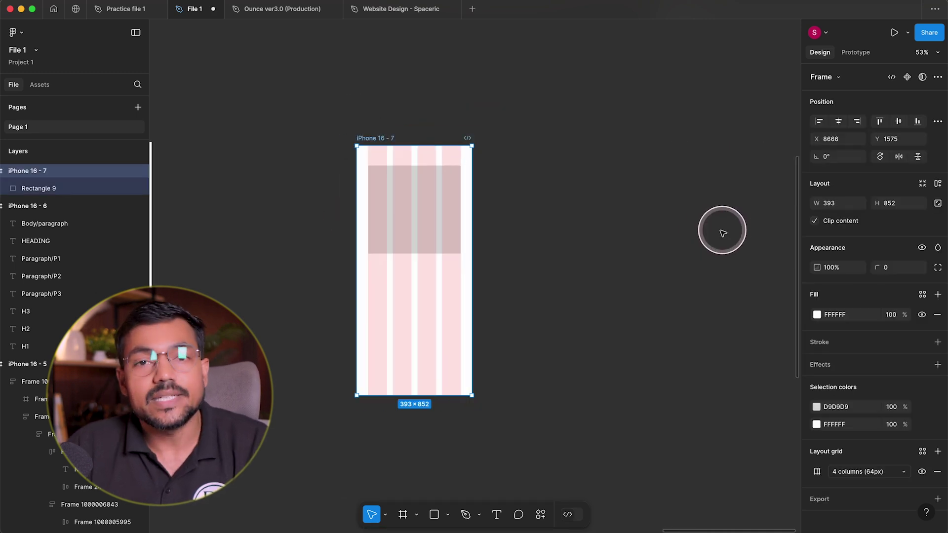
scroll(422, 209, "up", 3)
scroll(414, 207, "left", 2)
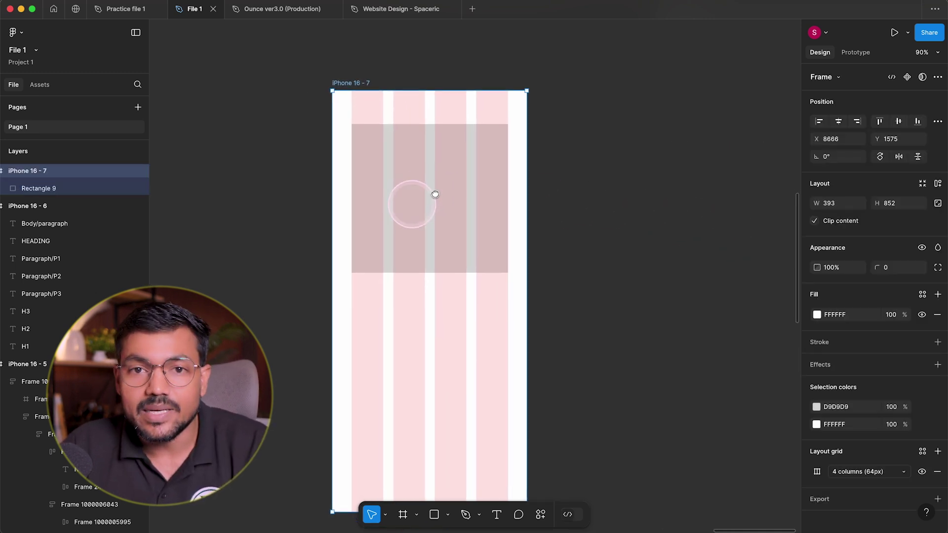
Step: Try the Right horizontal constraint on the large rectangle and switch it to Left
left_click(427, 219)
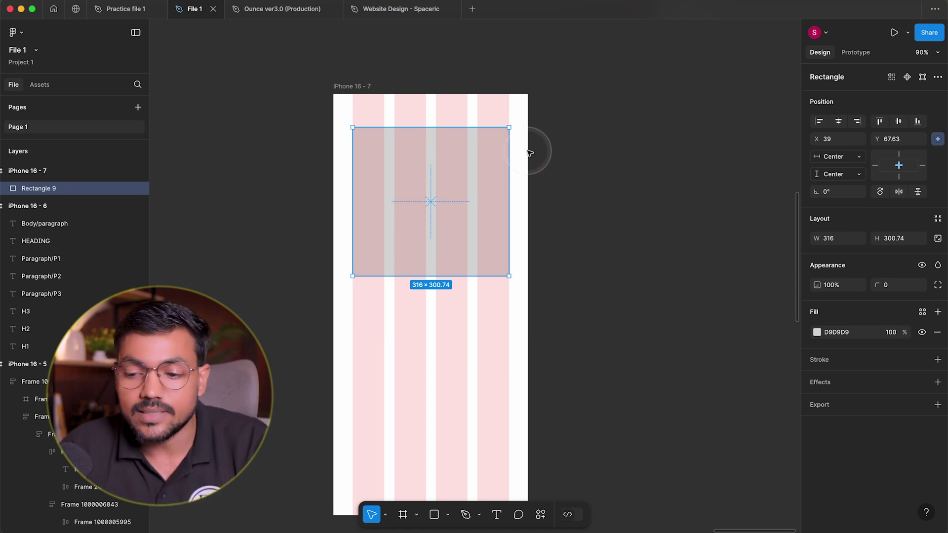
scroll(554, 218, "up", 3)
left_click(854, 158)
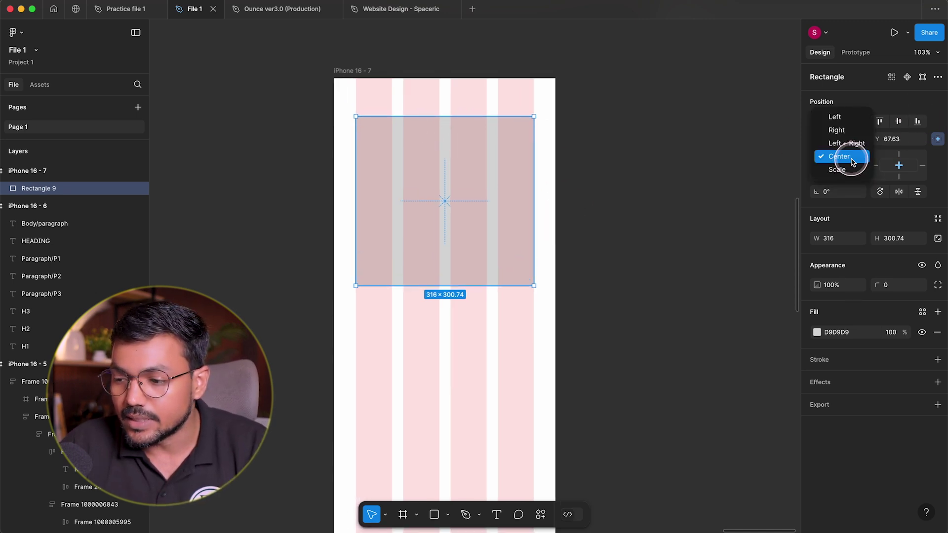
left_click(836, 130)
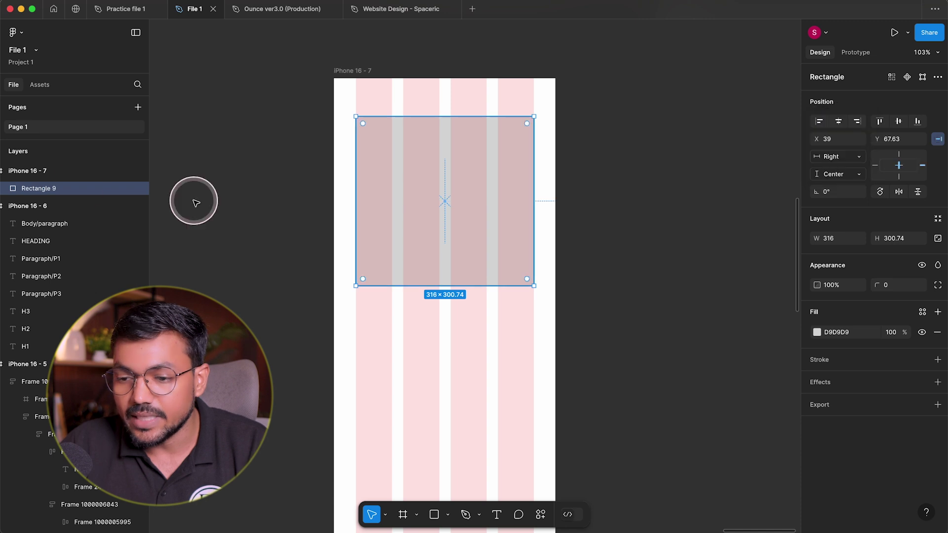
left_click(839, 157)
left_click(836, 138)
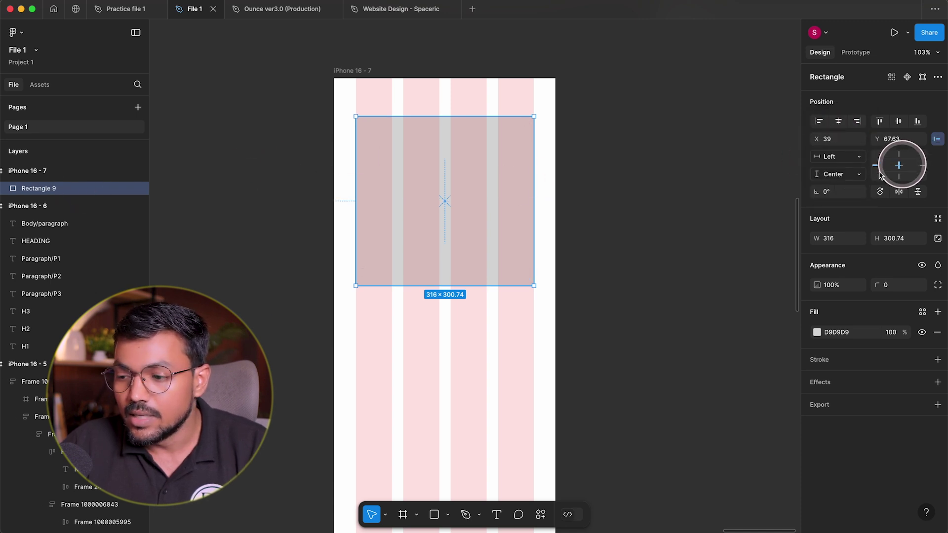
left_click(847, 158)
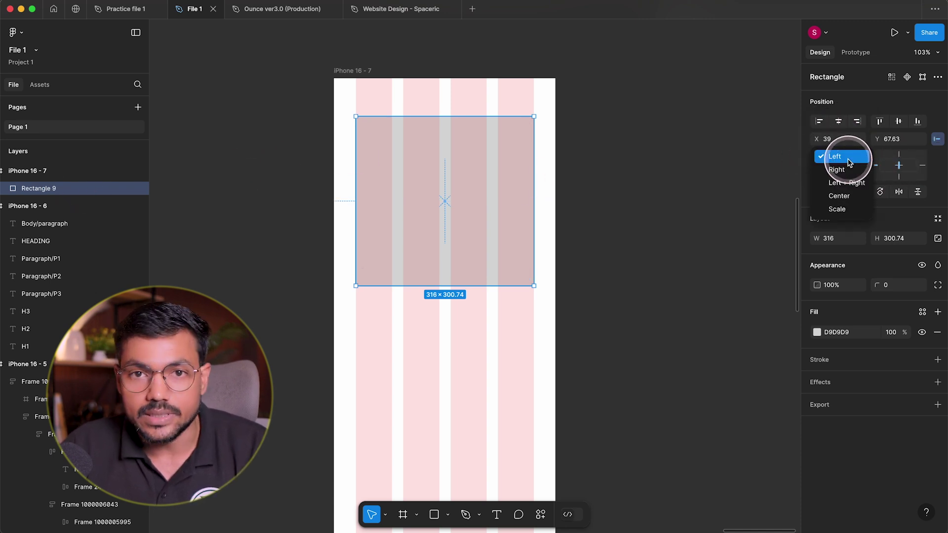
left_click(847, 157)
Step: Try widening the frame to about 1149 to test the rectangle's Left constraint, and undo the resize
scroll(529, 152, "down", 5)
left_click(391, 101)
left_click_drag(499, 142, 724, 176)
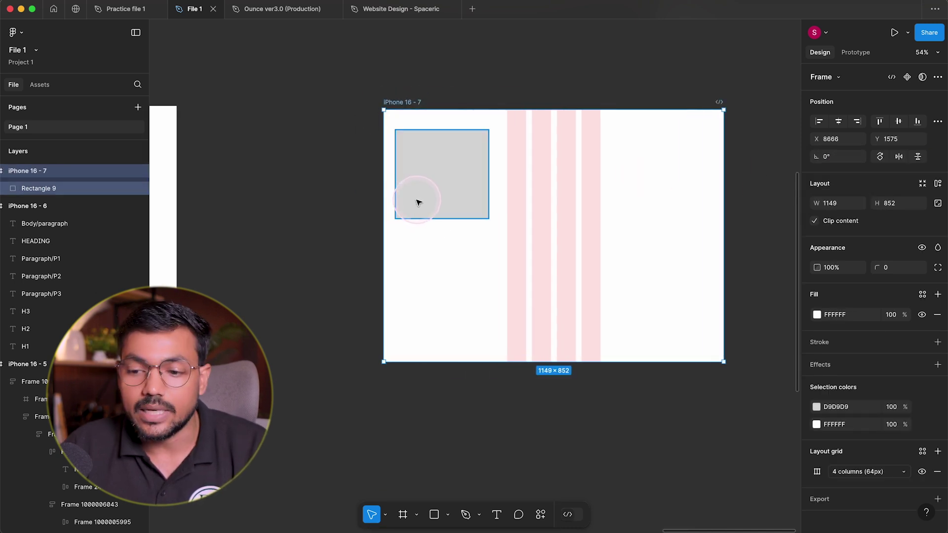
key("ctrl+z")
Step: Set the large rectangle's horizontal constraint to Right
left_click(421, 196)
left_click(841, 156)
left_click(853, 172)
Step: Try widening the frame to test the rectangle's Right constraint, and undo the resize
left_click(503, 257)
left_click_drag(499, 257, 768, 279)
left_click(728, 184)
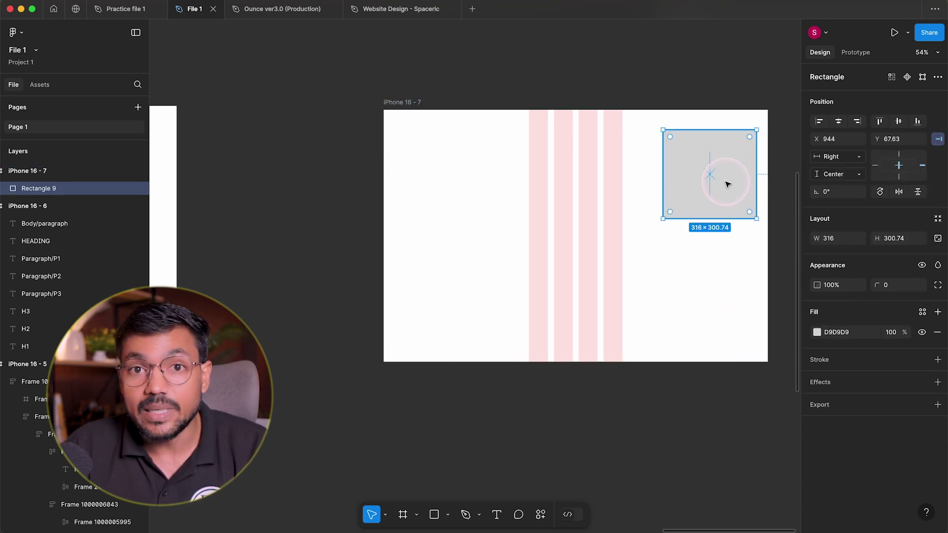
key("Escape")
key("ctrl+z")
Step: Set the large rectangle's horizontal constraint to Left + Right
key("shift+2")
left_click(392, 186)
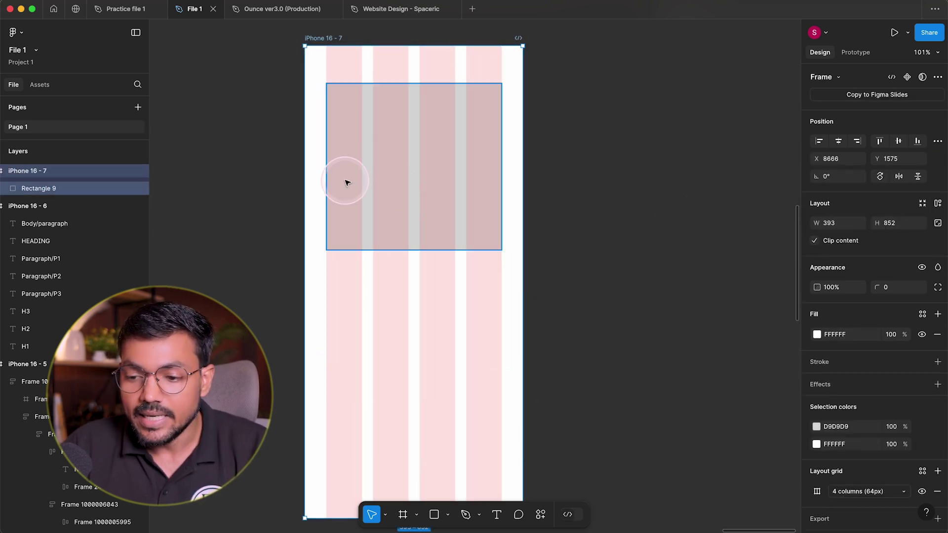
left_click(846, 162)
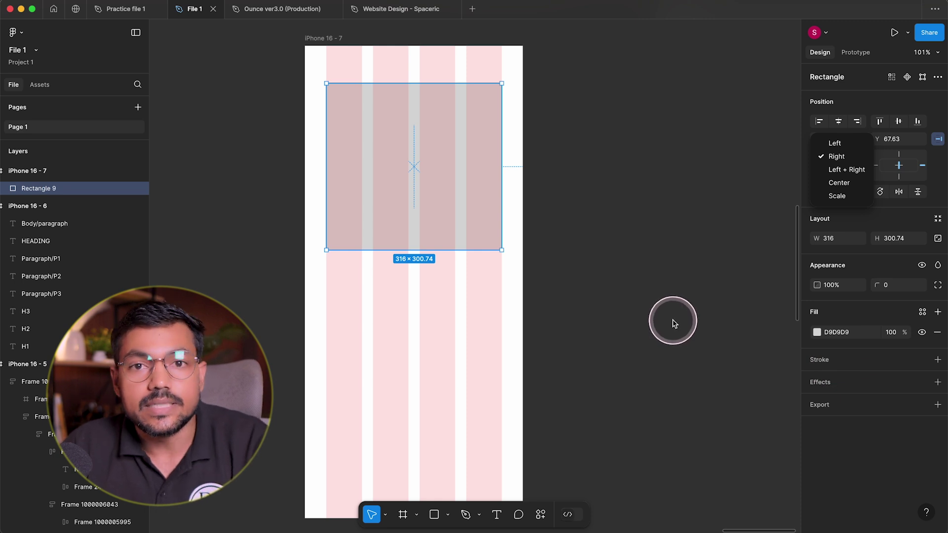
left_click(829, 173)
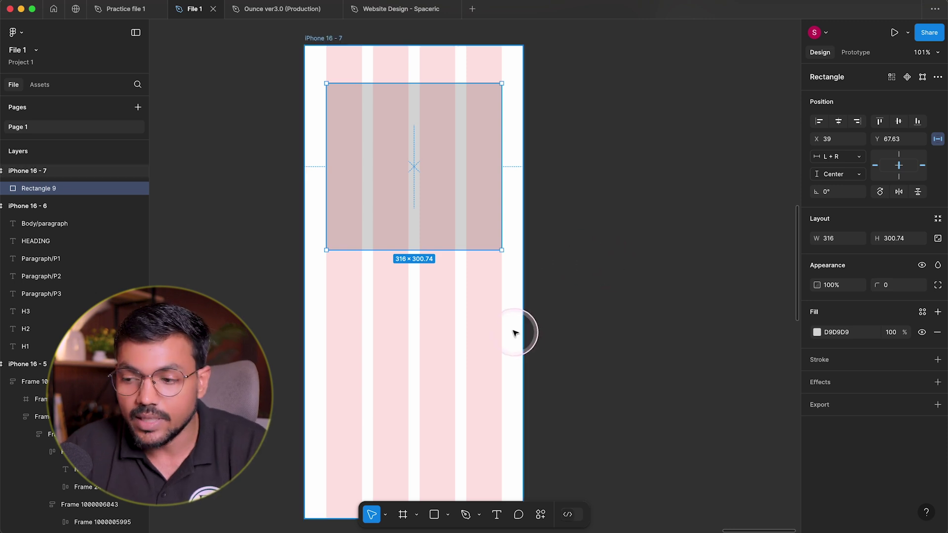
Step: Try widening the frame to about 593, and to about 811 with its layout grid hidden, and undo these changes
left_click(512, 313)
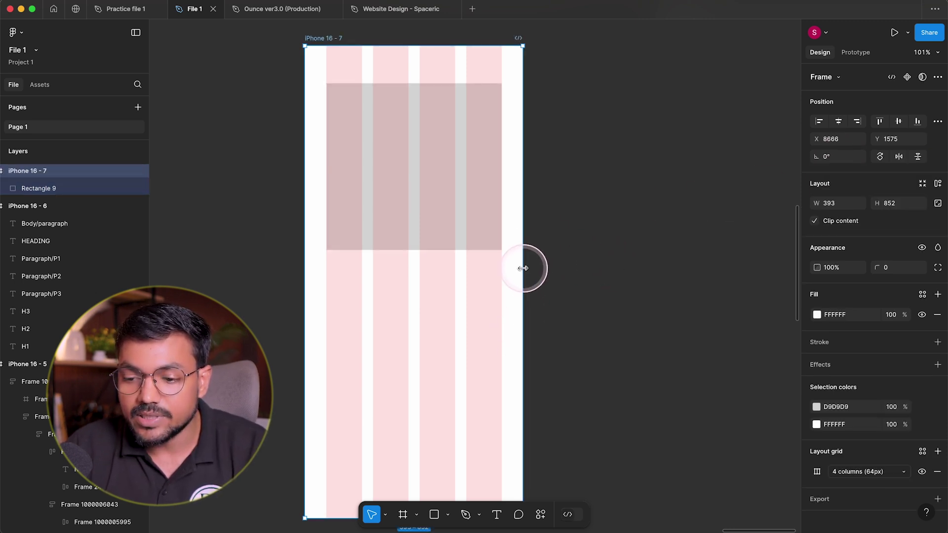
left_click_drag(522, 270, 633, 266)
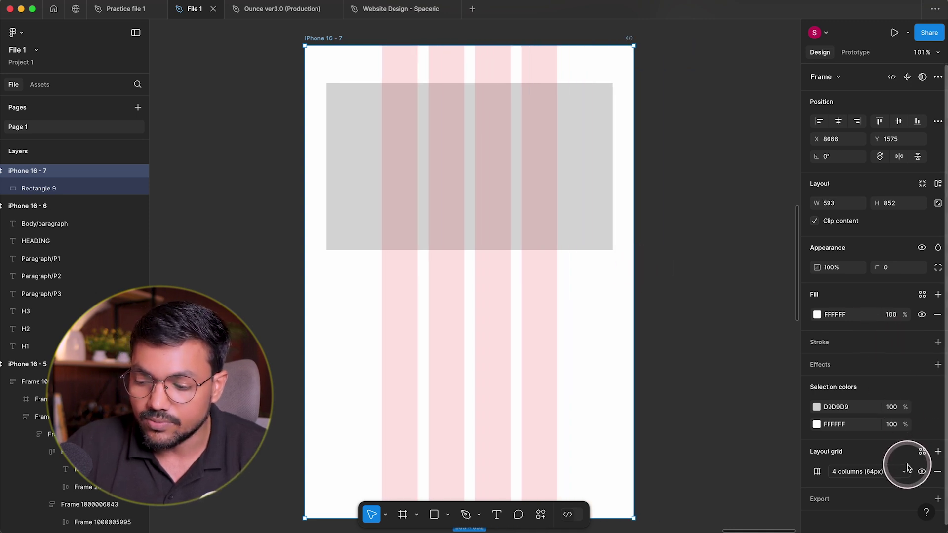
left_click(921, 472)
scroll(560, 232, "down", 5)
left_click_drag(603, 281, 675, 280)
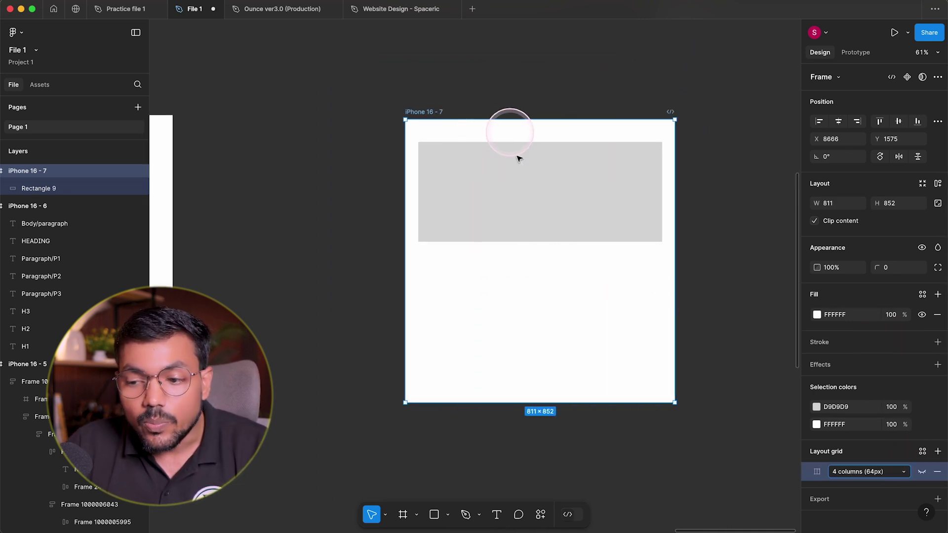
key("ctrl+z")
scroll(593, 239, "up", 5)
key("ctrl+z")
key("ctrl+z")
key("ctrl+z")
scroll(590, 238, "down", 4)
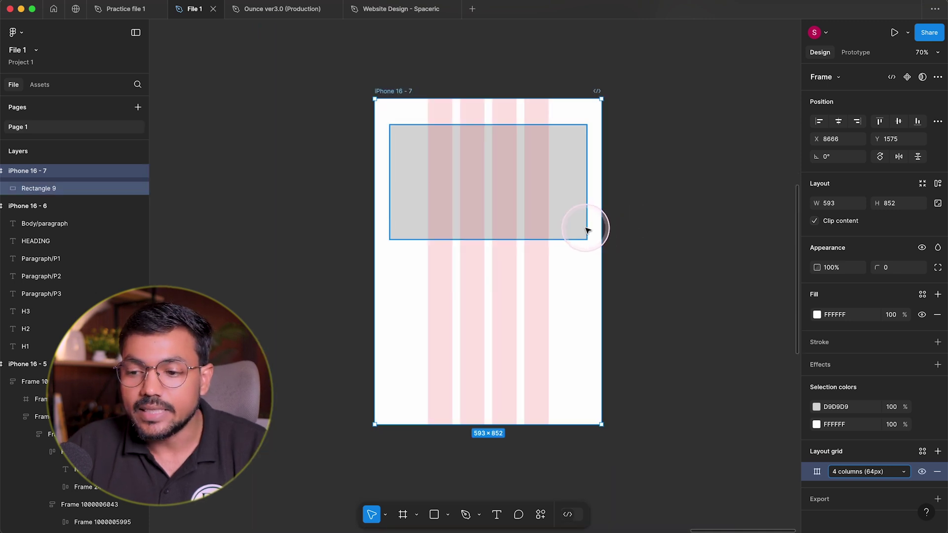
Step: View the rectangle's vertical constraint options, and try shortening the frame from its bottom edge before undoing the resize
key("Return")
scroll(419, 217, "up", 5)
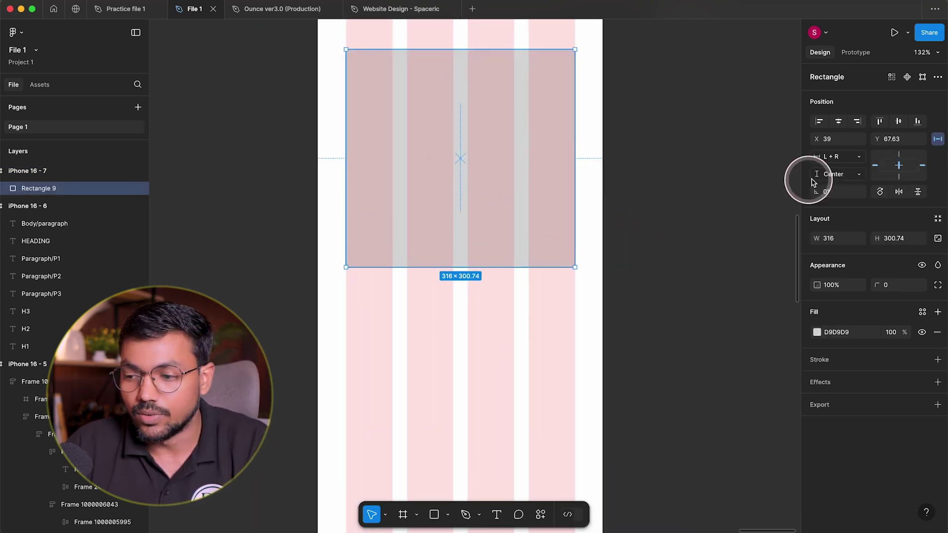
left_click(842, 175)
left_click(427, 357)
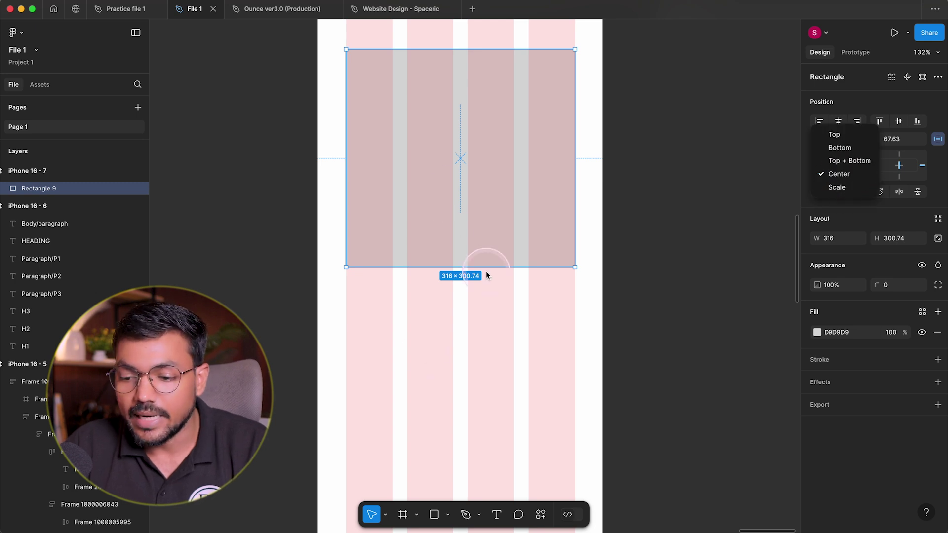
scroll(500, 345, "down", 5)
left_click(519, 424)
left_click_drag(508, 434, 529, 244)
scroll(451, 198, "up", 2)
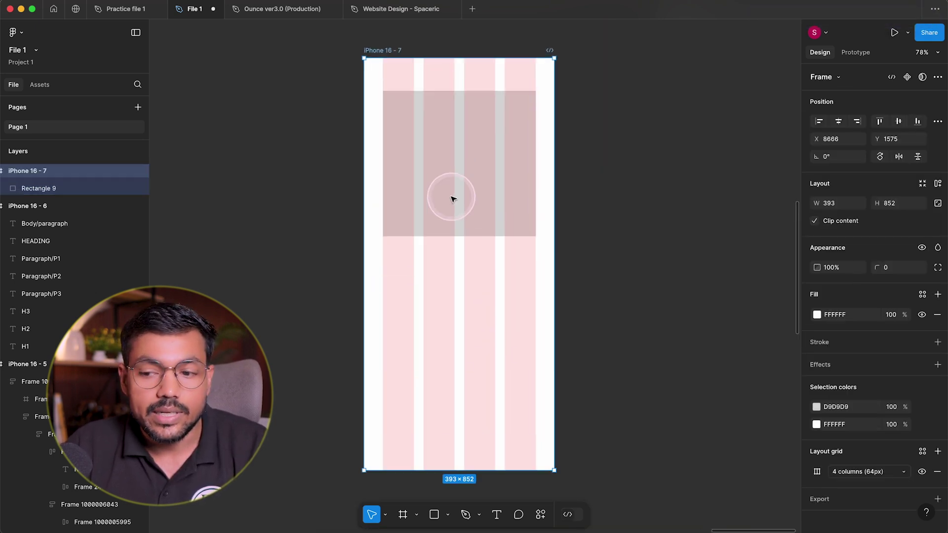
left_click(451, 196)
left_click(825, 178)
left_click(825, 175)
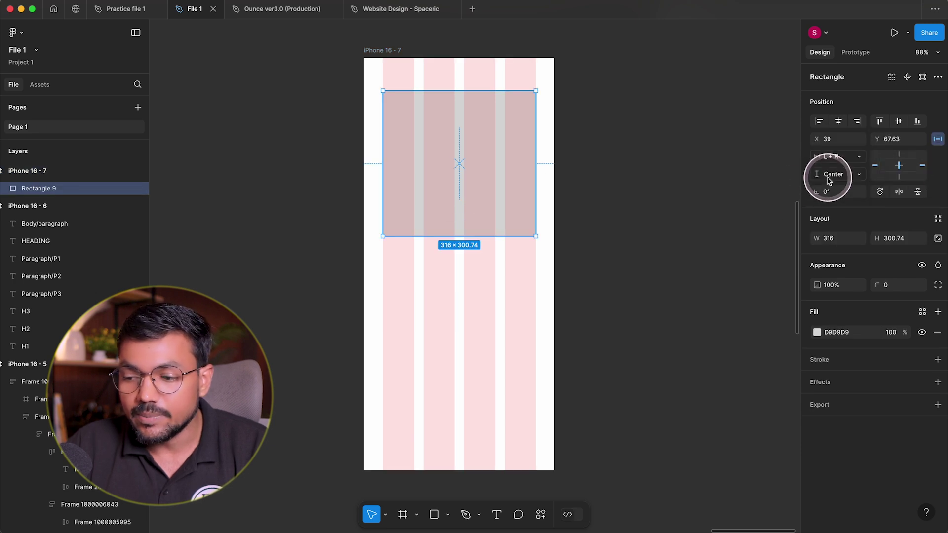
scroll(503, 151, "down", 5)
left_click(519, 312)
left_click_drag(519, 296, 514, 259)
scroll(518, 103, "up", 4)
left_click(517, 104)
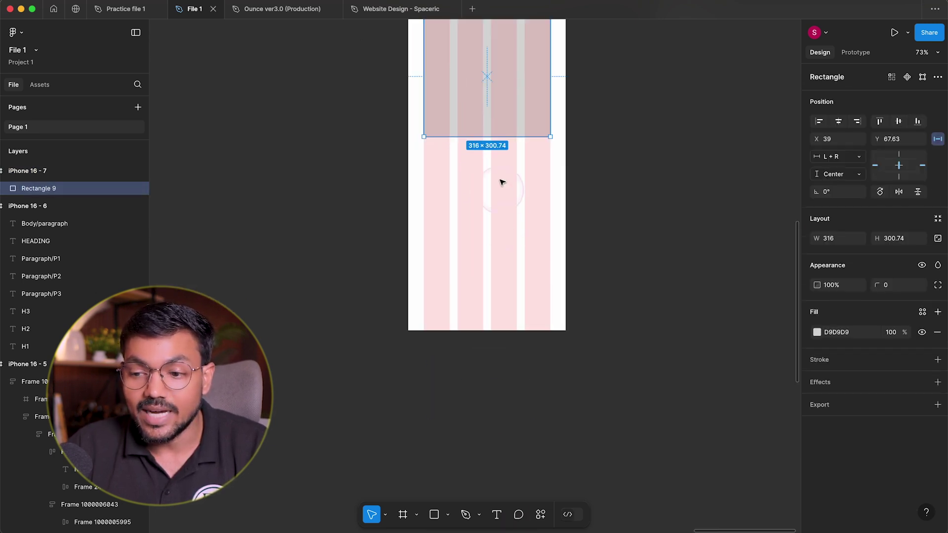
scroll(538, 190, "up", 3)
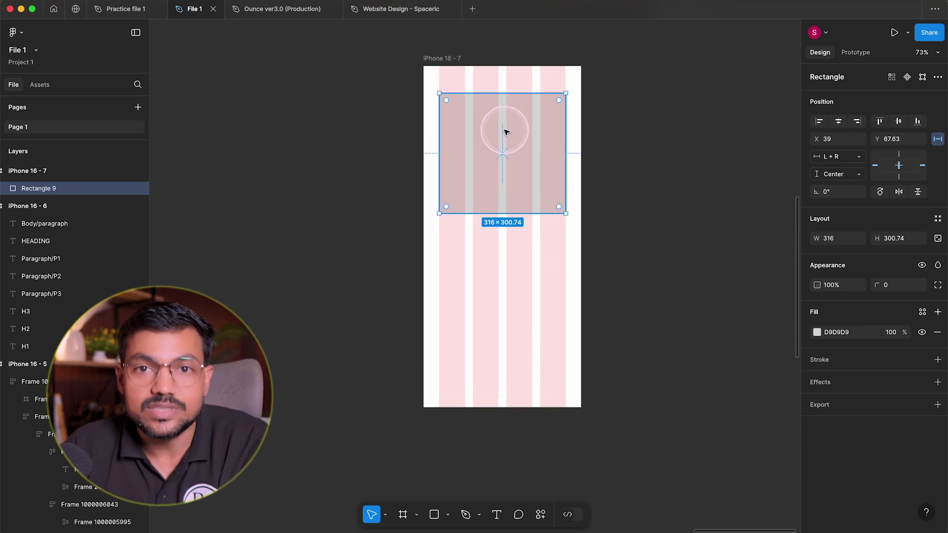
scroll(571, 121, "up", 3)
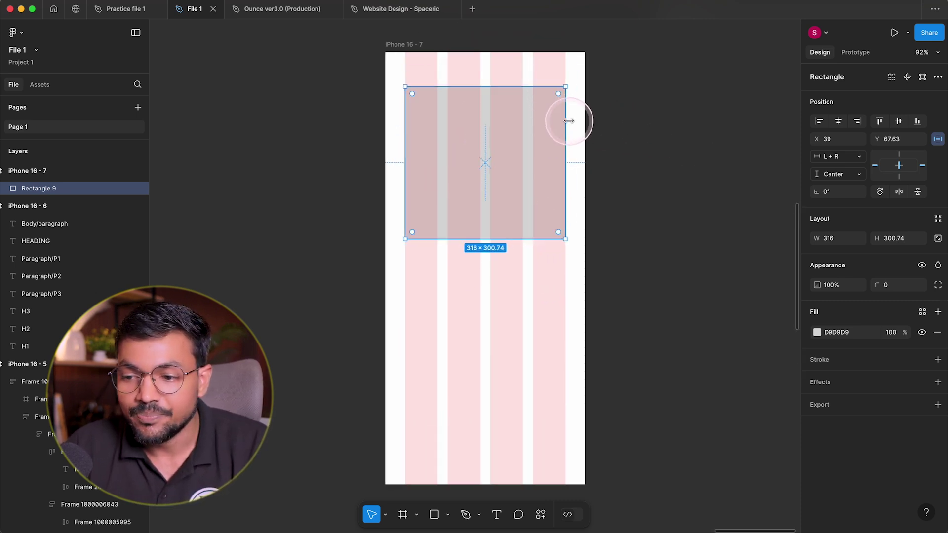
Step: Review the vertical constraint options available for the large rectangle without changing the setting
left_click(860, 177)
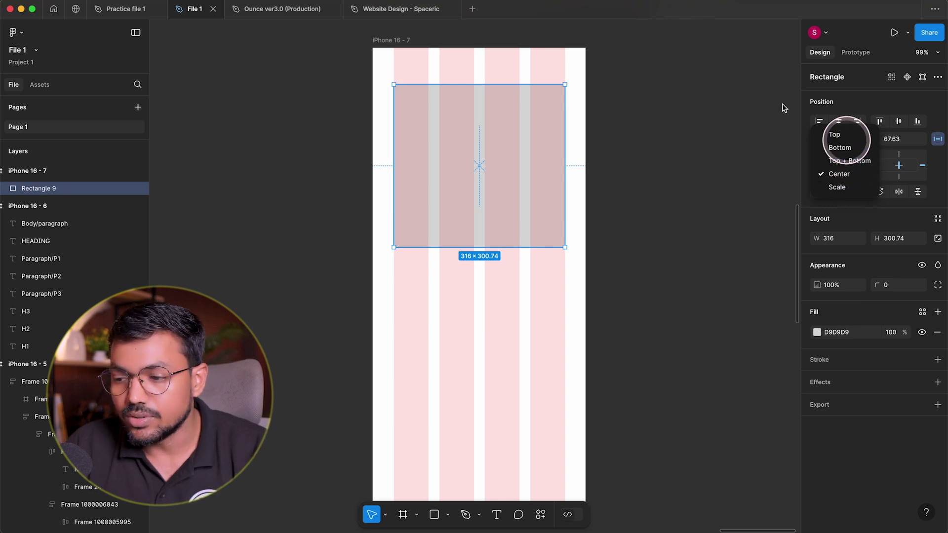
left_click(782, 172)
mouse_move(584, 280)
left_mouse_down()
mouse_move(751, 271)
mouse_move(576, 271)
mouse_move(711, 291)
mouse_move(589, 292)
left_mouse_up()
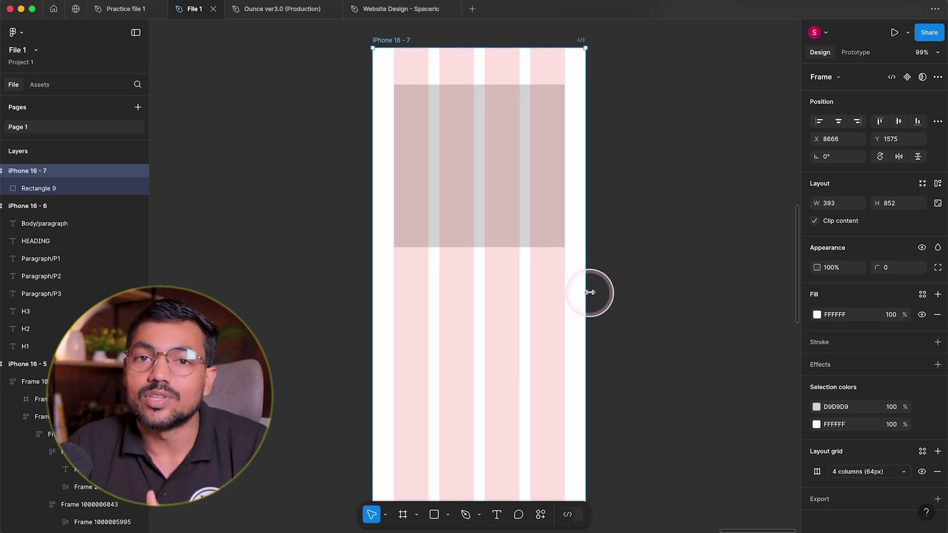
left_click_drag(590, 292, 590, 291)
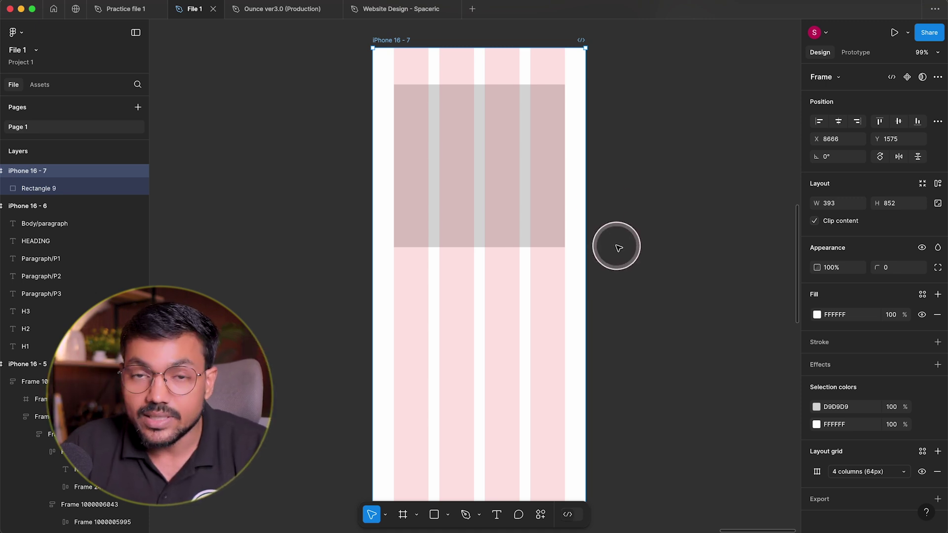
left_click(494, 155)
left_click(616, 121)
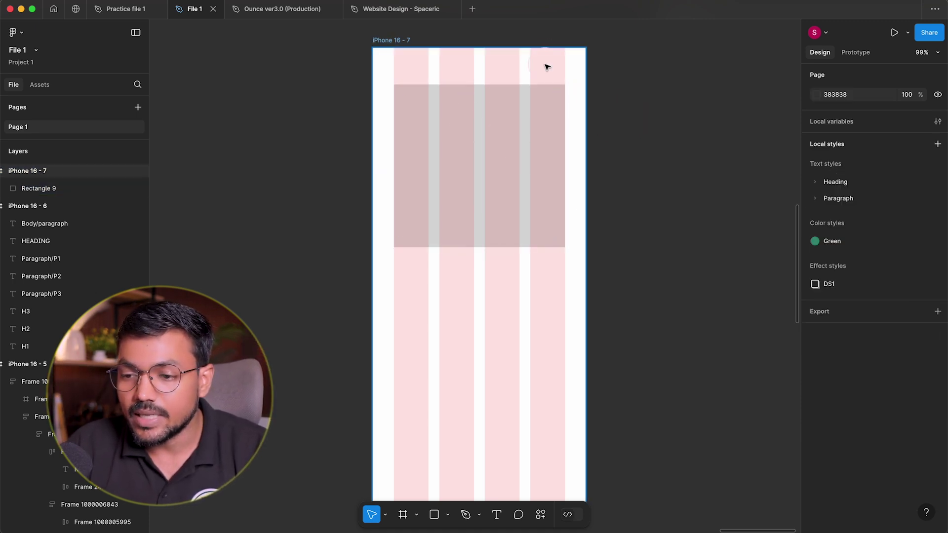
Step: Set the large rectangle's horizontal constraint back to Center
left_click(547, 89)
left_click(845, 157)
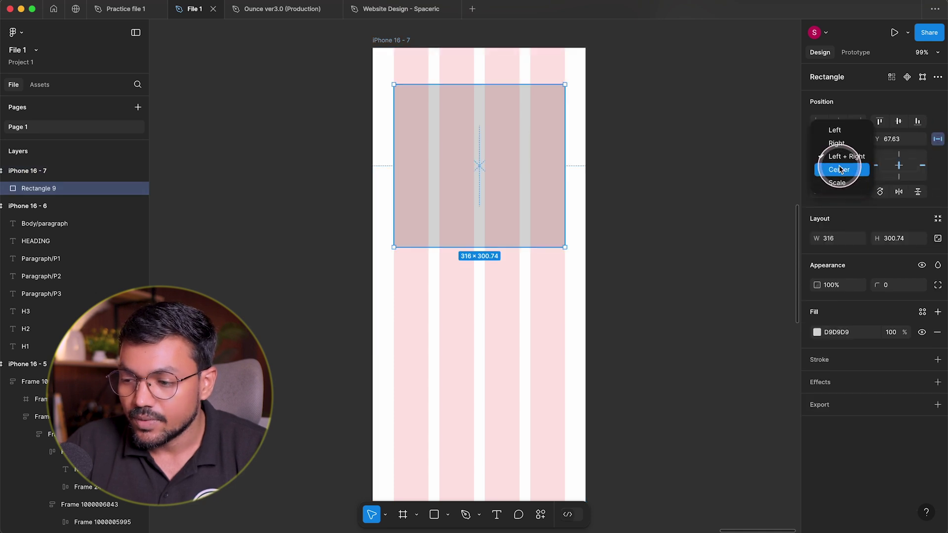
left_click(839, 169)
Step: Try widening the frame once more with the rectangle's horizontal constraint at Center, and undo the resize
scroll(433, 275, "down", 5)
left_click(471, 310)
left_click_drag(491, 299, 667, 309)
scroll(440, 210, "up", 3)
key("super+z")
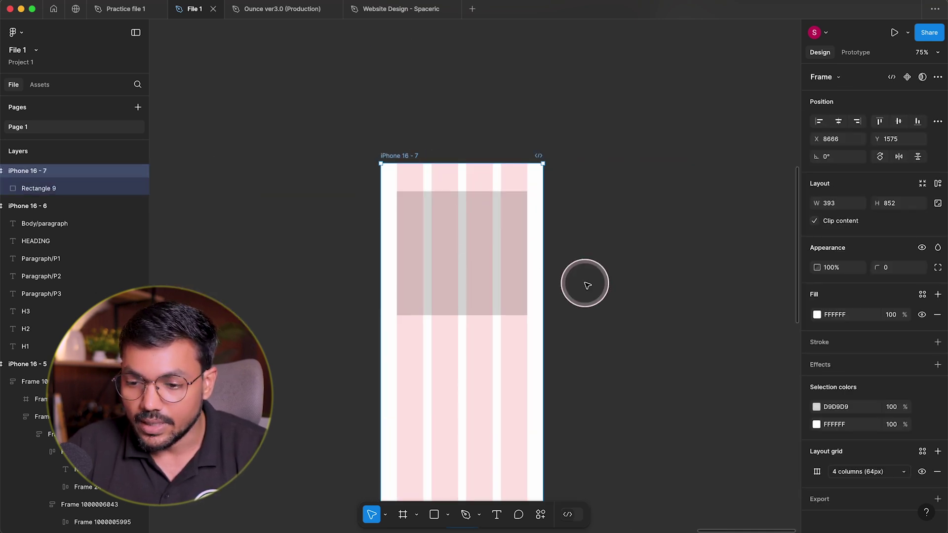
Step: Delete the large rectangle from the iPhone 16 - 7 frame
left_click(440, 247)
key("Delete")
scroll(474, 298, "up", 3)
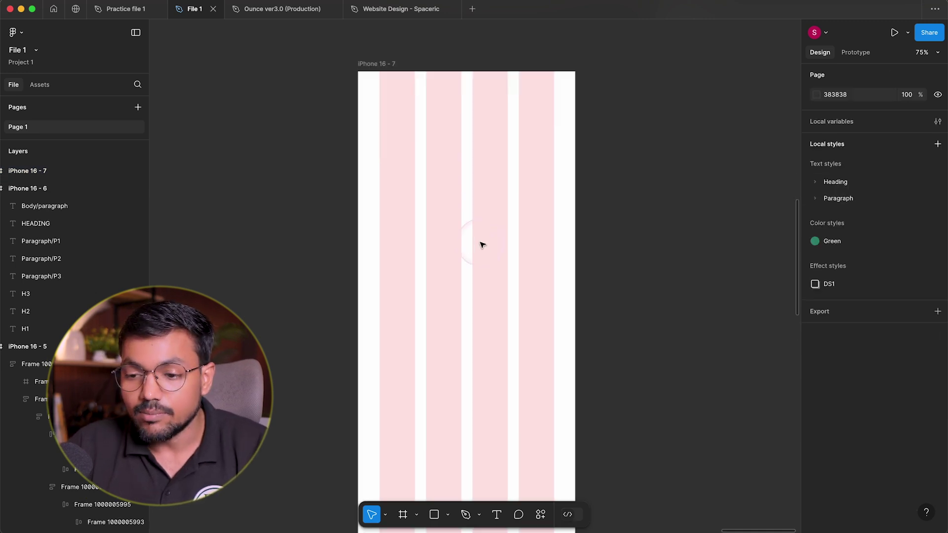
Step: Review the column layout grid settings of the iPhone 16 - 7 frame and close them
left_click(480, 242)
left_click_drag(481, 242, 495, 224)
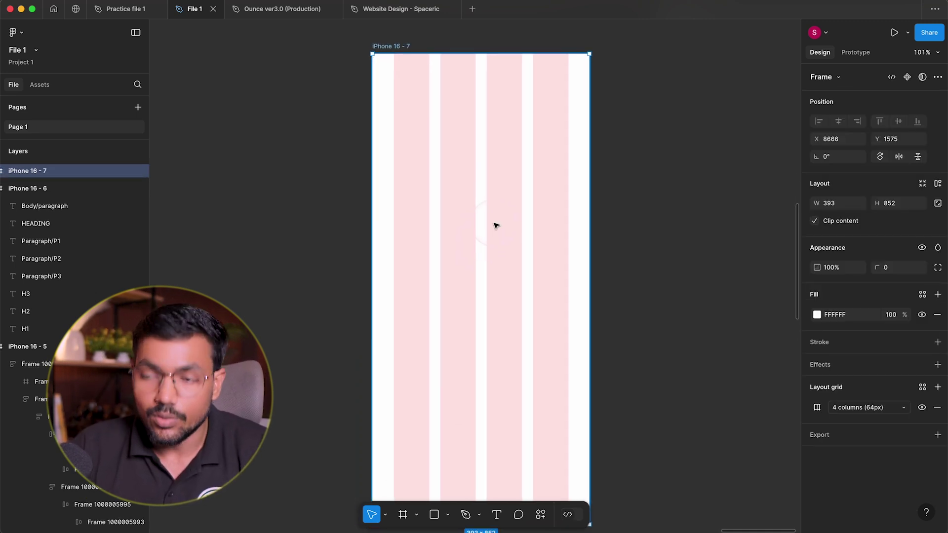
left_click(817, 407)
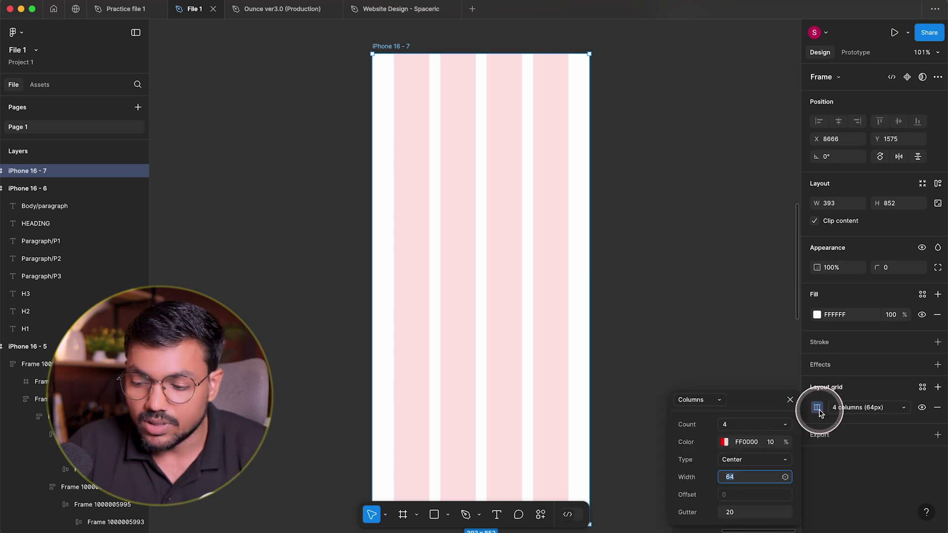
left_click(726, 333)
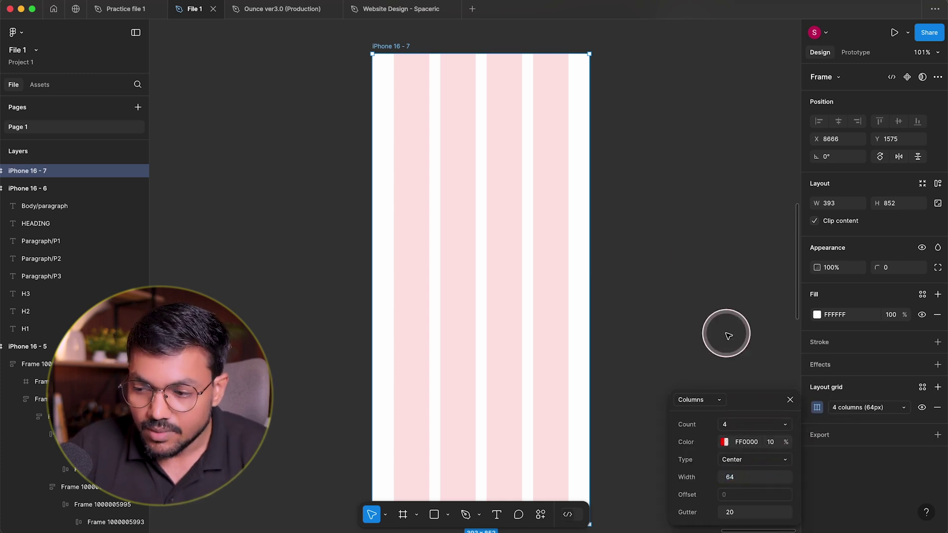
left_click(726, 333)
left_click(497, 209)
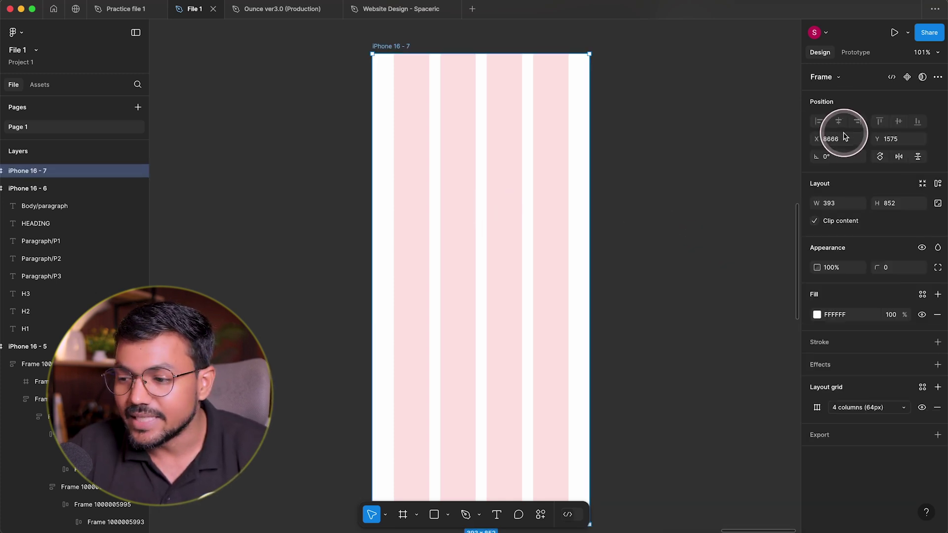
Step: Reopen the column grid settings of the iPhone 16 - 7 frame, clear of the frame, and set the column type to Stretch
left_click(787, 214)
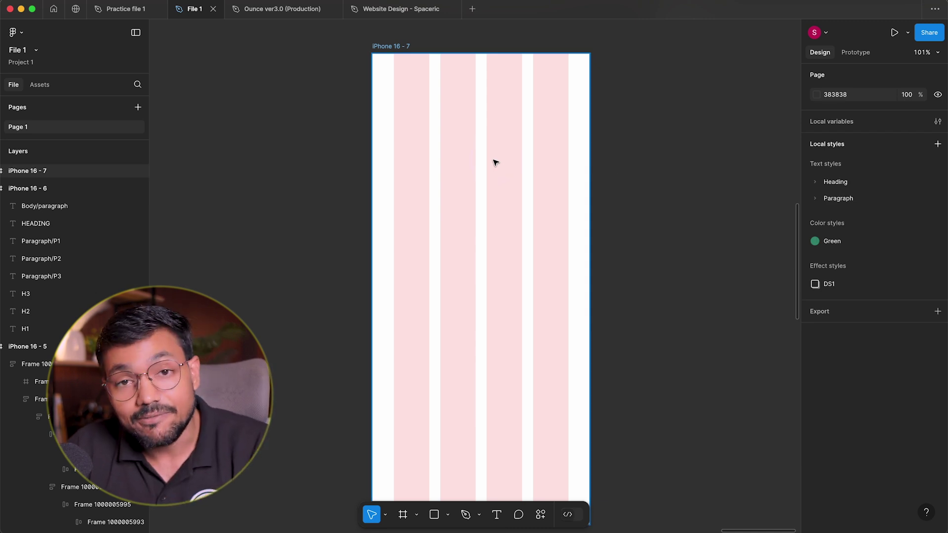
left_click(520, 175)
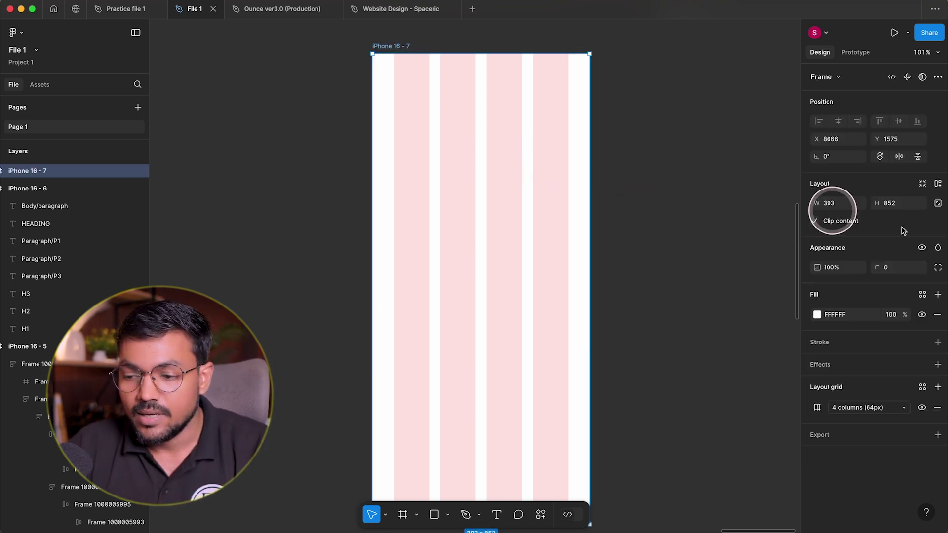
left_click(815, 408)
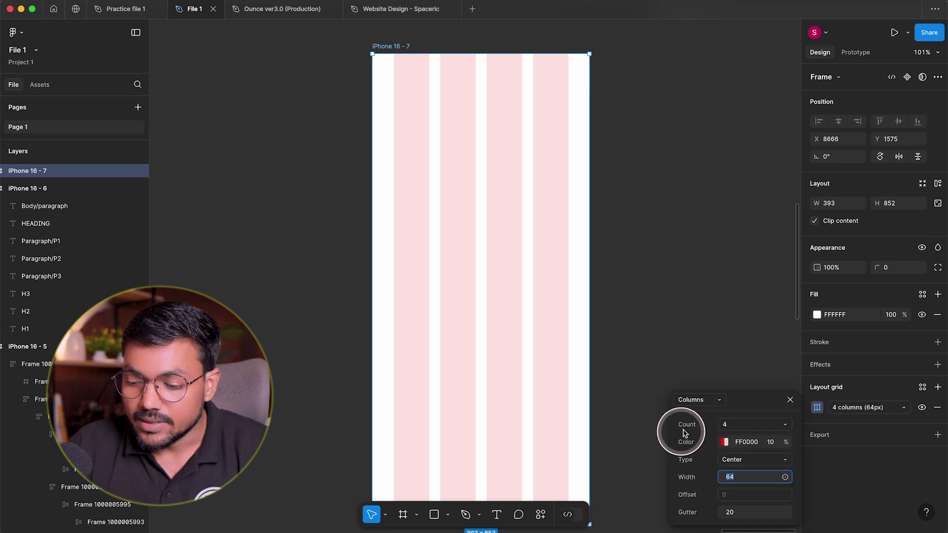
left_click_drag(732, 402, 724, 49)
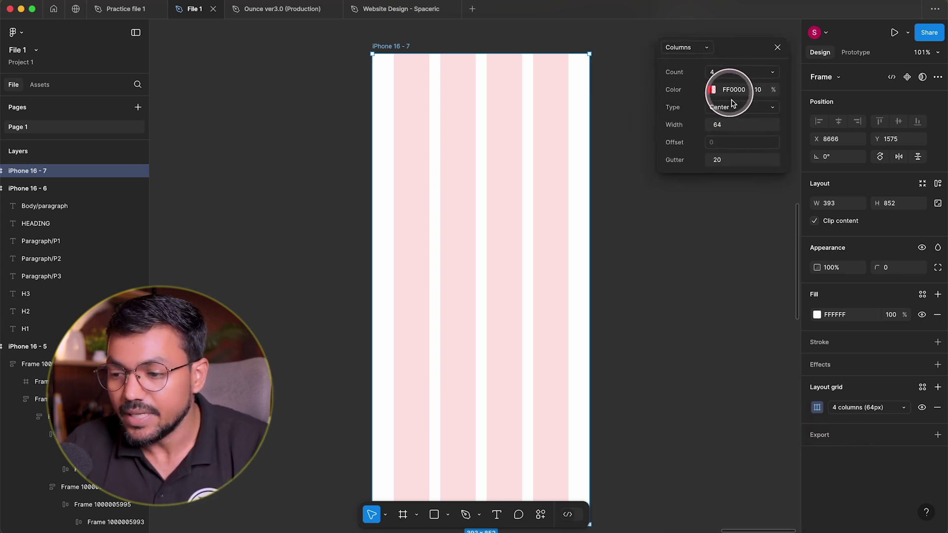
scroll(637, 176, "right", 1)
scroll(636, 176, "down", 1)
left_click(740, 107)
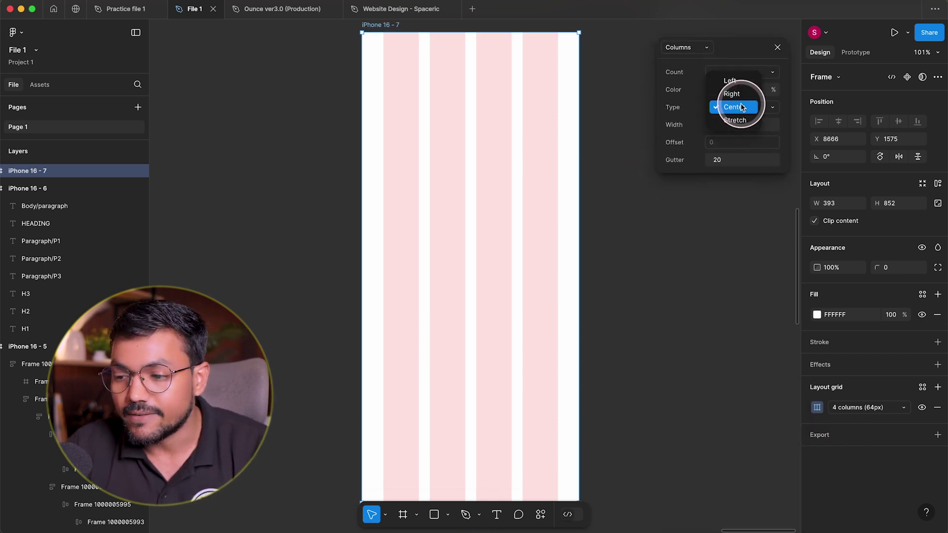
left_click(736, 120)
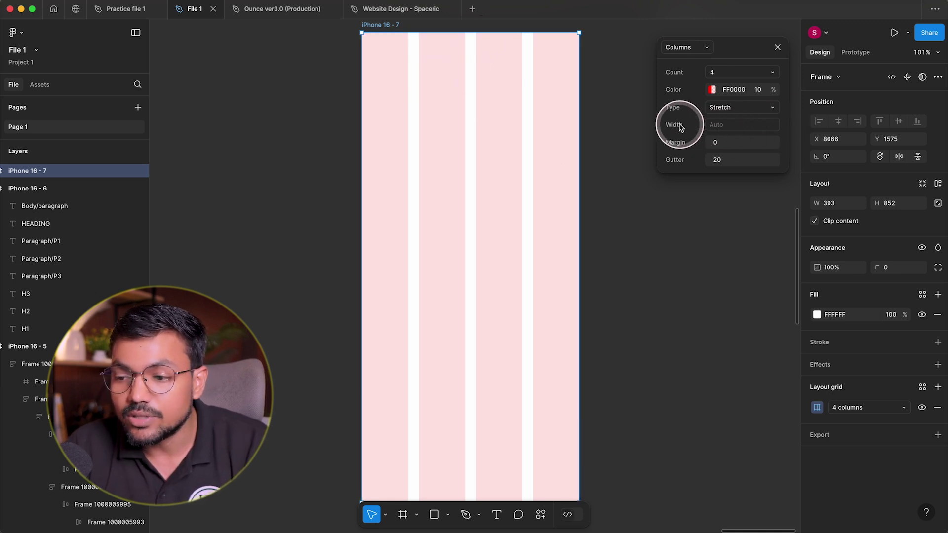
Step: Set the column width to 64 with type Center, and return the column type to Stretch
left_click(718, 126)
type("64")
key("Return")
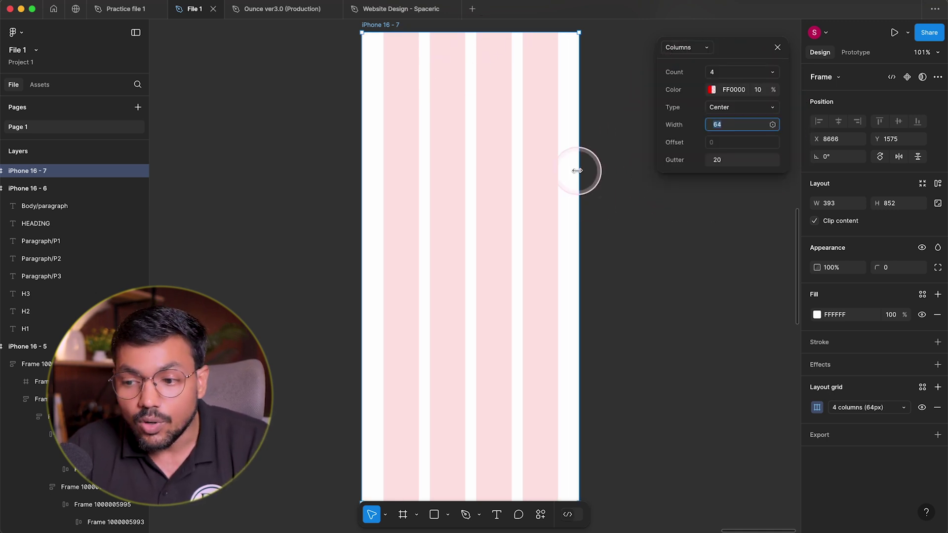
left_click(750, 107)
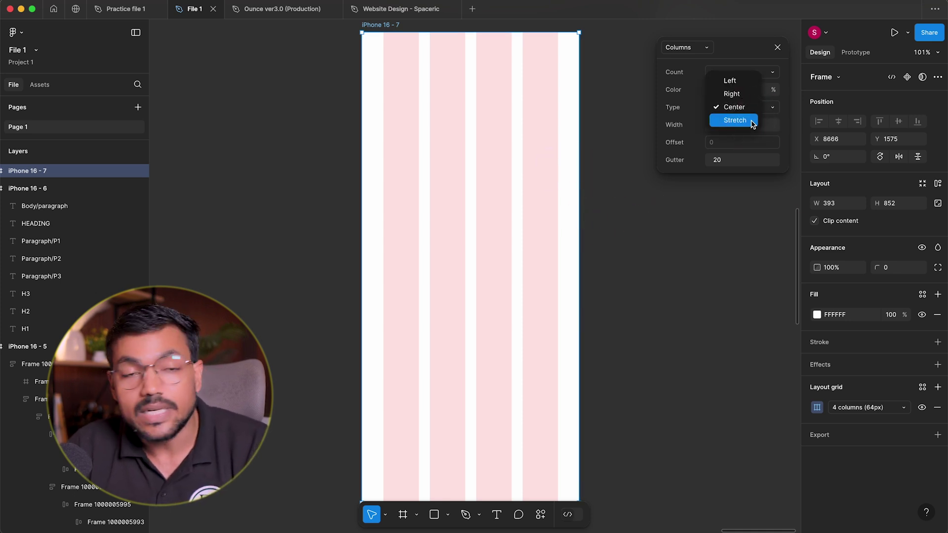
left_click(751, 122)
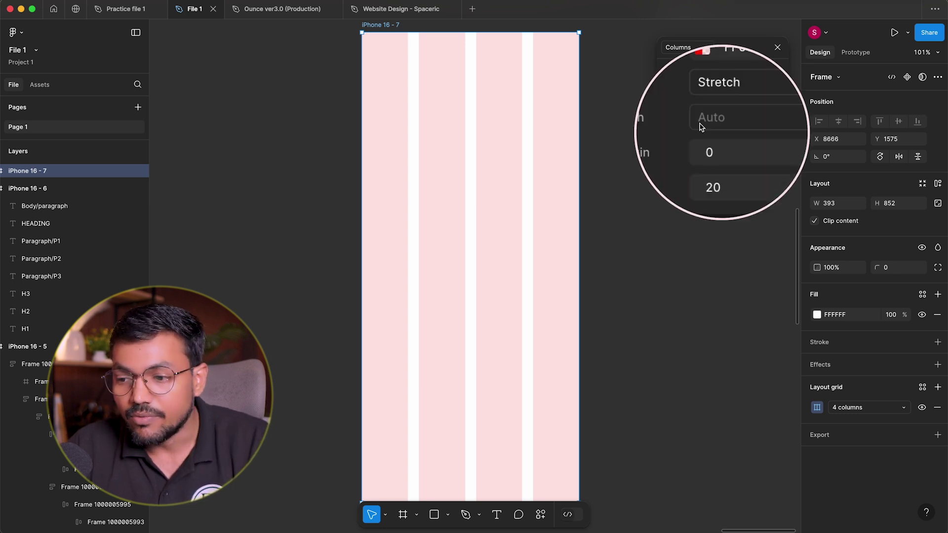
Step: Try widening the iPhone 16 - 7 frame to about 1959 px and narrowing it to about 156 px, and undo both resizes
scroll(334, 337, "down", 5)
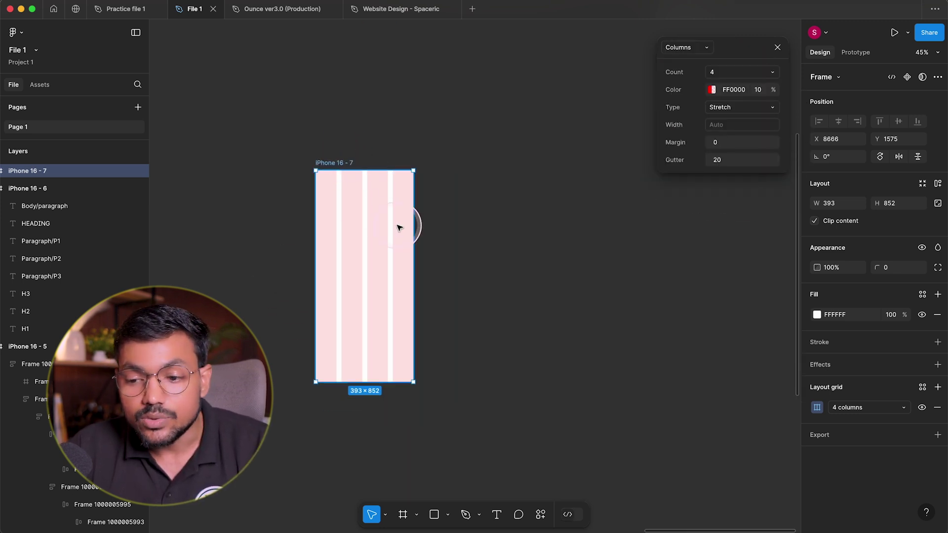
left_click_drag(411, 218, 785, 298)
scroll(676, 266, "up", 5)
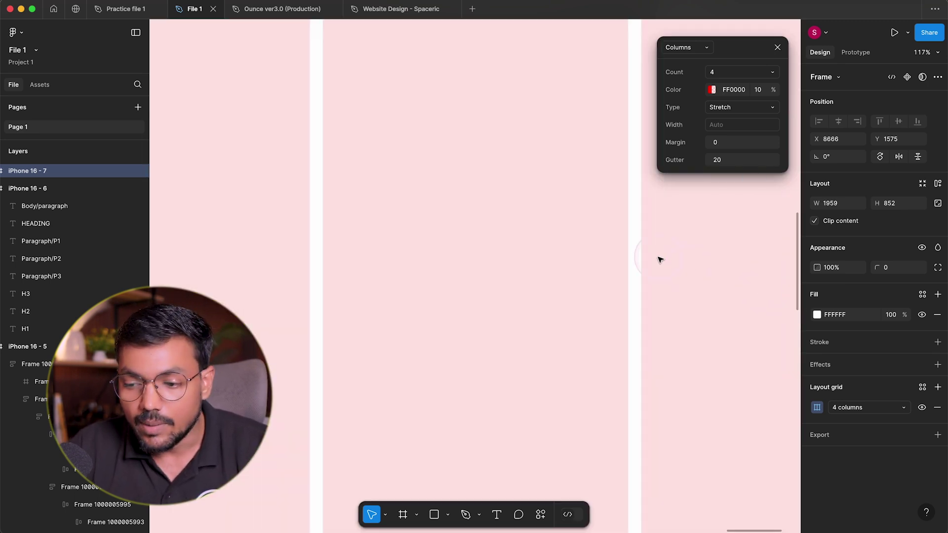
scroll(735, 248, "down", 6)
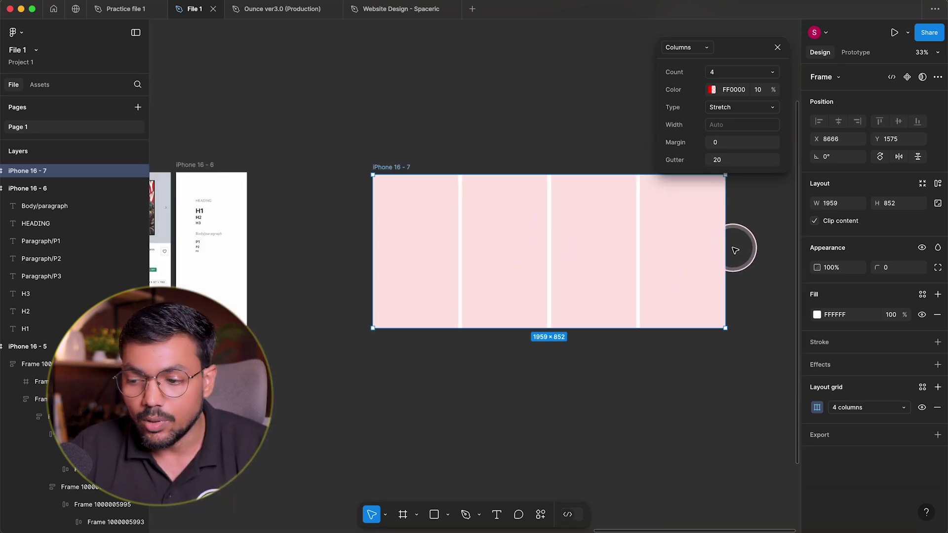
left_click_drag(727, 249, 402, 260)
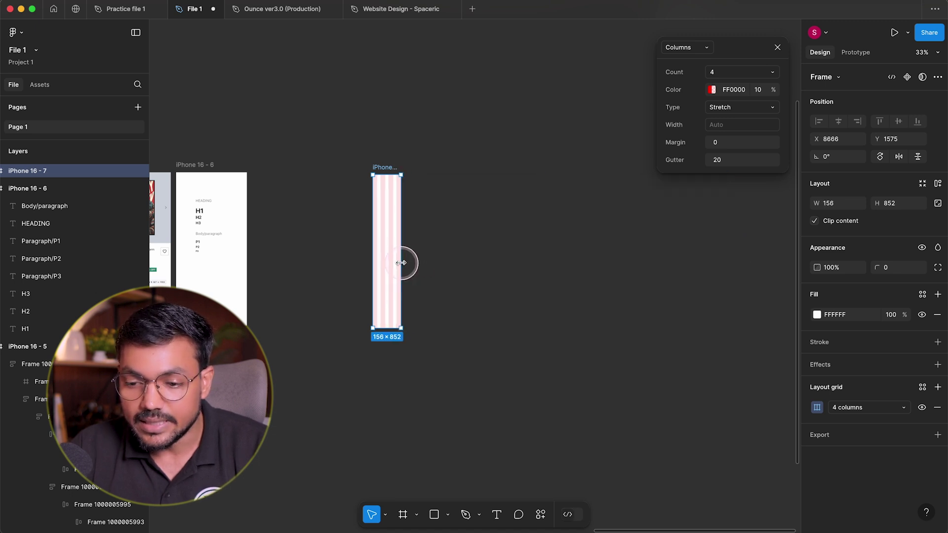
scroll(394, 260, "up", 10)
scroll(296, 203, "down", 5)
key("super+z")
key("super+z")
scroll(344, 211, "up", 4)
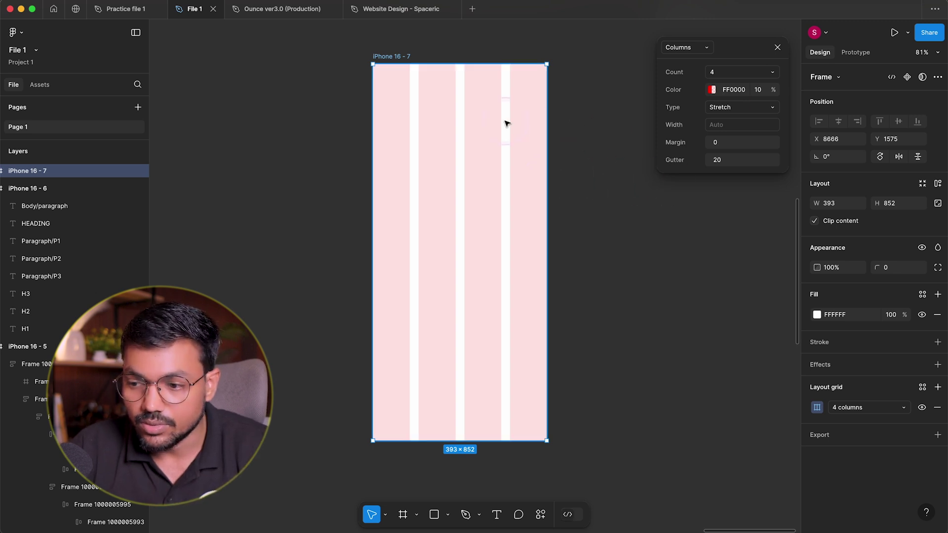
scroll(514, 129, "up", 2)
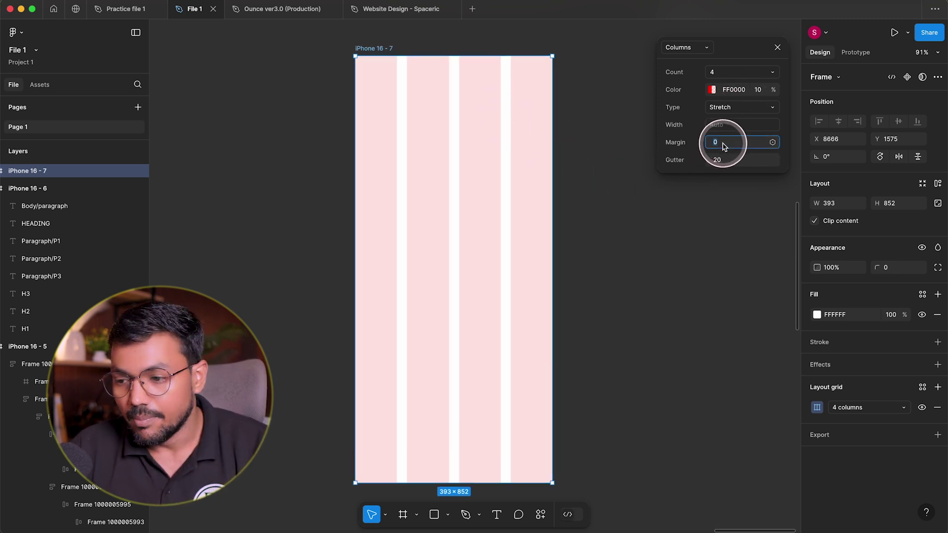
Step: Try the column grid with type Center and with type Left
left_click(723, 107)
left_click(726, 99)
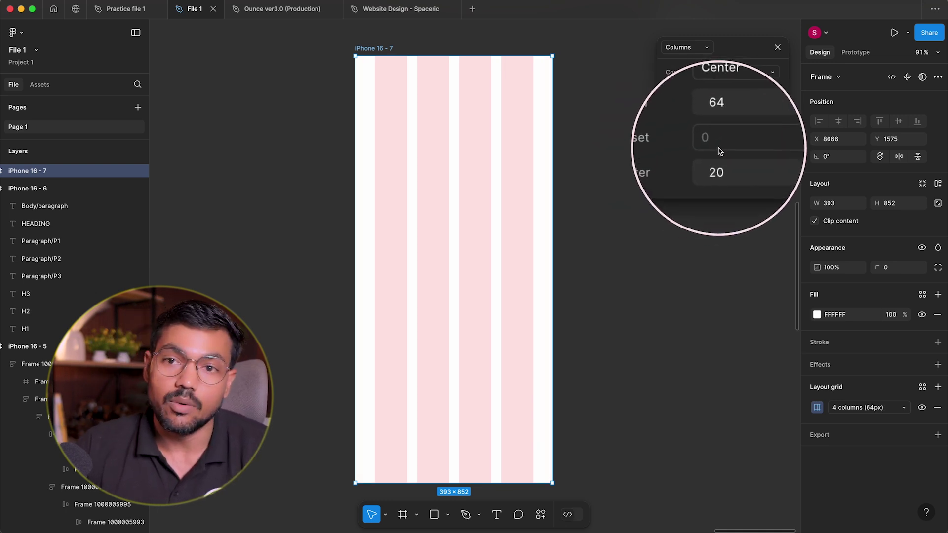
left_click(731, 107)
left_click(728, 85)
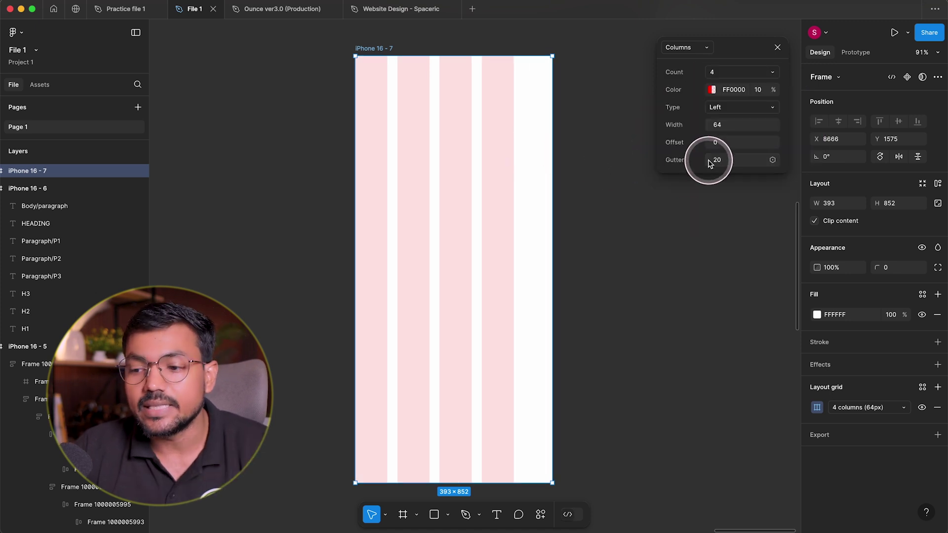
Step: Try an offset of 24 on the left-aligned columns and undo it
key("shift+Up")
key("shift+Up")
key("shift+Up")
key("shift+Up")
key("shift+Up")
key("shift+Up")
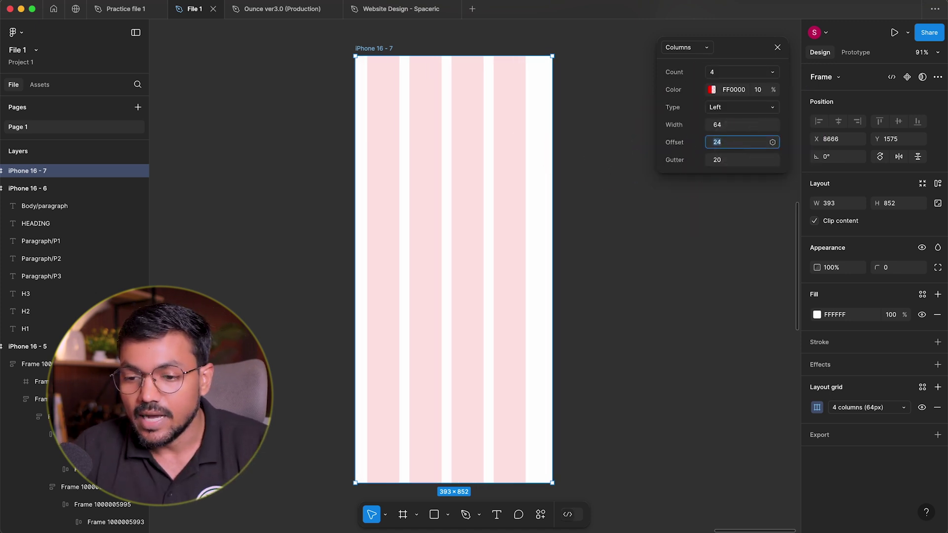
key("super+z")
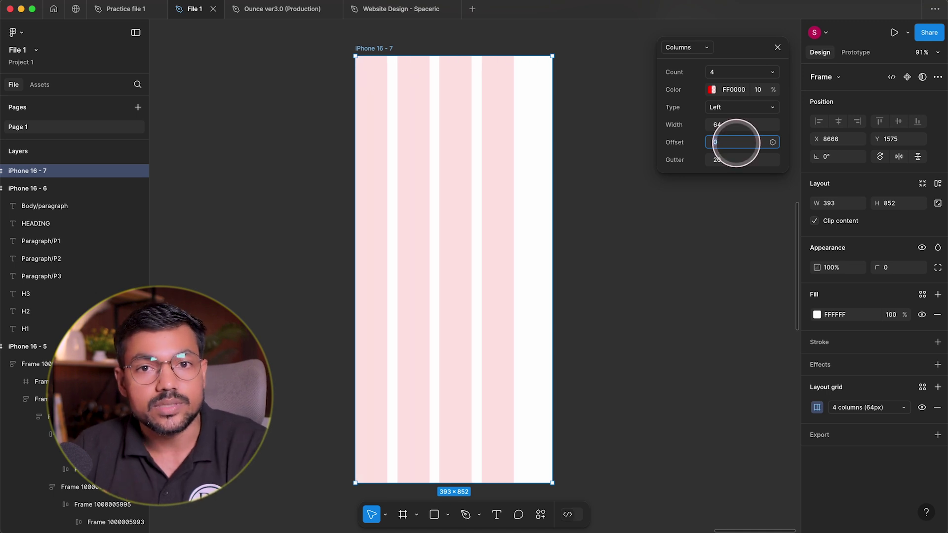
Step: Set the column type to Stretch and inspect the columns at the frame's side edges
left_click(733, 107)
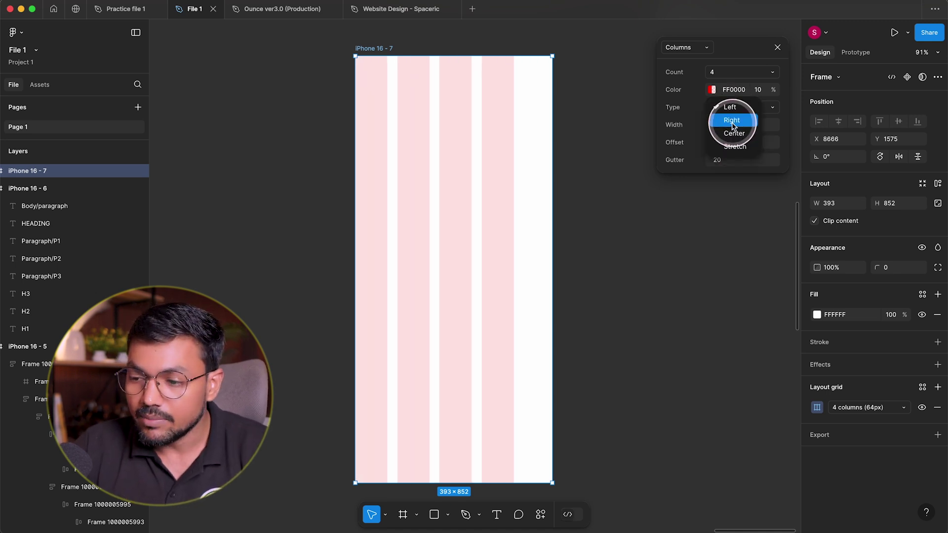
left_click(732, 146)
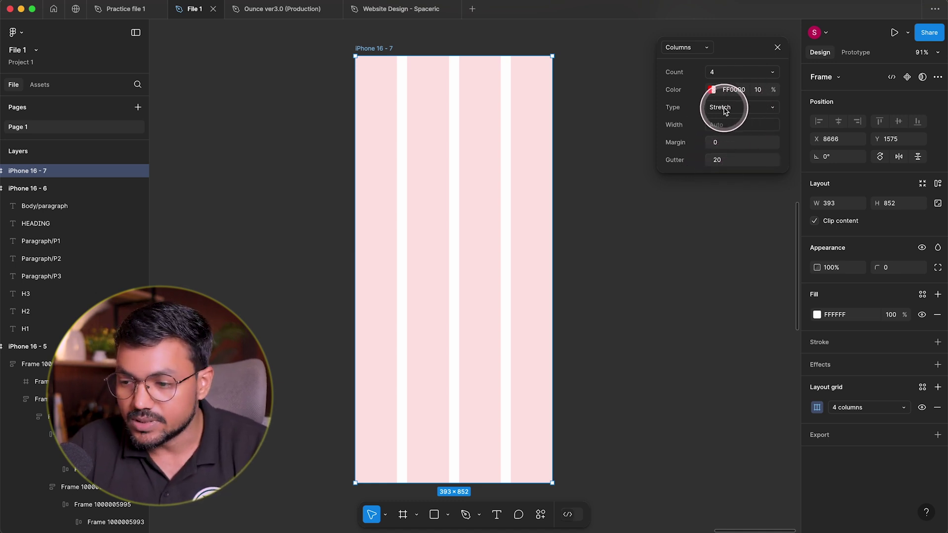
left_click(713, 143)
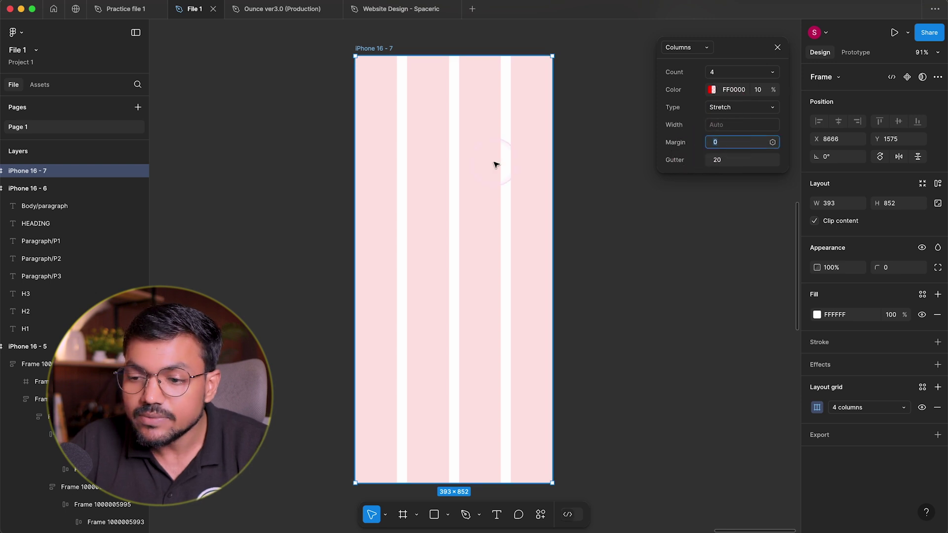
scroll(552, 153, "up", 5)
scroll(562, 151, "up", 4)
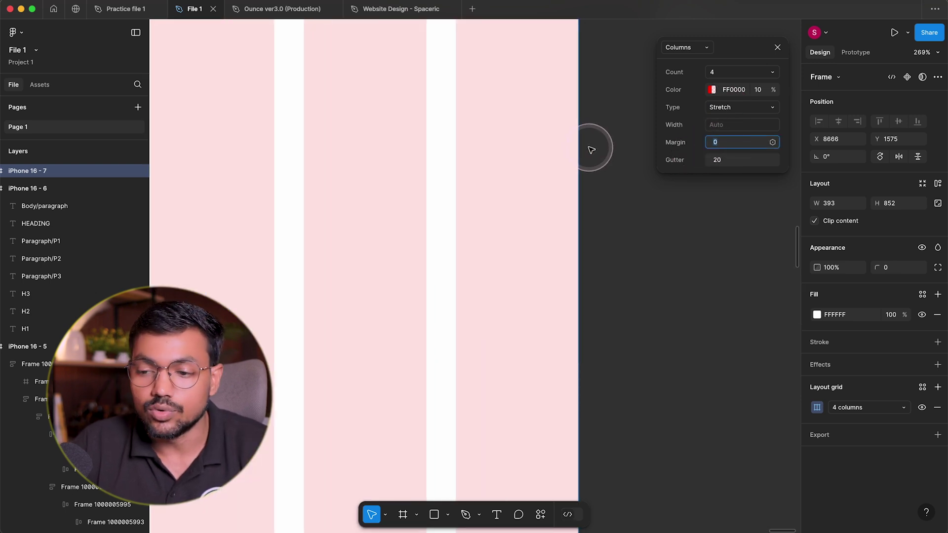
scroll(591, 150, "down", 5)
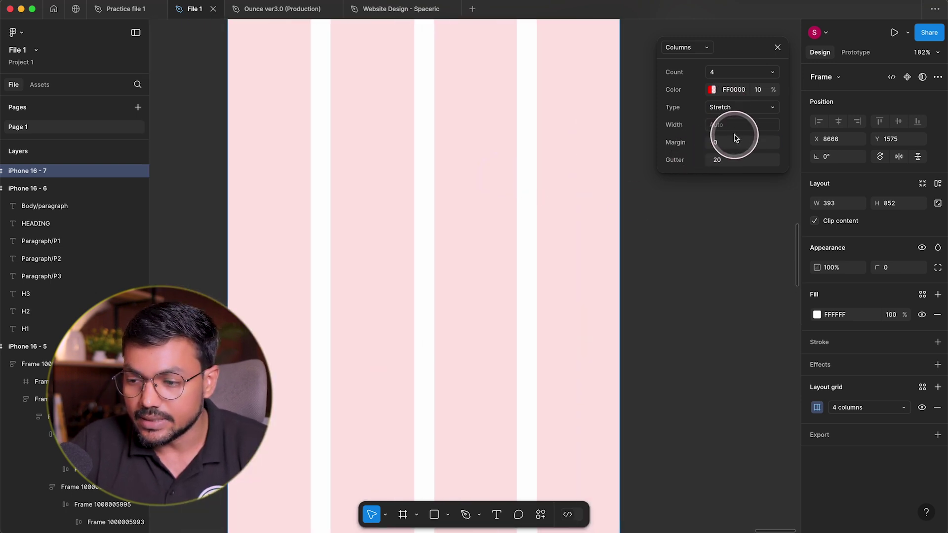
Step: Set the stretched column grid's margin to 24
left_click(735, 144)
key("Up")
key("Up")
key("Up")
key("Up")
key("Up")
key("Up")
key("Up")
key("Up")
key("Up")
key("Up")
key("Up")
key("Up")
key("Up")
key("Up")
key("Up")
key("Up")
key("Up")
key("Up")
key("Up")
key("Up")
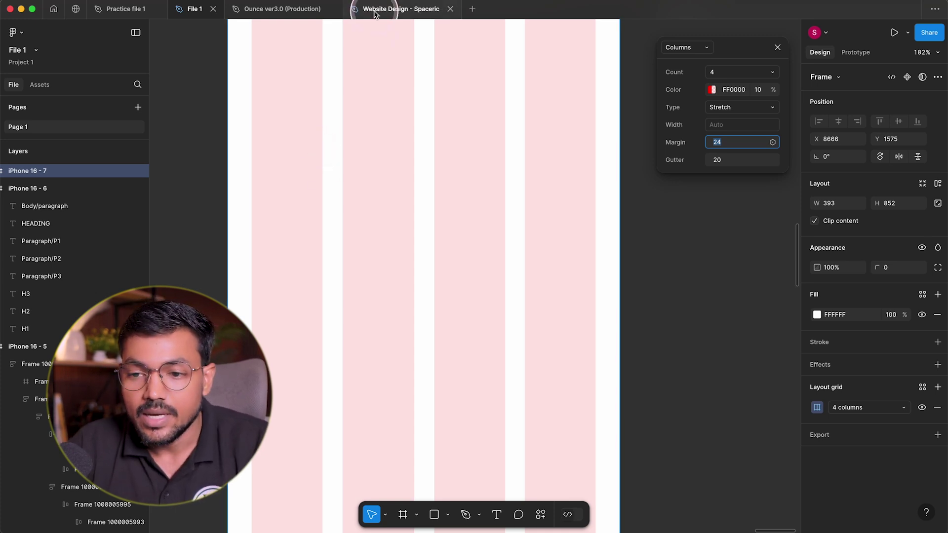
Step: Show the rulers over the product page design and try pulling a guide from each ruler
scroll(488, 281, "down", 5)
scroll(325, 362, "left", 5)
scroll(325, 362, "left", 5)
scroll(673, 318, "up", 8)
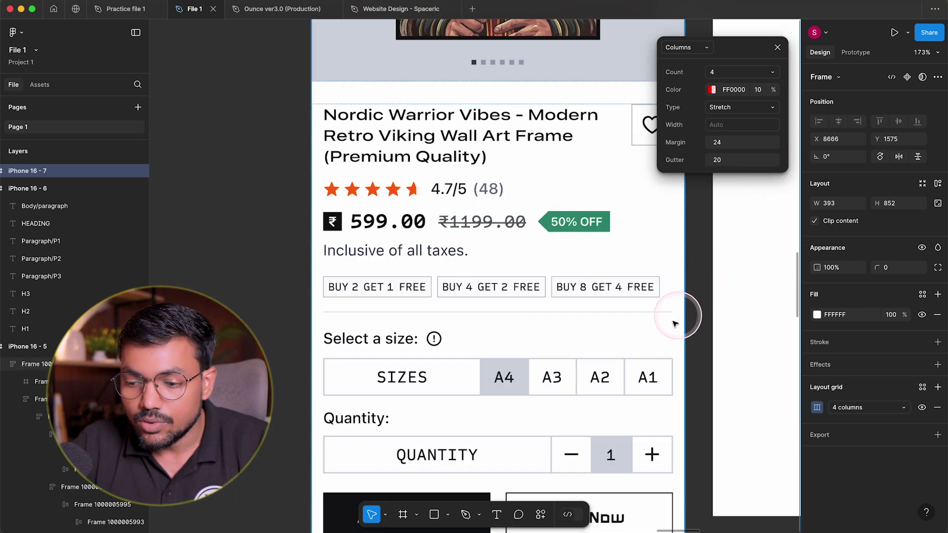
scroll(263, 143, "up", 2)
left_click(263, 143)
key("shift+r")
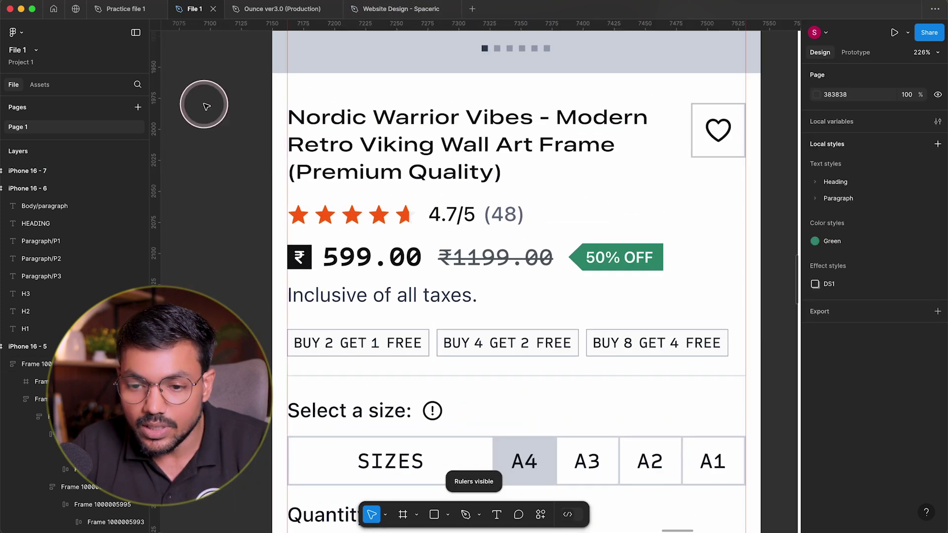
left_click_drag(160, 145, 285, 90)
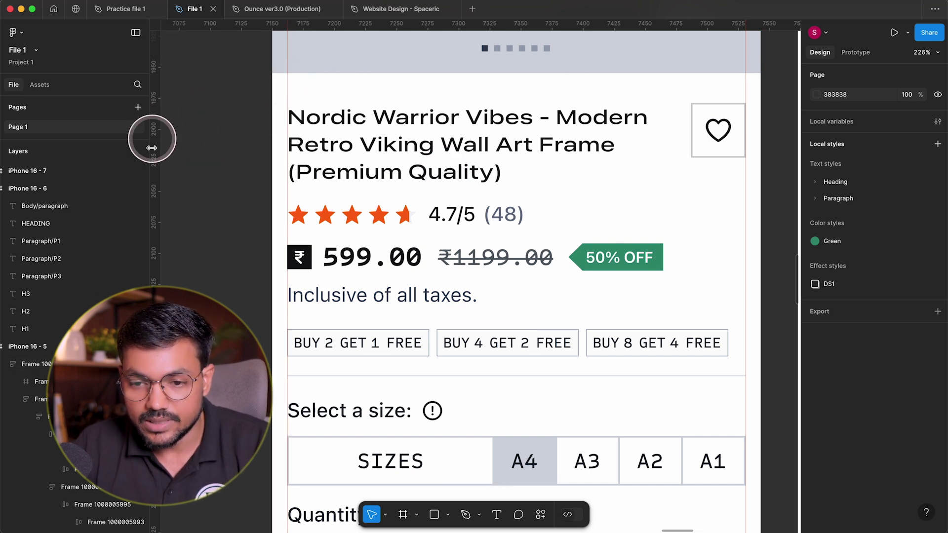
left_click_drag(212, 22, 237, 185)
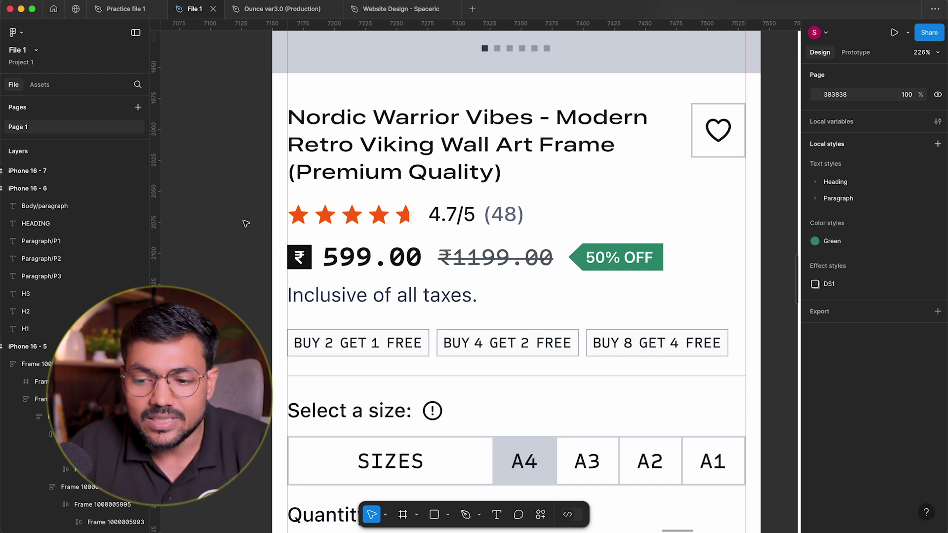
Step: Examine how the product page's content lines up with the vertical guides marking its side margins
scroll(246, 223, "down", 5)
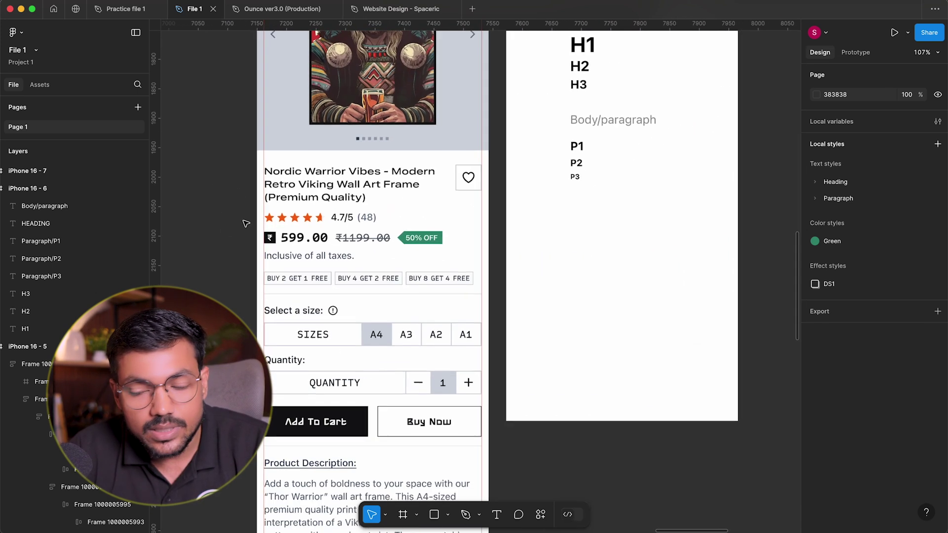
scroll(245, 224, "up", 5)
scroll(246, 223, "down", 6)
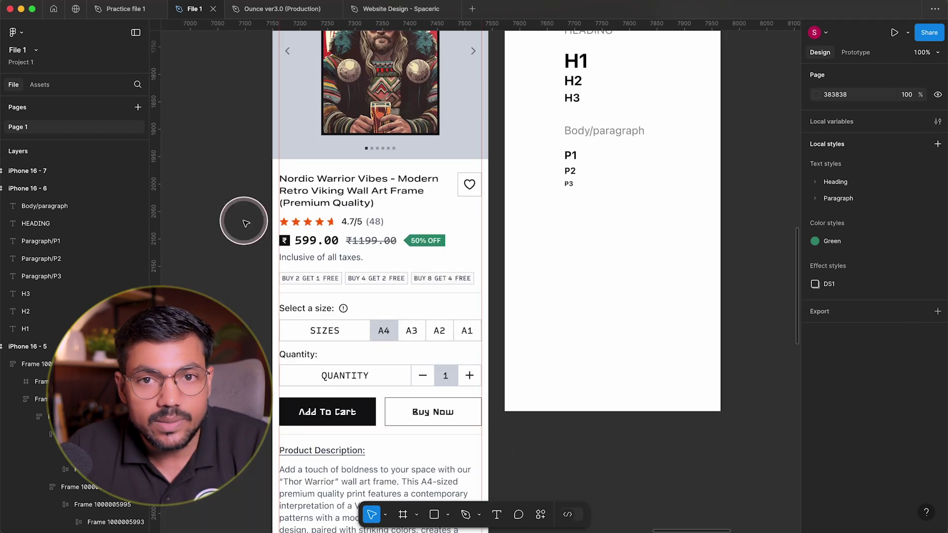
scroll(246, 224, "left", 2)
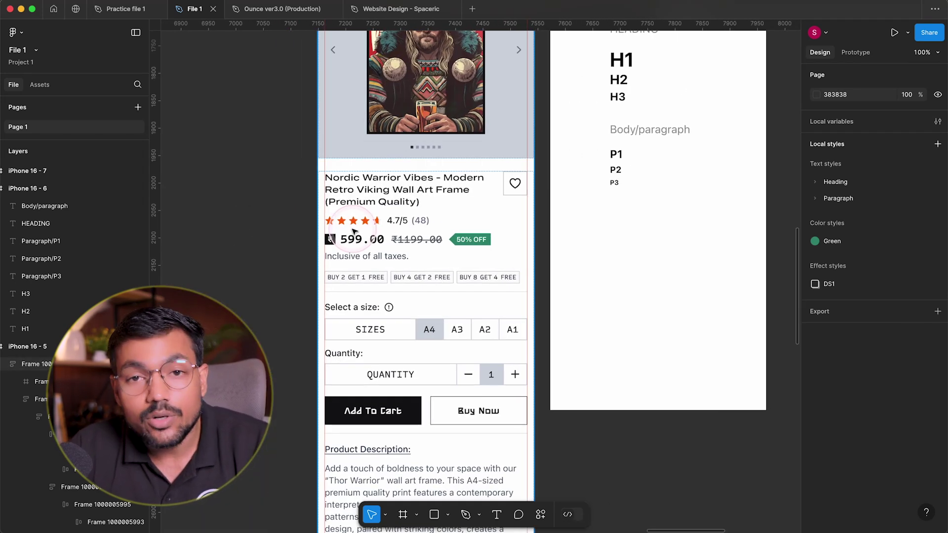
scroll(301, 198, "up", 3)
scroll(423, 232, "up", 3)
scroll(423, 232, "down", 3)
scroll(479, 250, "up", 5)
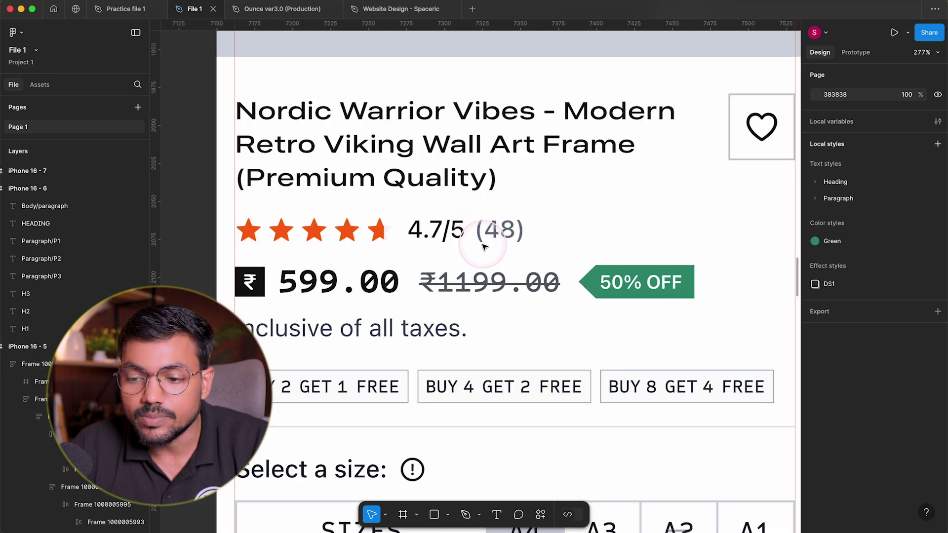
scroll(479, 249, "down", 3)
scroll(464, 253, "up", 3)
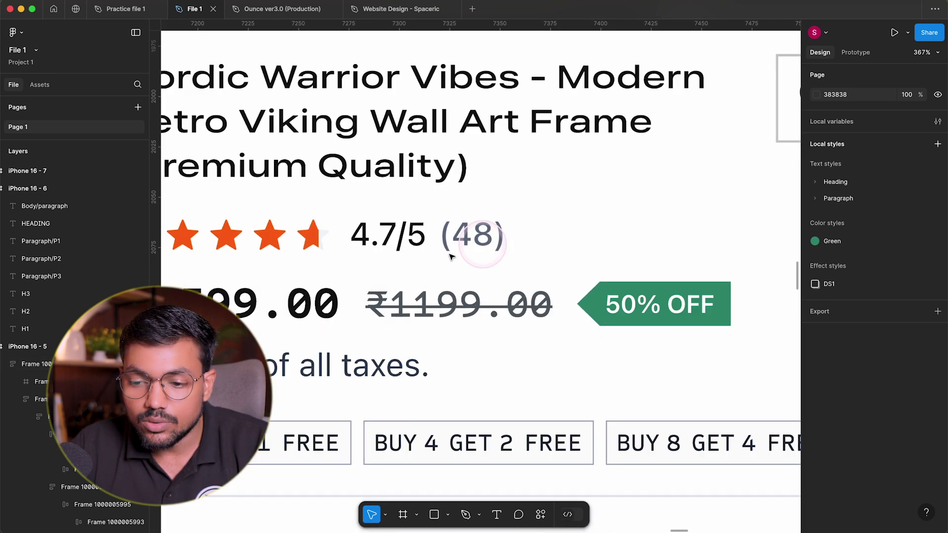
scroll(450, 255, "down", 3)
left_click(450, 256)
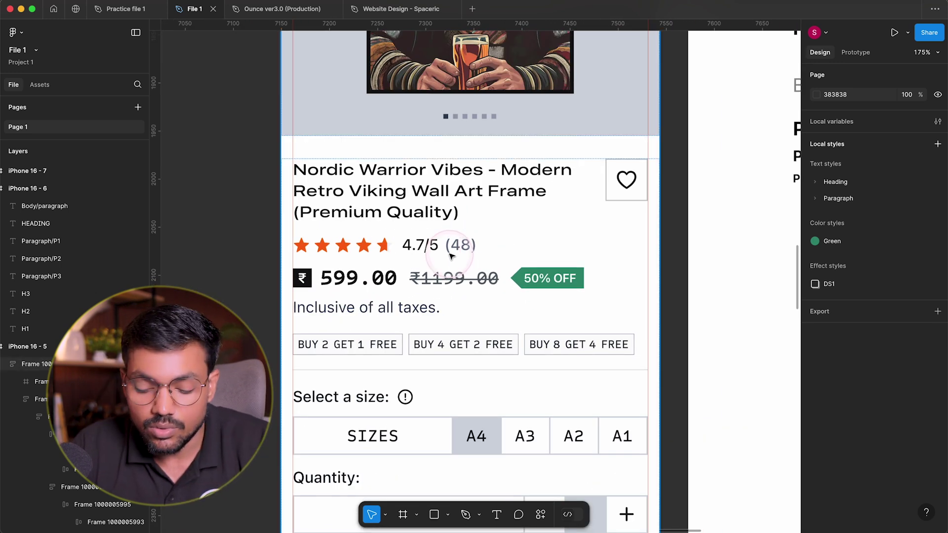
Step: Inspect the side margins beside the product title, price, offers and size options on the product page
scroll(450, 256, "up", 4)
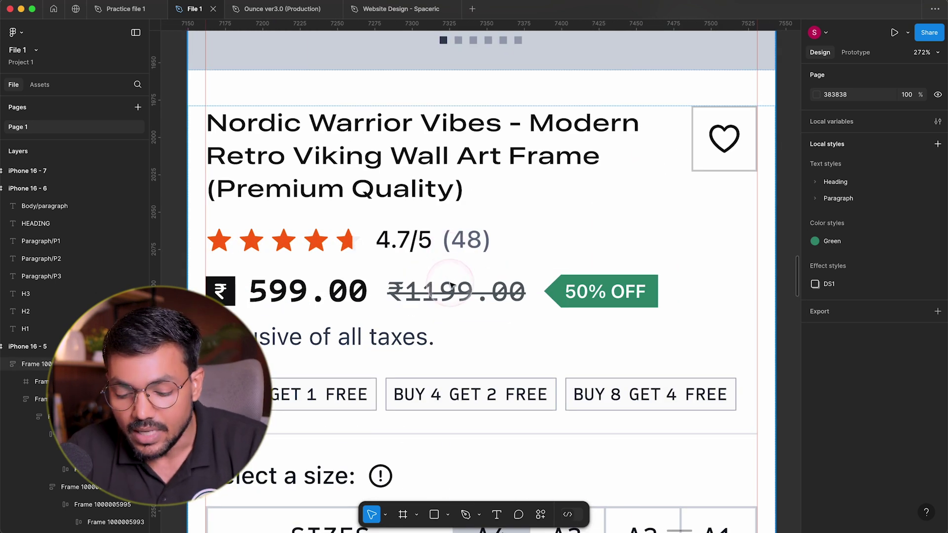
scroll(433, 315, "down", 3)
scroll(434, 311, "up", 3)
scroll(444, 321, "down", 1)
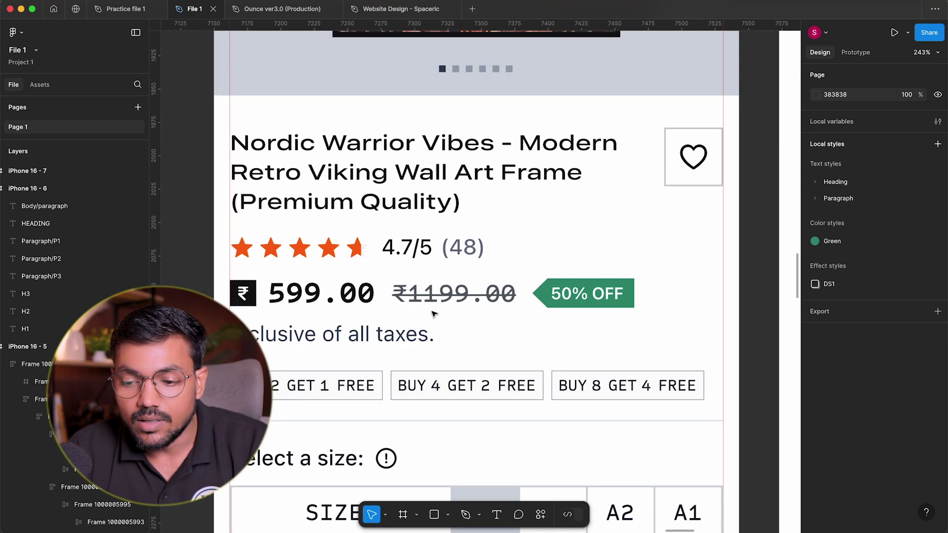
scroll(460, 359, "up", 1)
scroll(484, 344, "down", 3)
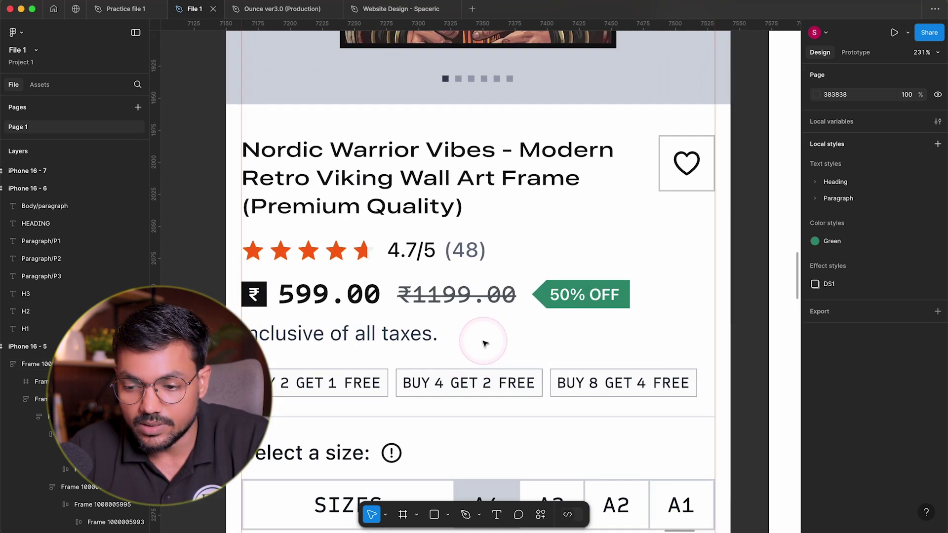
scroll(485, 343, "down", 5)
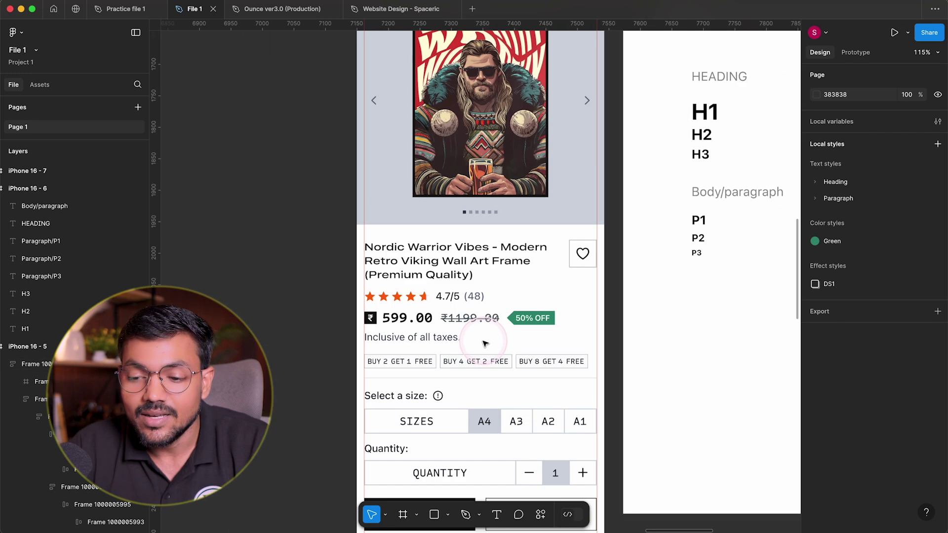
scroll(485, 343, "up", 2)
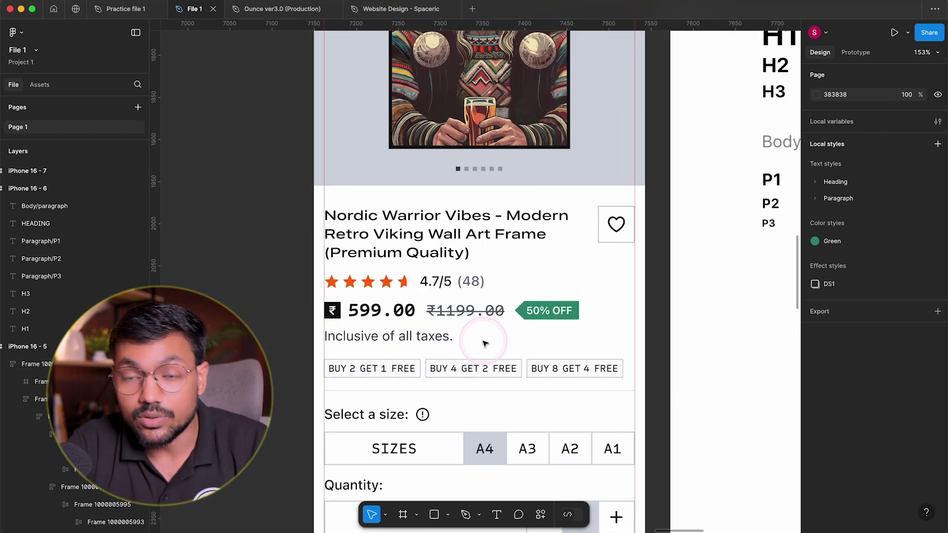
scroll(484, 344, "down", 4)
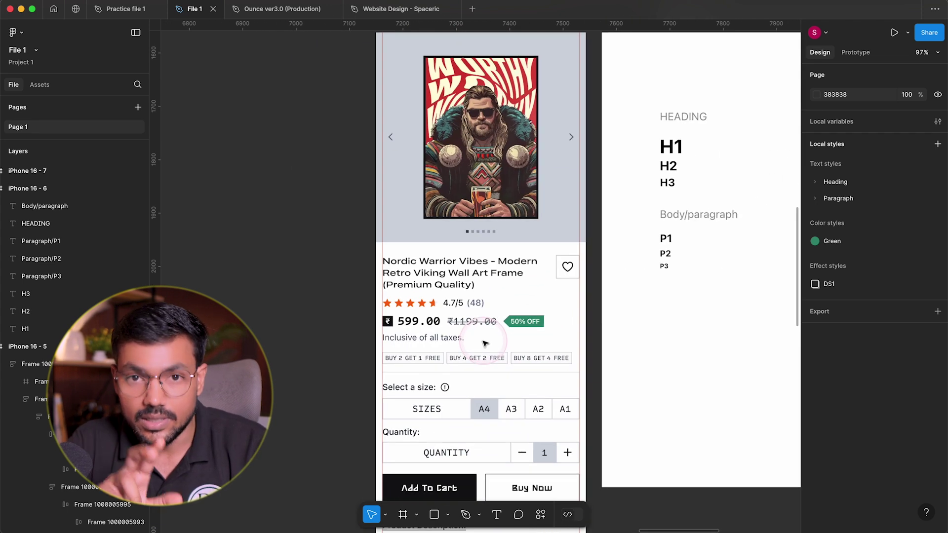
scroll(485, 343, "down", 5)
scroll(485, 343, "up", 7)
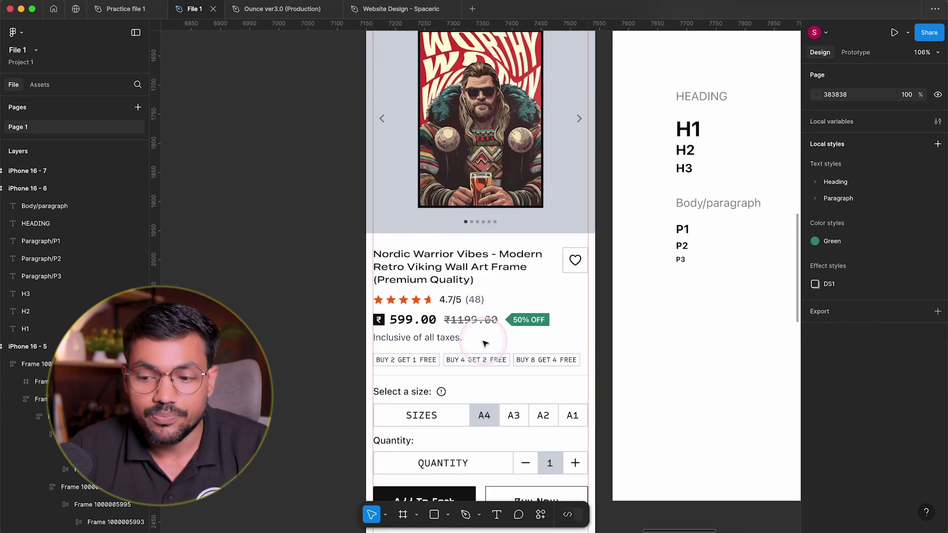
left_click(485, 343)
left_click(390, 300)
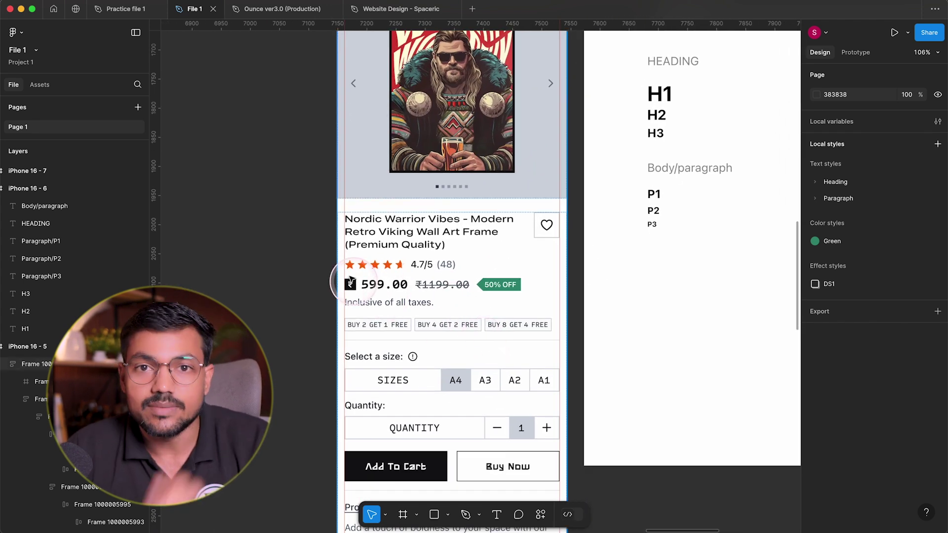
scroll(313, 222, "down", 2)
left_click(479, 232)
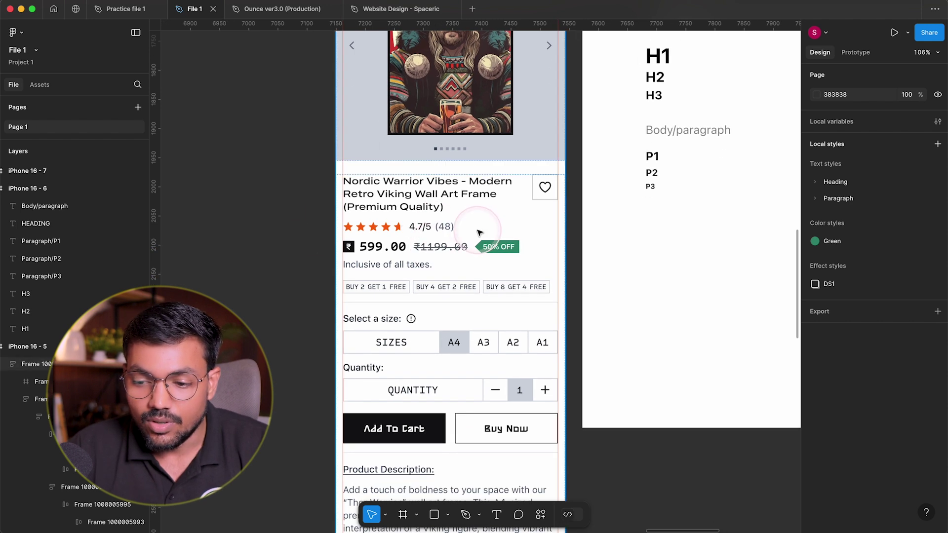
scroll(444, 227, "right", 2)
left_click(305, 225)
left_click(294, 212)
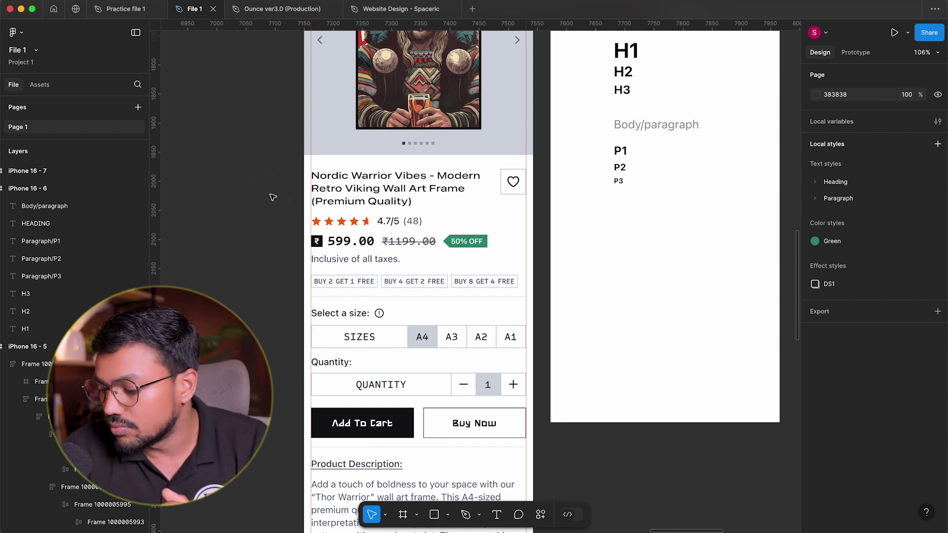
scroll(272, 197, "left", 3)
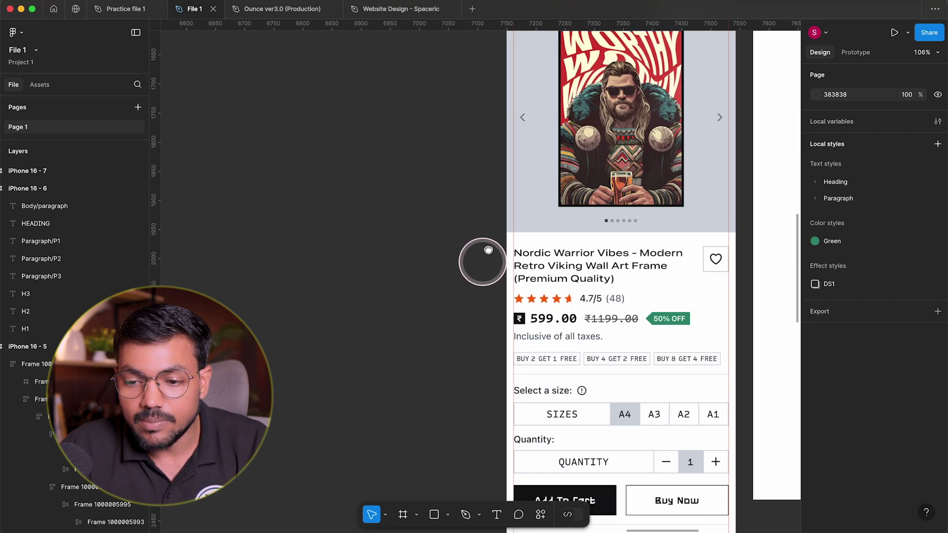
scroll(306, 212, "up", 2)
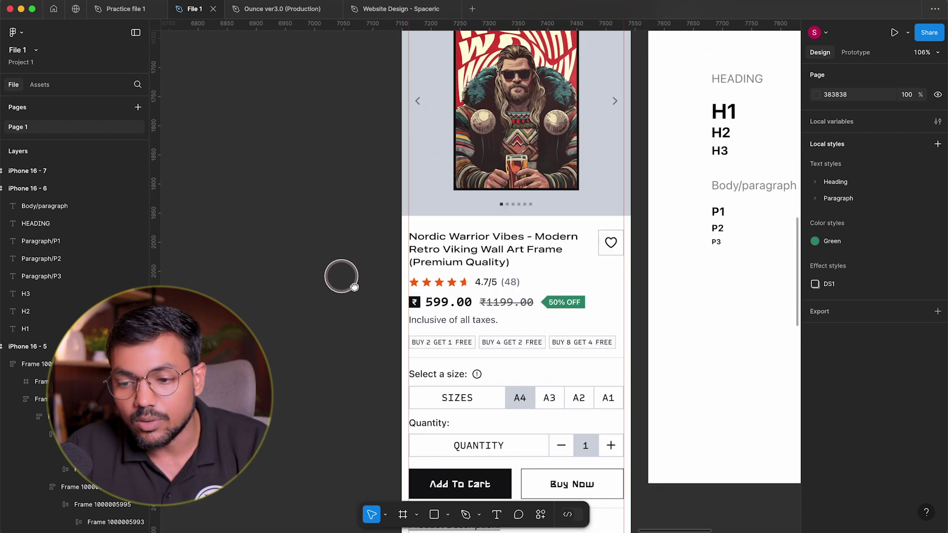
scroll(340, 319, "right", 2)
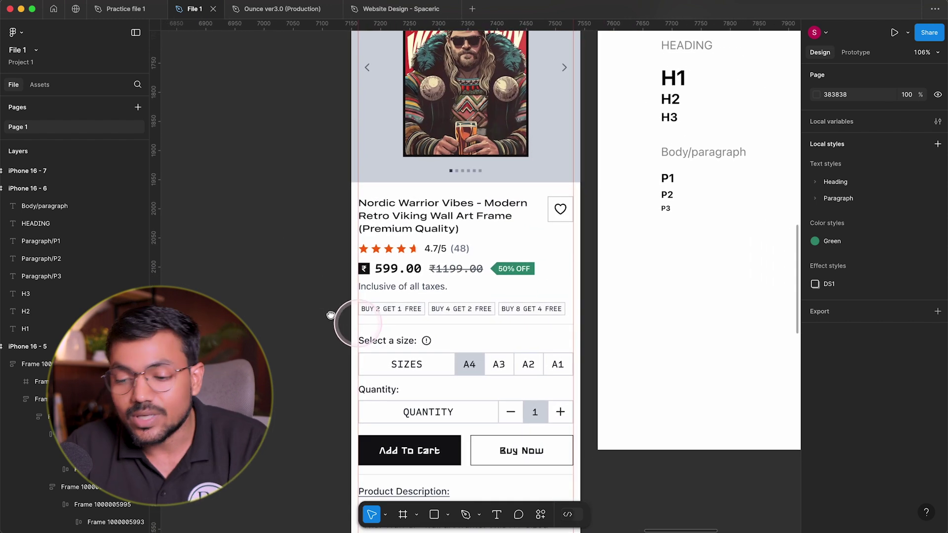
scroll(296, 281, "down", 2)
scroll(290, 258, "down", 2)
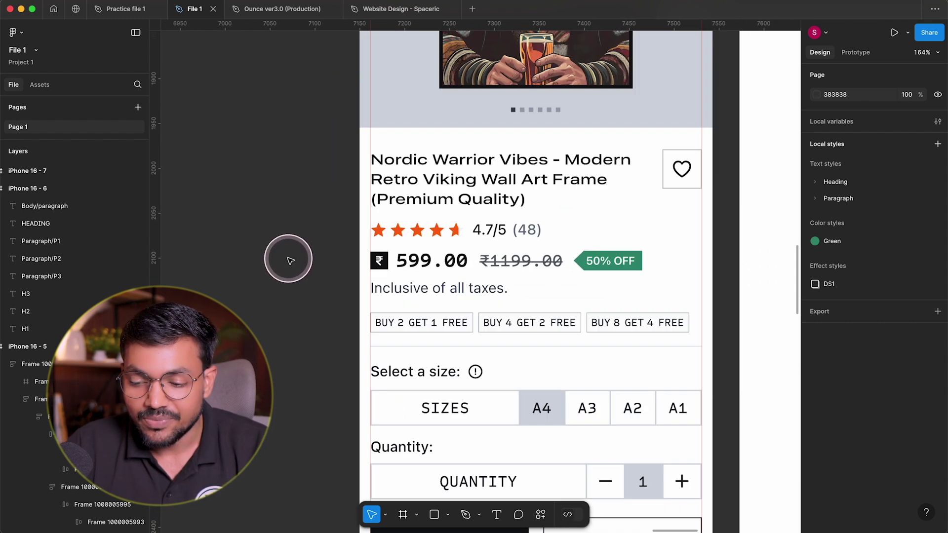
Step: Place a vertical guide along the left edge of the product page's title and rating content
scroll(290, 258, "up", 5)
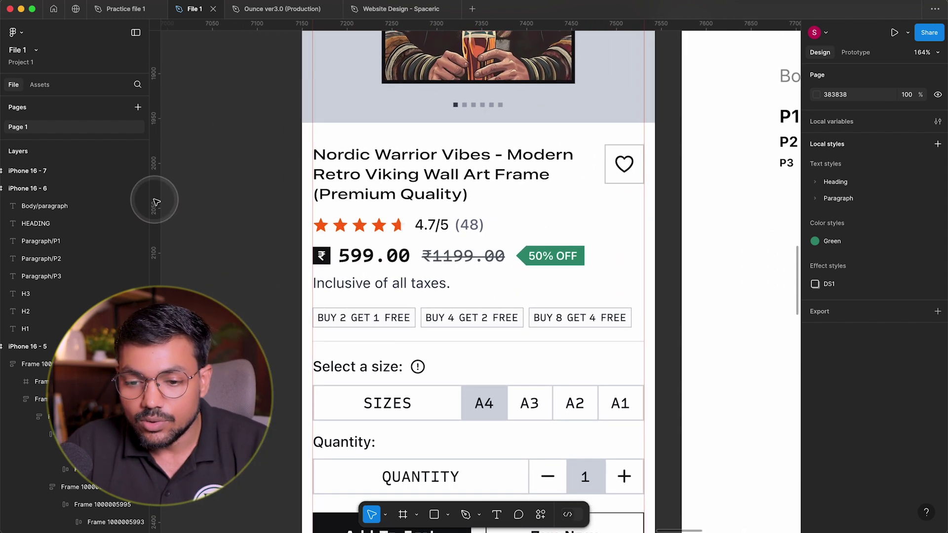
scroll(167, 176, "up", 4)
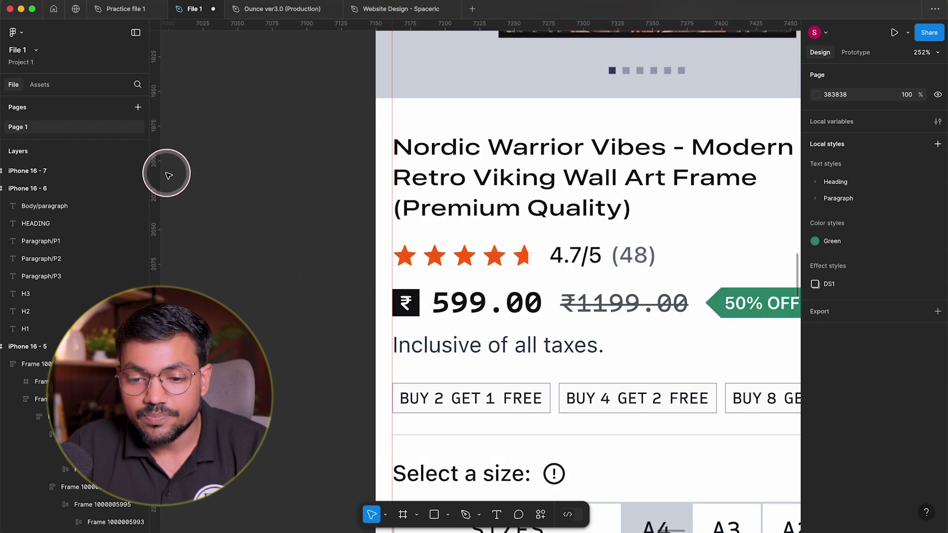
left_click_drag(154, 191, 392, 183)
scroll(296, 186, "up", 3)
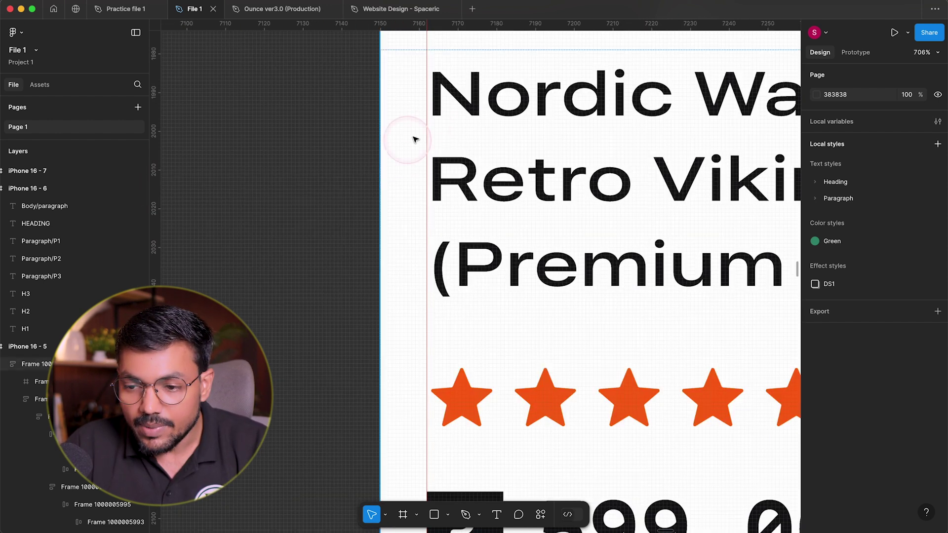
scroll(415, 137, "down", 3)
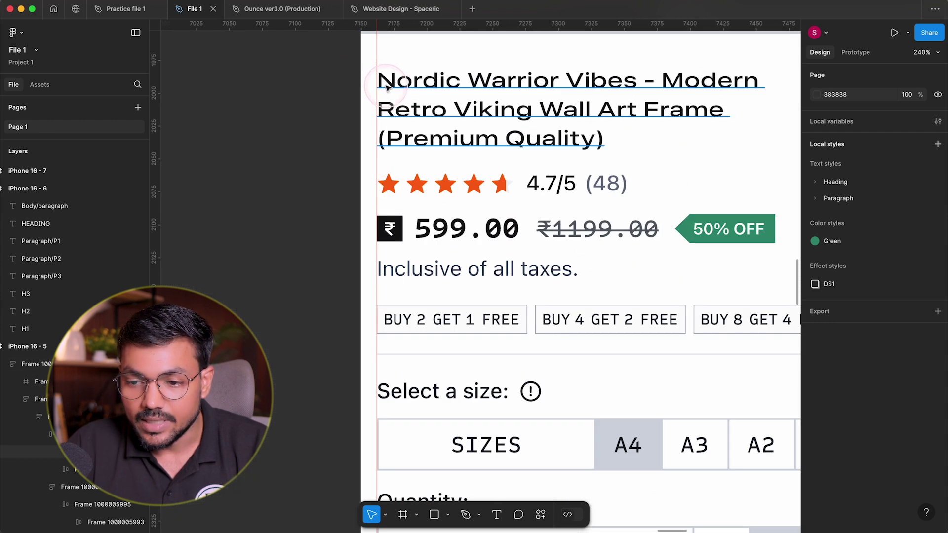
Step: Measure the distance from the product title, rating, offers row and size section to the page frame's left edge
left_click(390, 101)
left_click(402, 188, "shift")
left_click(461, 321, "shift")
scroll(453, 207, "down", 3)
left_click_drag(453, 167, 451, 163)
left_click(447, 252, "shift")
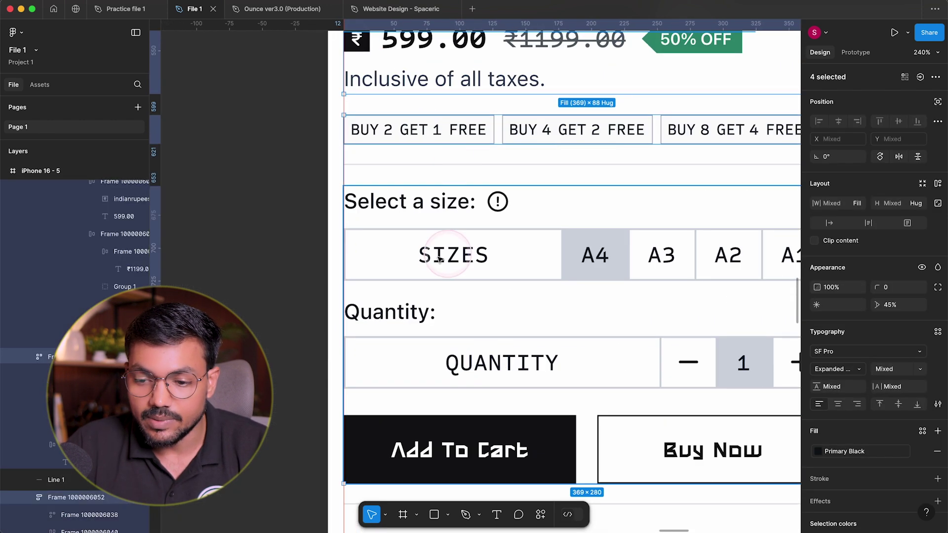
left_click_drag(318, 240, 331, 340)
scroll(365, 223, "up", 5)
key("alt")
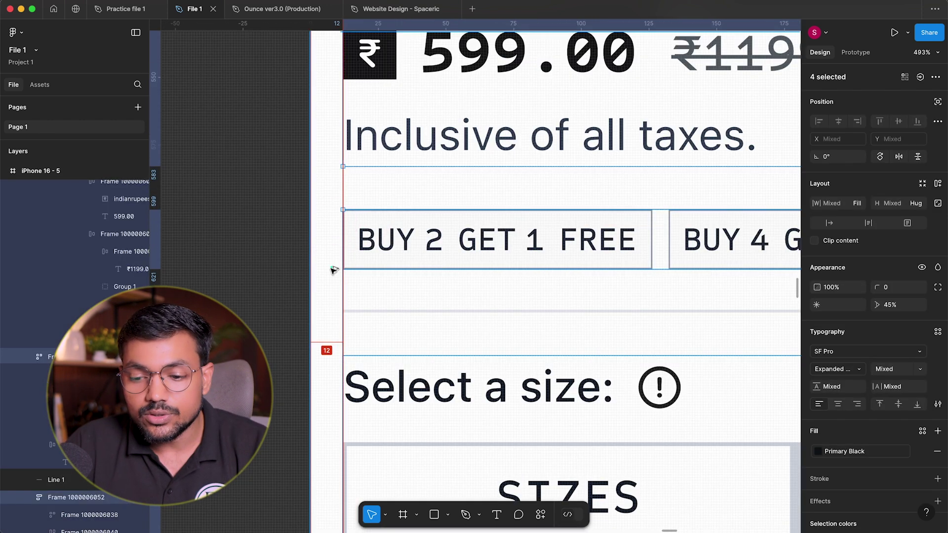
left_click(227, 220)
scroll(229, 222, "down", 10)
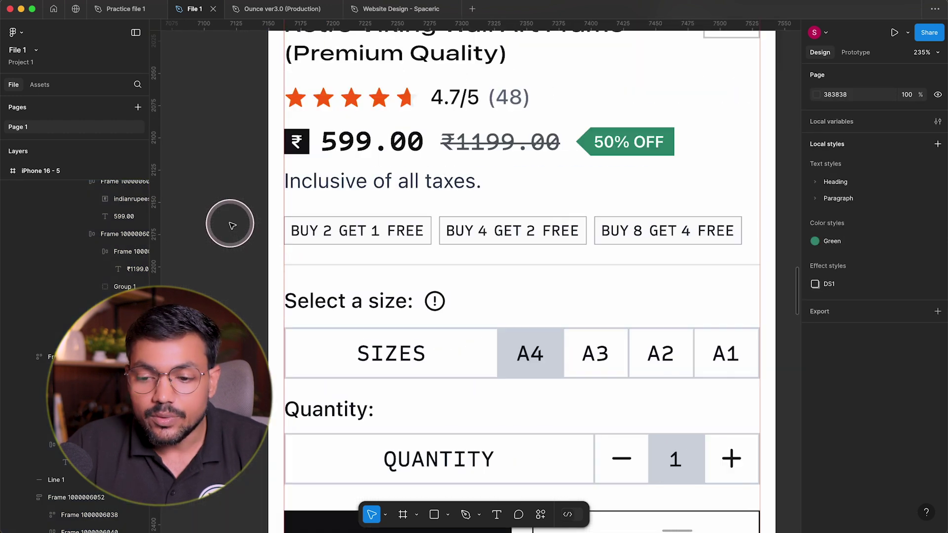
left_click_drag(232, 222, 238, 228)
scroll(246, 234, "down", 1)
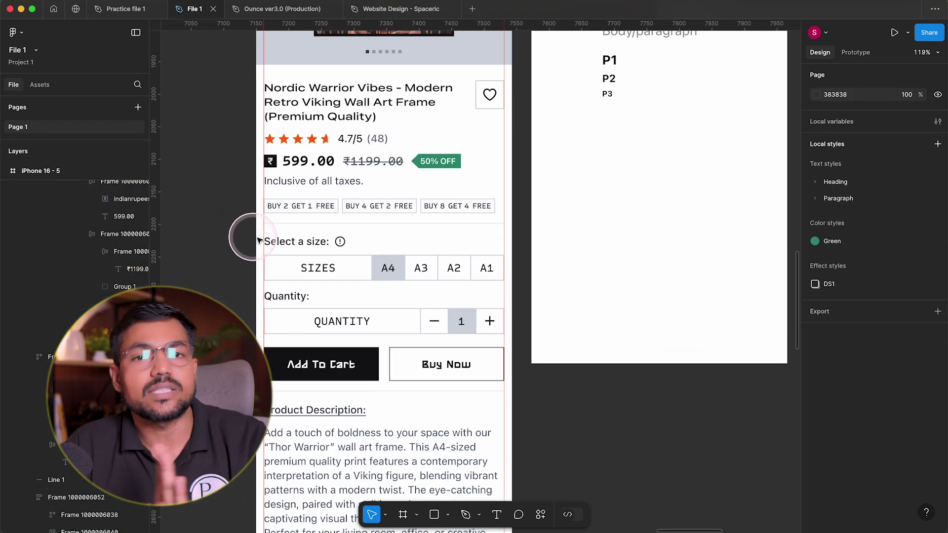
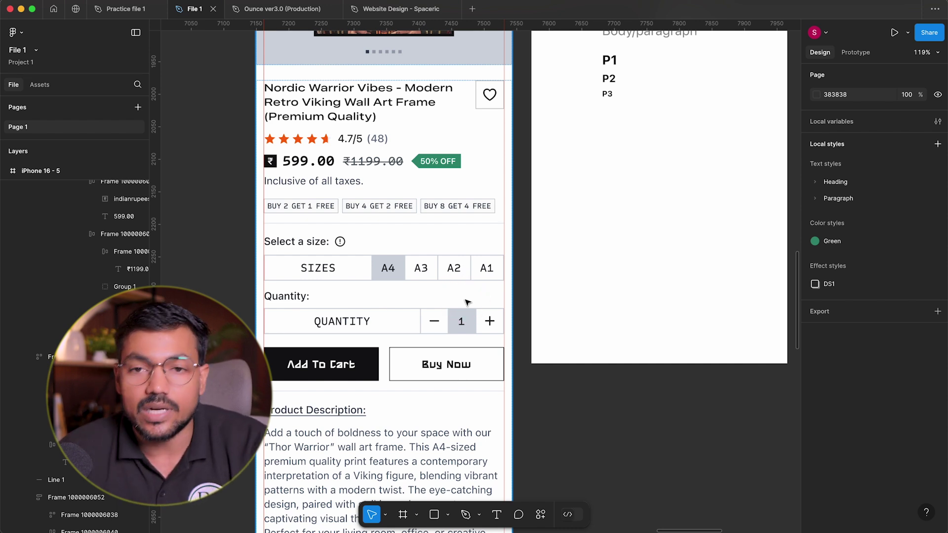
left_click(582, 386)
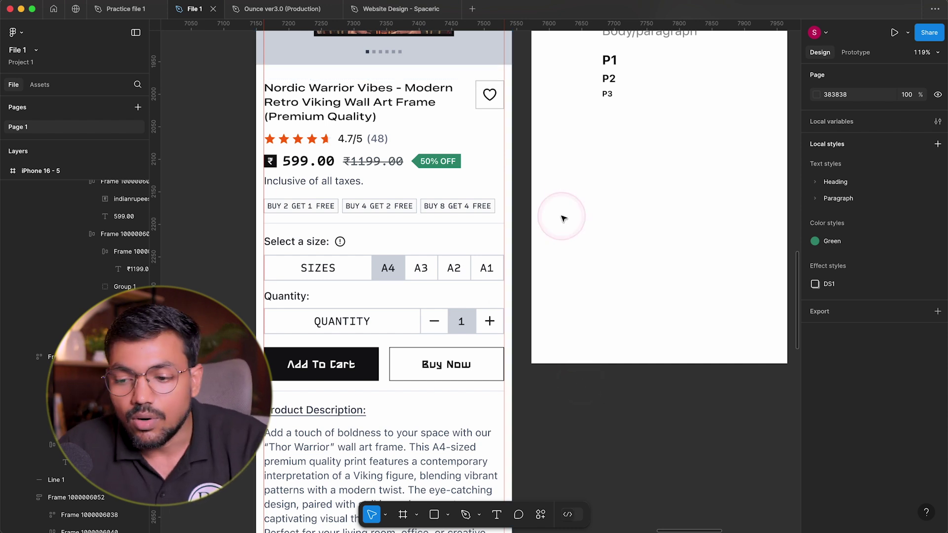
Step: Set the margin of the iPhone 16 - 7 frame's four-column layout grid to 12
scroll(556, 242, "up", 4)
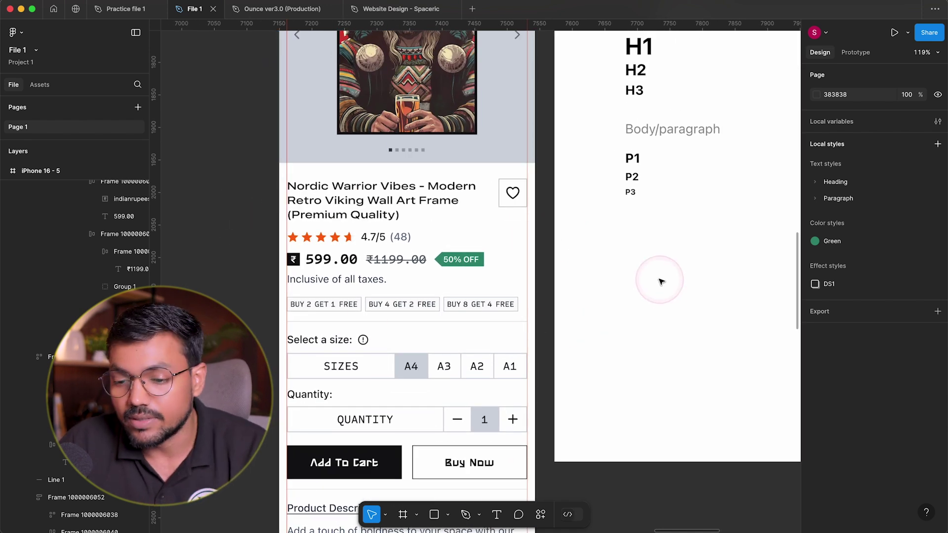
scroll(493, 303, "down", 5)
scroll(313, 268, "right", 3)
scroll(321, 269, "up", 3)
left_click(489, 275)
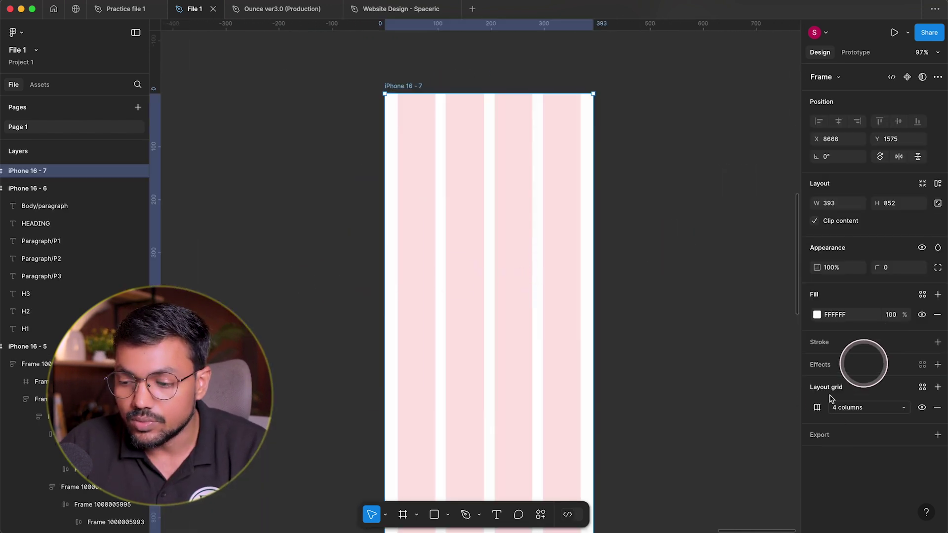
scroll(694, 357, "down", 2)
scroll(694, 358, "right", 2)
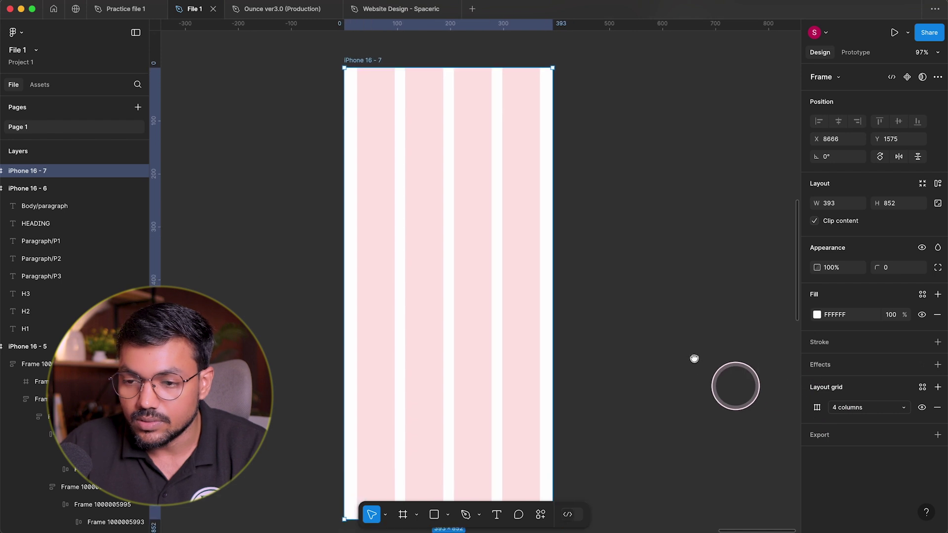
left_click(821, 410)
left_click_drag(732, 394, 691, 51)
left_click(694, 145)
type("12")
key("Return")
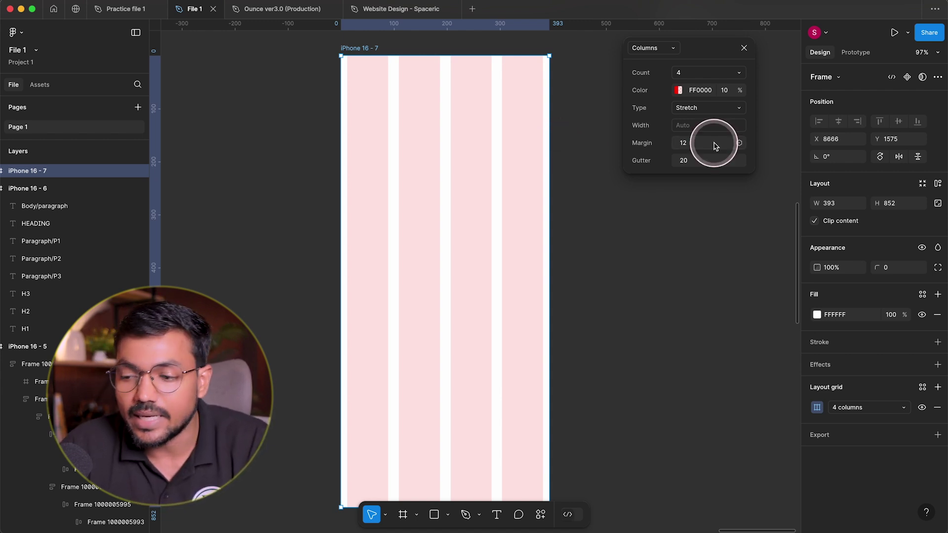
Step: Examine the gaps between the grid columns and set their gutter to 12
left_click(690, 171)
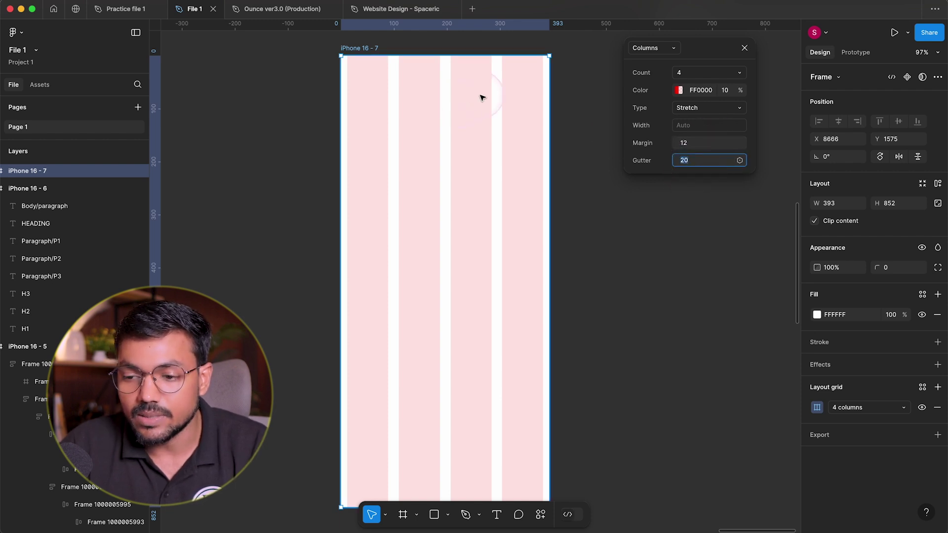
scroll(548, 131, "up", 5)
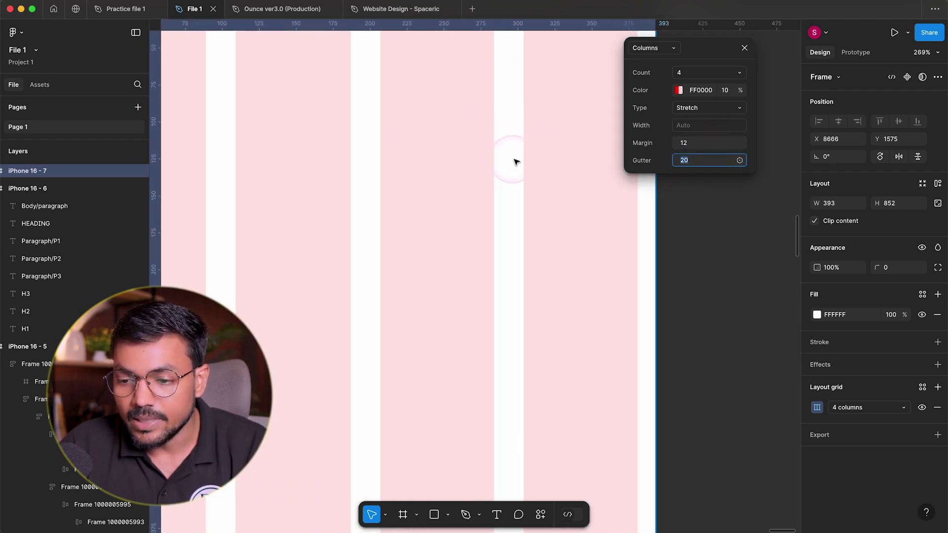
scroll(516, 162, "down", 2)
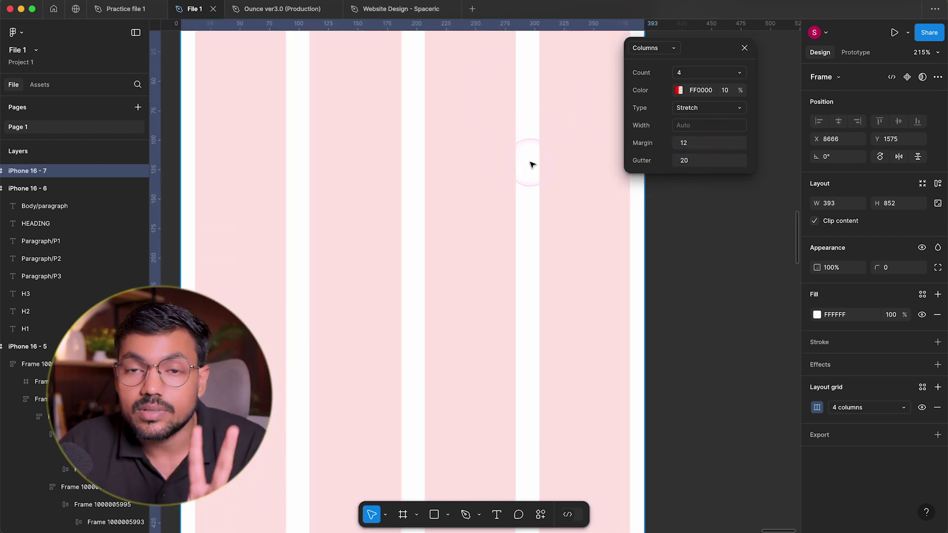
left_click(687, 160)
type("12")
key("Return")
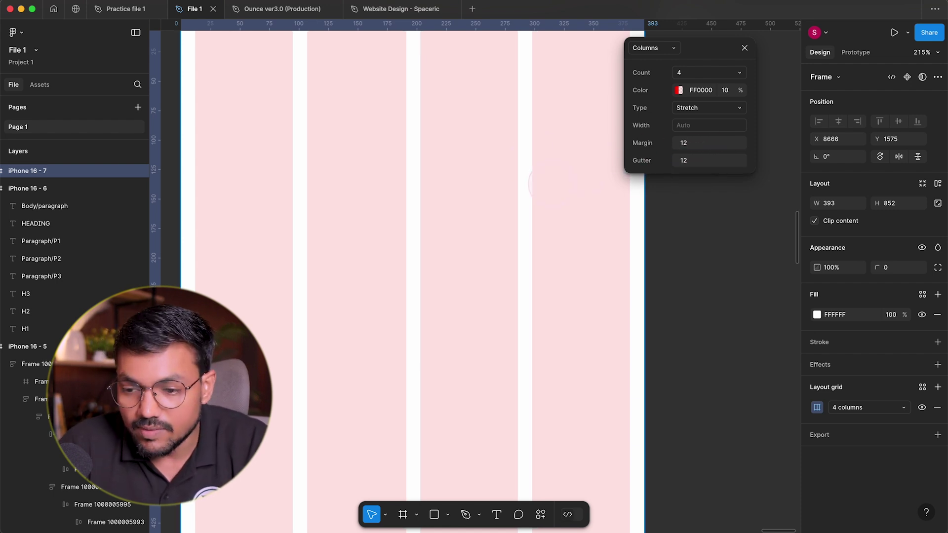
Step: Try a smaller gutter of 4, and increase it in large increments to 44
left_click(701, 165)
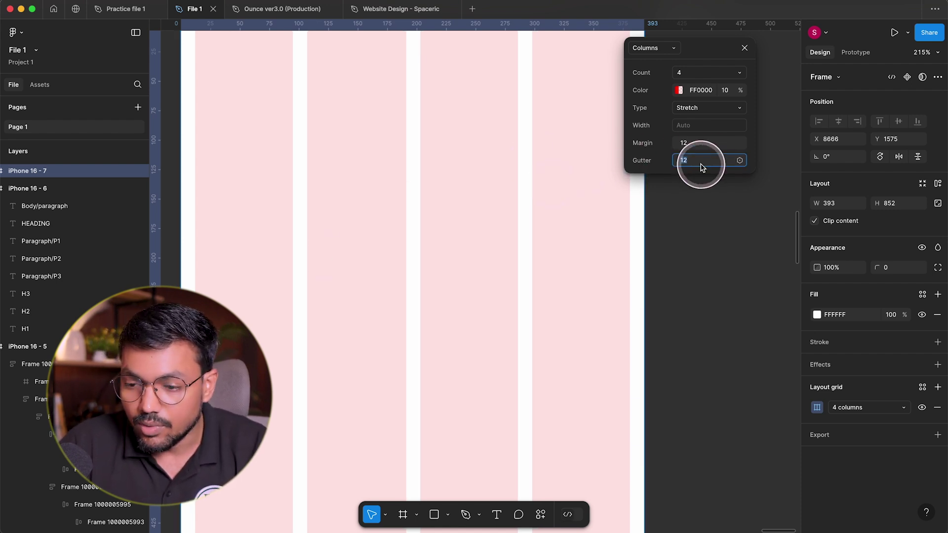
type("4")
key("shift+Up")
key("shift+Up")
key("shift+Up")
key("shift+Up")
key("shift+Up")
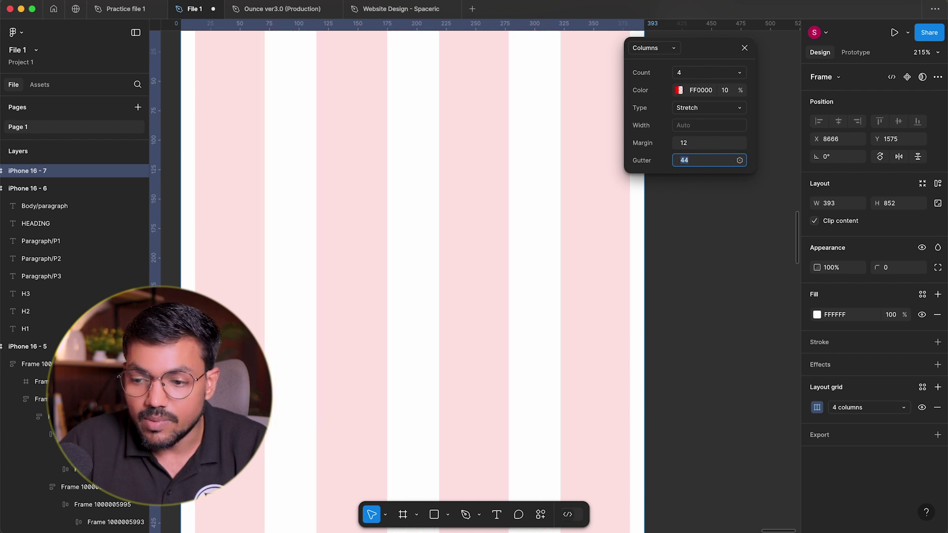
Step: Reduce the column grid's gutter stepwise to 28
key("Down")
key("Down")
key("shift+Down")
key("shift+Down")
key("Down")
key("Down")
key("Down")
key("Down")
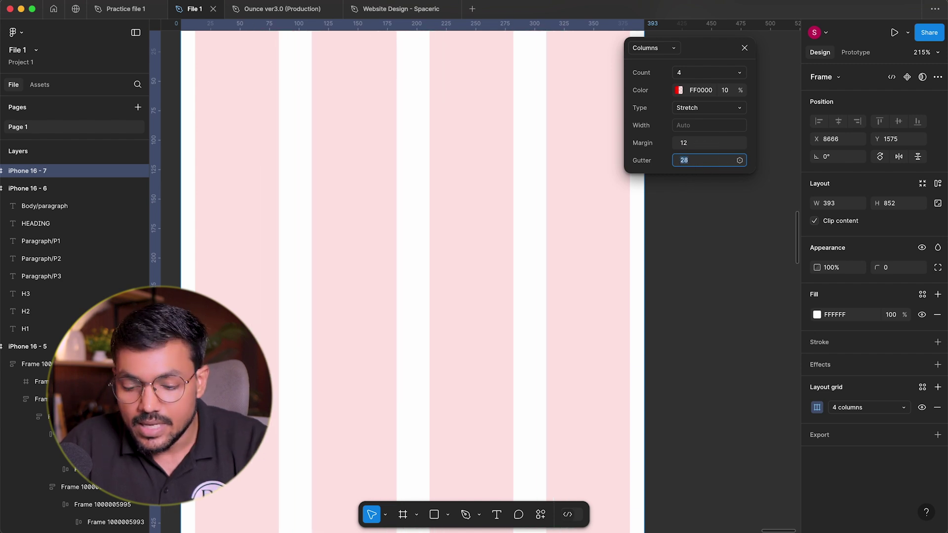
Step: Set the gutter of the iPhone 16 - 7 frame's four-column layout grid to 12
key("shift+Down")
key("Down")
key("Down")
key("Down")
key("Down")
key("Down")
key("Down")
type("12")
key("Return")
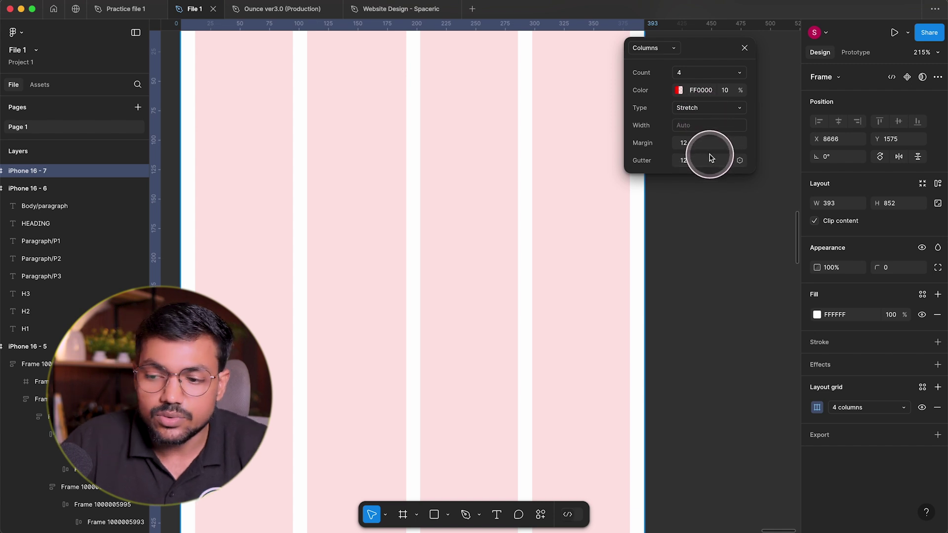
left_click(705, 250)
scroll(691, 212, "down", 3)
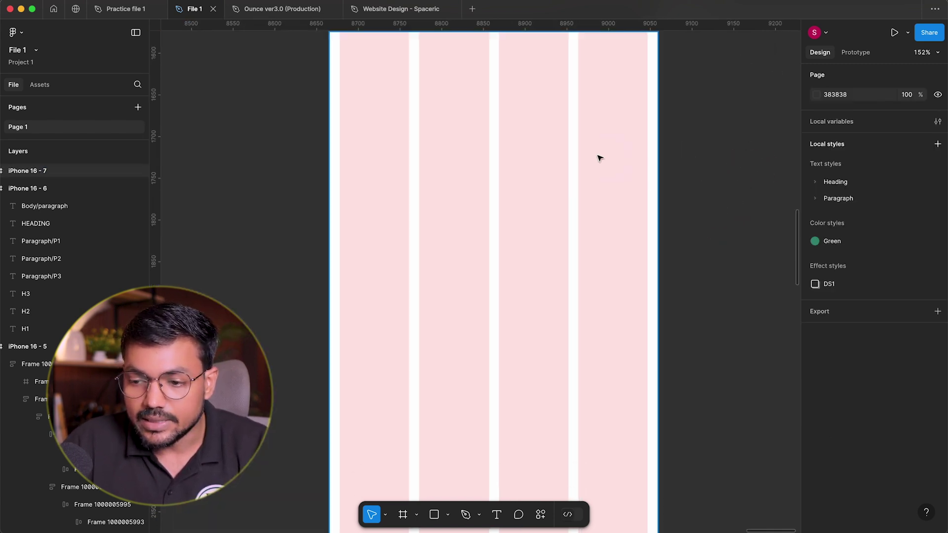
Step: Examine the column grid across the iPhone 16 - 7 frame, and hide the rulers and show them again
scroll(587, 190, "down", 4)
left_click(436, 171)
left_click(710, 190)
scroll(504, 74, "up", 4)
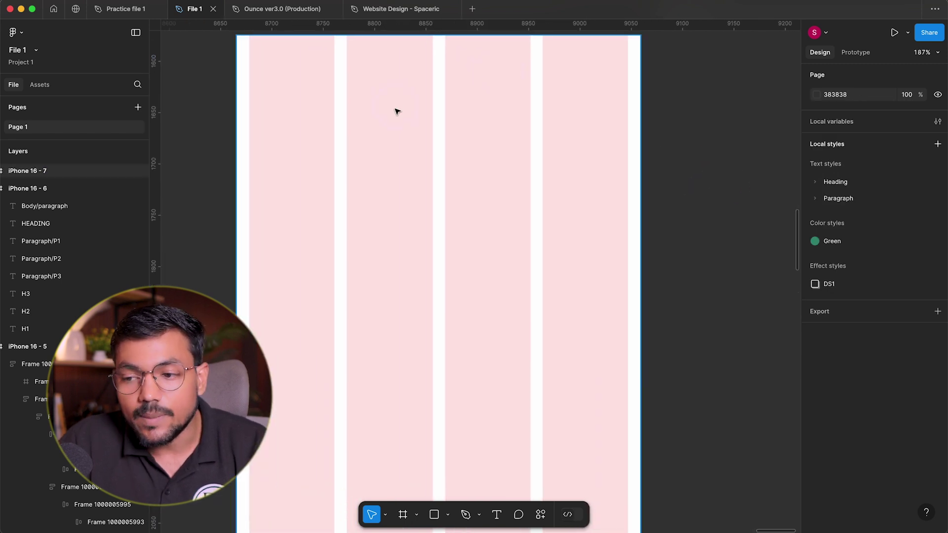
scroll(398, 111, "up", 2)
scroll(397, 111, "left", 2)
key("shift+r")
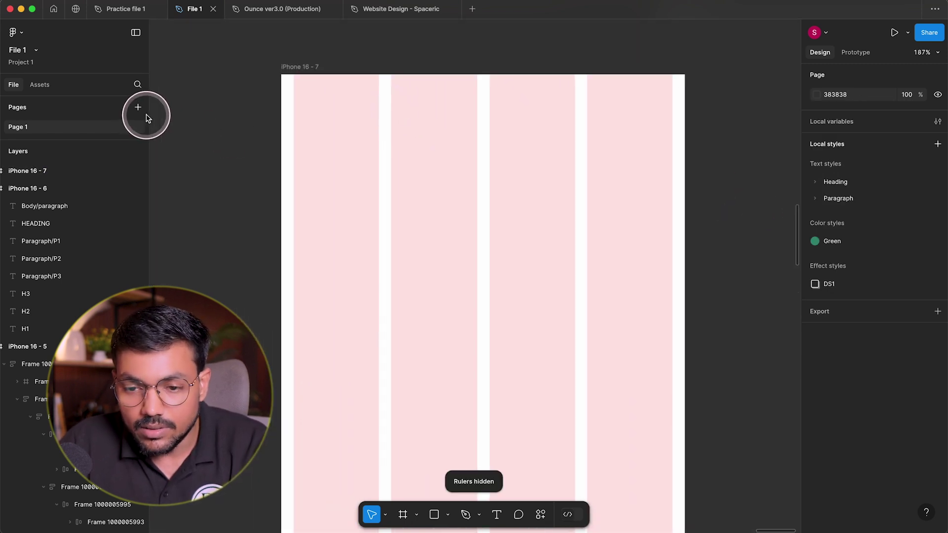
key("shift+r")
Step: Add a vertical ruler guide at about 11.95 along the left edge of the first grid column
left_click_drag(152, 80, 292, 116)
scroll(287, 105, "up", 15)
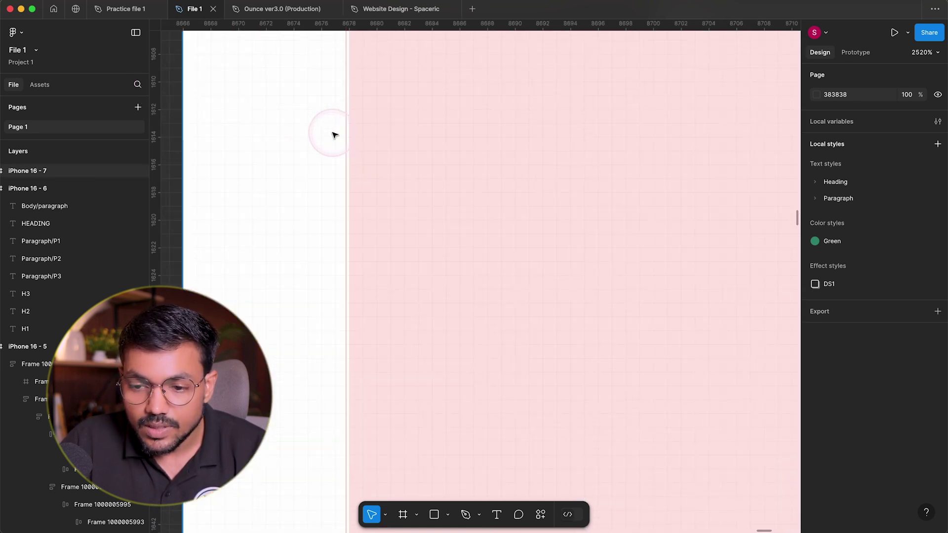
left_click(353, 169)
key("Delete")
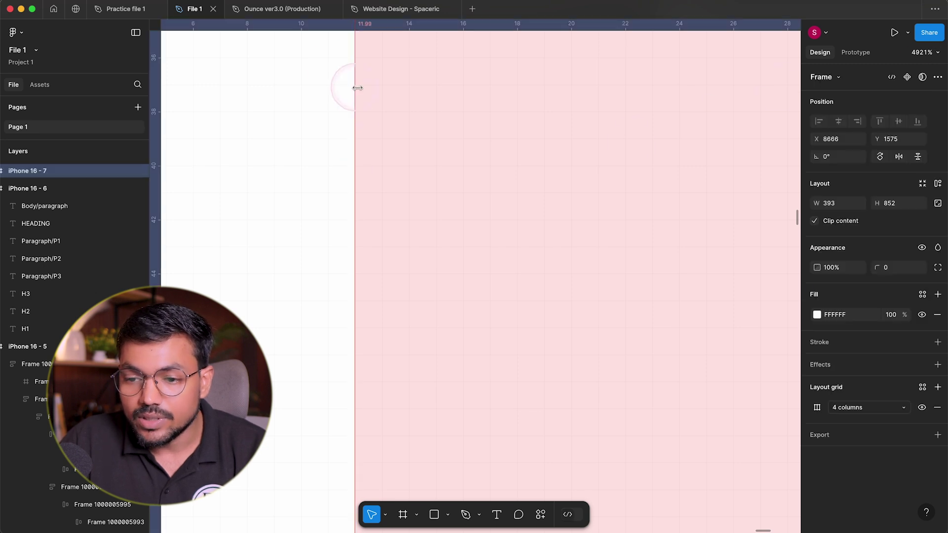
left_click(364, 27)
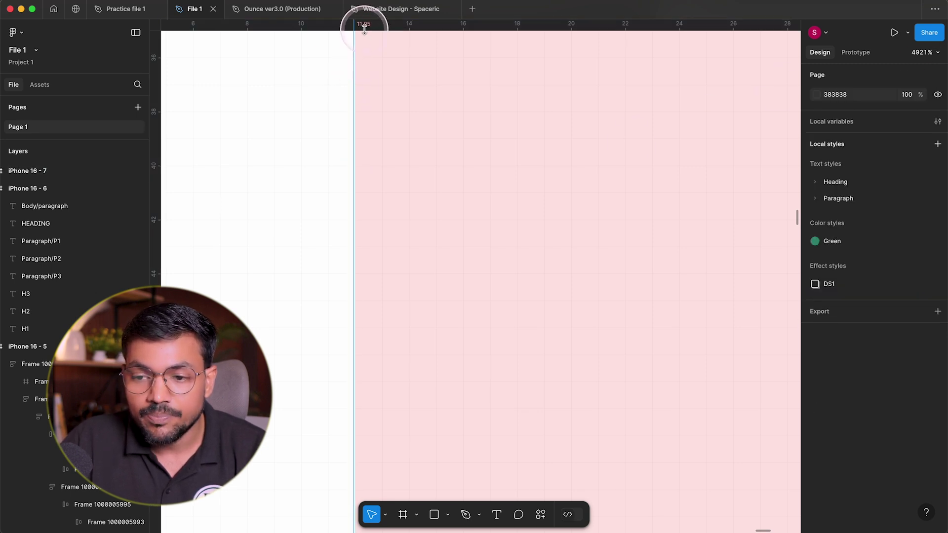
left_click(350, 131)
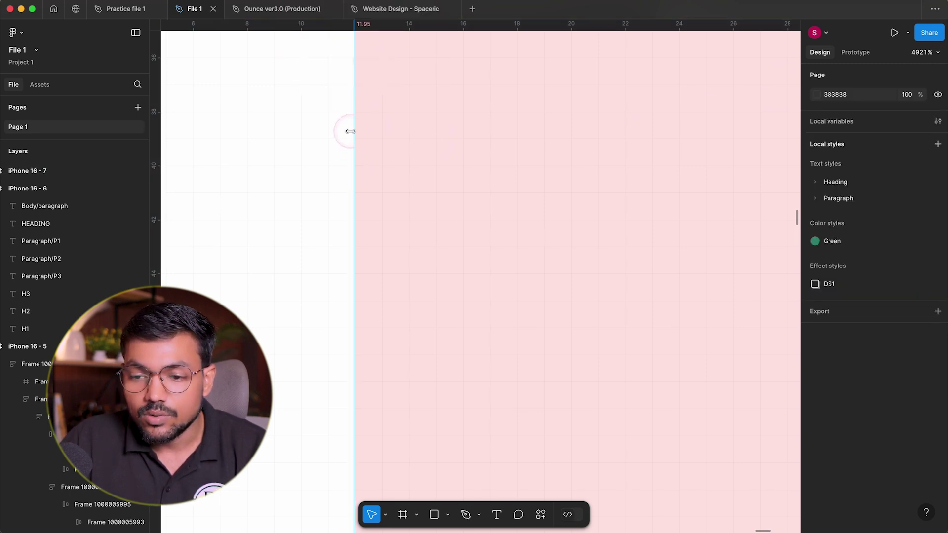
key("Delete")
Step: Enable snapping to the pixel grid and move the vertical guide to exactly 12 on the frame's ruler
left_click(924, 52)
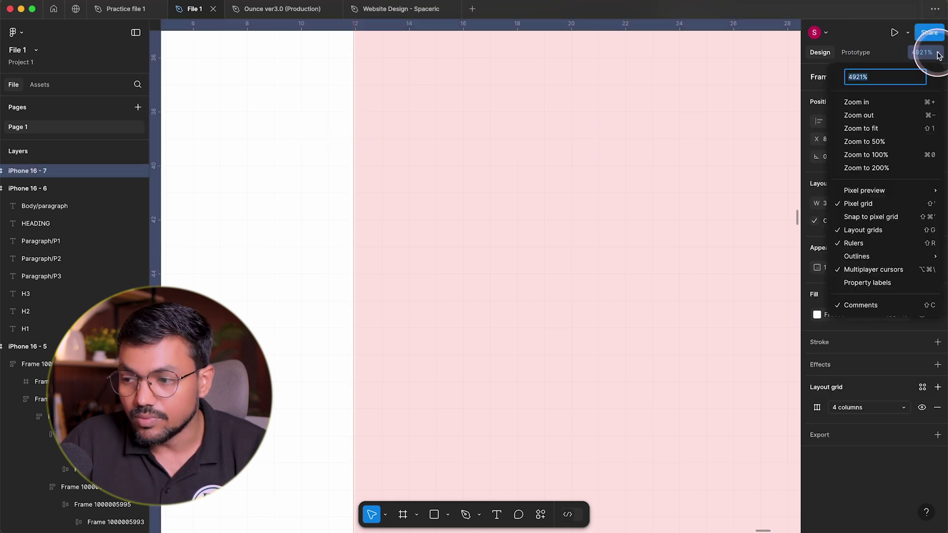
left_click(901, 219)
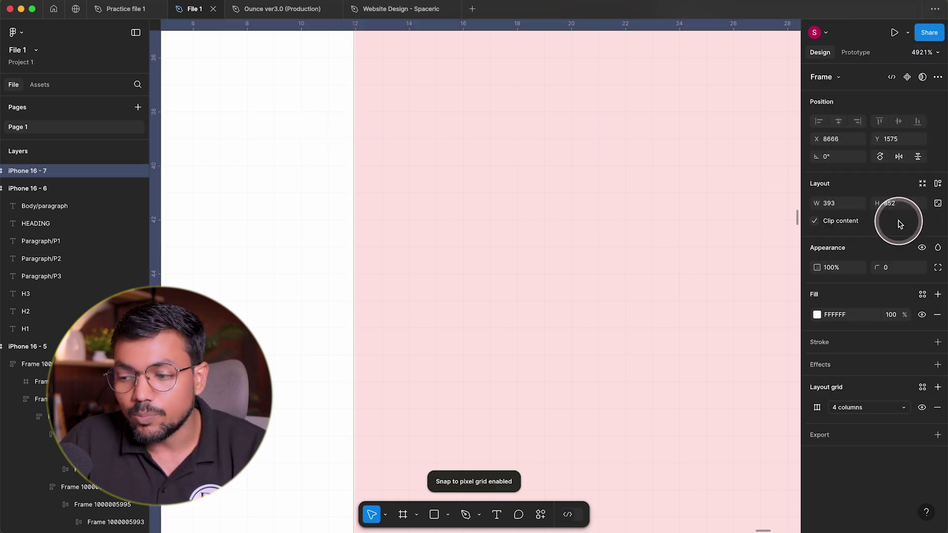
scroll(350, 182, "up", 5)
left_click_drag(344, 182, 348, 207)
key("Escape")
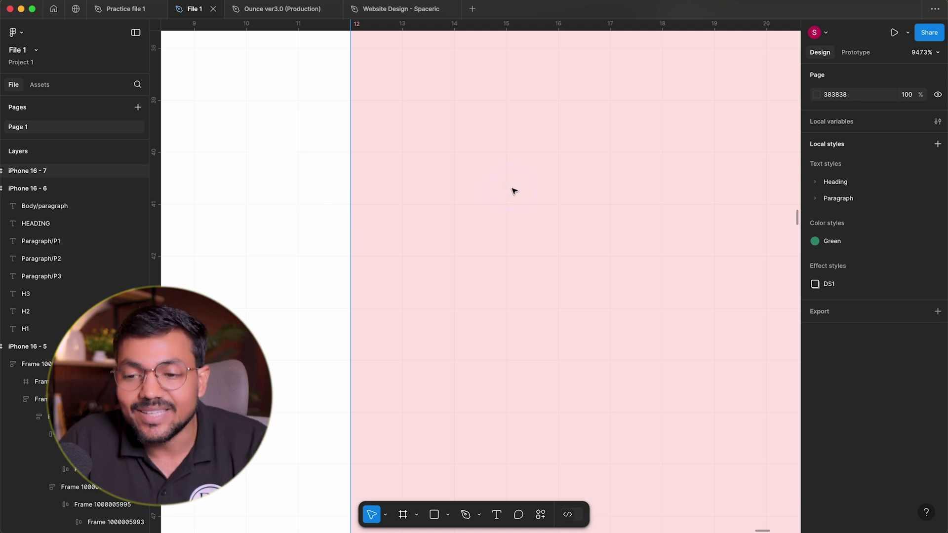
Step: Add a second vertical guide on the right edge of the last column, marking the frame's right margin
scroll(516, 187, "down", 10)
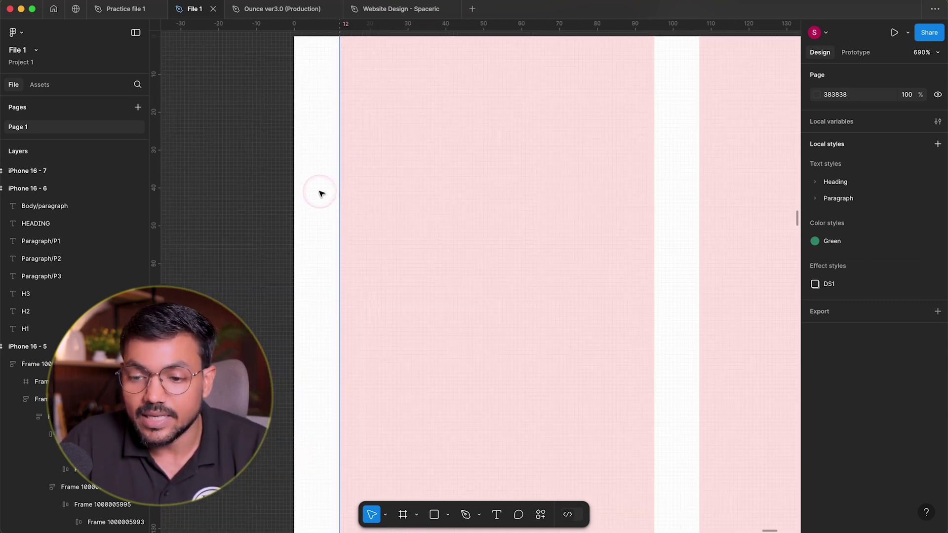
left_click(715, 204)
scroll(715, 205, "down", 10)
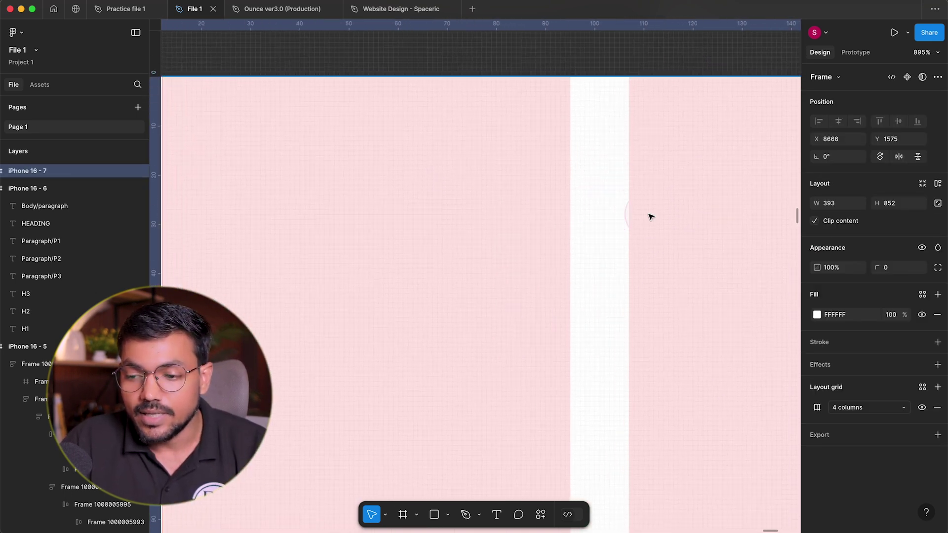
scroll(526, 182, "right", 5)
scroll(558, 191, "up", 10)
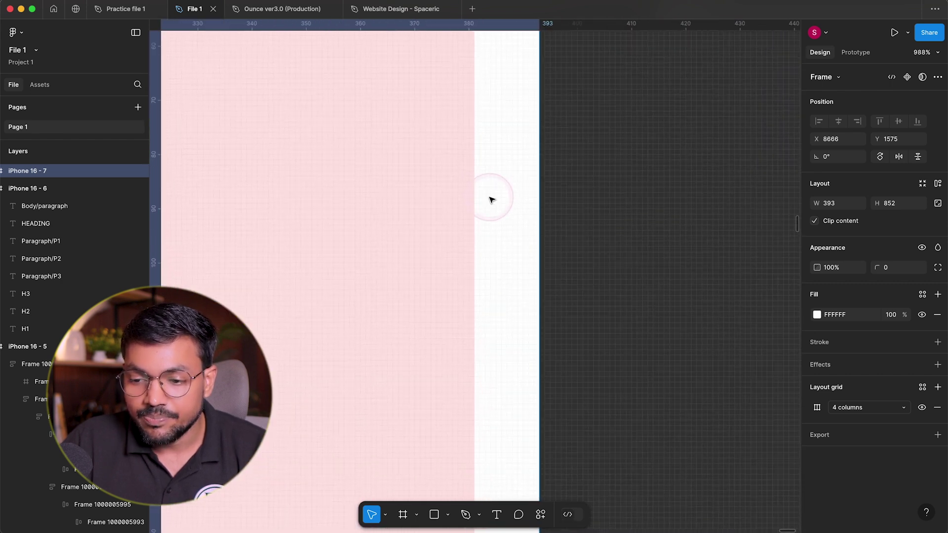
left_click_drag(613, 167, 612, 123)
scroll(681, 178, "down", 15)
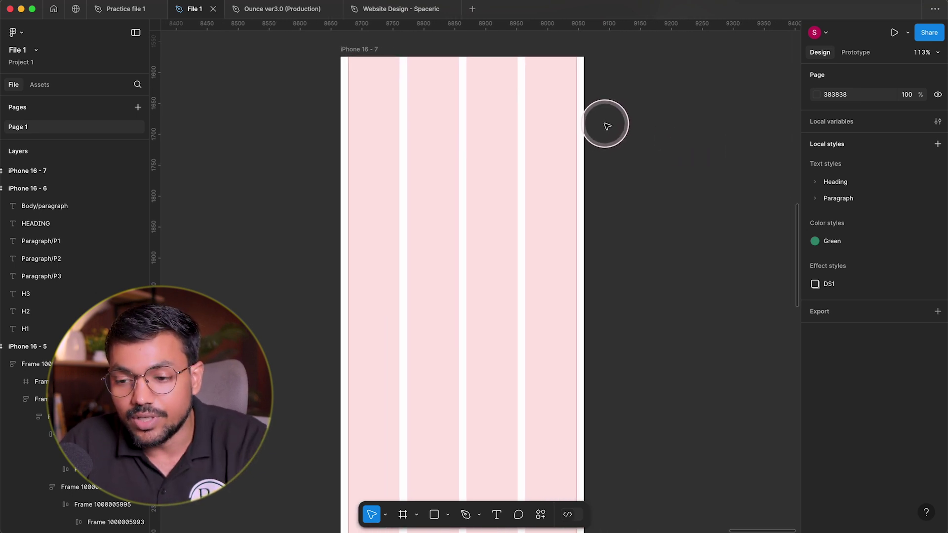
Step: Switch all layout grids off and on, and do the same for the iPhone 16 - 7 frame's own column grid
key("ctrl+g")
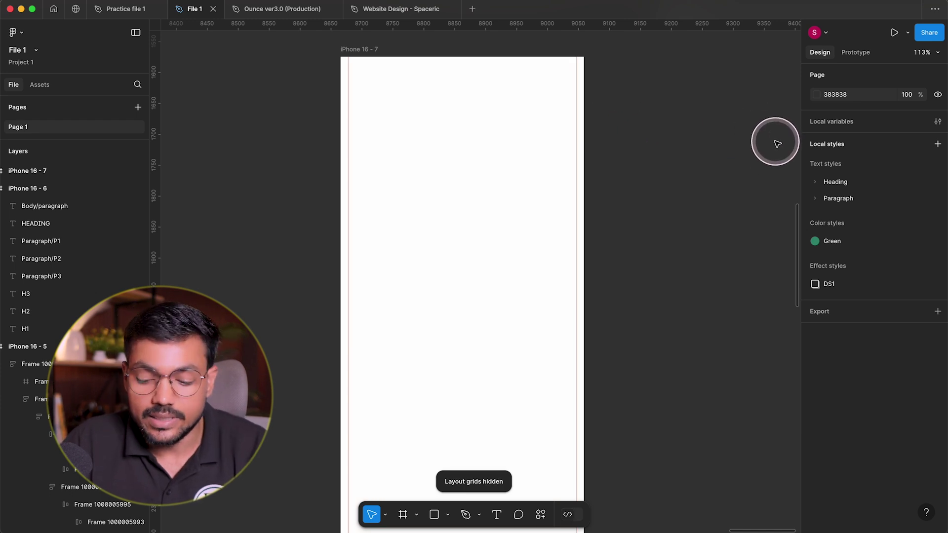
key("ctrl+g")
left_click(553, 156)
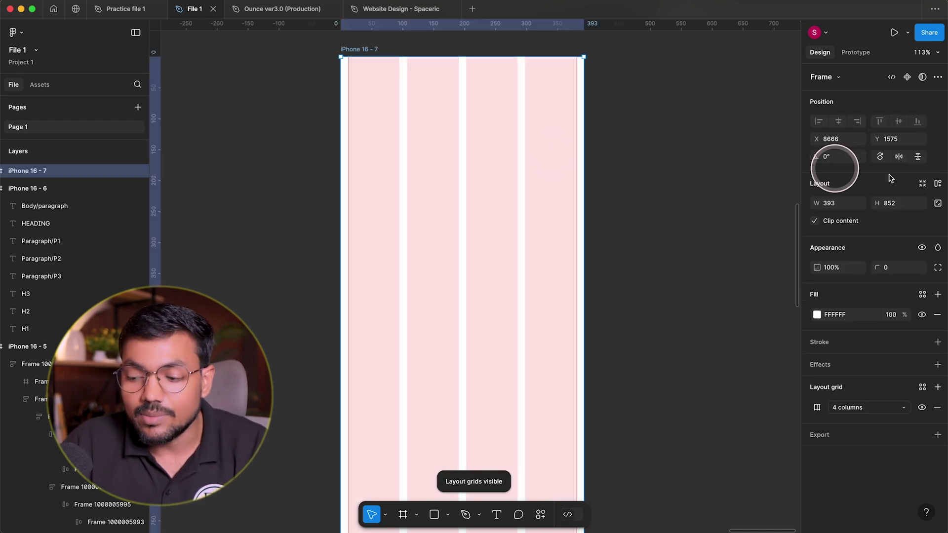
left_click(922, 408)
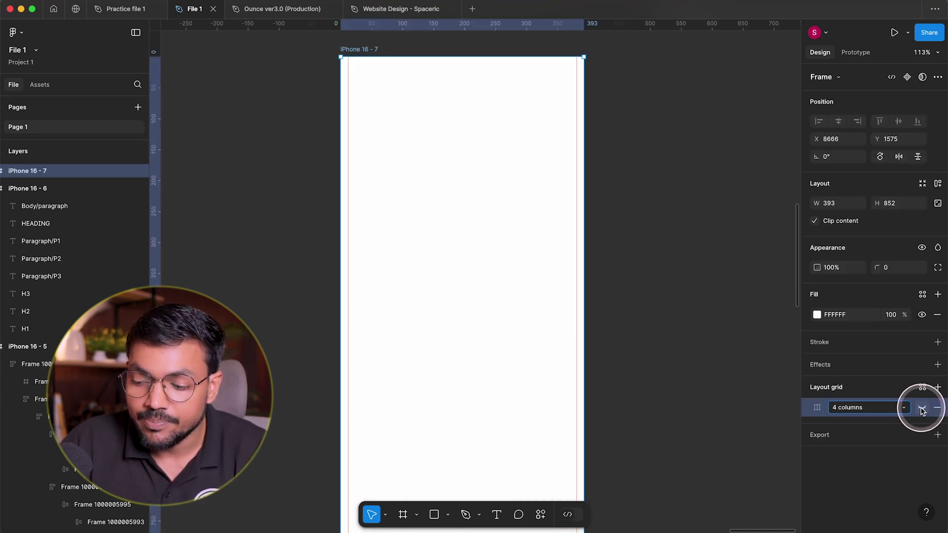
left_click(922, 409)
left_click(921, 408)
left_click(922, 408)
left_click(922, 408)
left_click(637, 277)
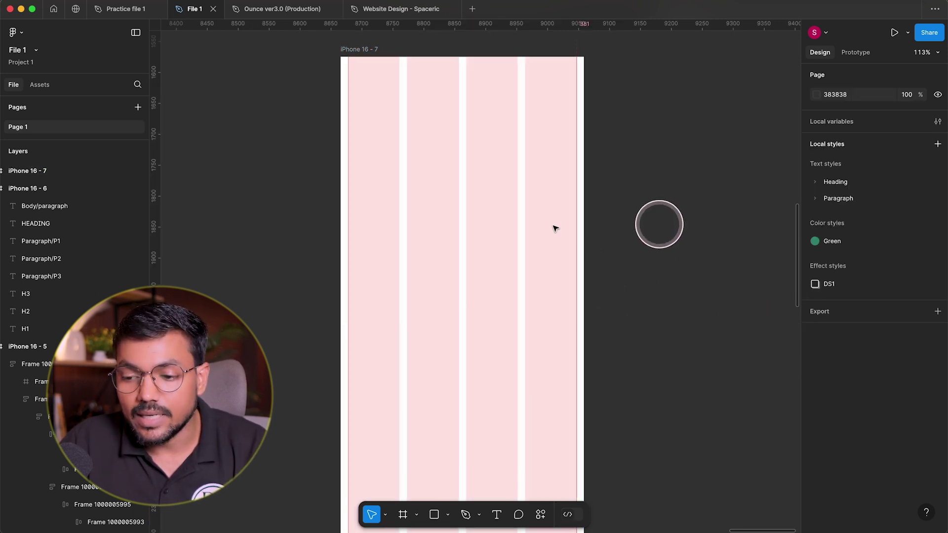
Step: Compare the frame with and without layout grids and rulers, leaving only the margin guides and rulers displayed
key("ctrl+g")
key("ctrl+g")
key("ctrl+g")
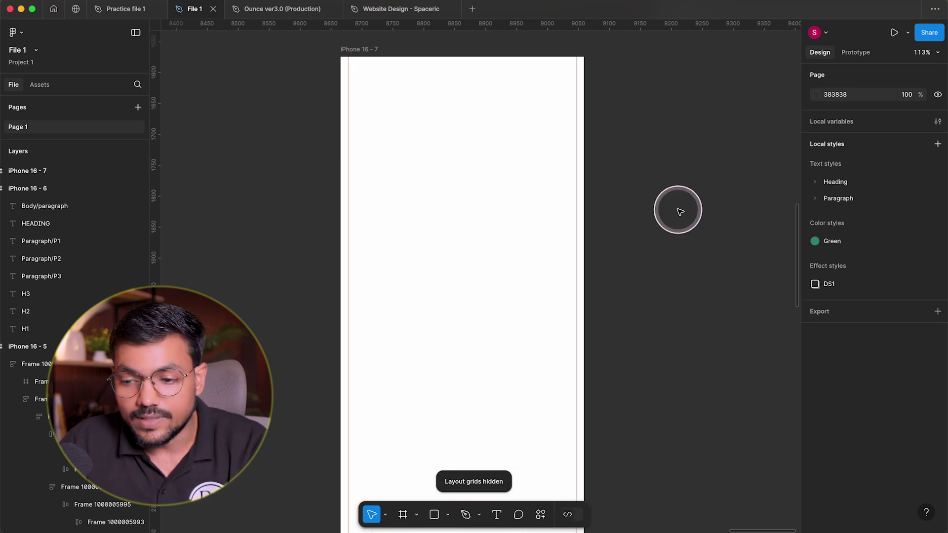
key("shift+r")
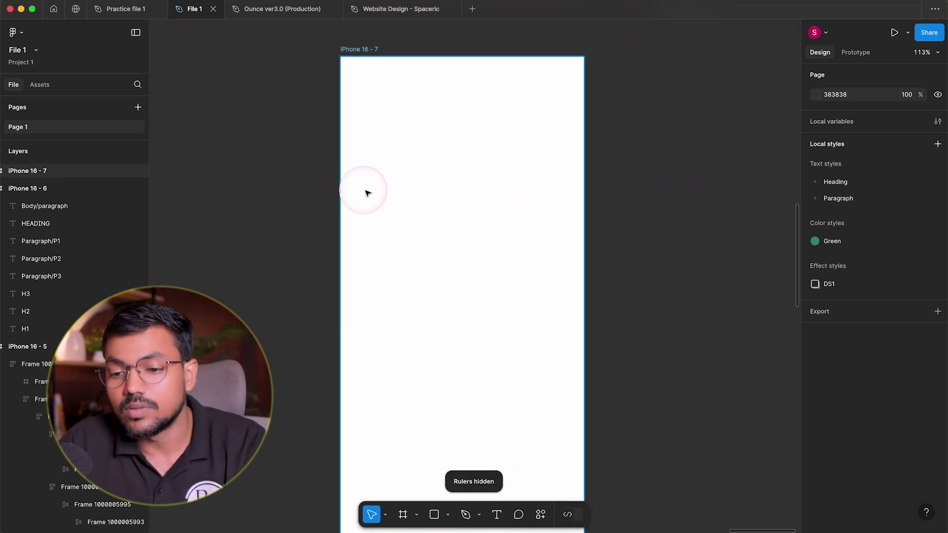
key("shift+r")
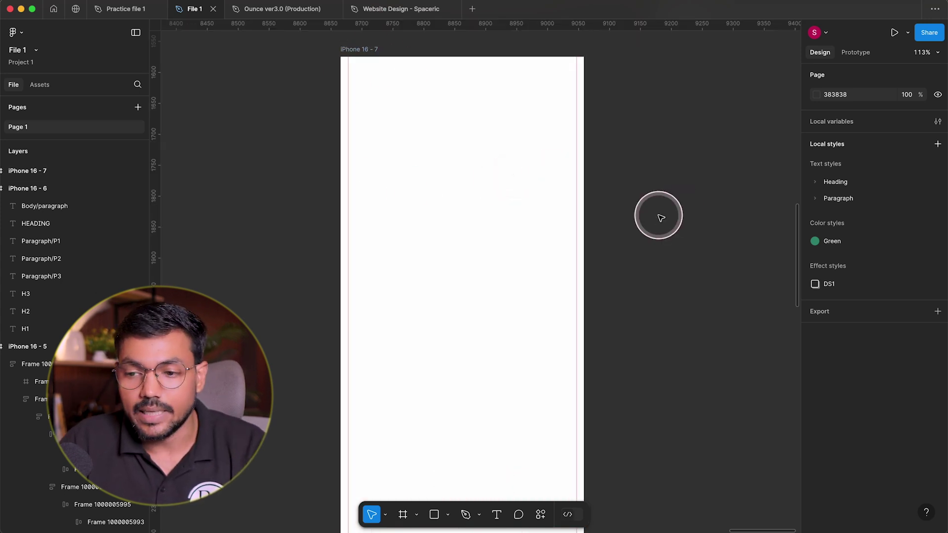
scroll(422, 132, "up", 5)
scroll(419, 212, "up", 1)
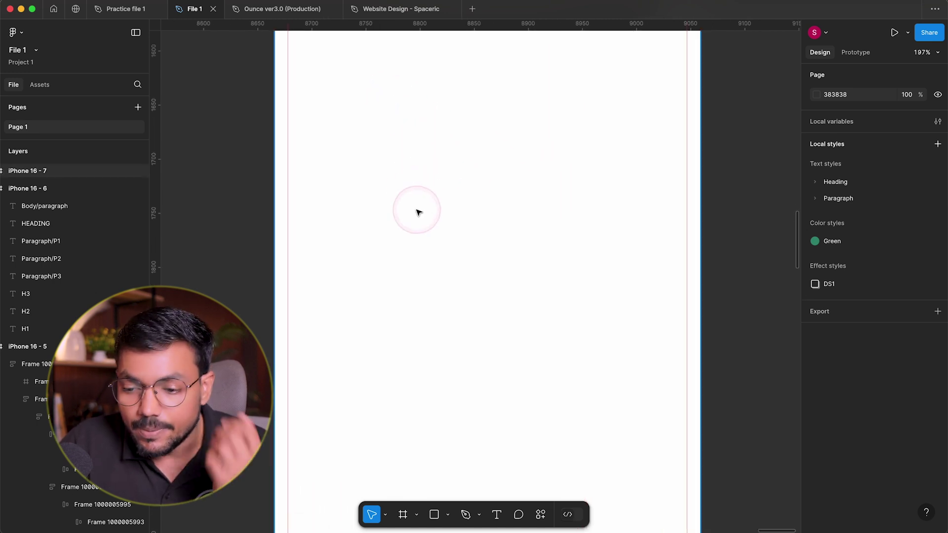
scroll(326, 136, "up", 1)
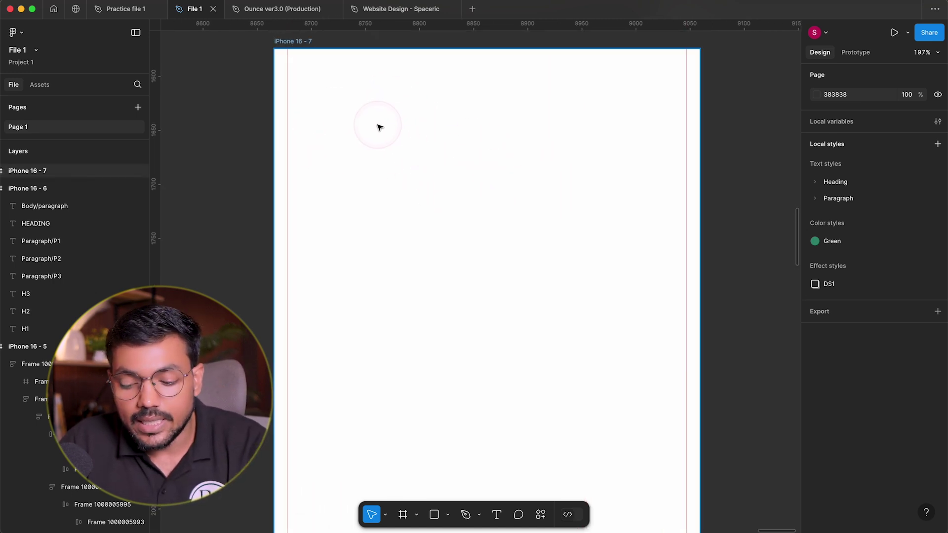
key("ctrl+g")
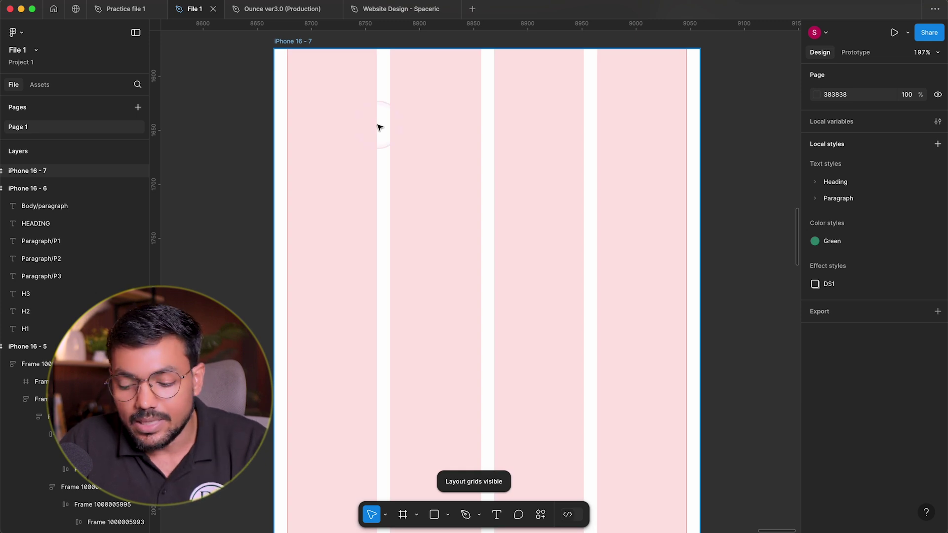
key("ctrl+g")
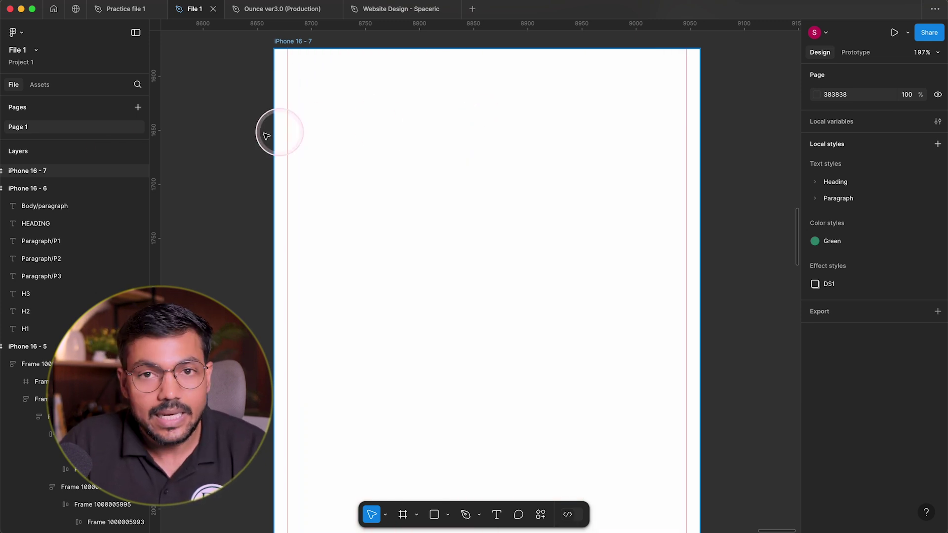
Step: Move the iPhone 16 - 7 frame slightly to X 8667, Y 1612, and deselect it
left_click(322, 58)
scroll(297, 173, "up", 2)
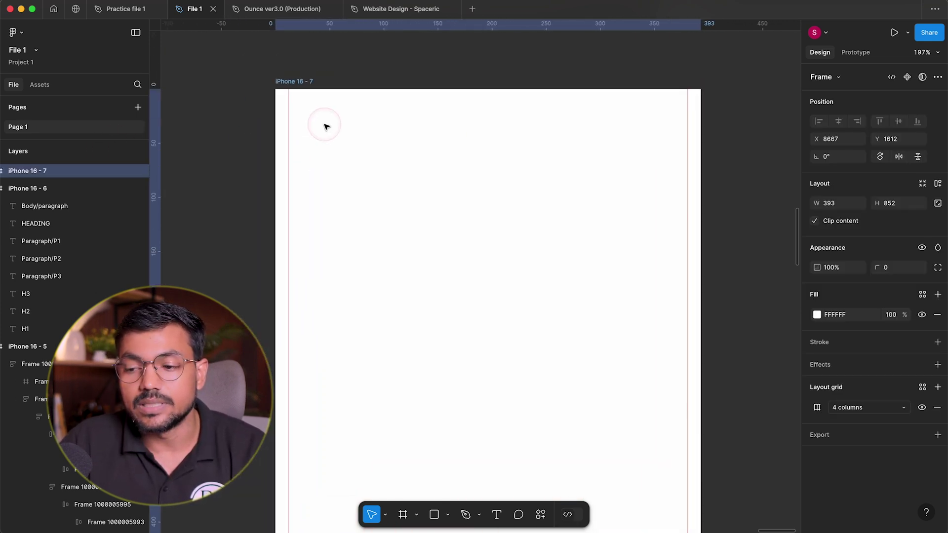
scroll(313, 157, "down", 5)
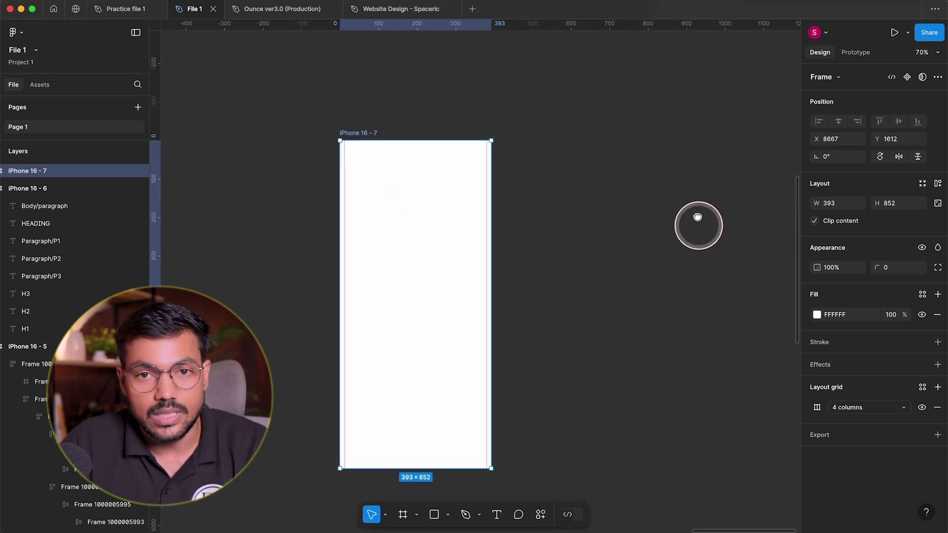
scroll(681, 215, "down", 1)
key("Escape")
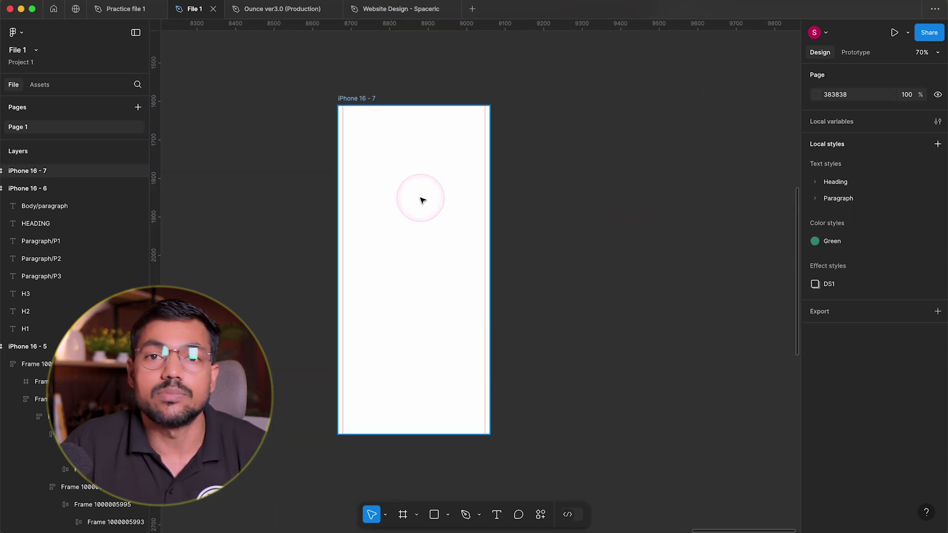
Step: Try to place a horizontal ruler guide across the upper part of the iPhone 16 - 7 frame
scroll(430, 203, "left", 2)
scroll(441, 193, "up", 5)
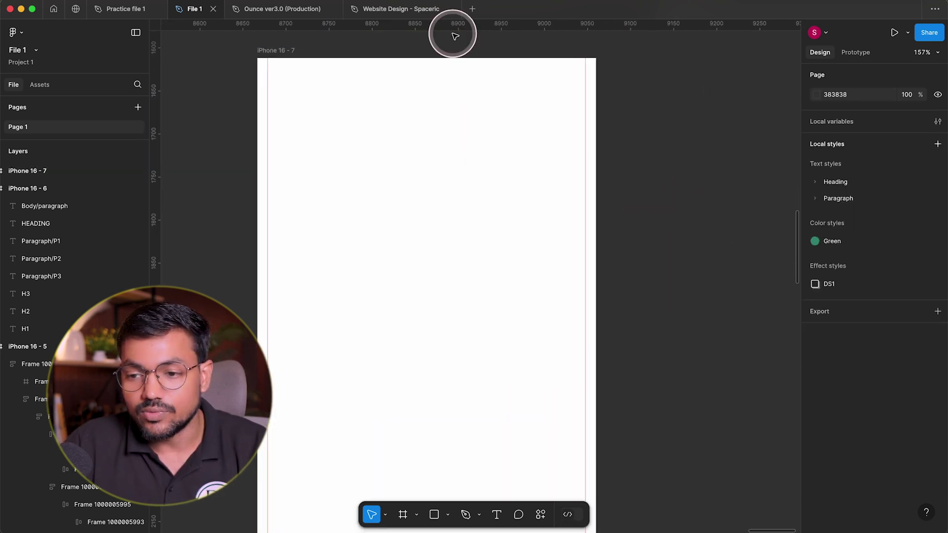
left_click_drag(449, 26, 445, 146)
left_click(444, 147)
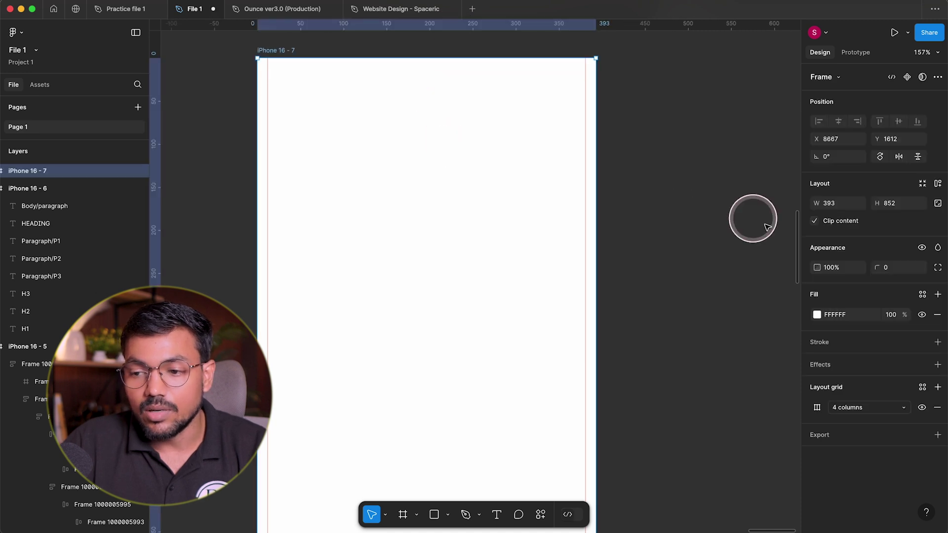
Step: Show the layout grids again on the selected iPhone 16 - 7 frame
scroll(753, 217, "down", 3)
key("ctrl+g")
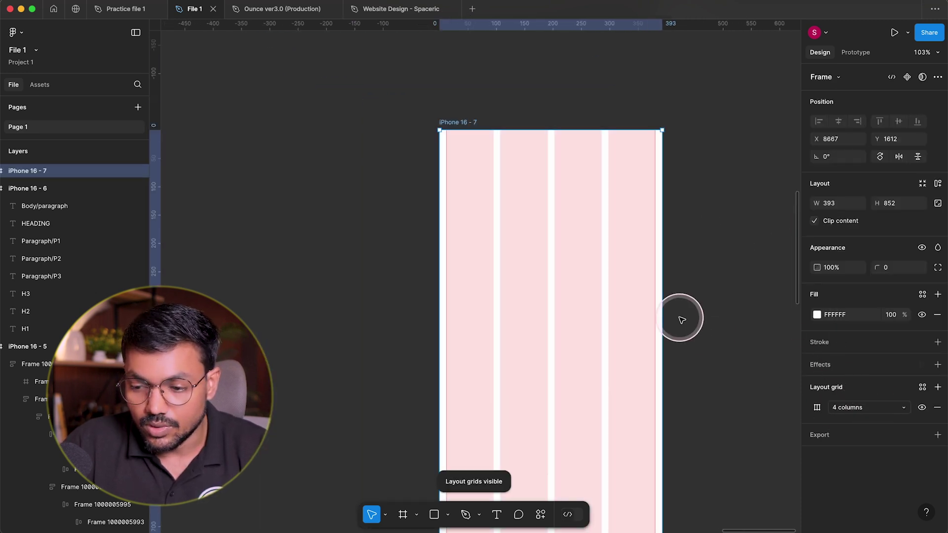
scroll(681, 315, "down", 3)
scroll(681, 316, "right", 3)
Step: Try switching the frame's four-column layout grid to rows, and undo the change
left_click(839, 407)
left_click(842, 425)
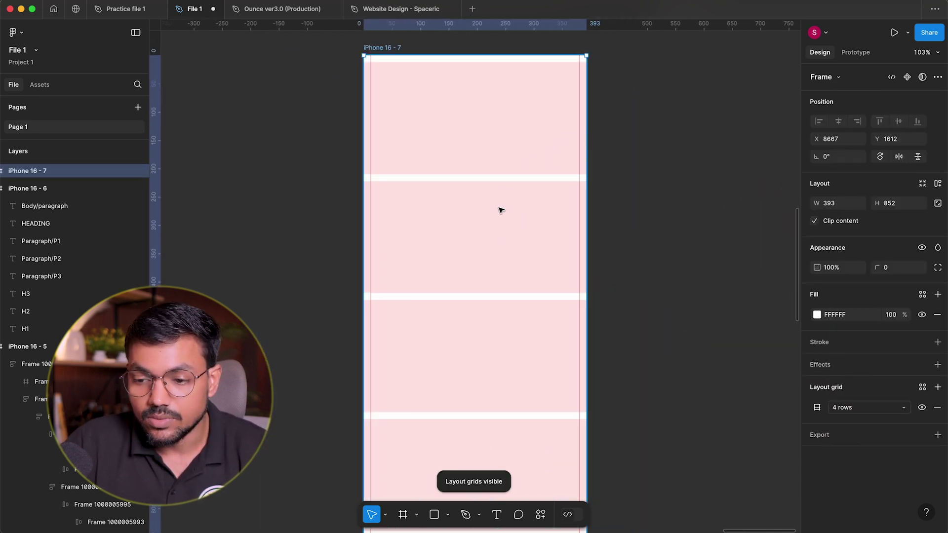
key("super+z")
left_click(667, 218)
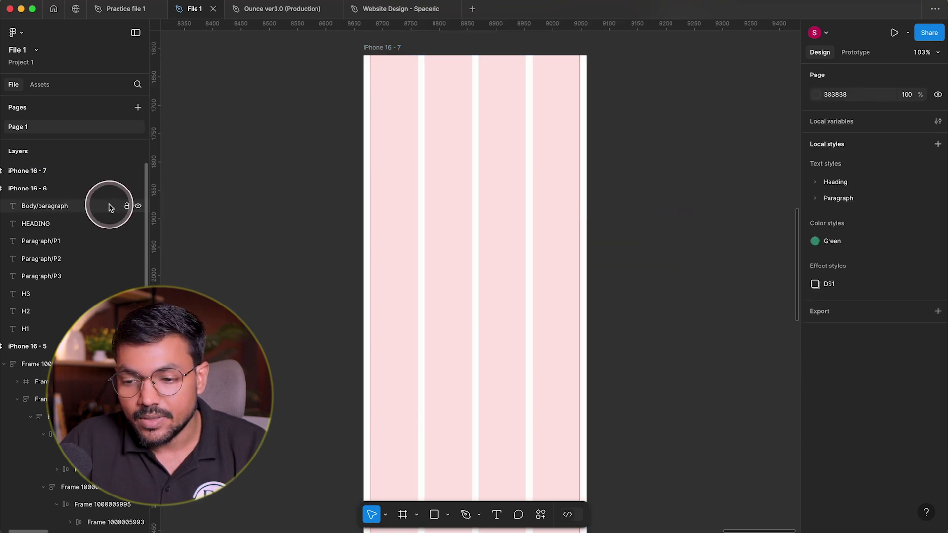
Step: Create a Surface Pro 8 frame in the empty canvas area beside the iPhone 16 - 7 frame
scroll(552, 245, "down", 6)
scroll(338, 186, "right", 2)
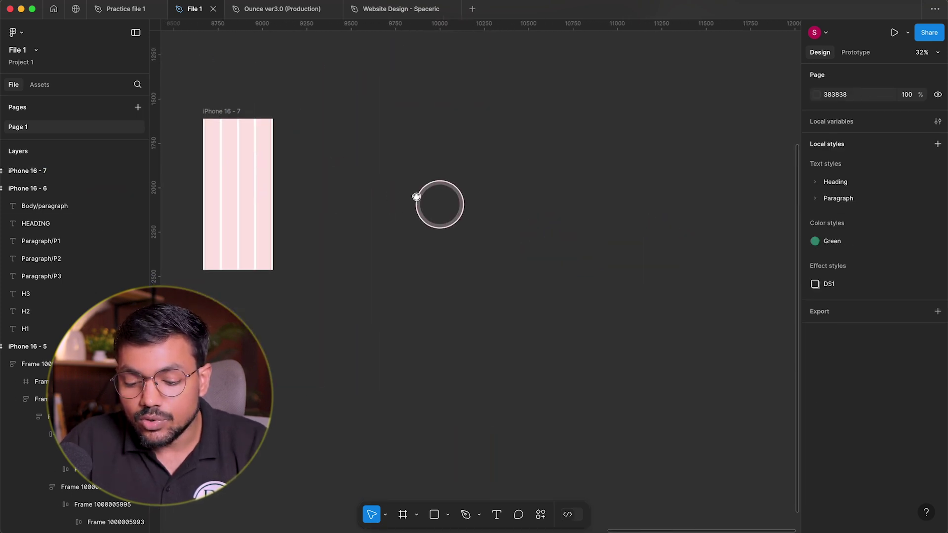
key("f")
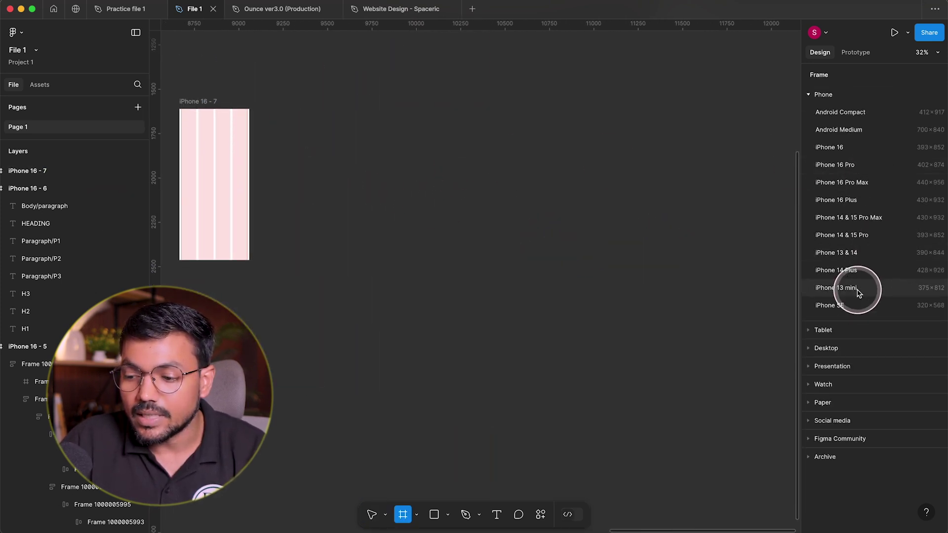
left_click(821, 329)
left_click(834, 148)
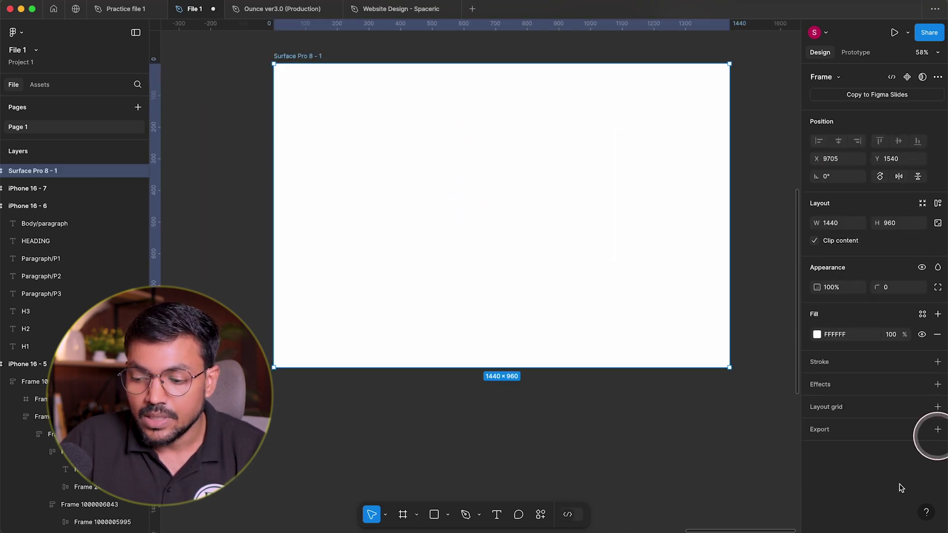
Step: Add a layout grid to the Surface Pro 8 frame, switch it to columns and set the count to 8
left_click(825, 407)
left_click(850, 423)
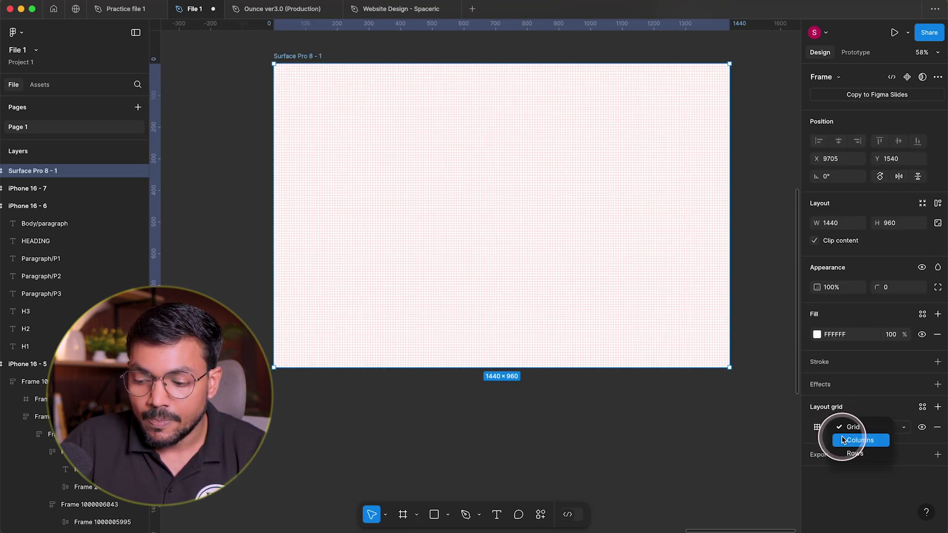
left_click(850, 438)
left_click(817, 427)
left_click(740, 425)
type("8")
key("Return")
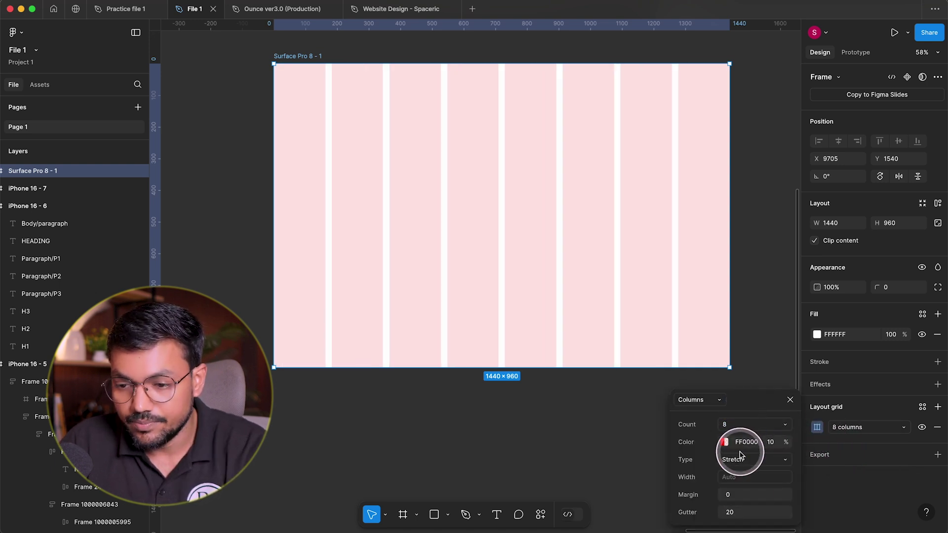
Step: Set the margin of the Surface Pro 8 frame's eight-column grid to 24
left_click(740, 496)
type("24")
key("Return")
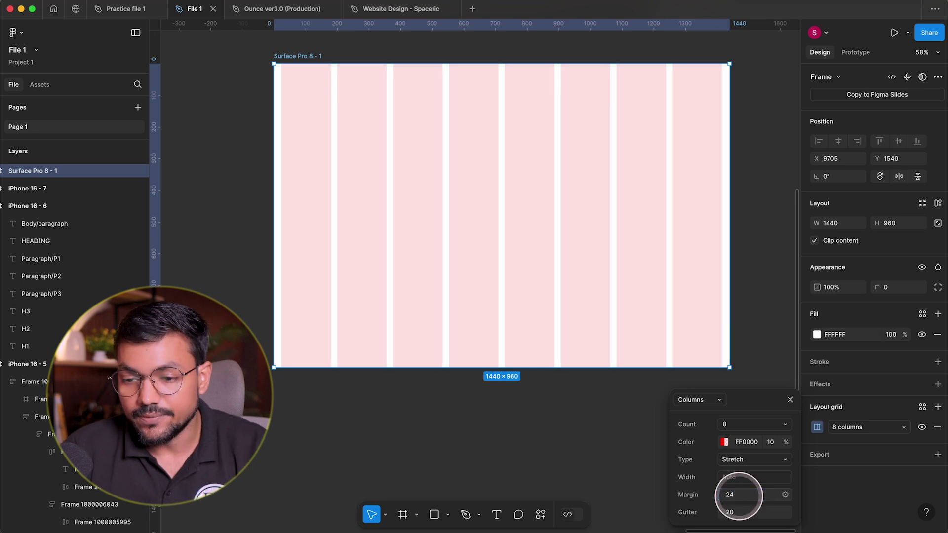
Step: Increase the margin of the Surface Pro 8 frame's column grid to 32 and deselect the frame
left_click(760, 496)
type("32")
key("Return")
left_click(509, 375)
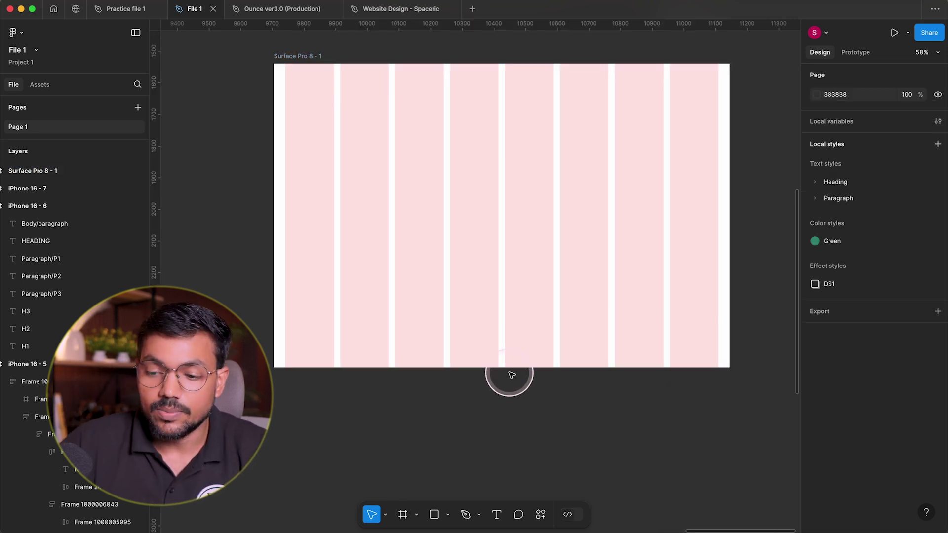
scroll(387, 154, "down", 3)
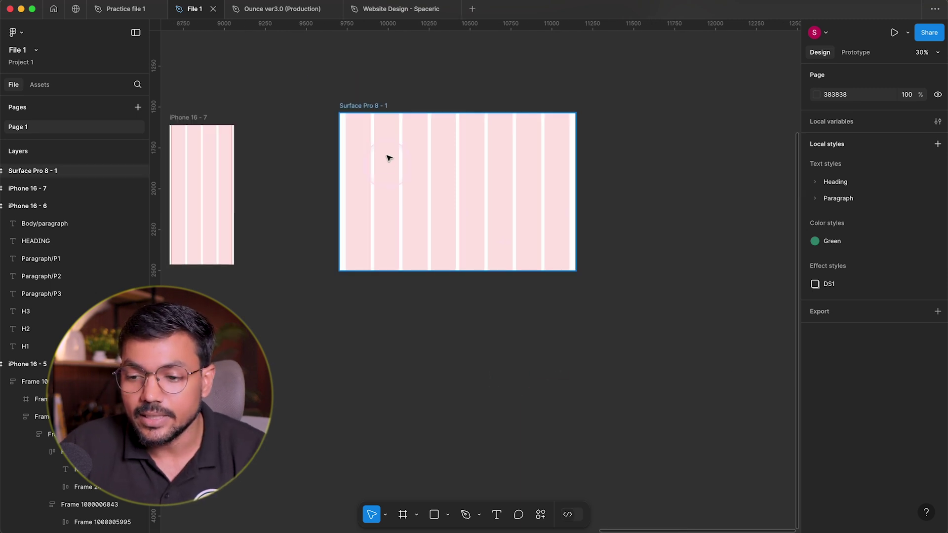
scroll(386, 153, "up", 5)
scroll(323, 127, "down", 4)
left_click_drag(251, 26, 719, 324)
key("Delete")
left_click(715, 348)
left_click(586, 376)
Step: Create a MacBook Pro 14" frame and place it directly below the Surface Pro 8 frame at X 9705, Y 2606
scroll(425, 317, "down", 5)
key("f")
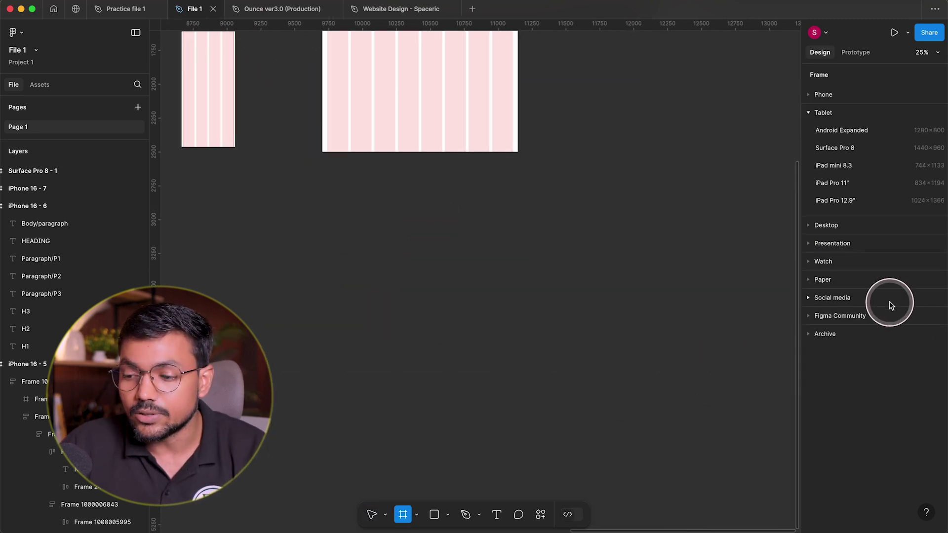
left_click(834, 229)
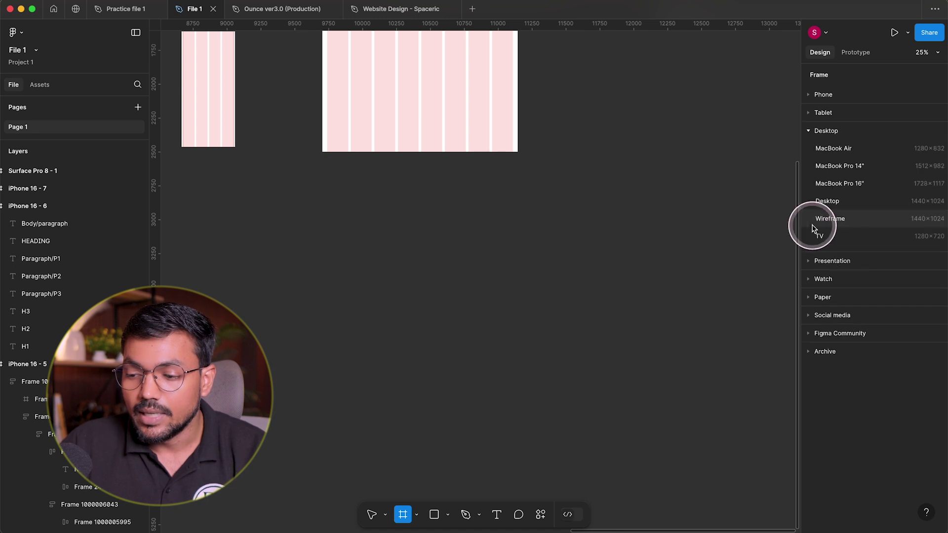
left_click(832, 166)
left_click_drag(518, 282, 441, 238)
scroll(441, 239, "up", 5)
scroll(444, 242, "down", 2)
scroll(446, 247, "up", 1)
scroll(449, 252, "up", 1)
Step: Add a layout grid to the MacBook Pro 14" frame, switch it to columns and set the count to 12
left_click(842, 406)
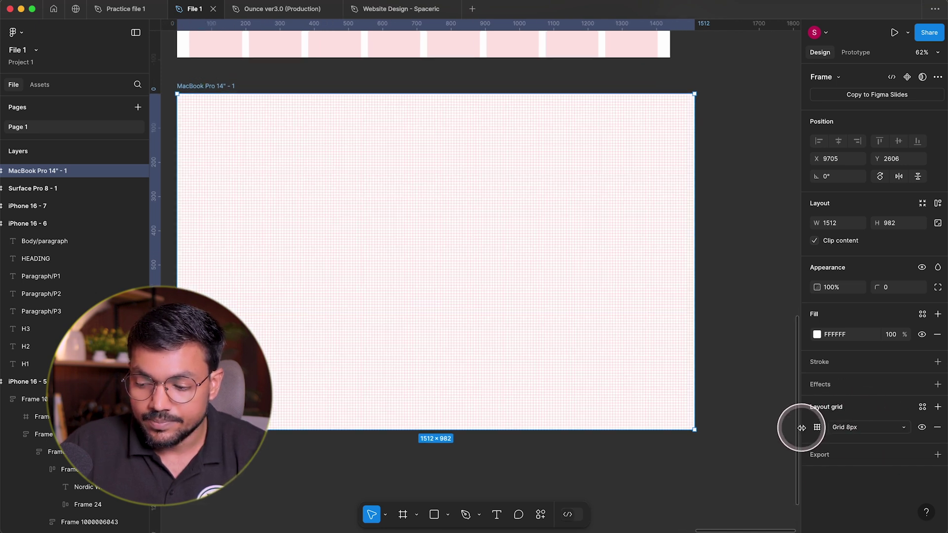
left_click(848, 429)
left_click(861, 441)
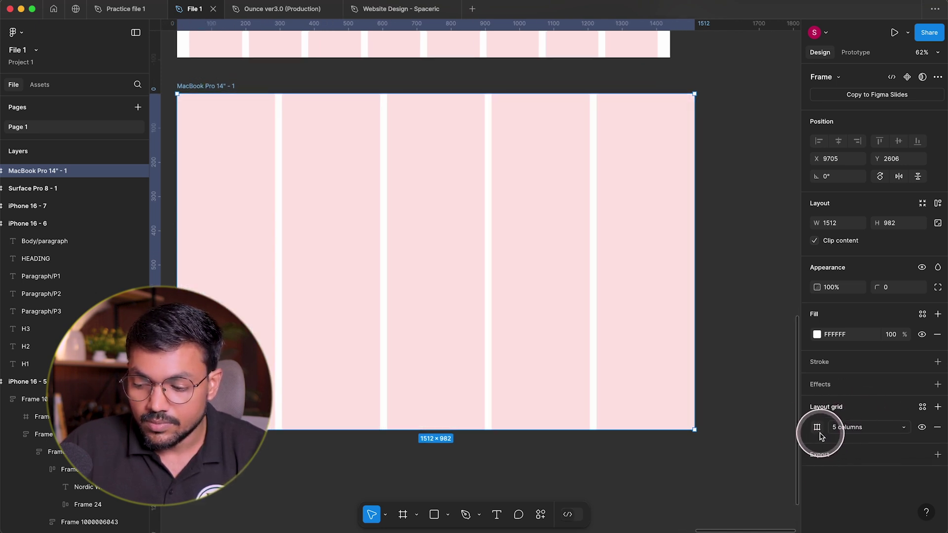
left_click(817, 427)
left_click(785, 424)
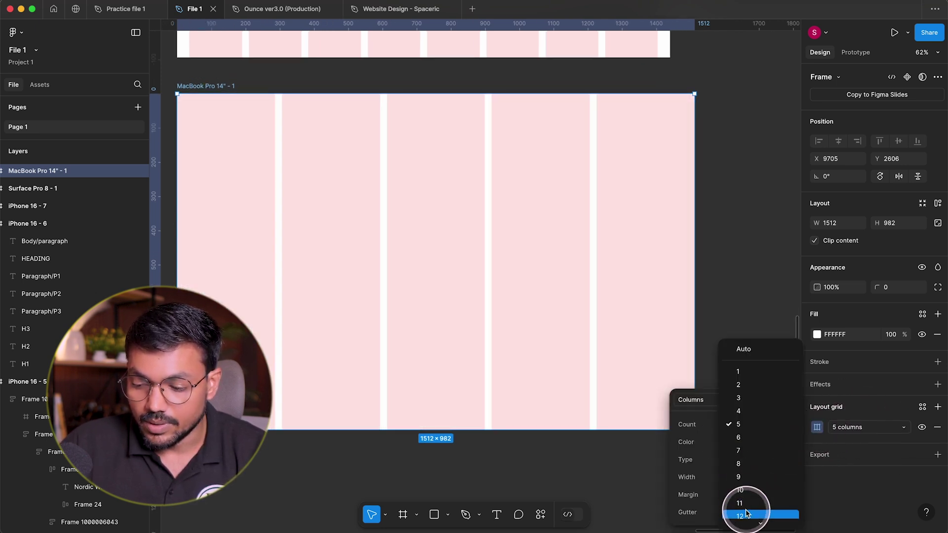
left_click(744, 499)
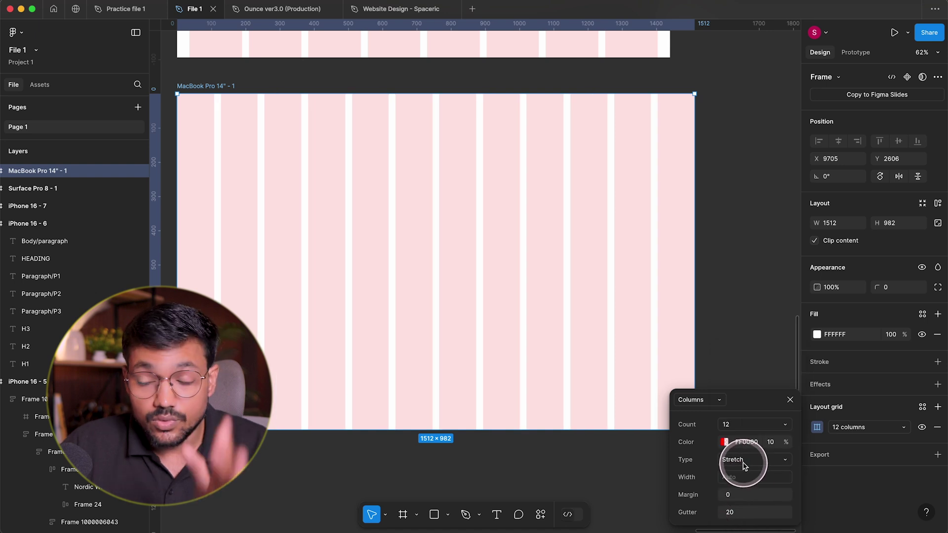
Step: Set the margin of the MacBook Pro 14" frame's twelve-column grid to 72
left_click(720, 494)
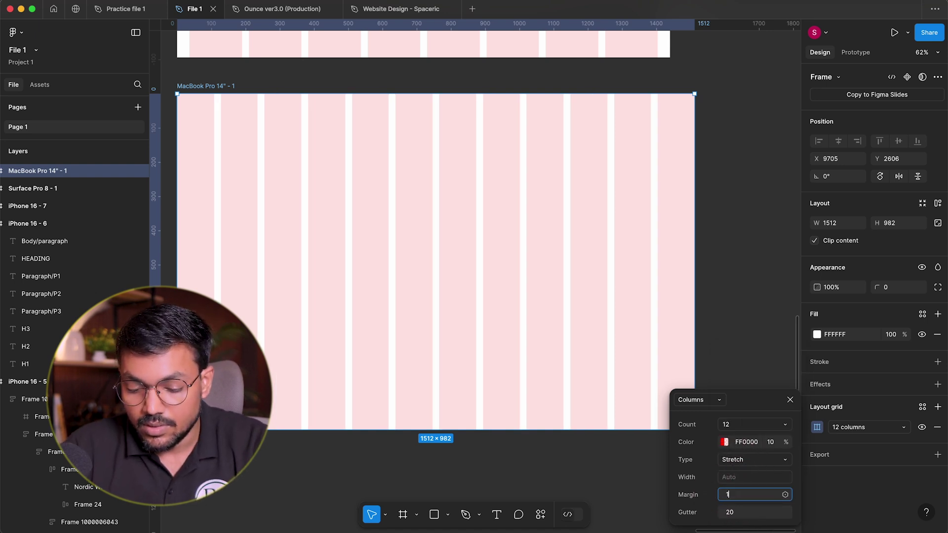
left_click(717, 492)
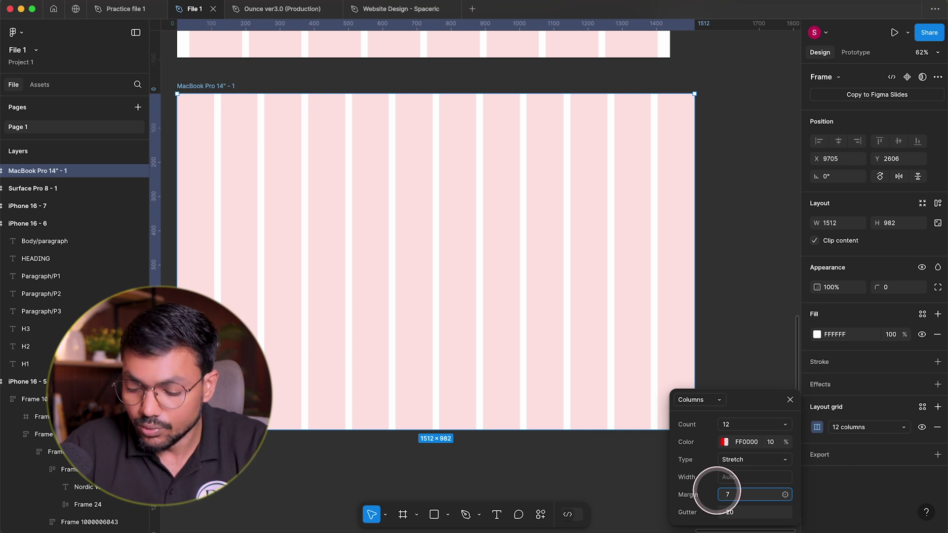
type("7")
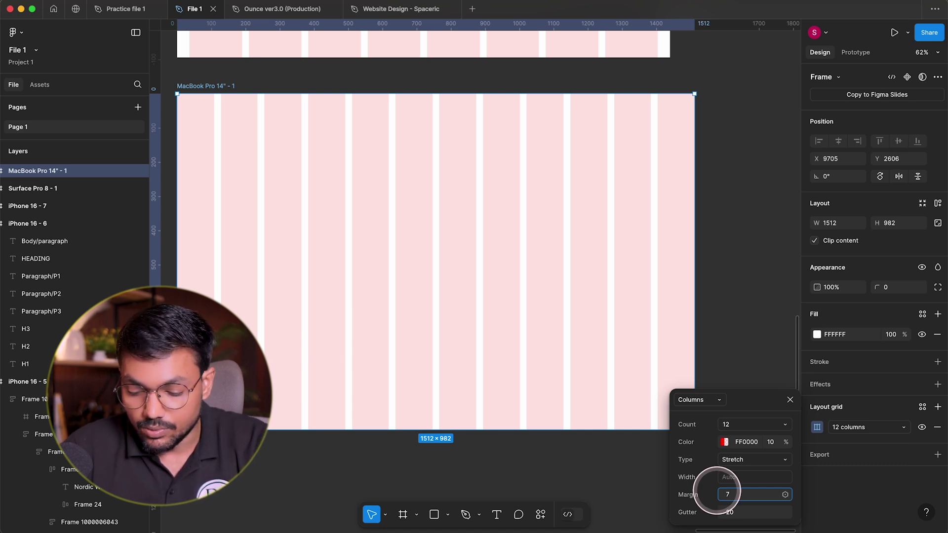
type("2")
key("Return")
Step: Widen the margin of the MacBook Pro 14" frame's column grid to 120 and deselect the frame
left_click(738, 492)
left_click(716, 493)
left_click(713, 495)
key("BackSpace")
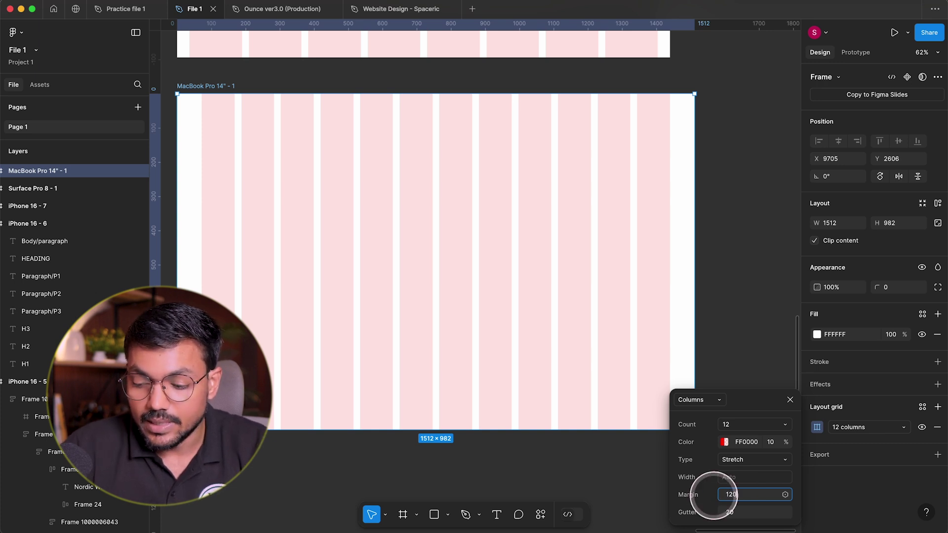
type("120")
key("Return")
left_click(783, 281)
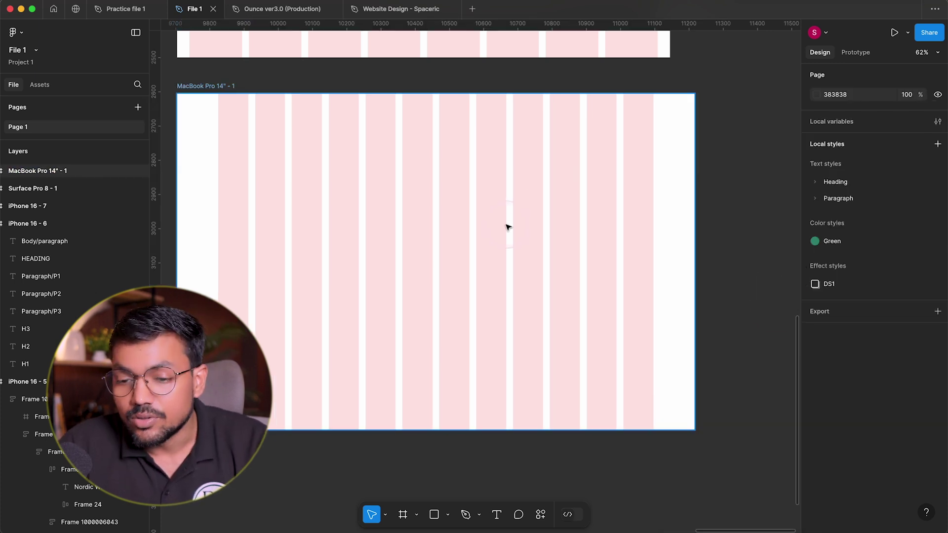
Step: Examine the twelve-column grid on the MacBook Pro 14" frame and check the frame's width
scroll(529, 237, "left", 2)
scroll(528, 237, "up", 1)
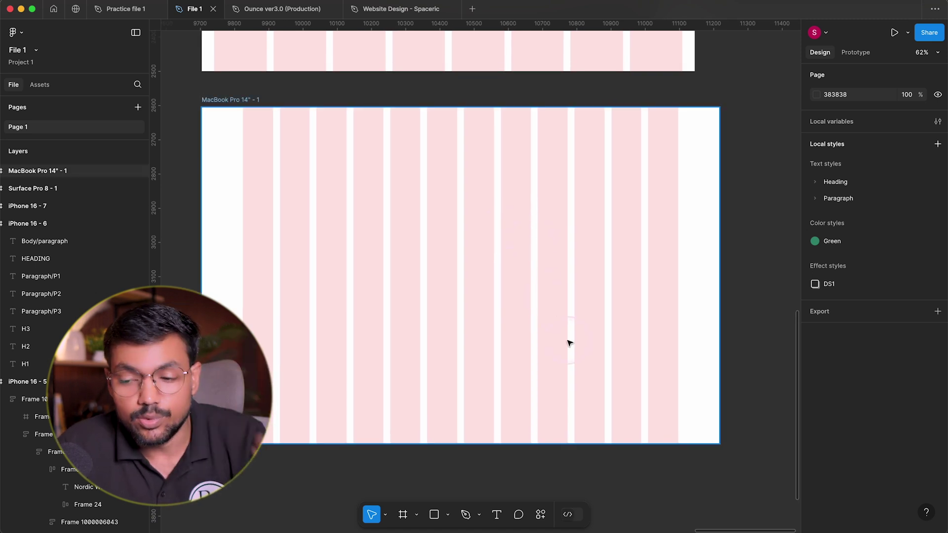
scroll(569, 343, "left", 1)
scroll(569, 343, "up", 1)
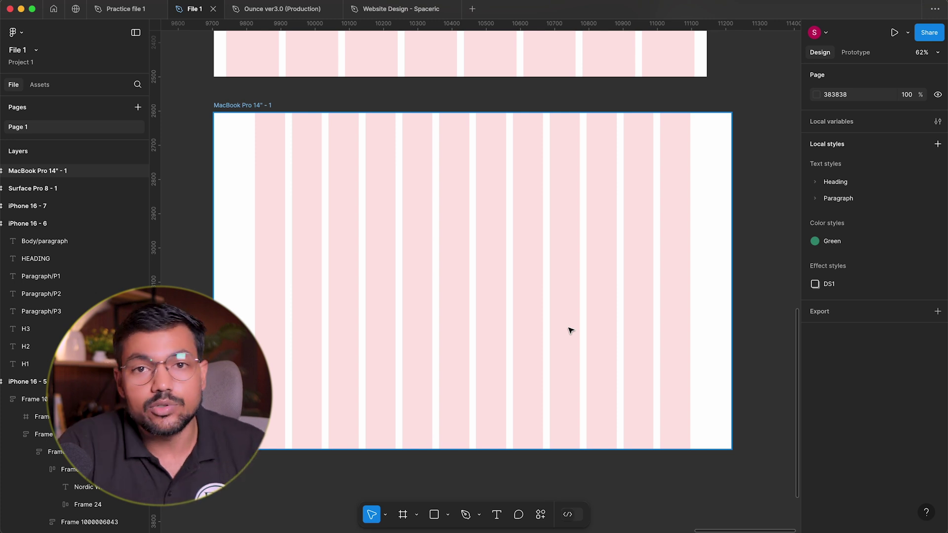
left_click(487, 479)
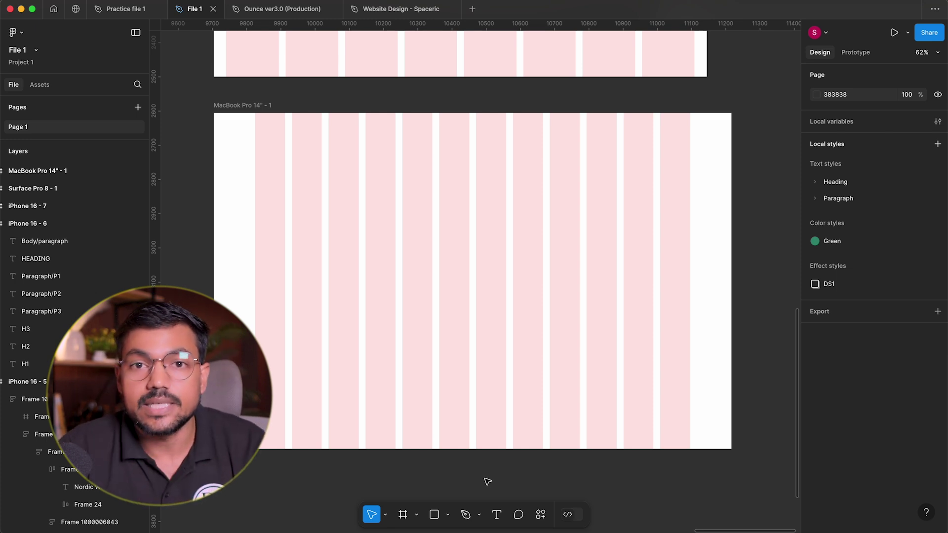
left_click(268, 271)
left_click(839, 223)
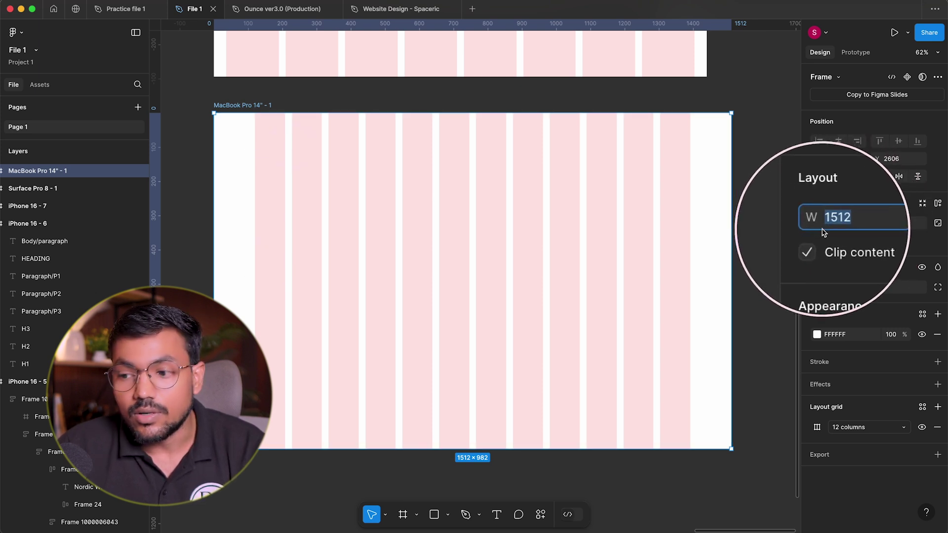
left_click(852, 206)
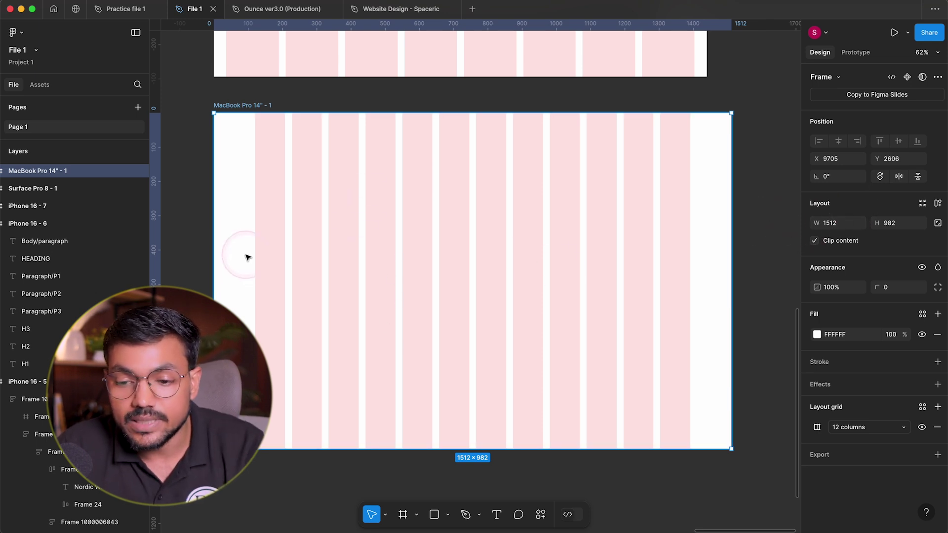
Step: Draw a rectangle about 1272 × 115 across all twelve columns of the MacBook Pro 14" frame, between the side margins
key("r")
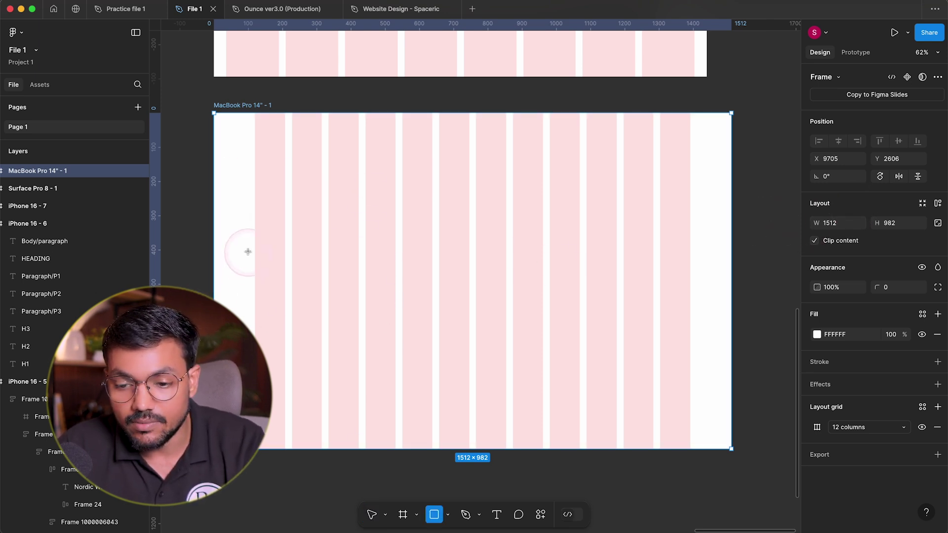
mouse_move(254, 234)
left_mouse_down()
mouse_move(642, 261)
mouse_move(690, 273)
left_mouse_up()
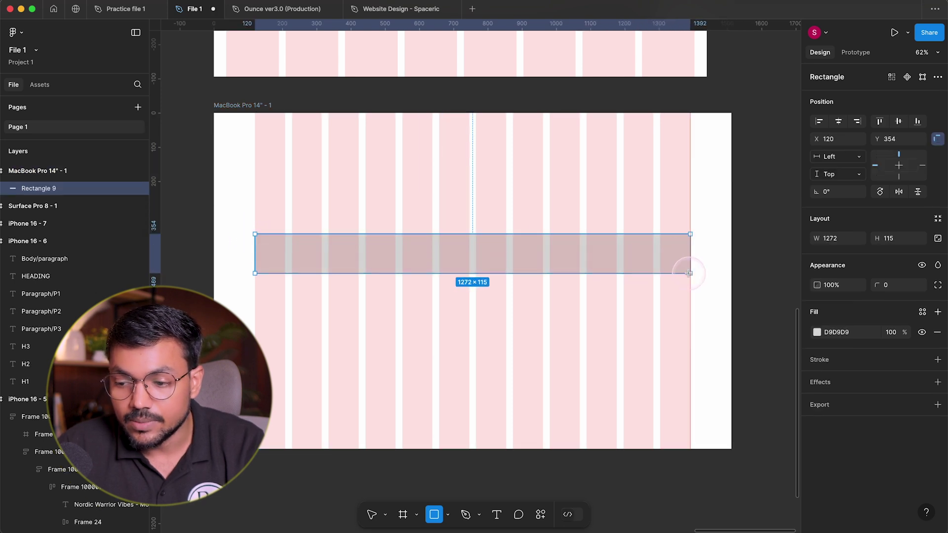
left_click(744, 302)
Step: Select the rectangle spanning the columns and check its width against the grid margins
left_click(575, 276)
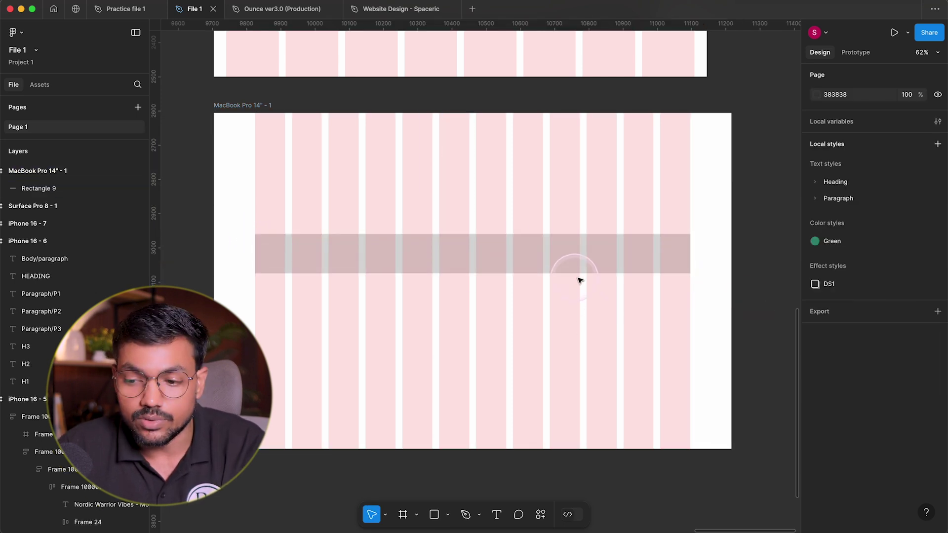
left_click(576, 271)
left_click(334, 212)
left_click(409, 249)
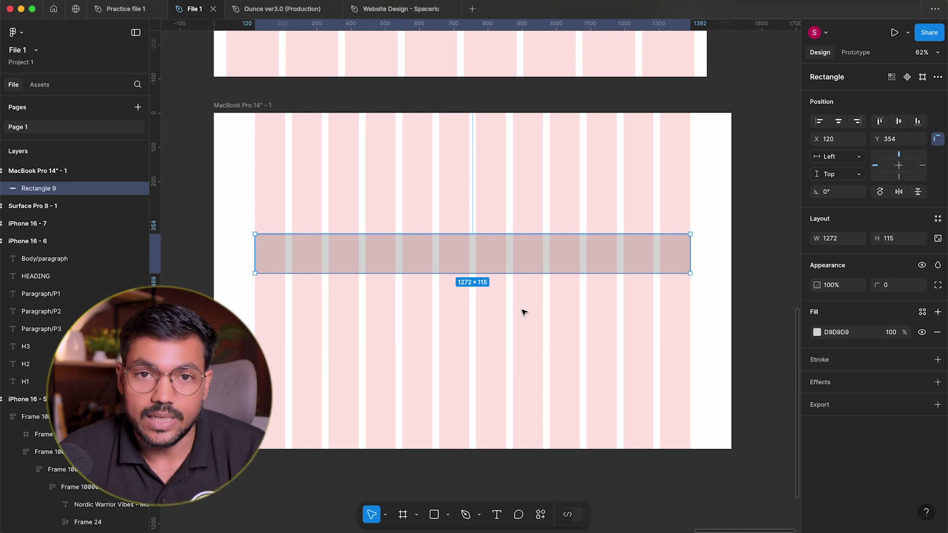
left_click(577, 222)
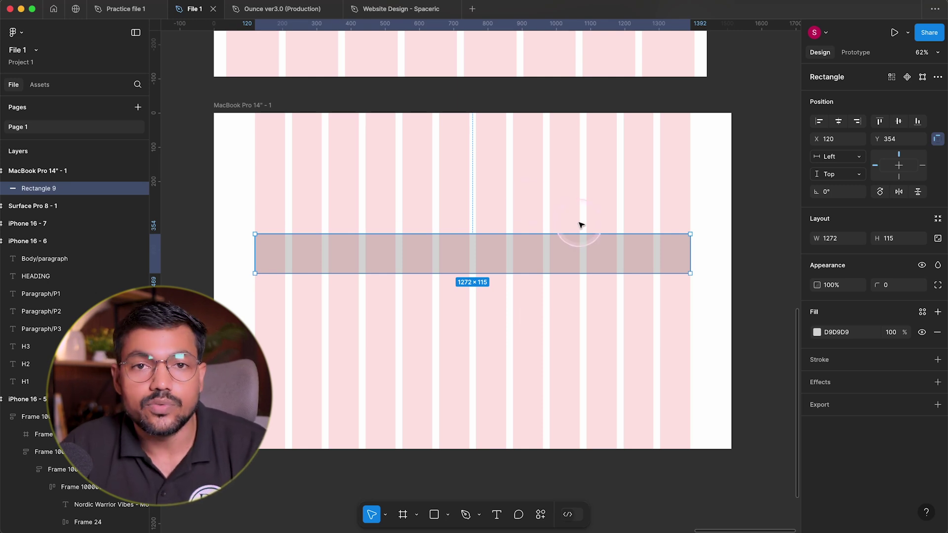
left_click(584, 284)
left_click(577, 274)
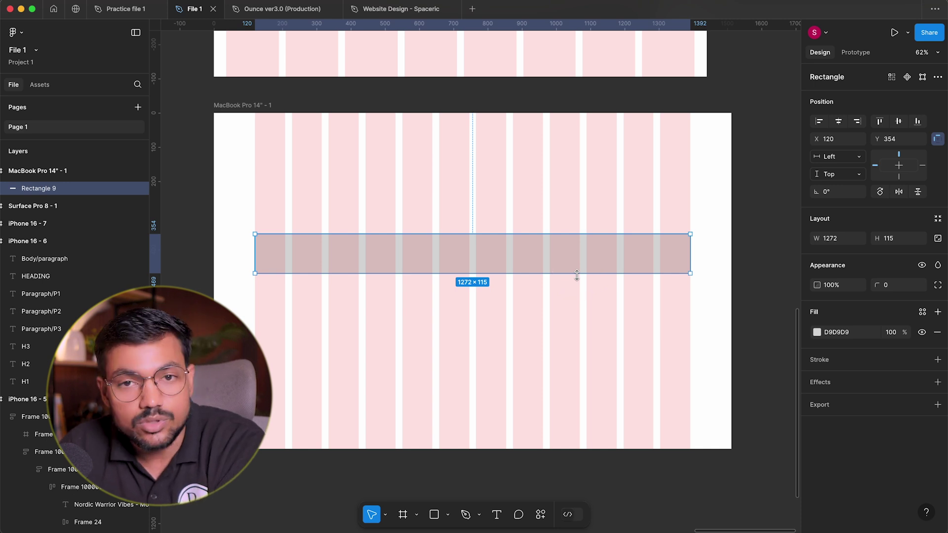
Step: Delete the rectangle from the MacBook Pro 14" frame and leave everything deselected
left_click_drag(596, 157, 554, 300)
left_click_drag(550, 260, 563, 295)
key("Delete")
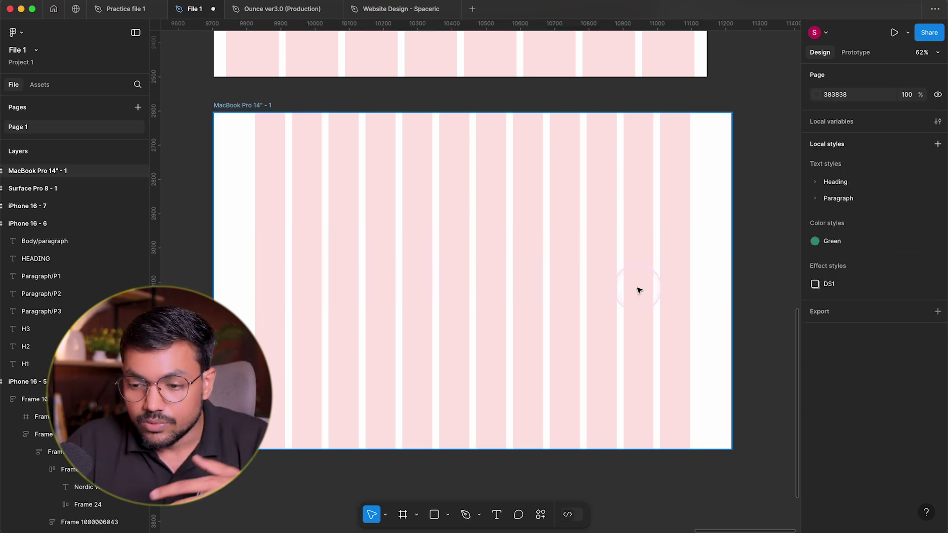
left_click(755, 245)
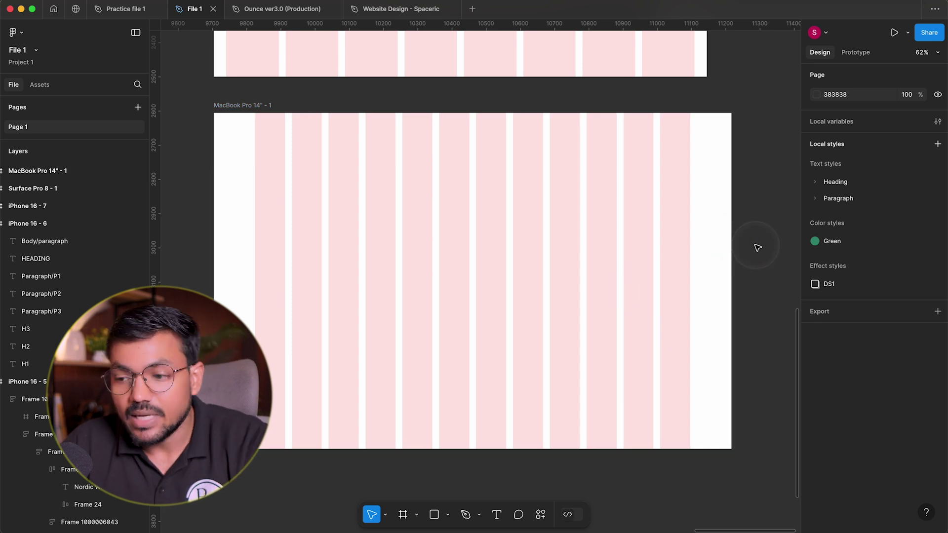